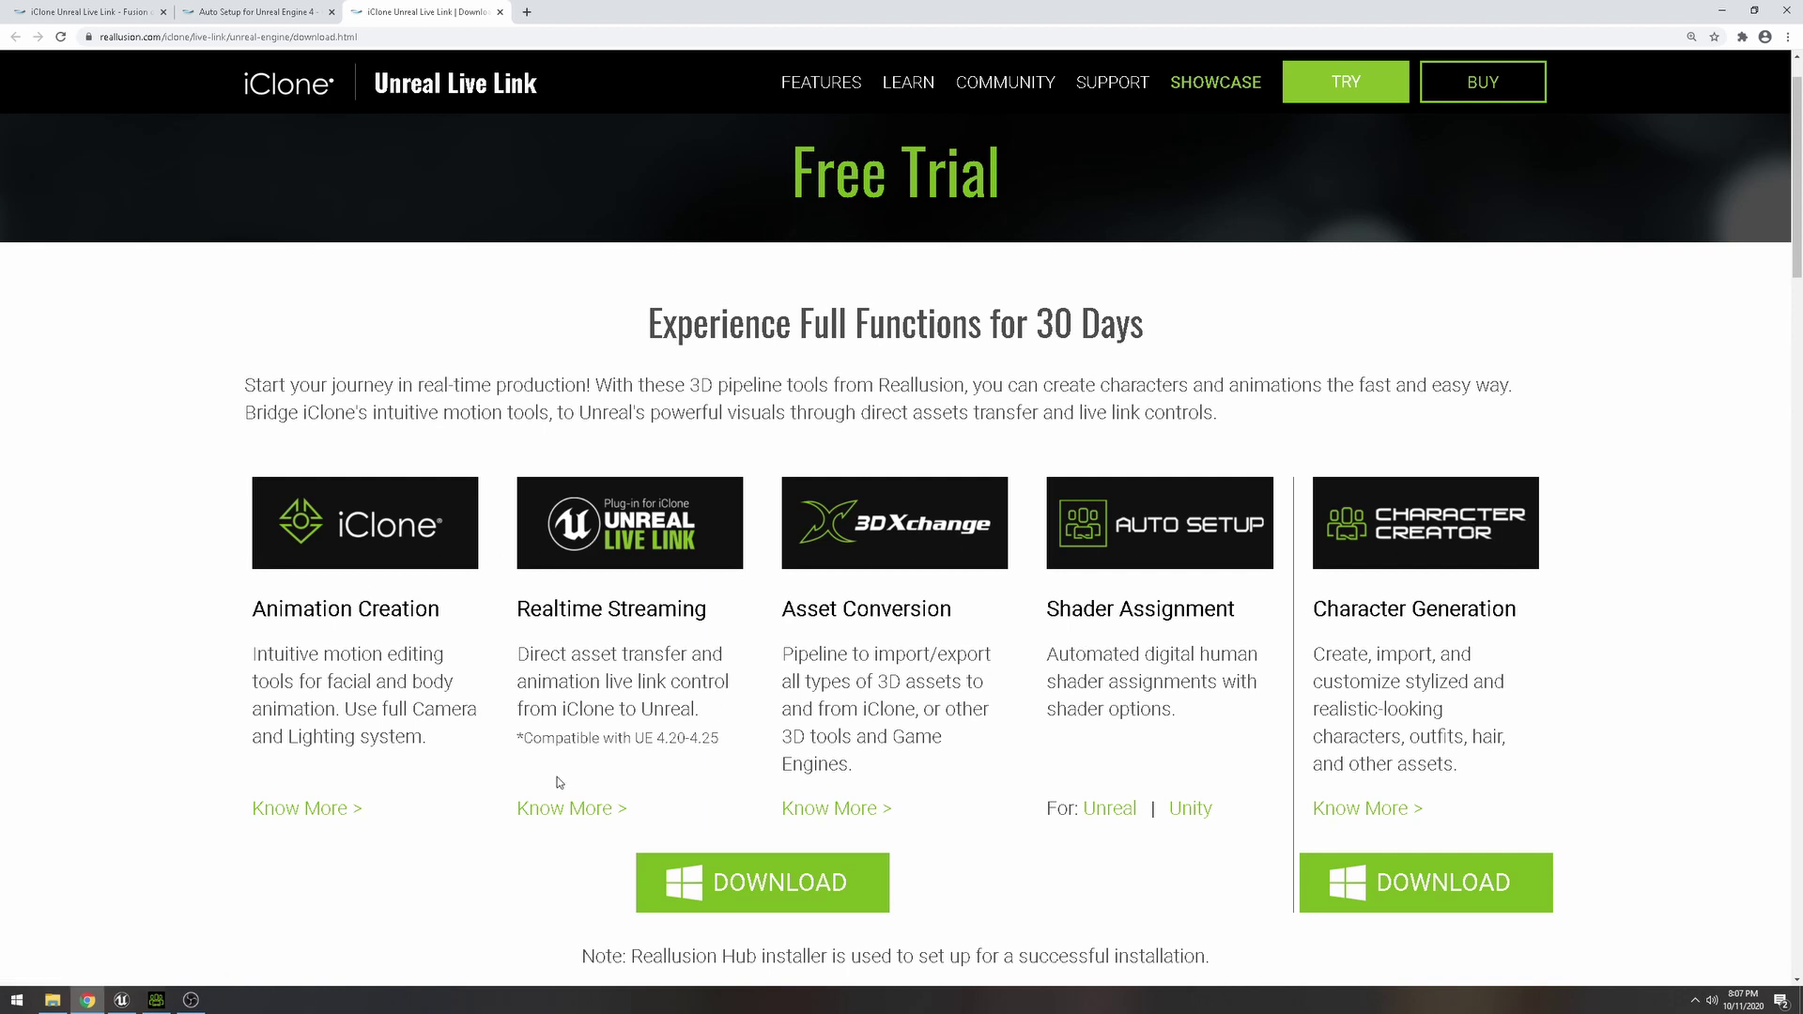
Switch to Character Creator 3 and load the DH Sample project template with Replace All, without saving the current project.
left_click(157, 1001)
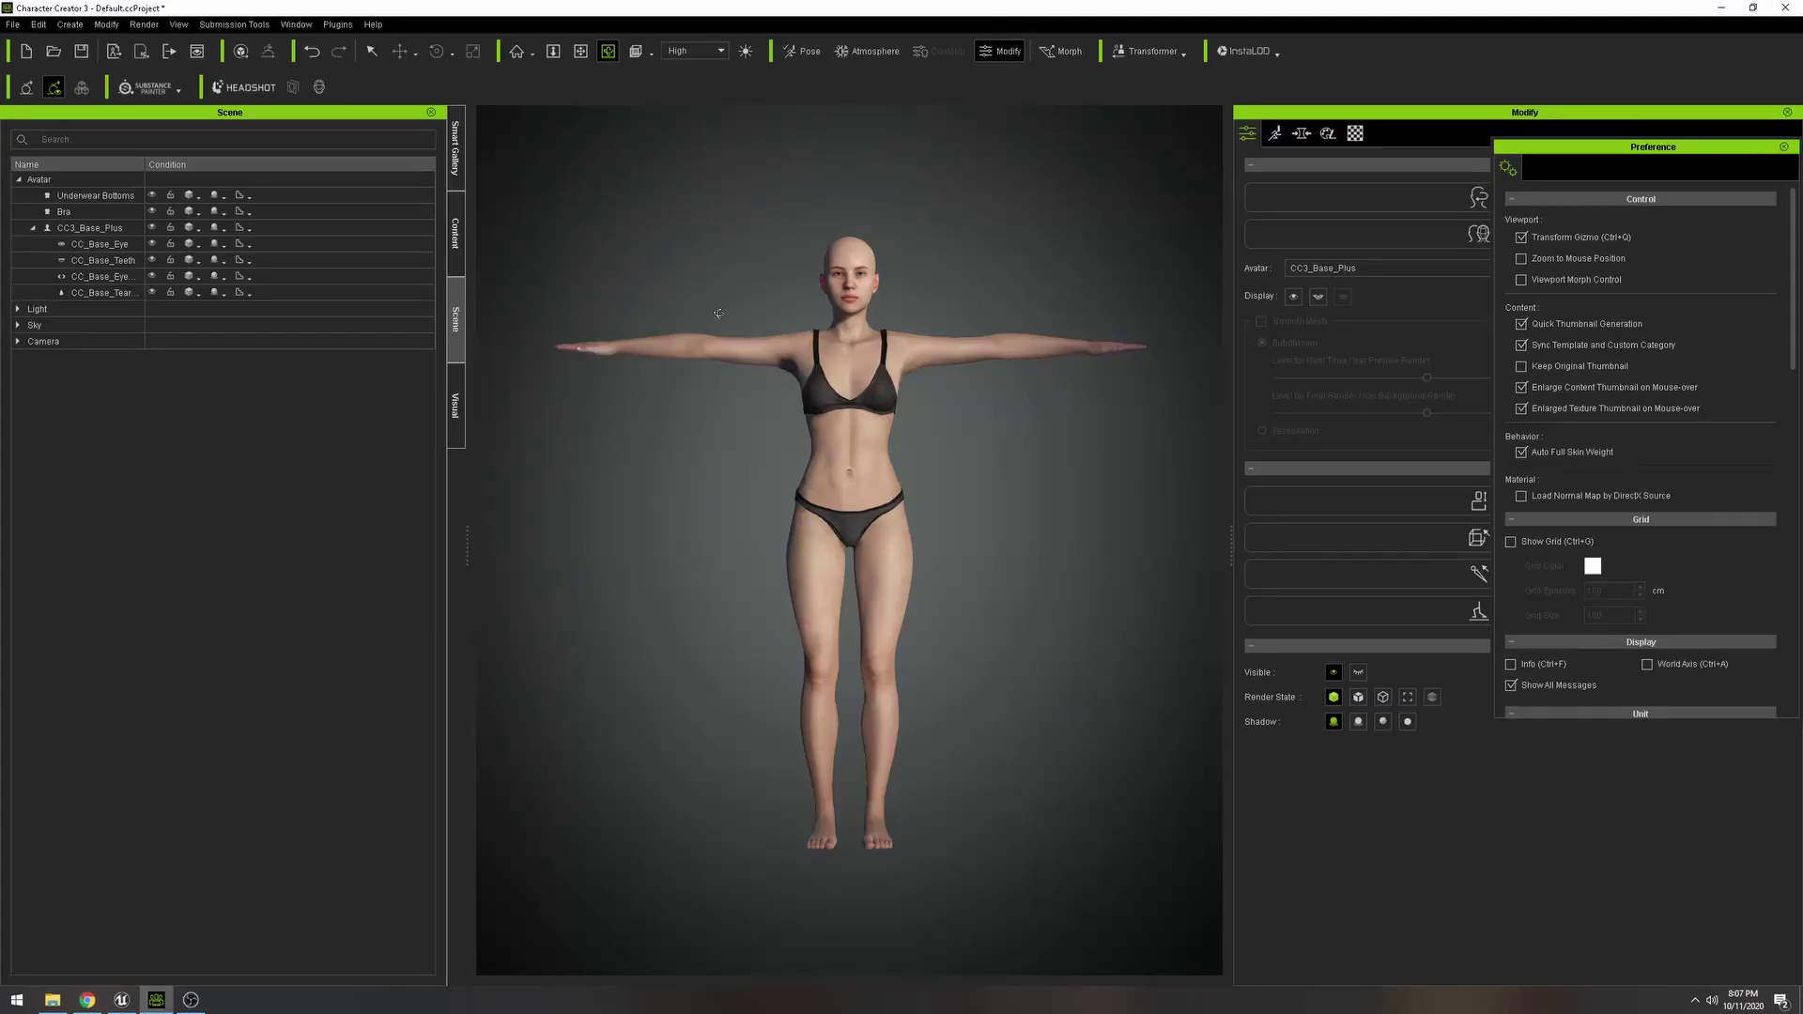
left_click(30, 180)
left_click(18, 180)
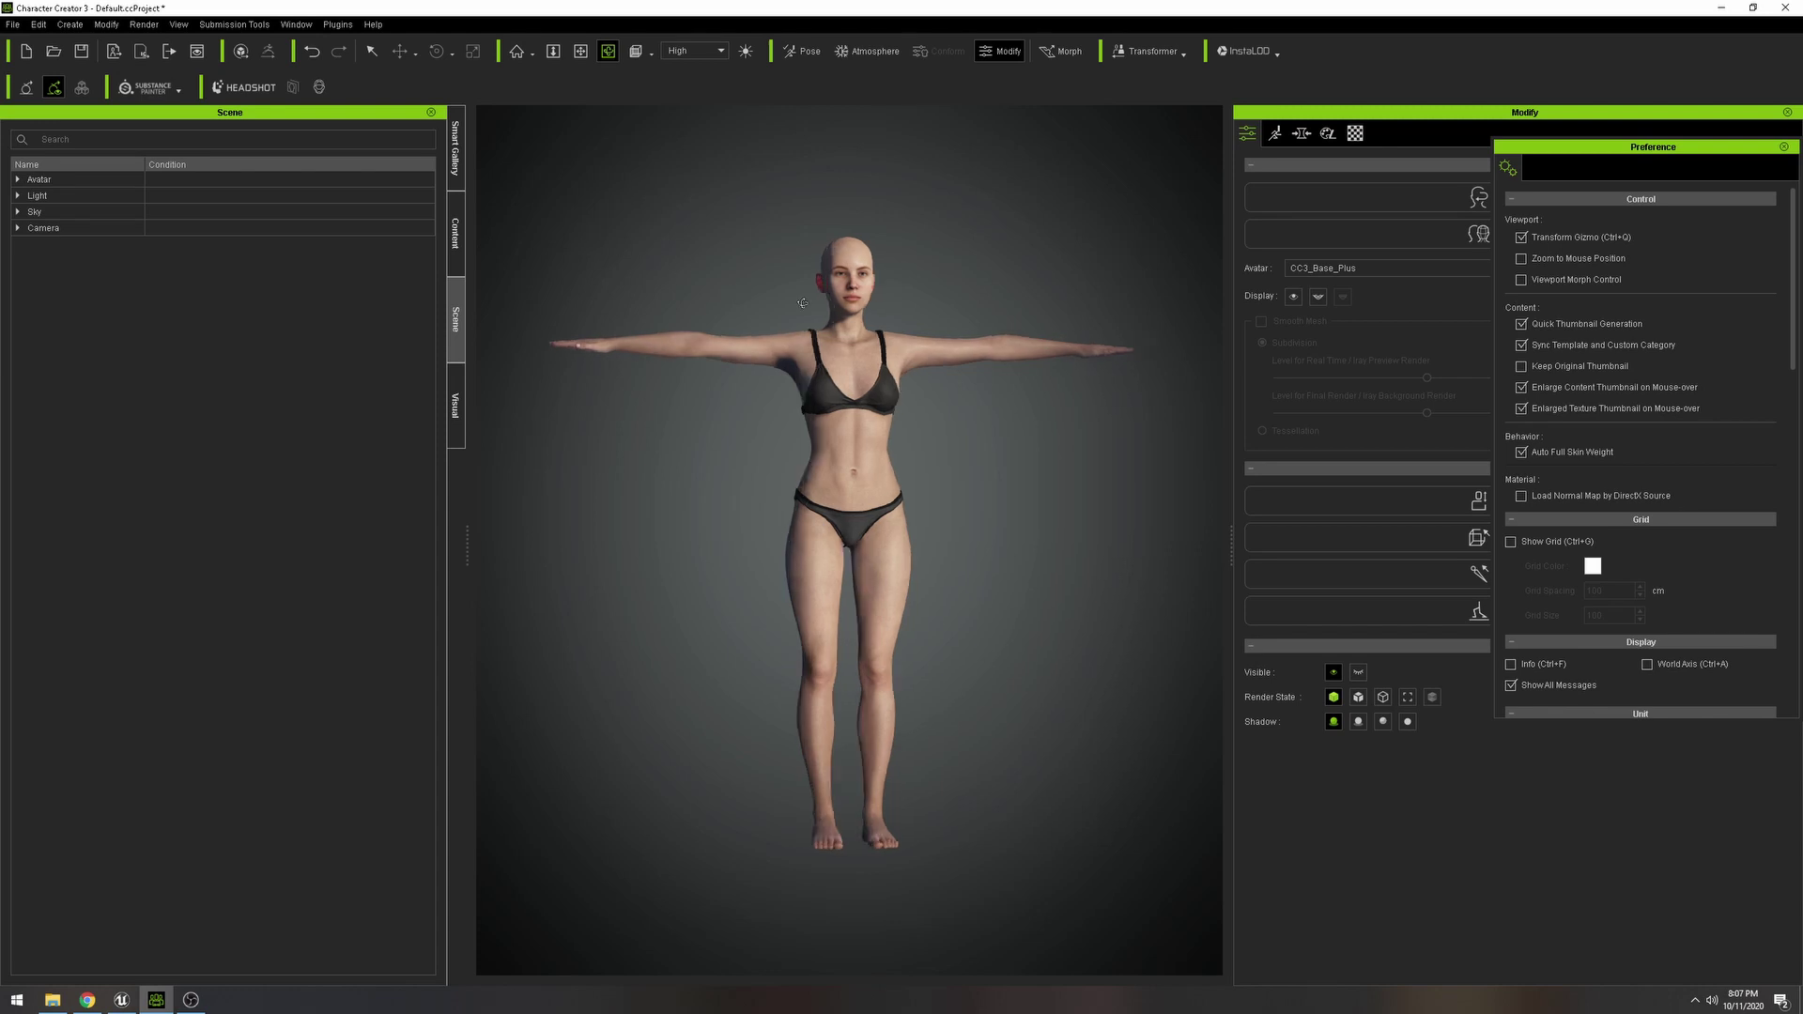
left_click(455, 225)
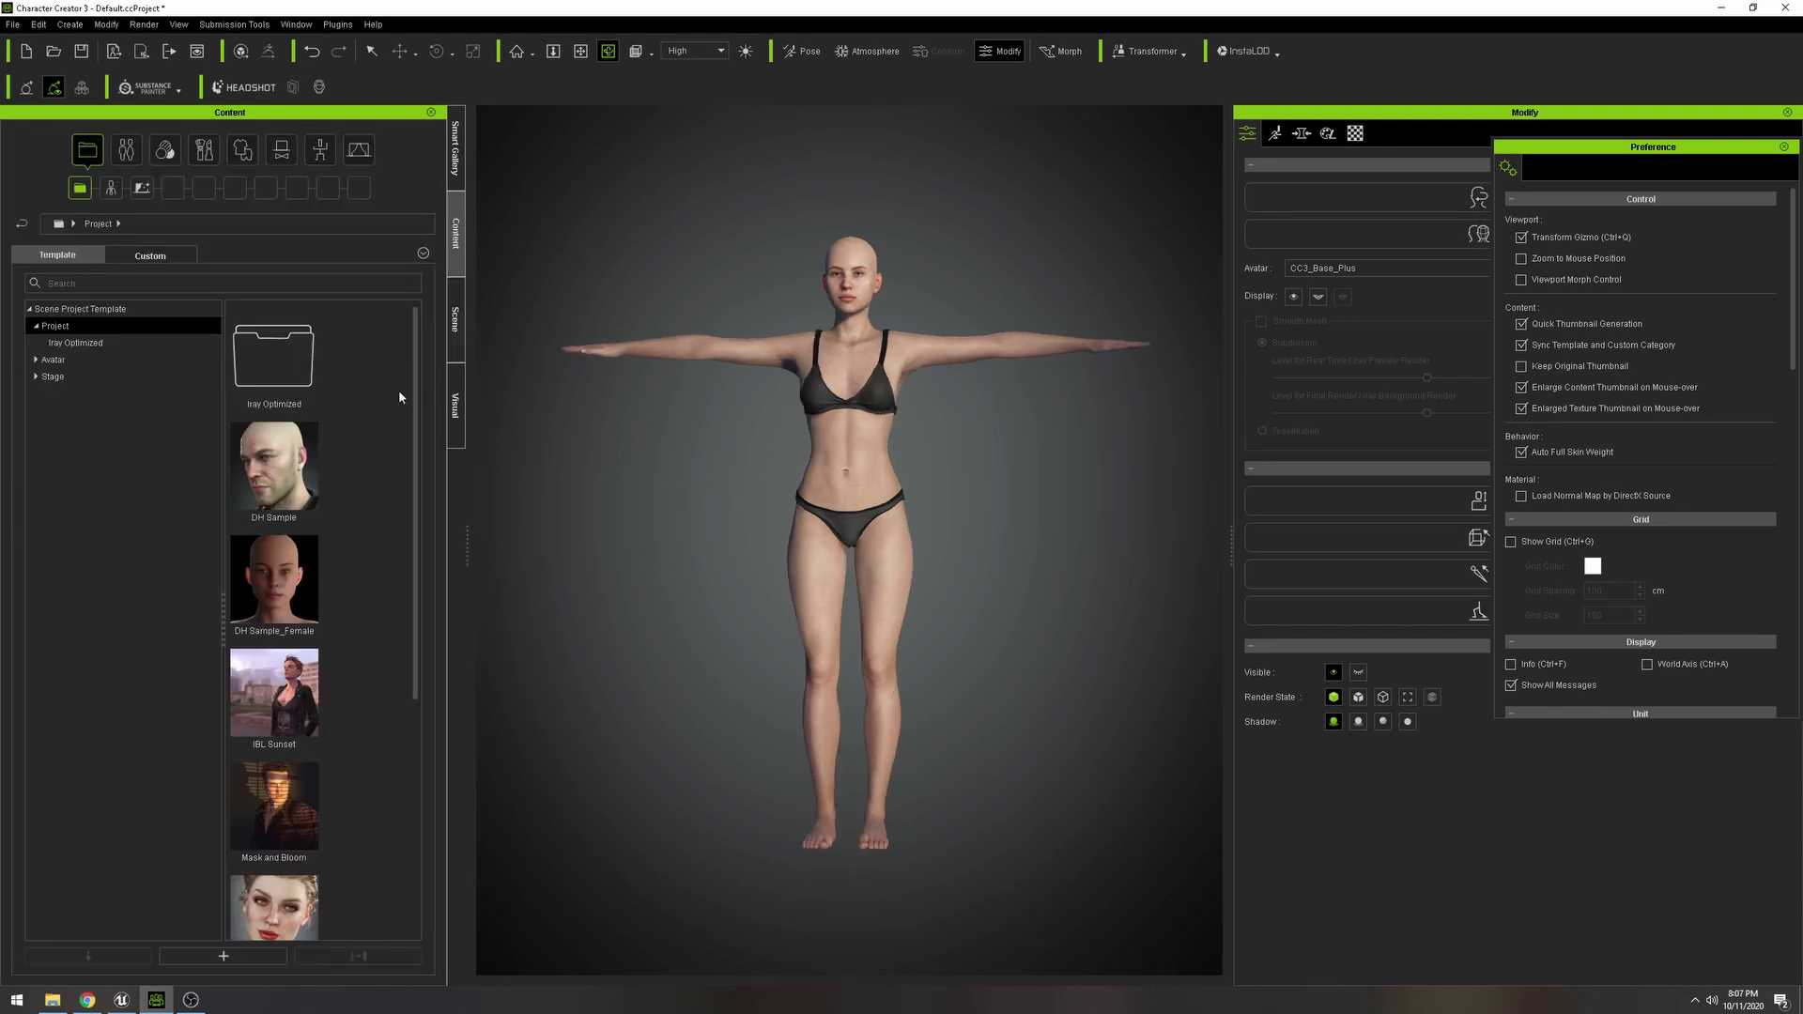
double_click(274, 466)
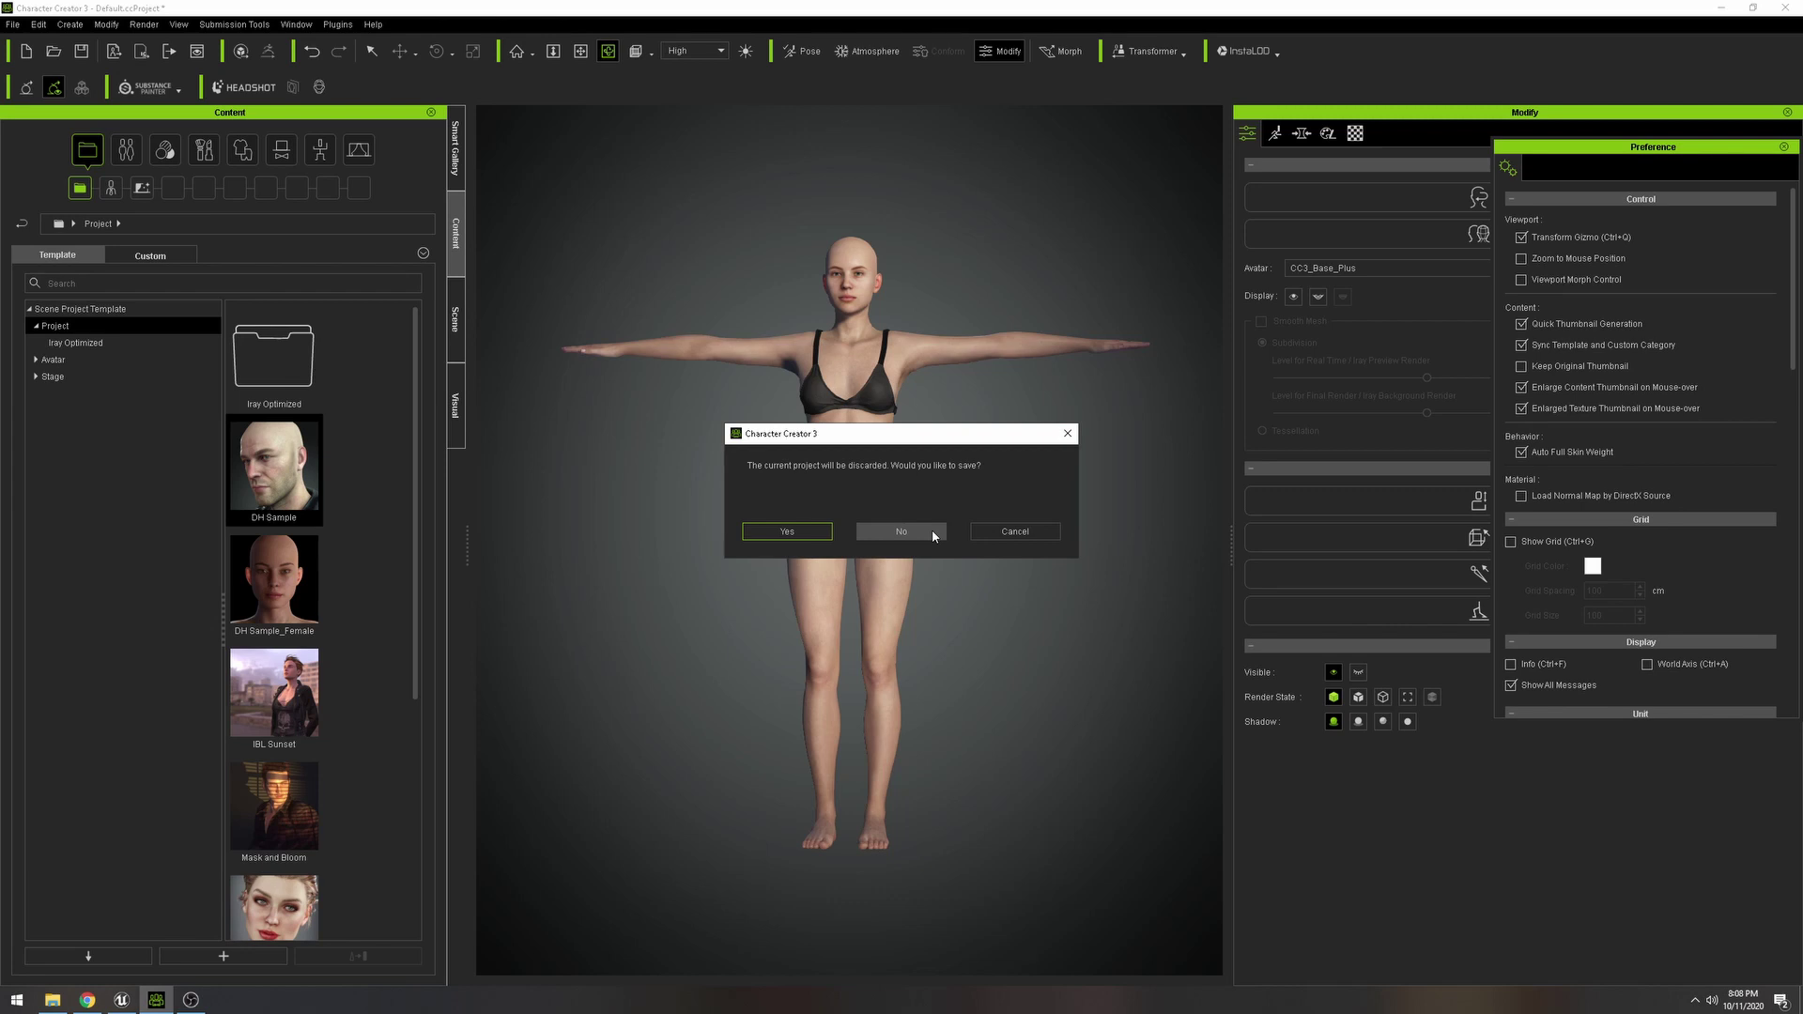
left_click(902, 533)
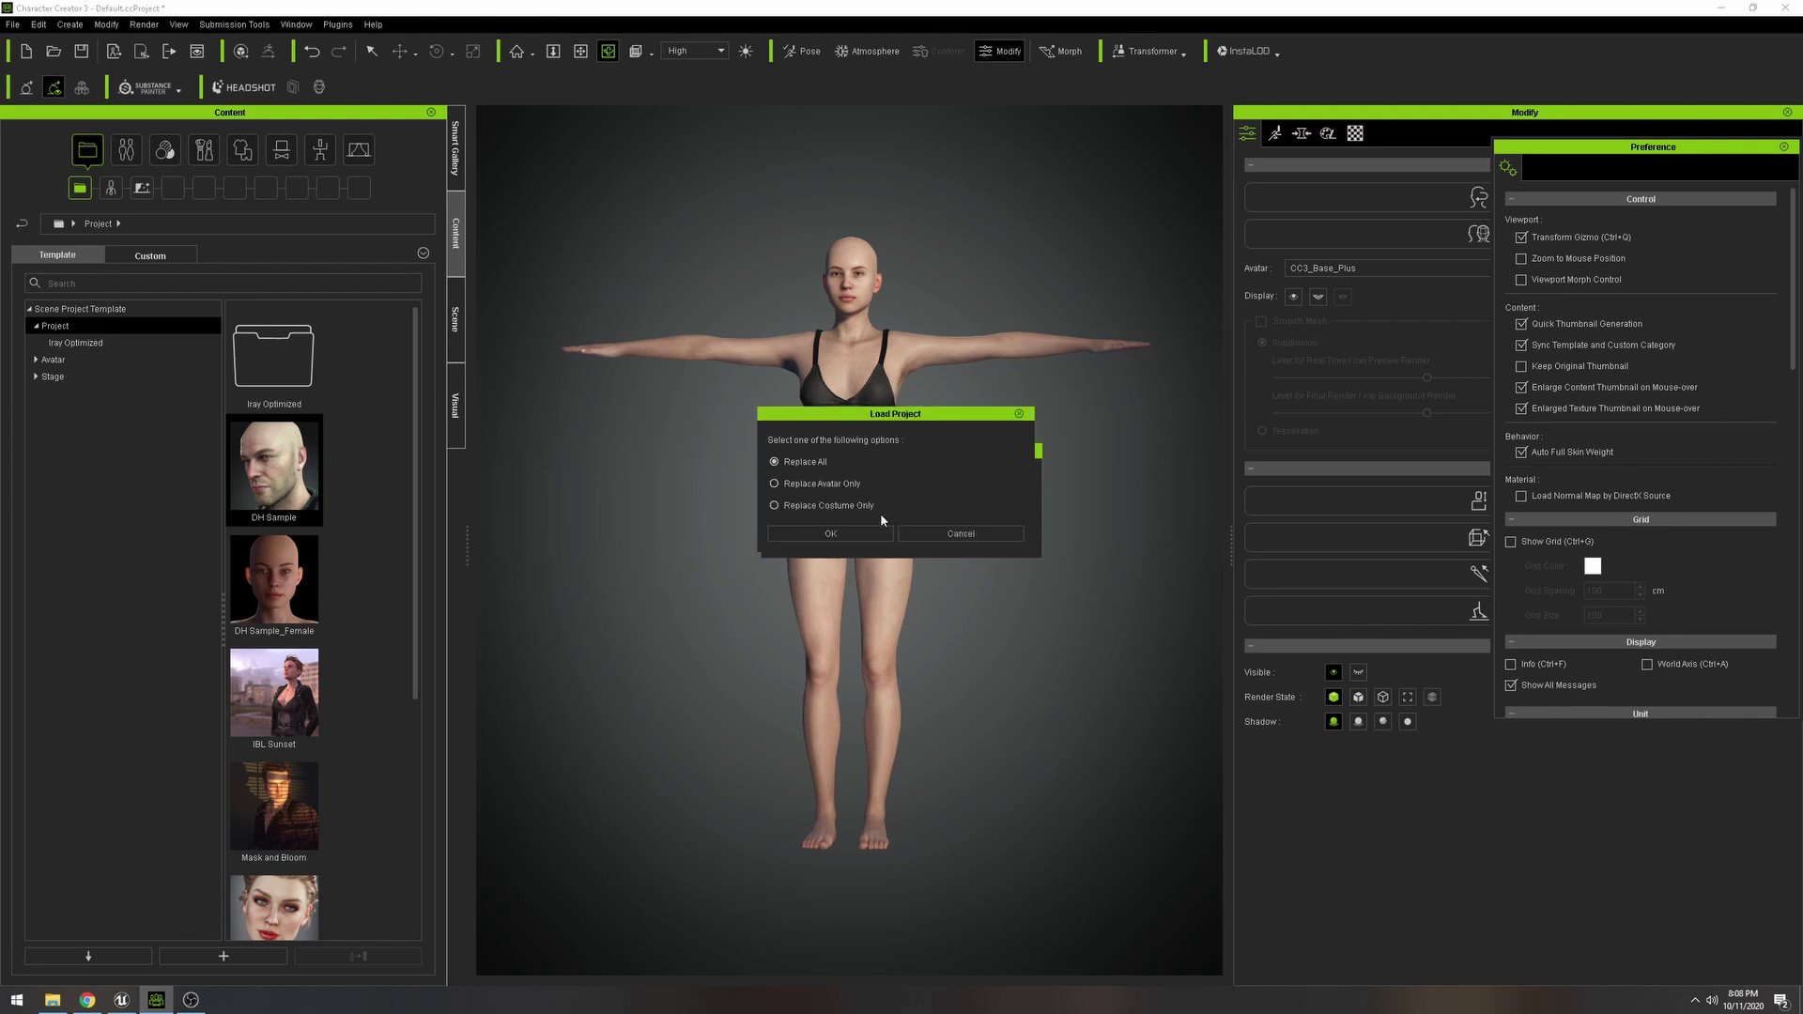
left_click(835, 539)
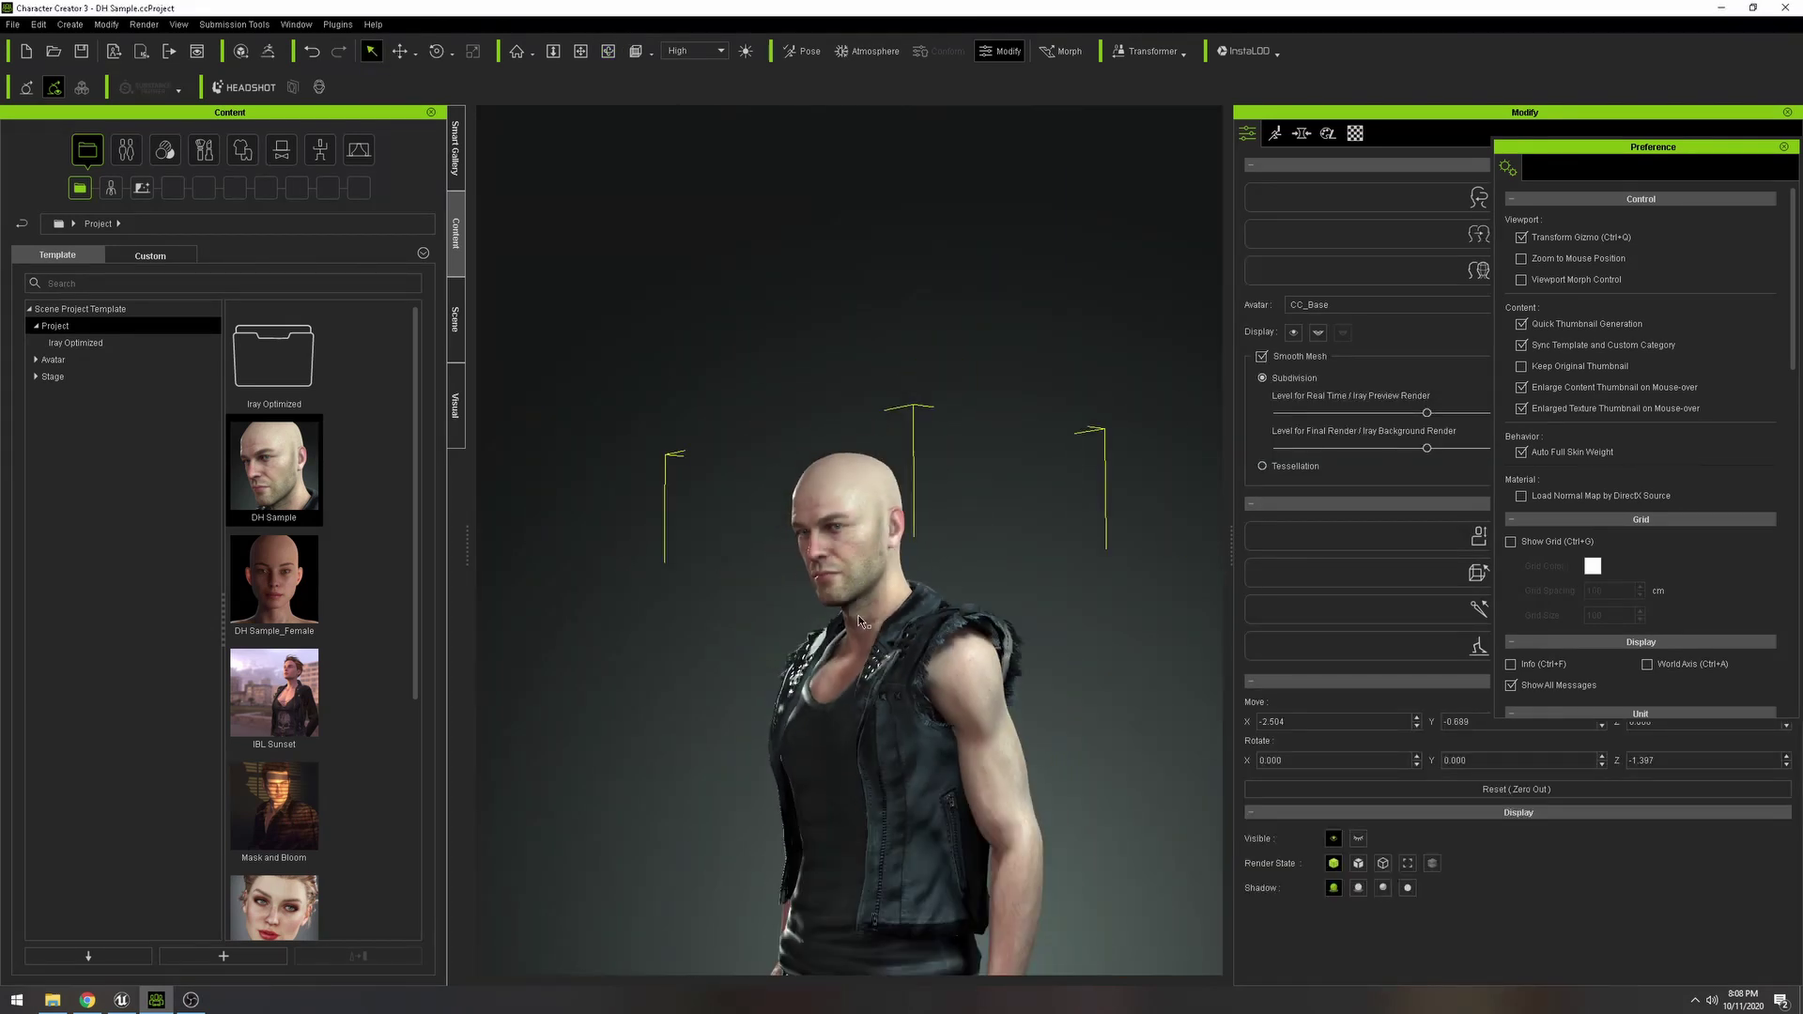
mouse_move(912, 683)
left_mouse_down()
mouse_move(984, 723)
mouse_move(908, 696)
left_mouse_up()
scroll(984, 723, "down", 2)
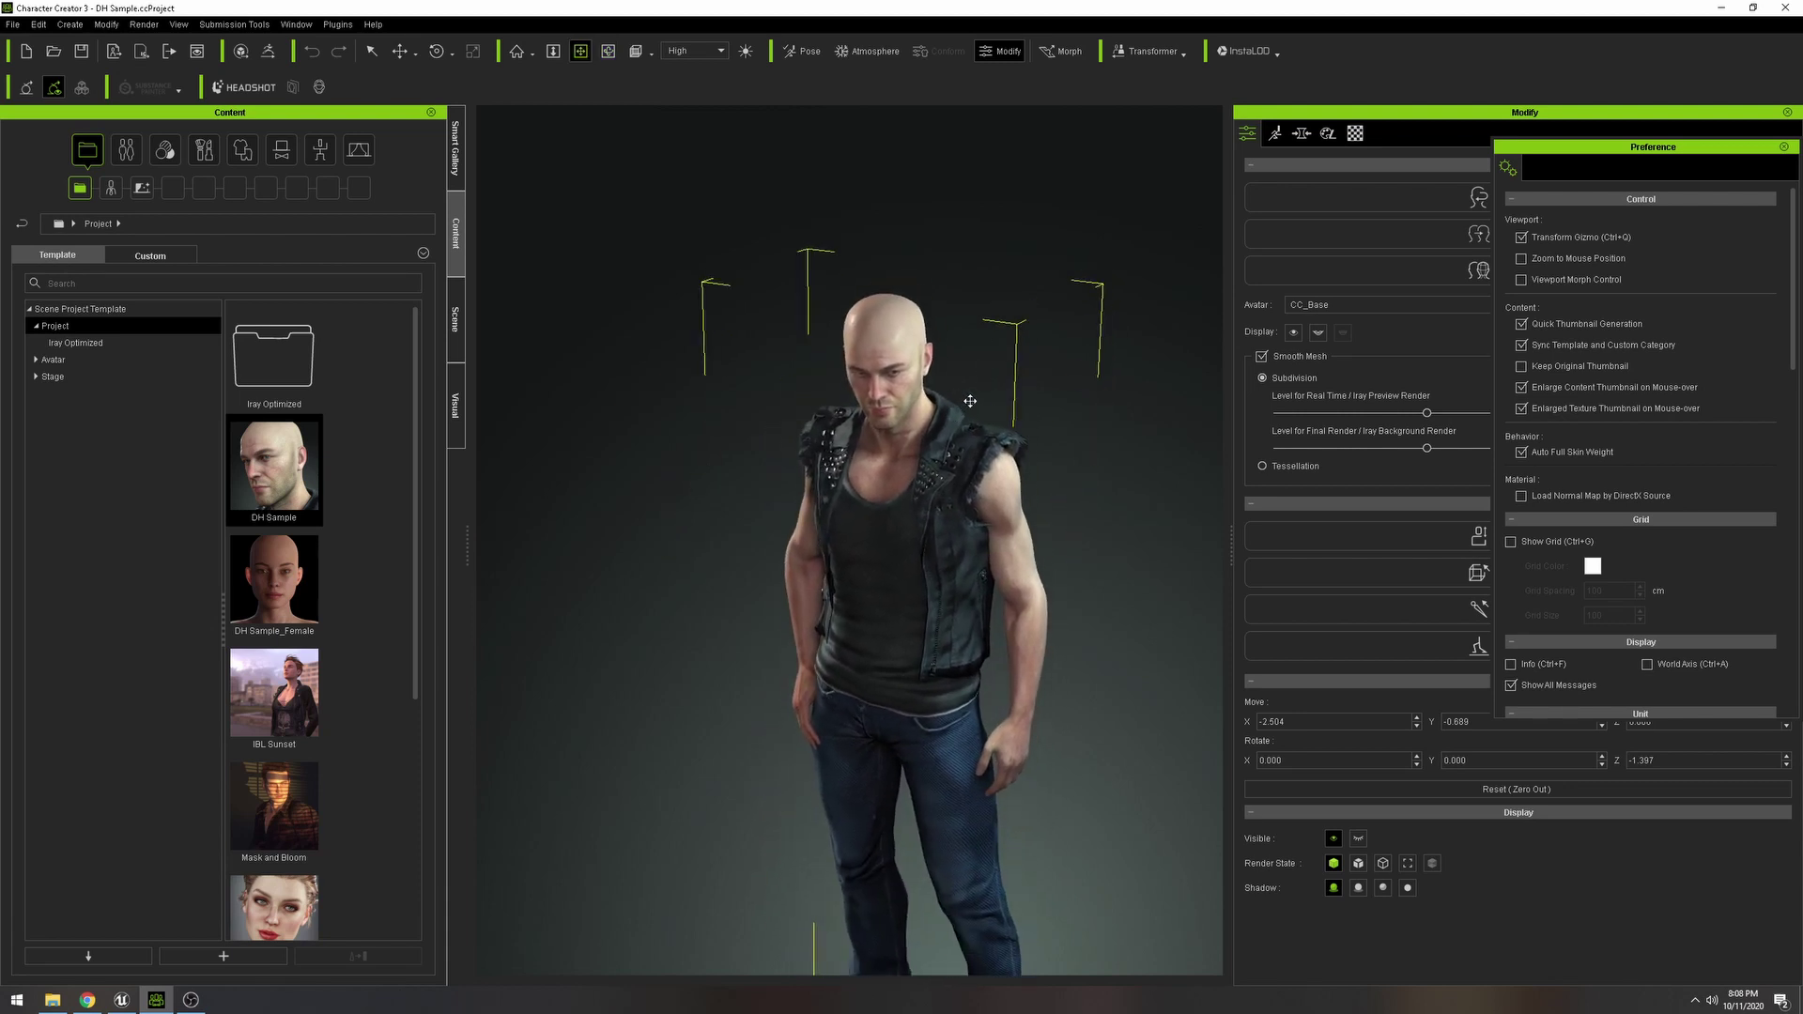
Apply the Classic Taper hair from Conforming Hair Vol. 1 to the character.
left_click(124, 154)
left_click(186, 361)
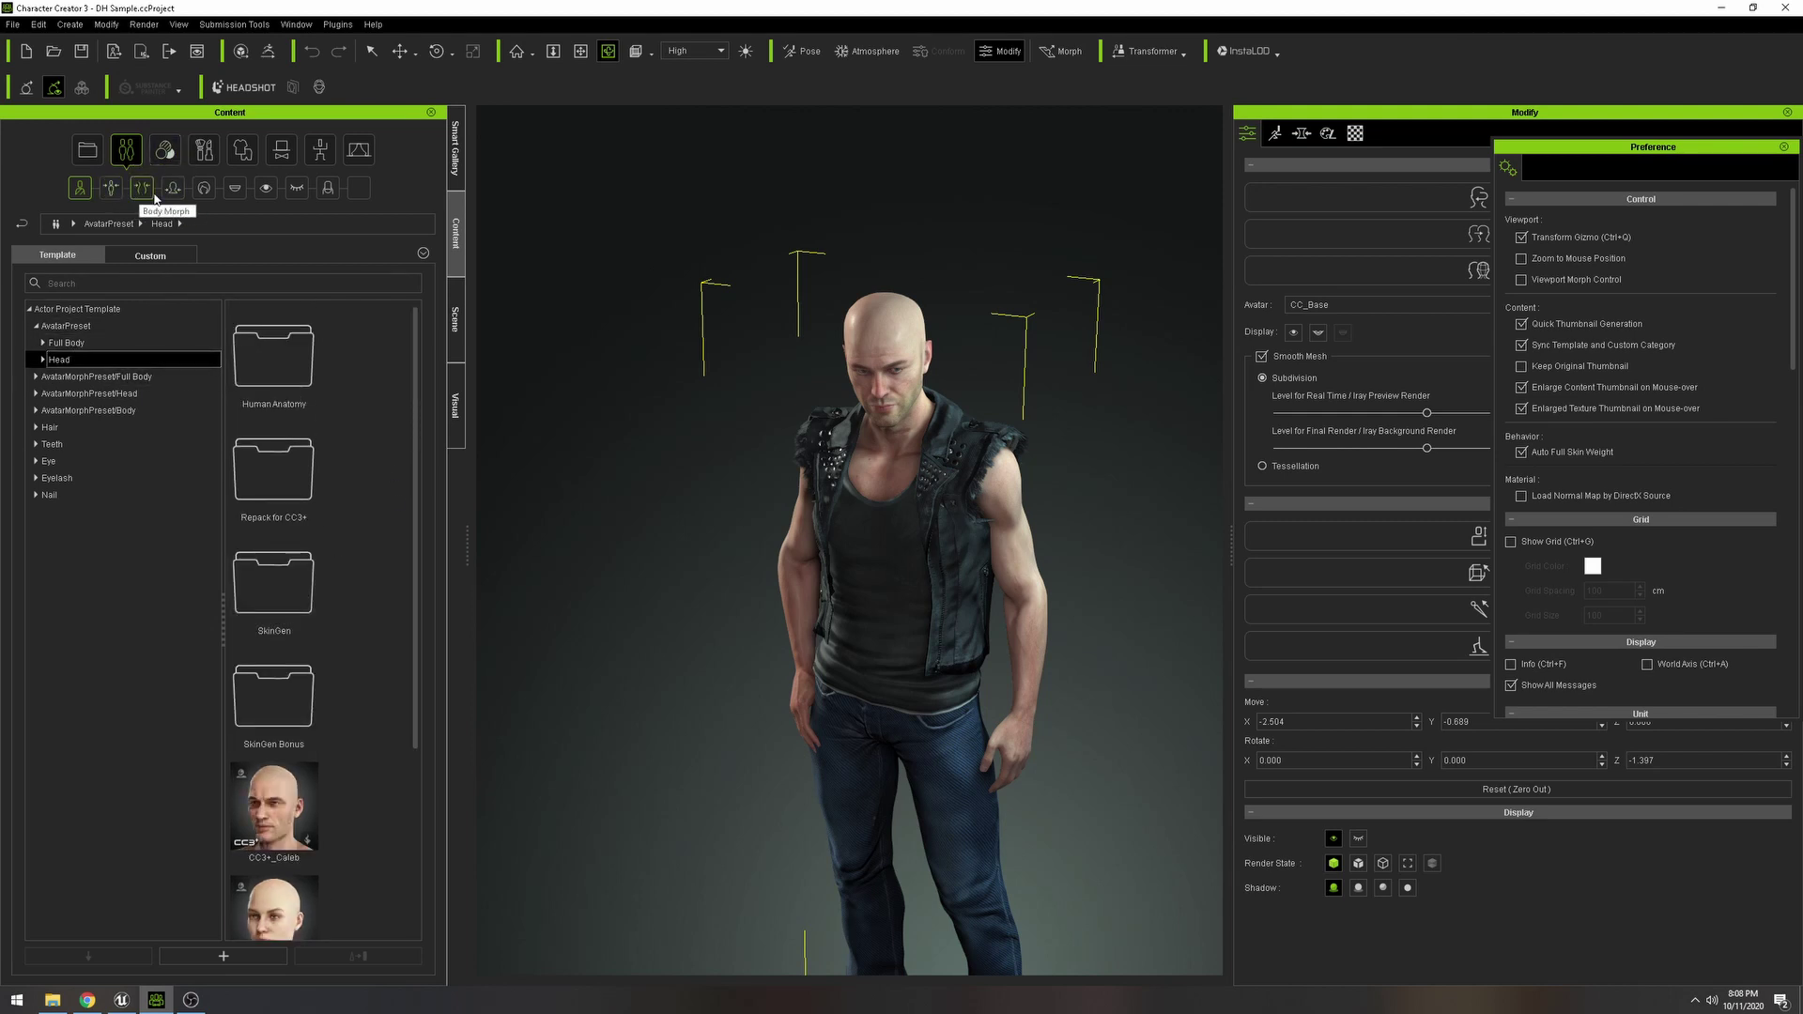
left_click(204, 188)
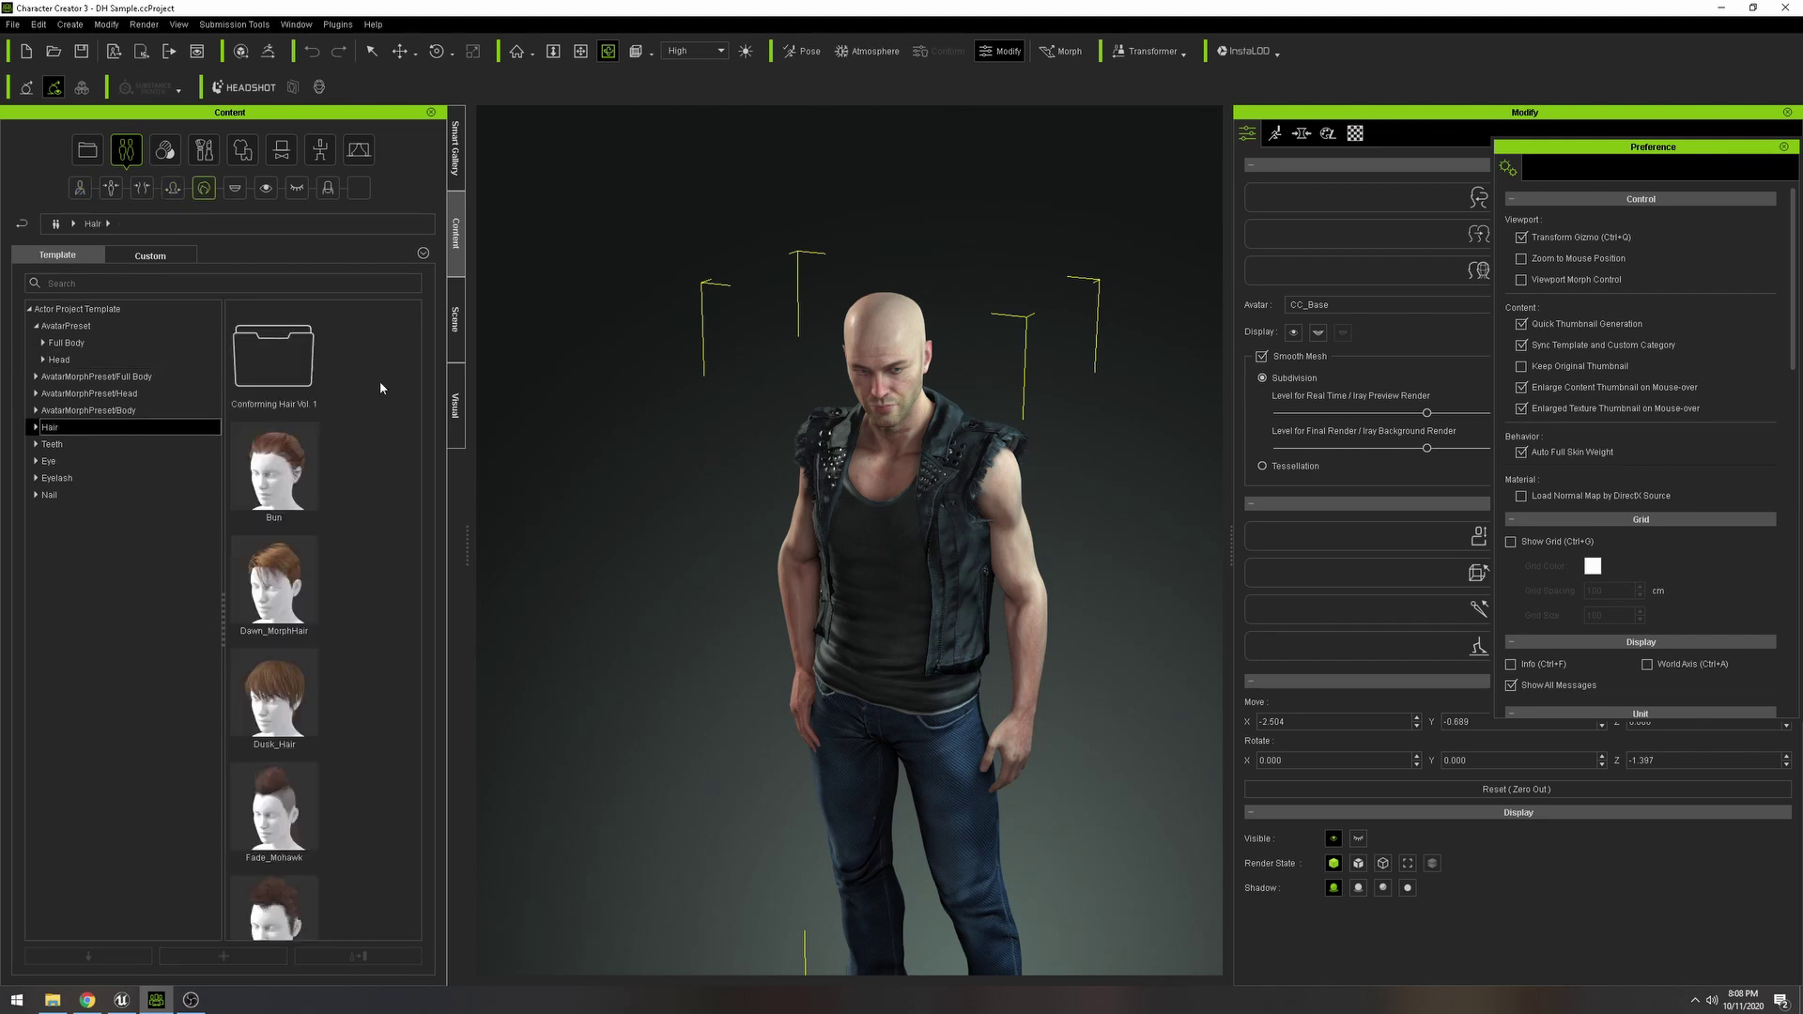
left_click_drag(416, 537, 400, 464)
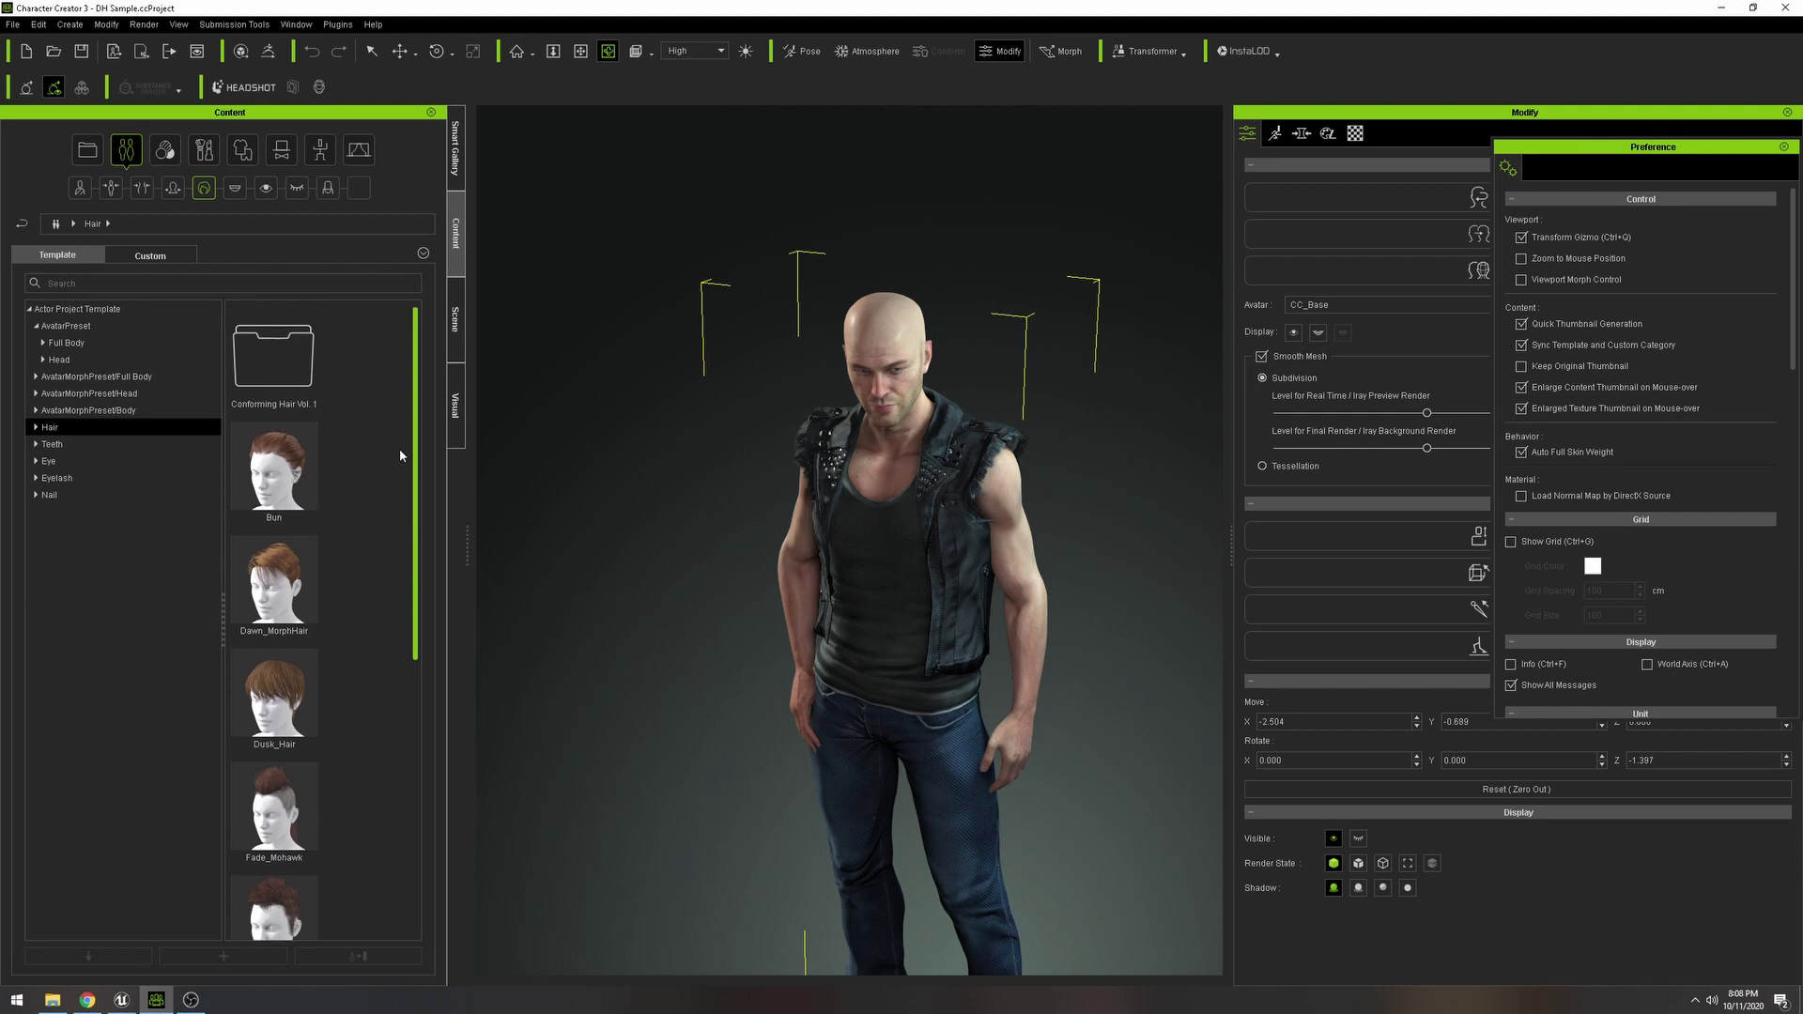
double_click(274, 349)
double_click(275, 579)
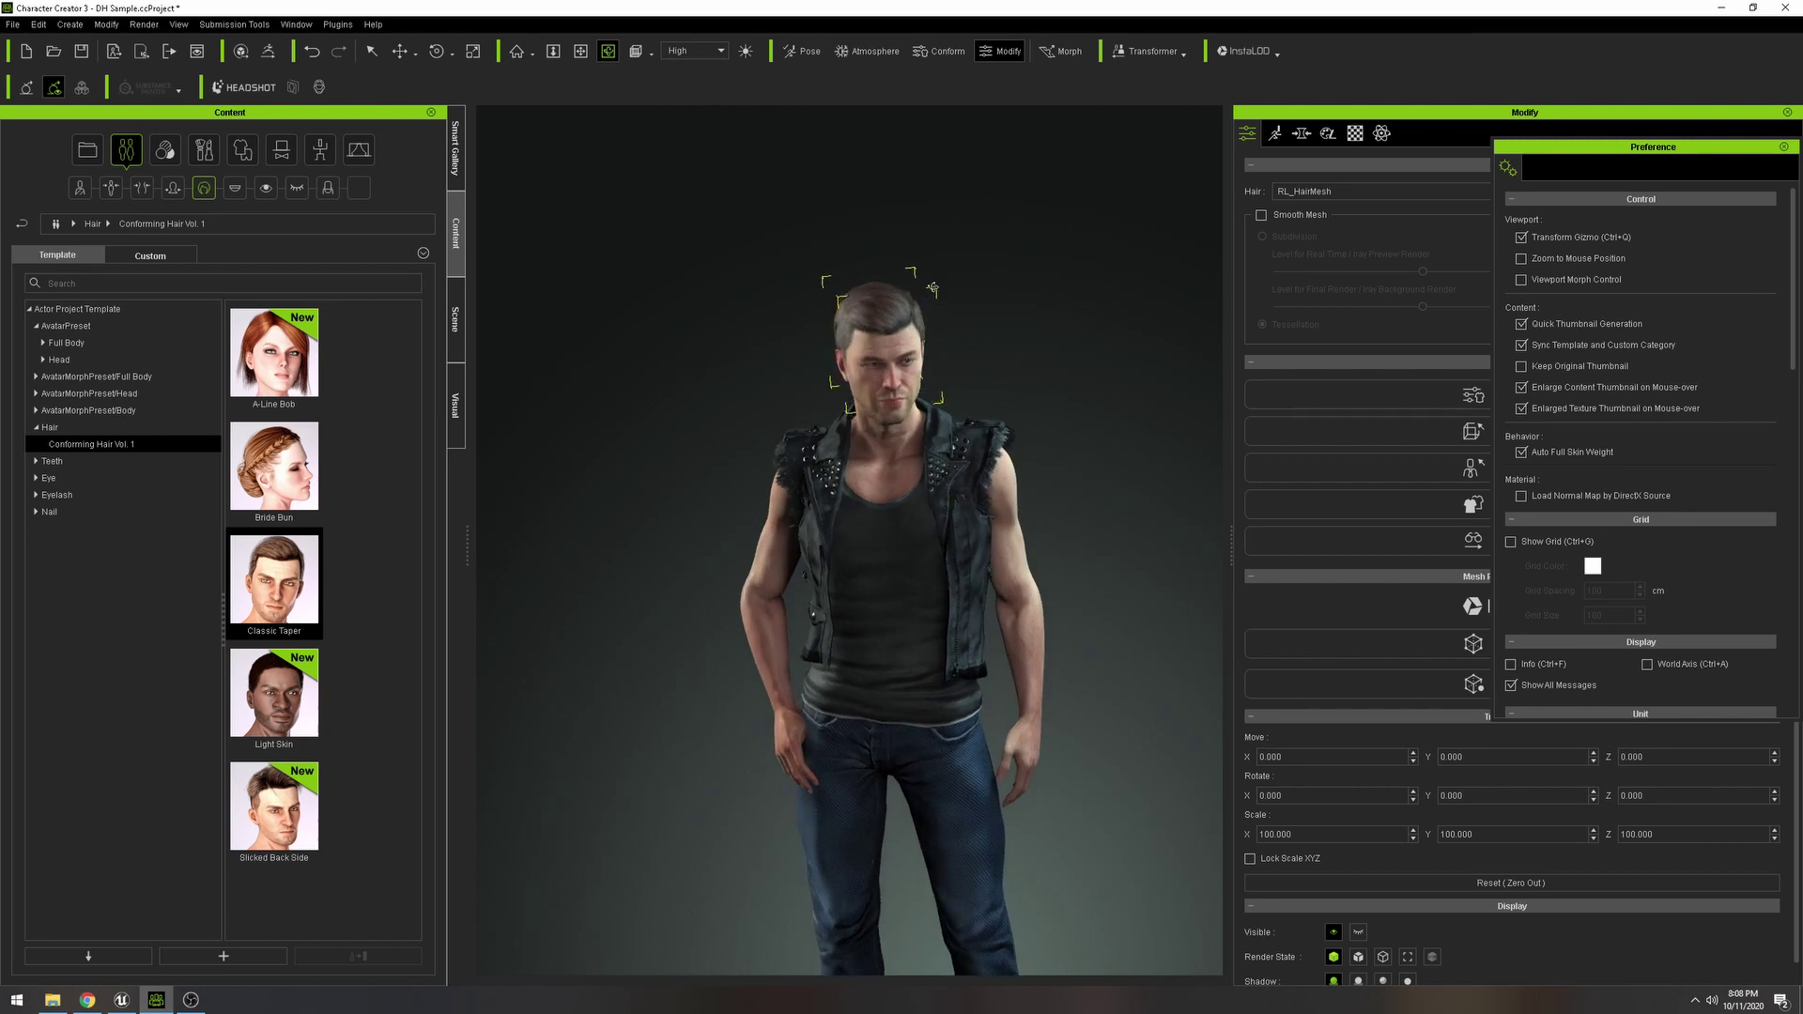
Export the clothed character with its hair directly to iClone.
left_click(13, 26)
mouse_move(103, 157)
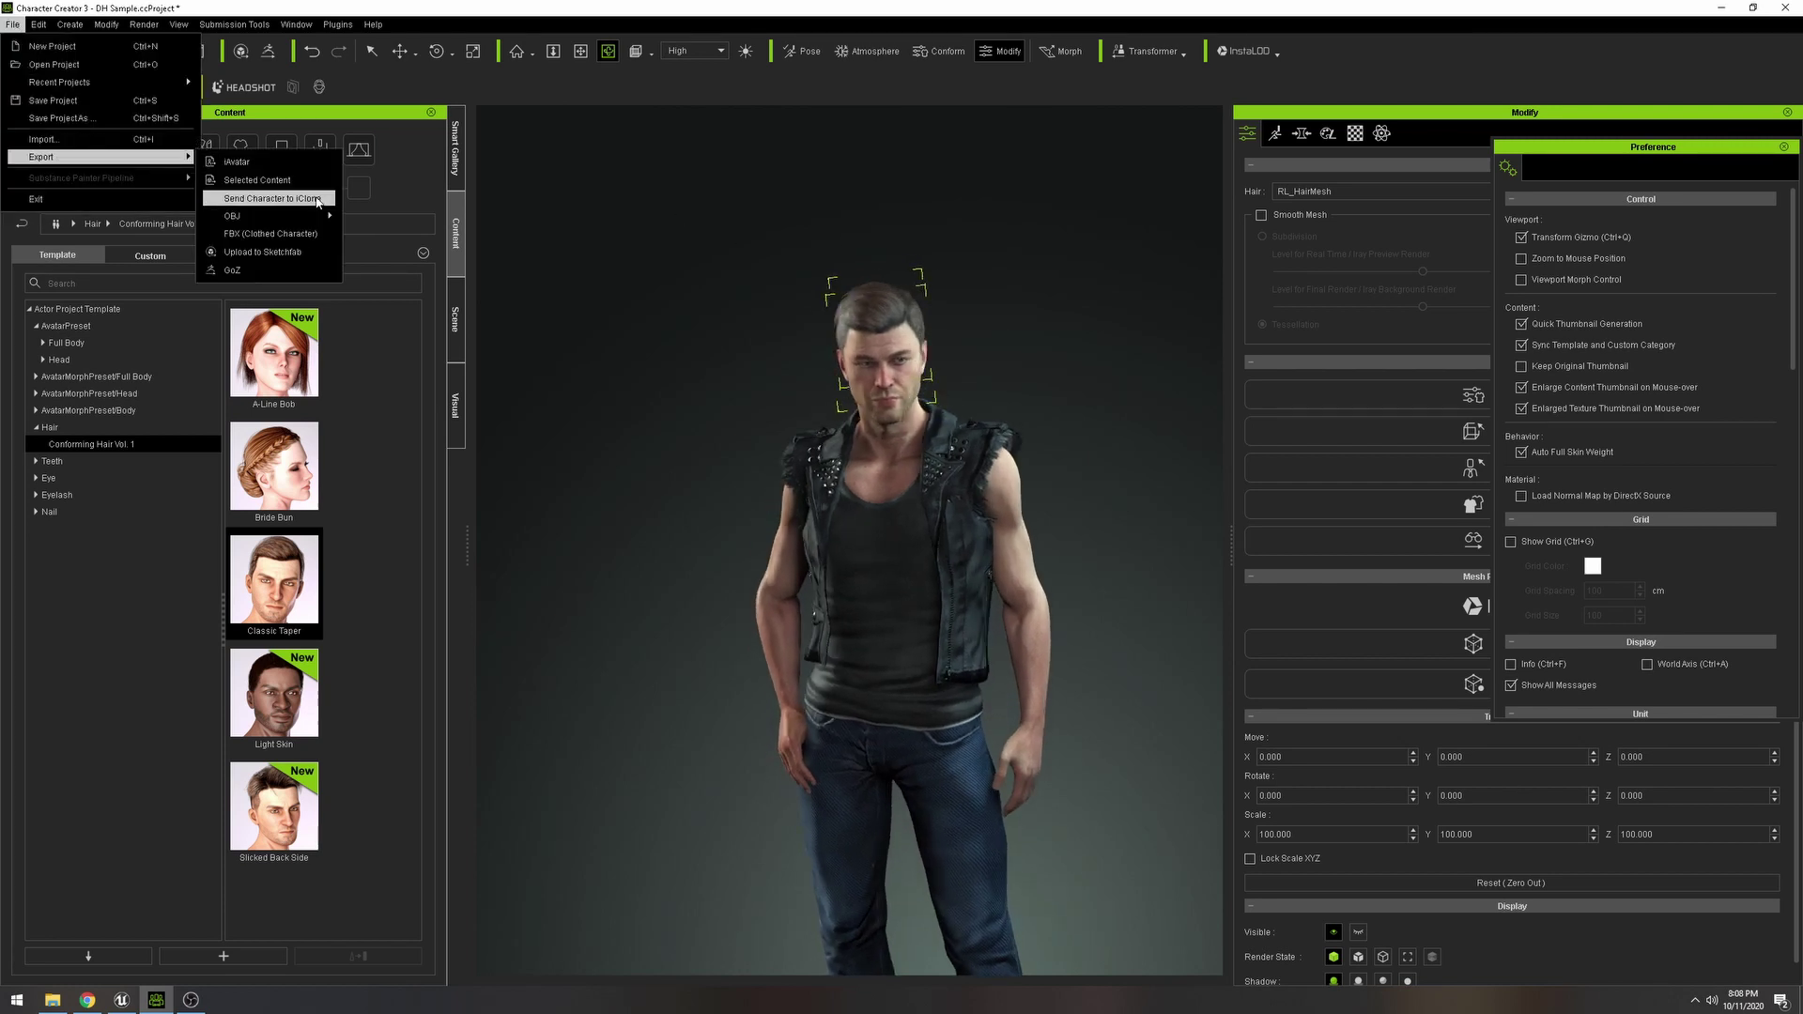
left_click(317, 201)
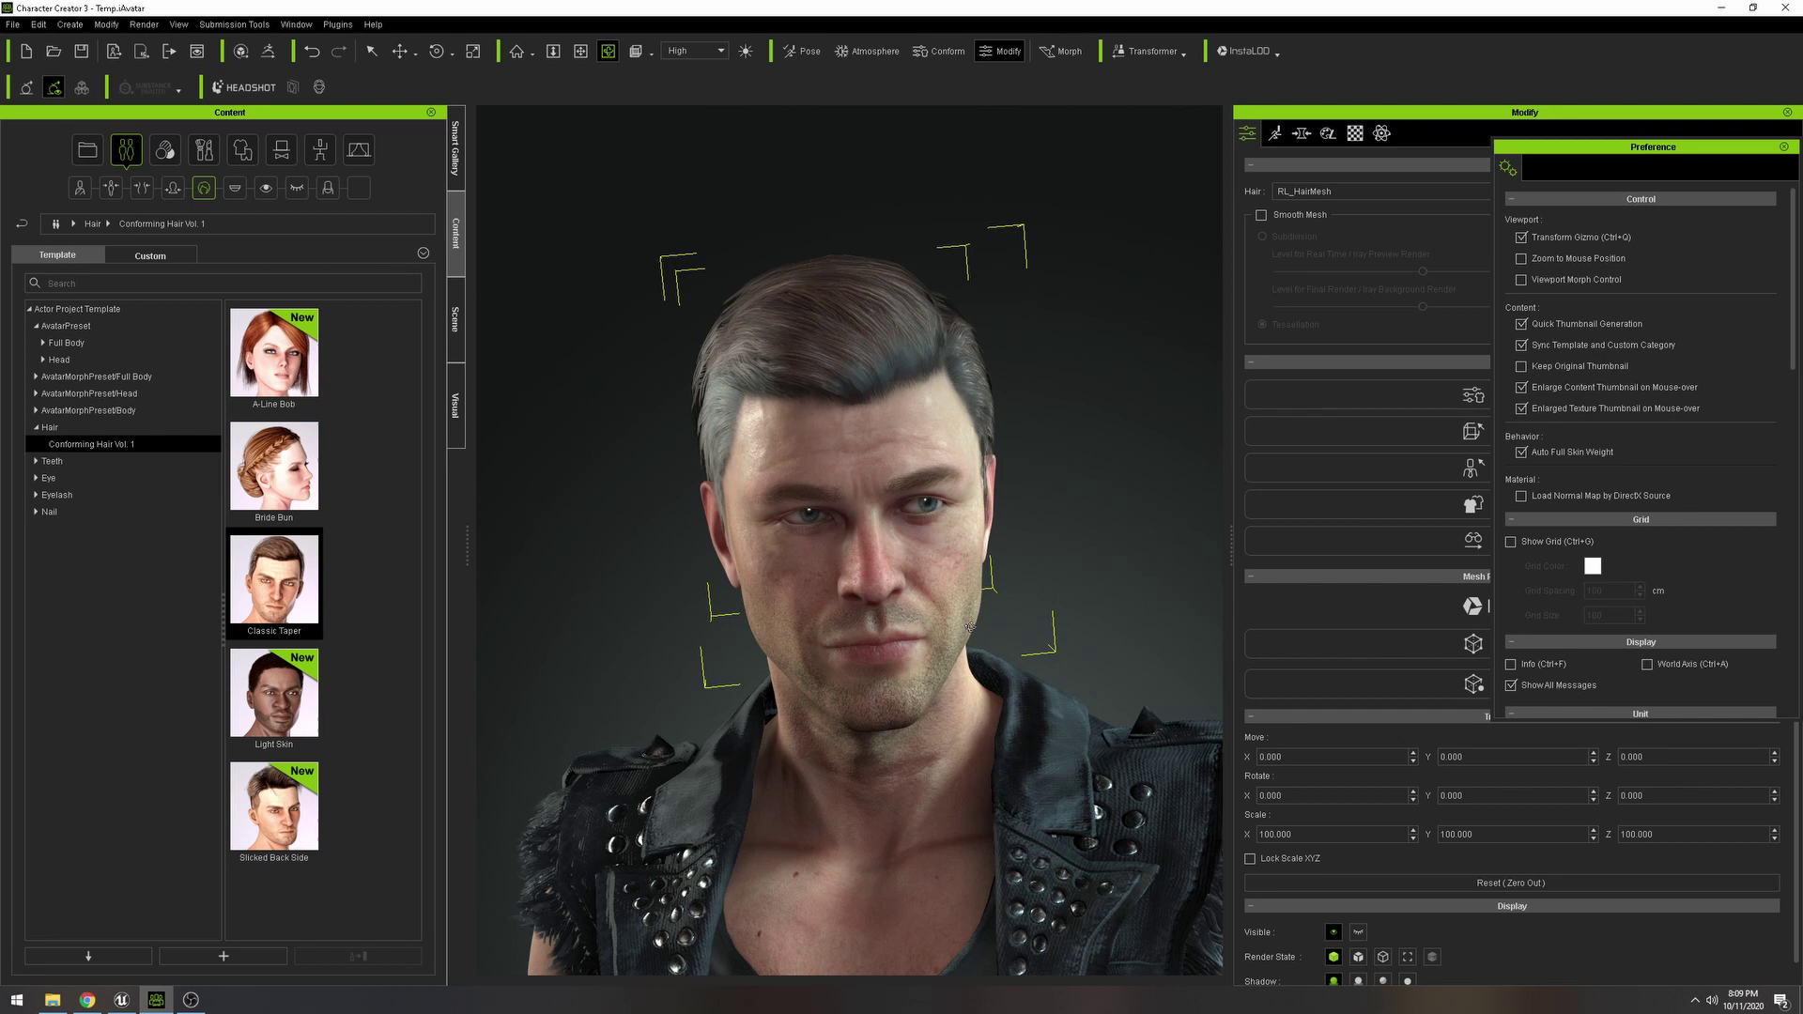
right_click_drag(970, 626, 938, 633)
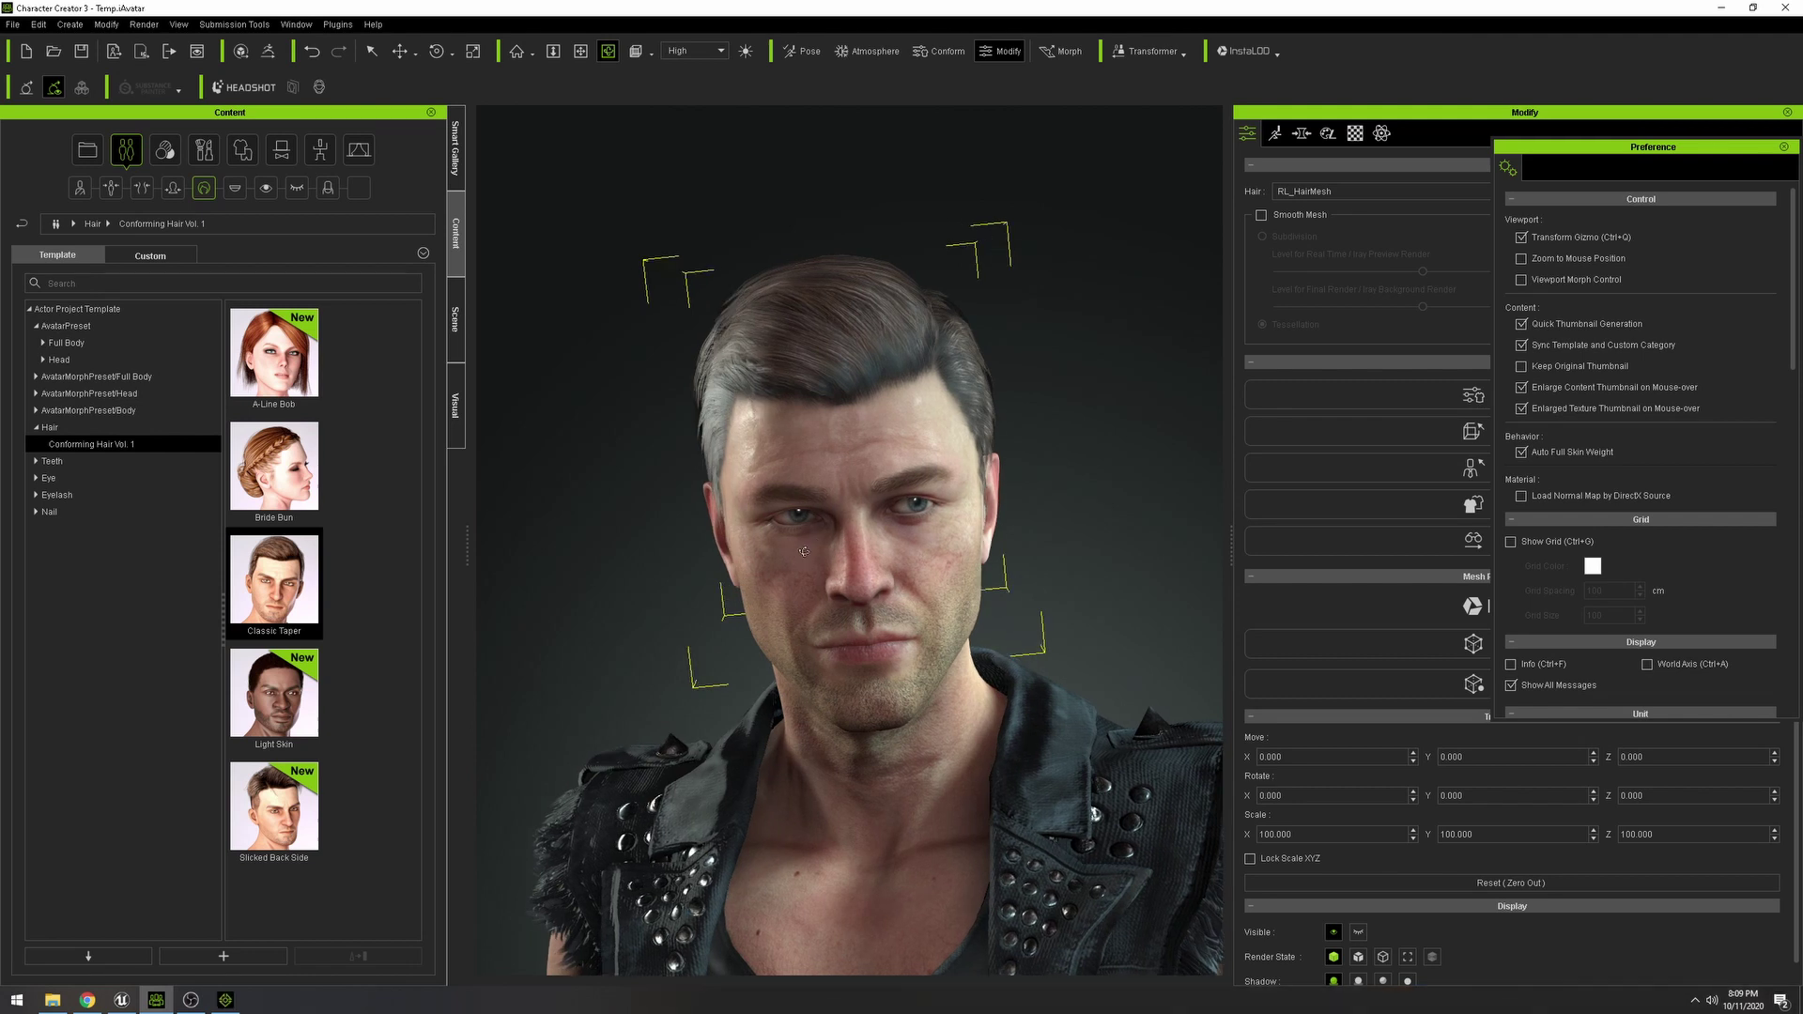
right_click_drag(757, 393, 1030, 459)
left_click(953, 638)
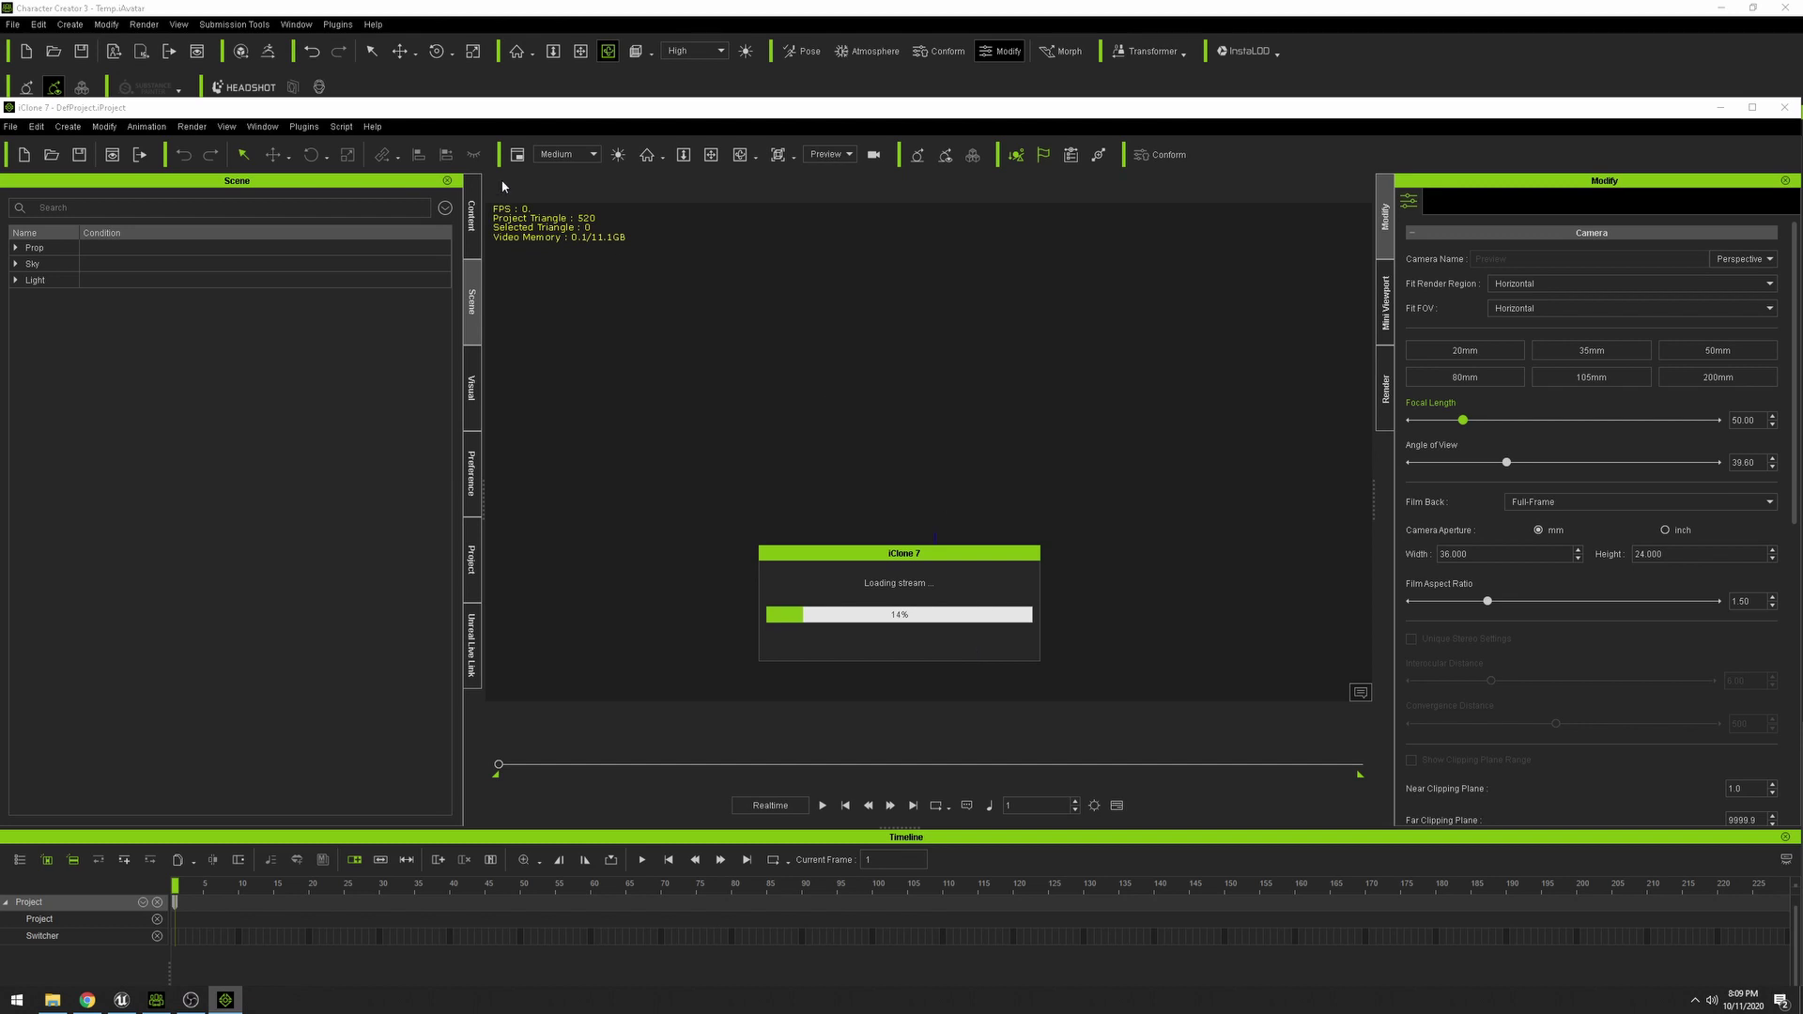
mouse_move(944, 313)
middle_mouse_down()
mouse_move(994, 199)
mouse_move(931, 331)
middle_mouse_up()
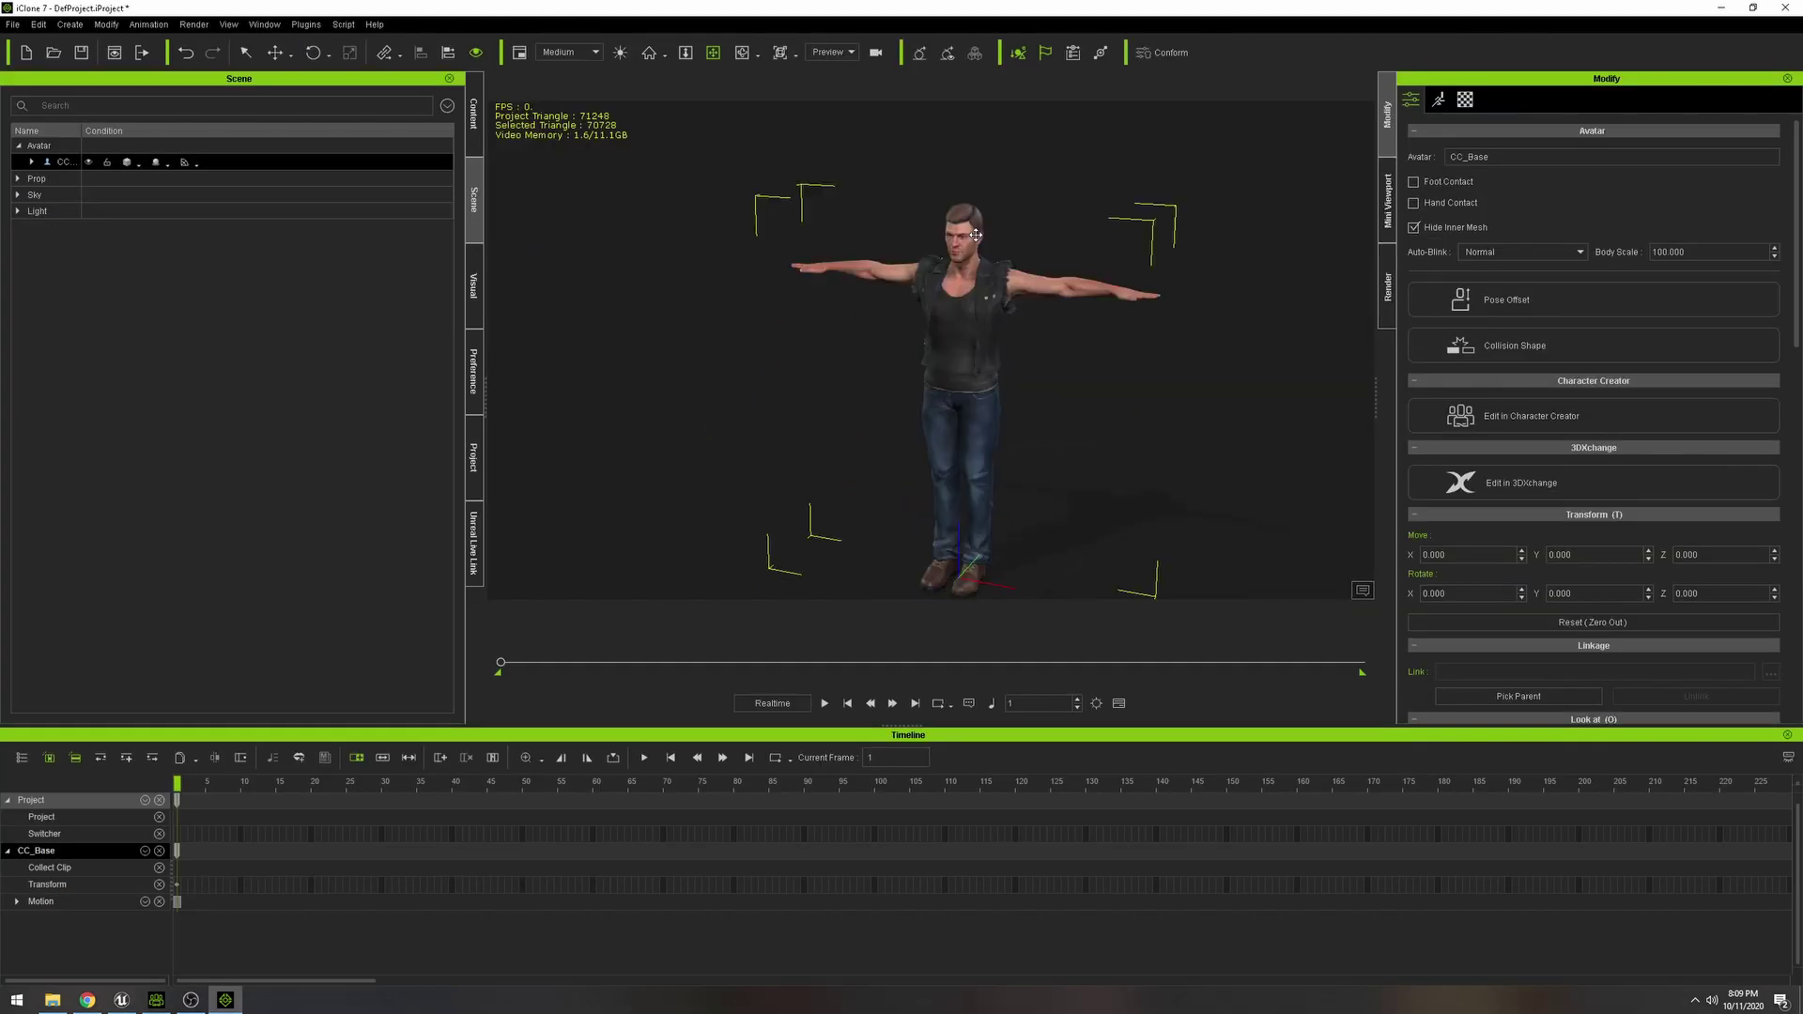
scroll(994, 199, "up", 7)
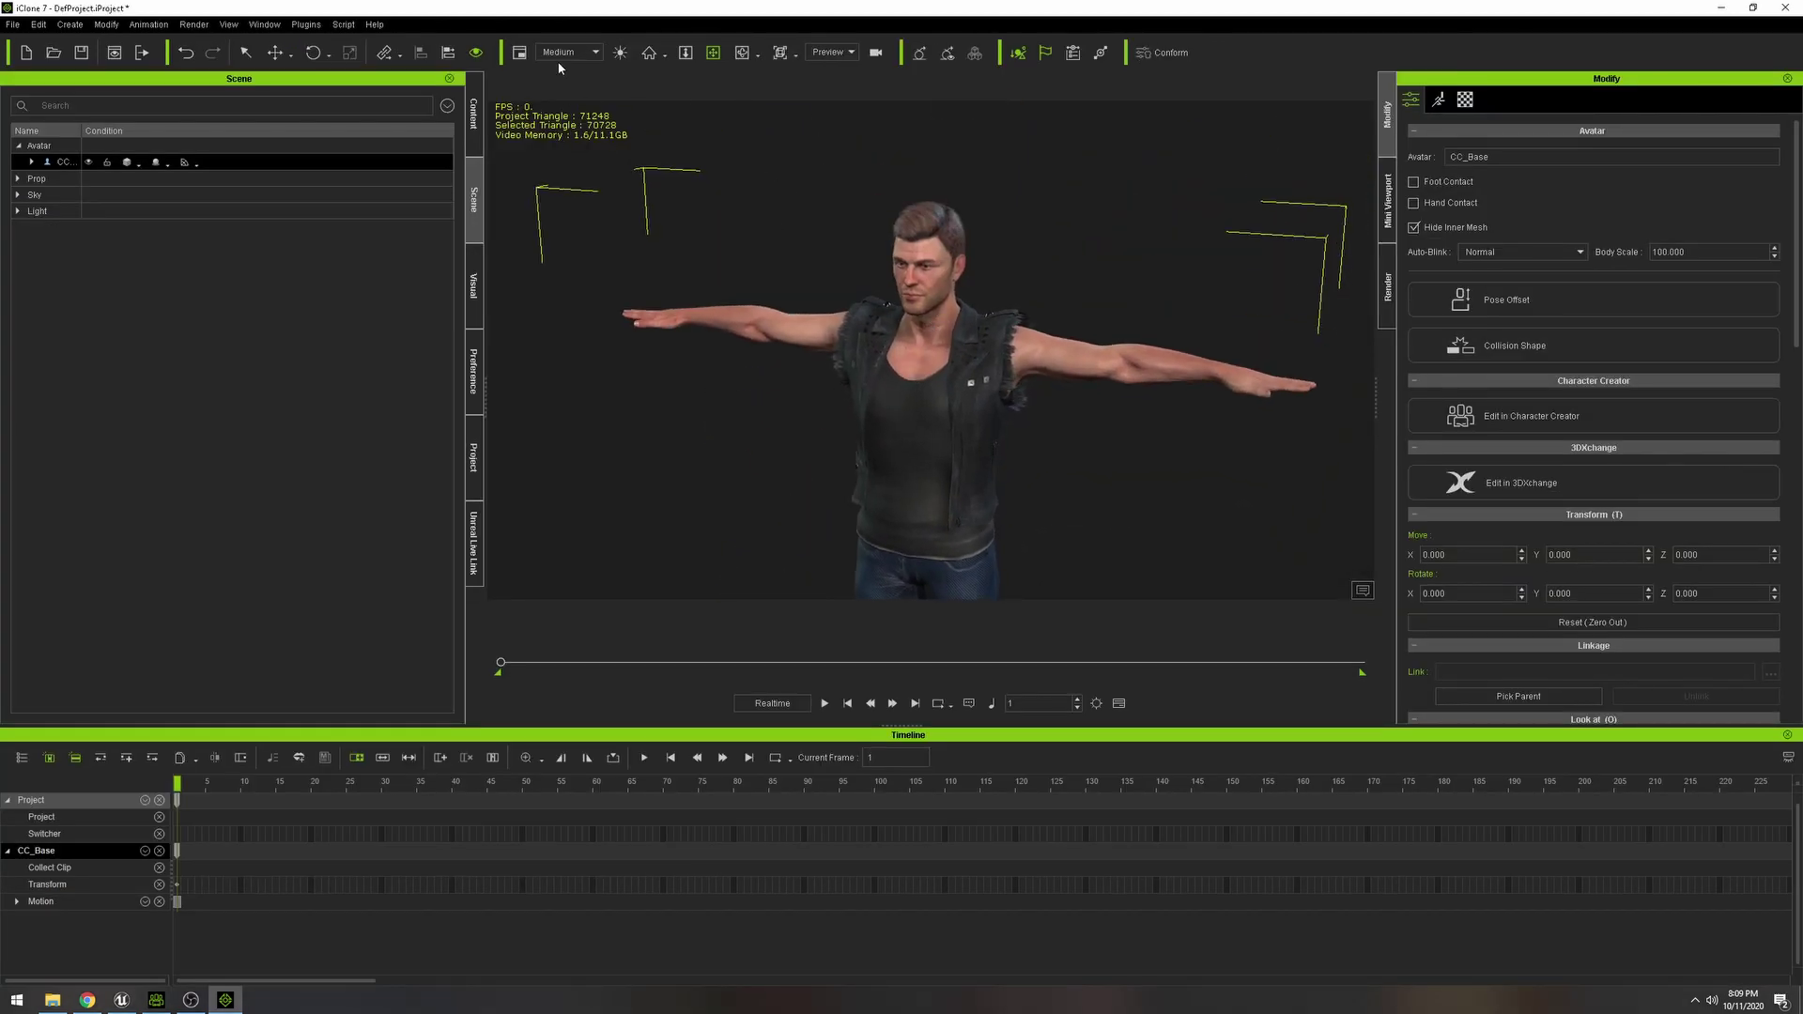
left_click(564, 53)
right_click_drag(815, 279, 786, 211)
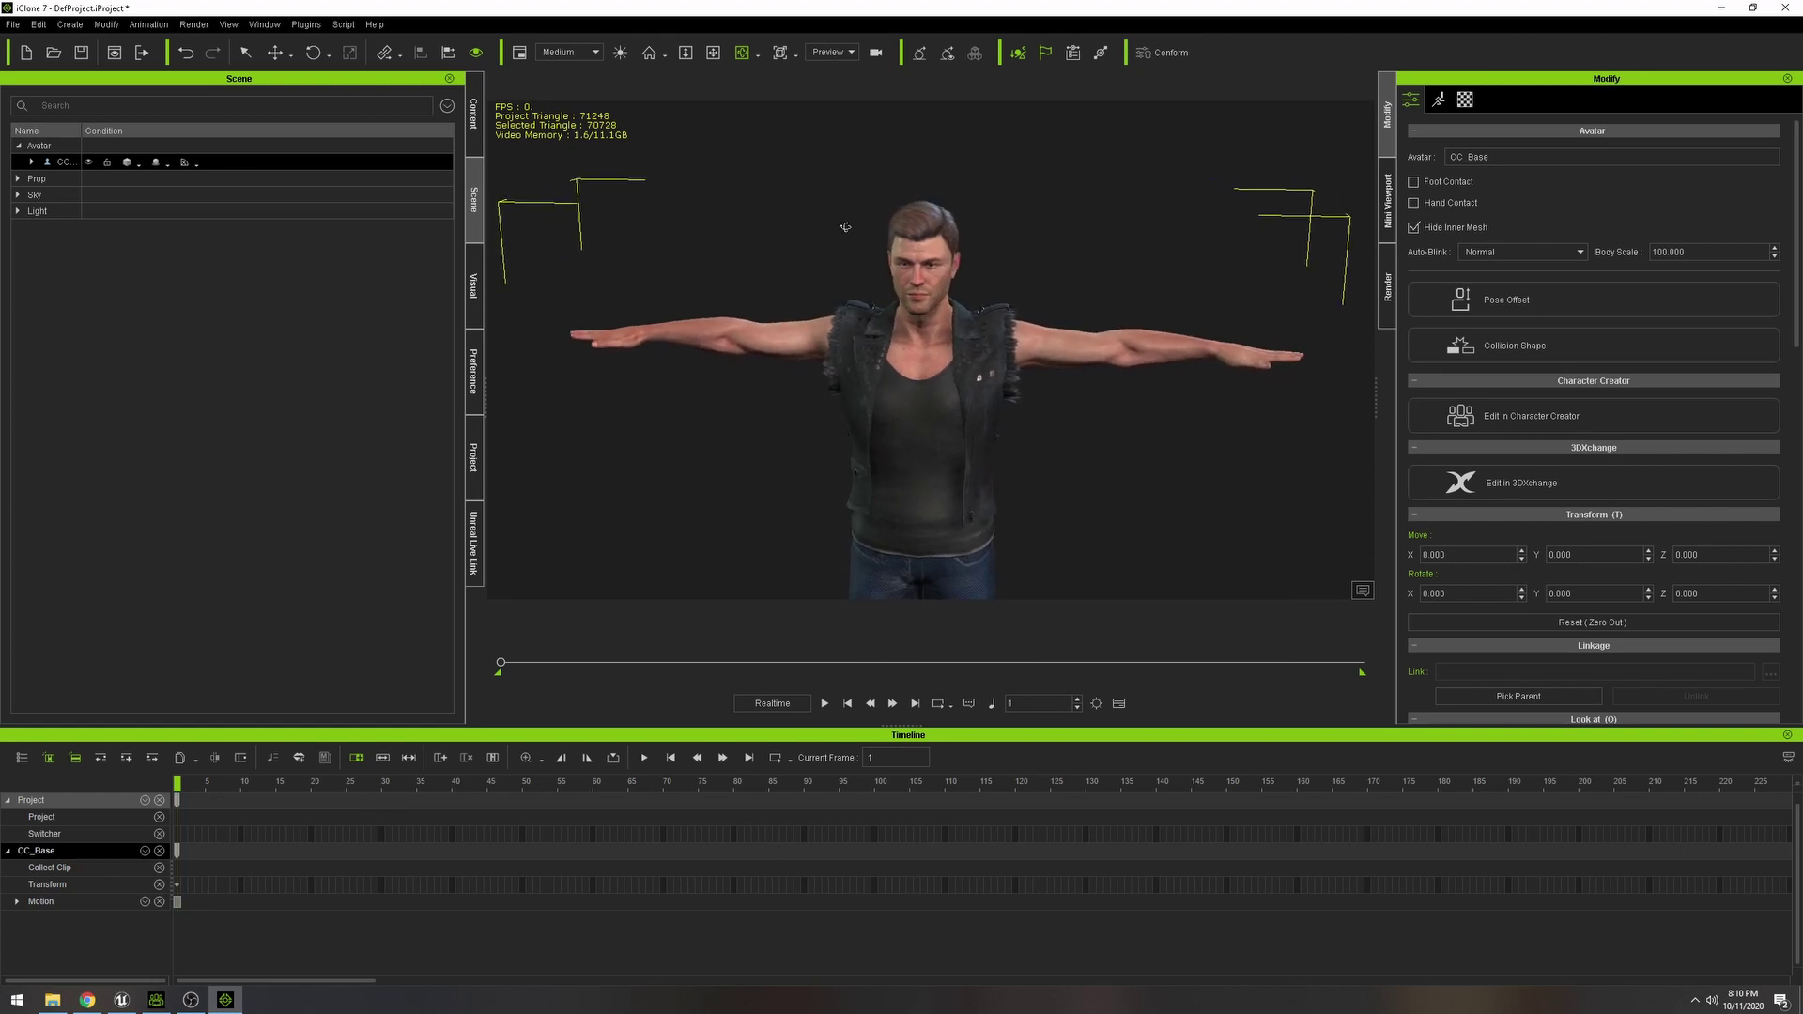
Start saving the iClone project and create and open a new folder named guy inside the desktop's Hair folder.
left_click(13, 24)
left_click(57, 101)
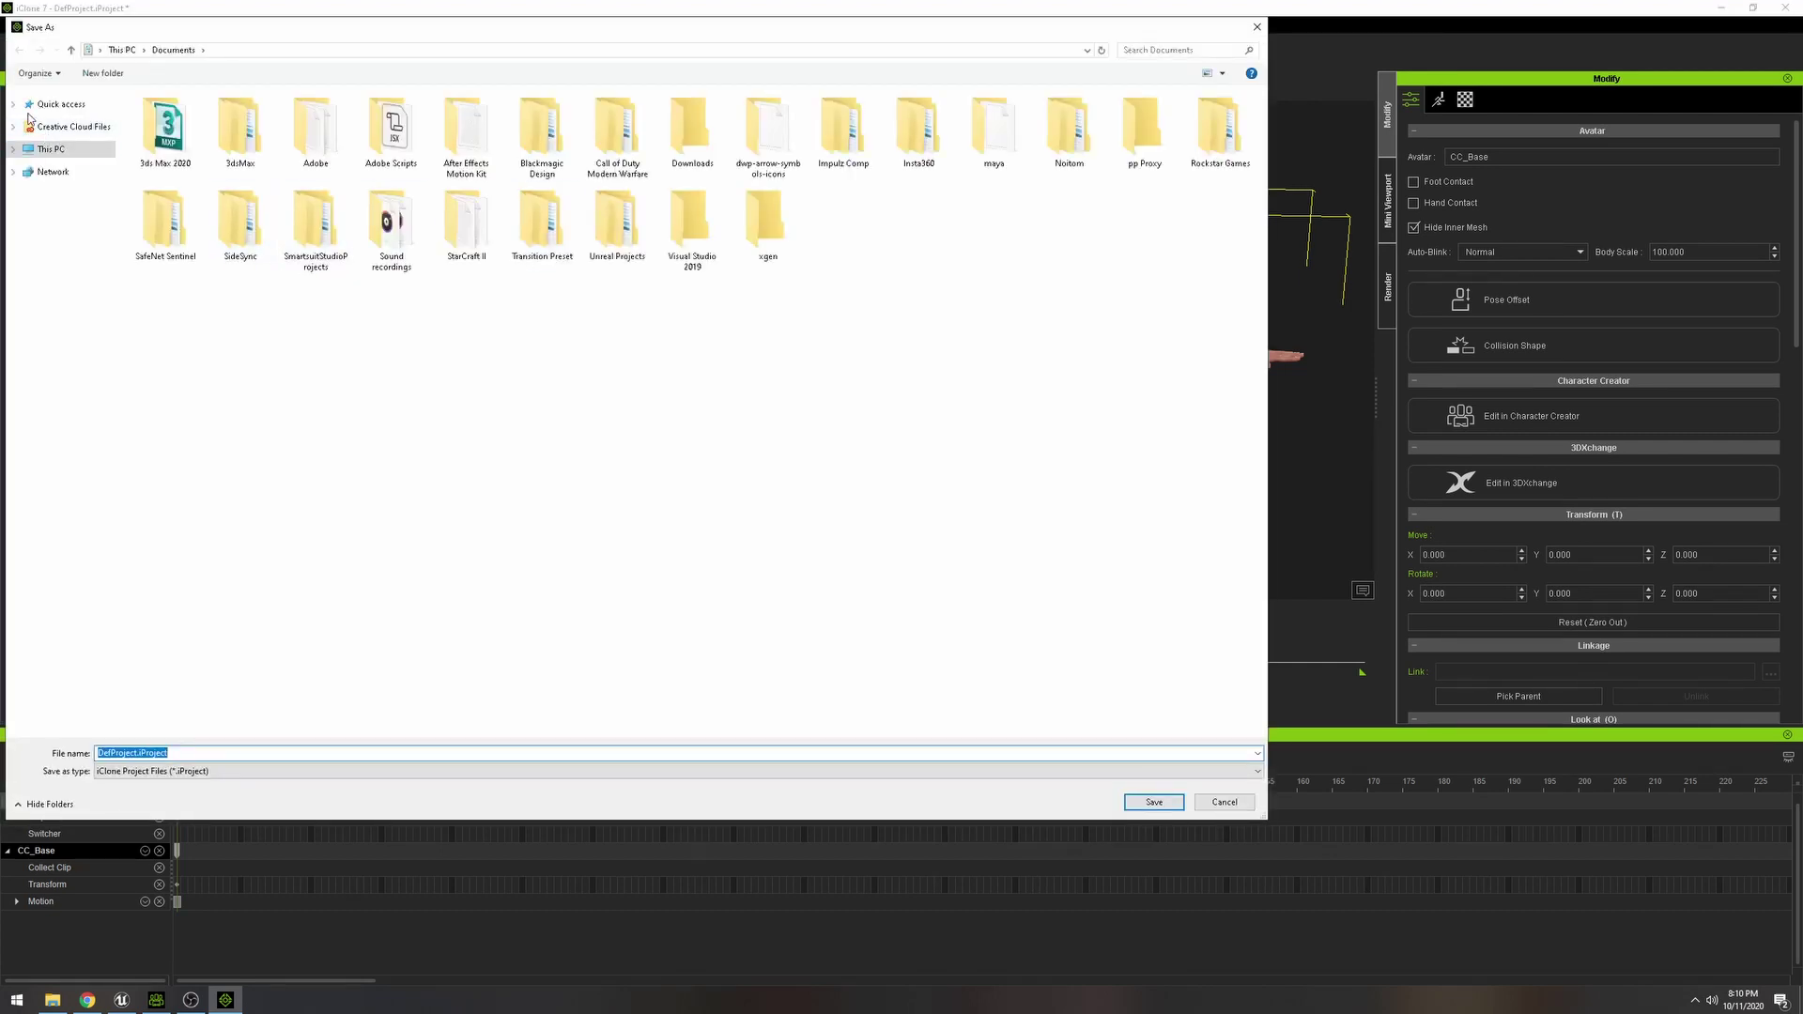
left_click(13, 106)
left_click(58, 121)
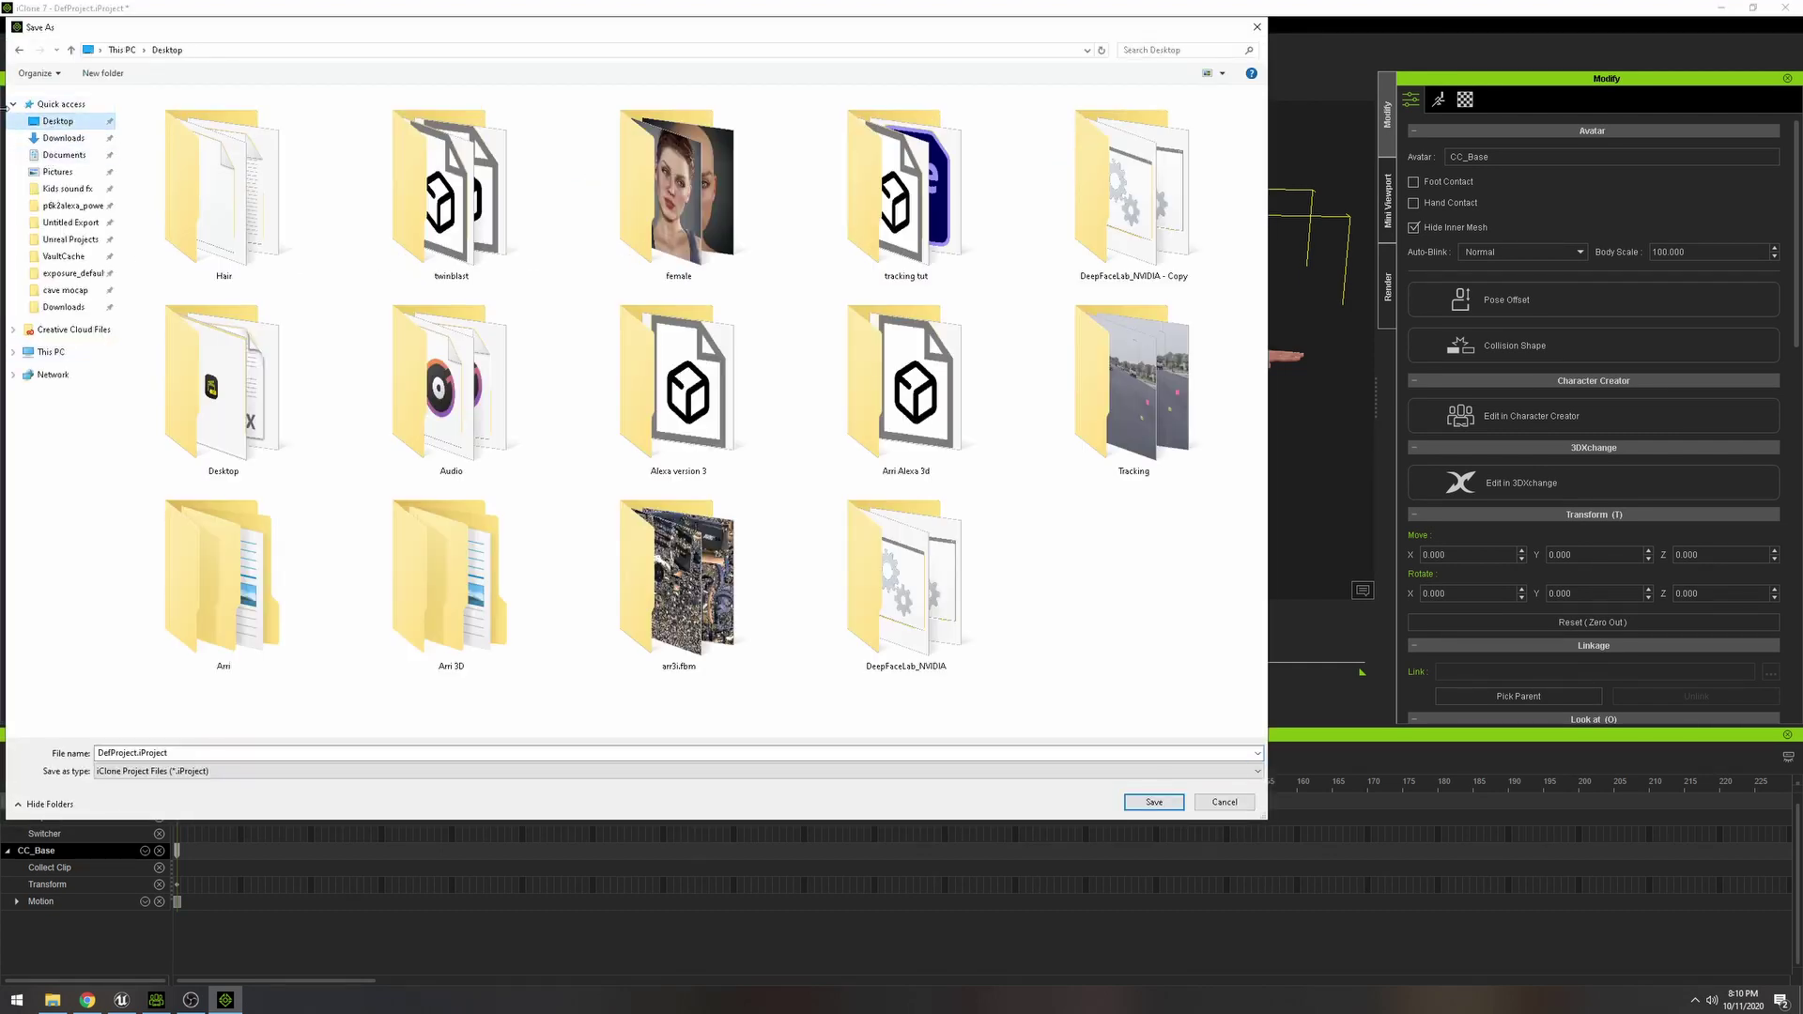
left_click(14, 105)
double_click(318, 261)
right_click(379, 306)
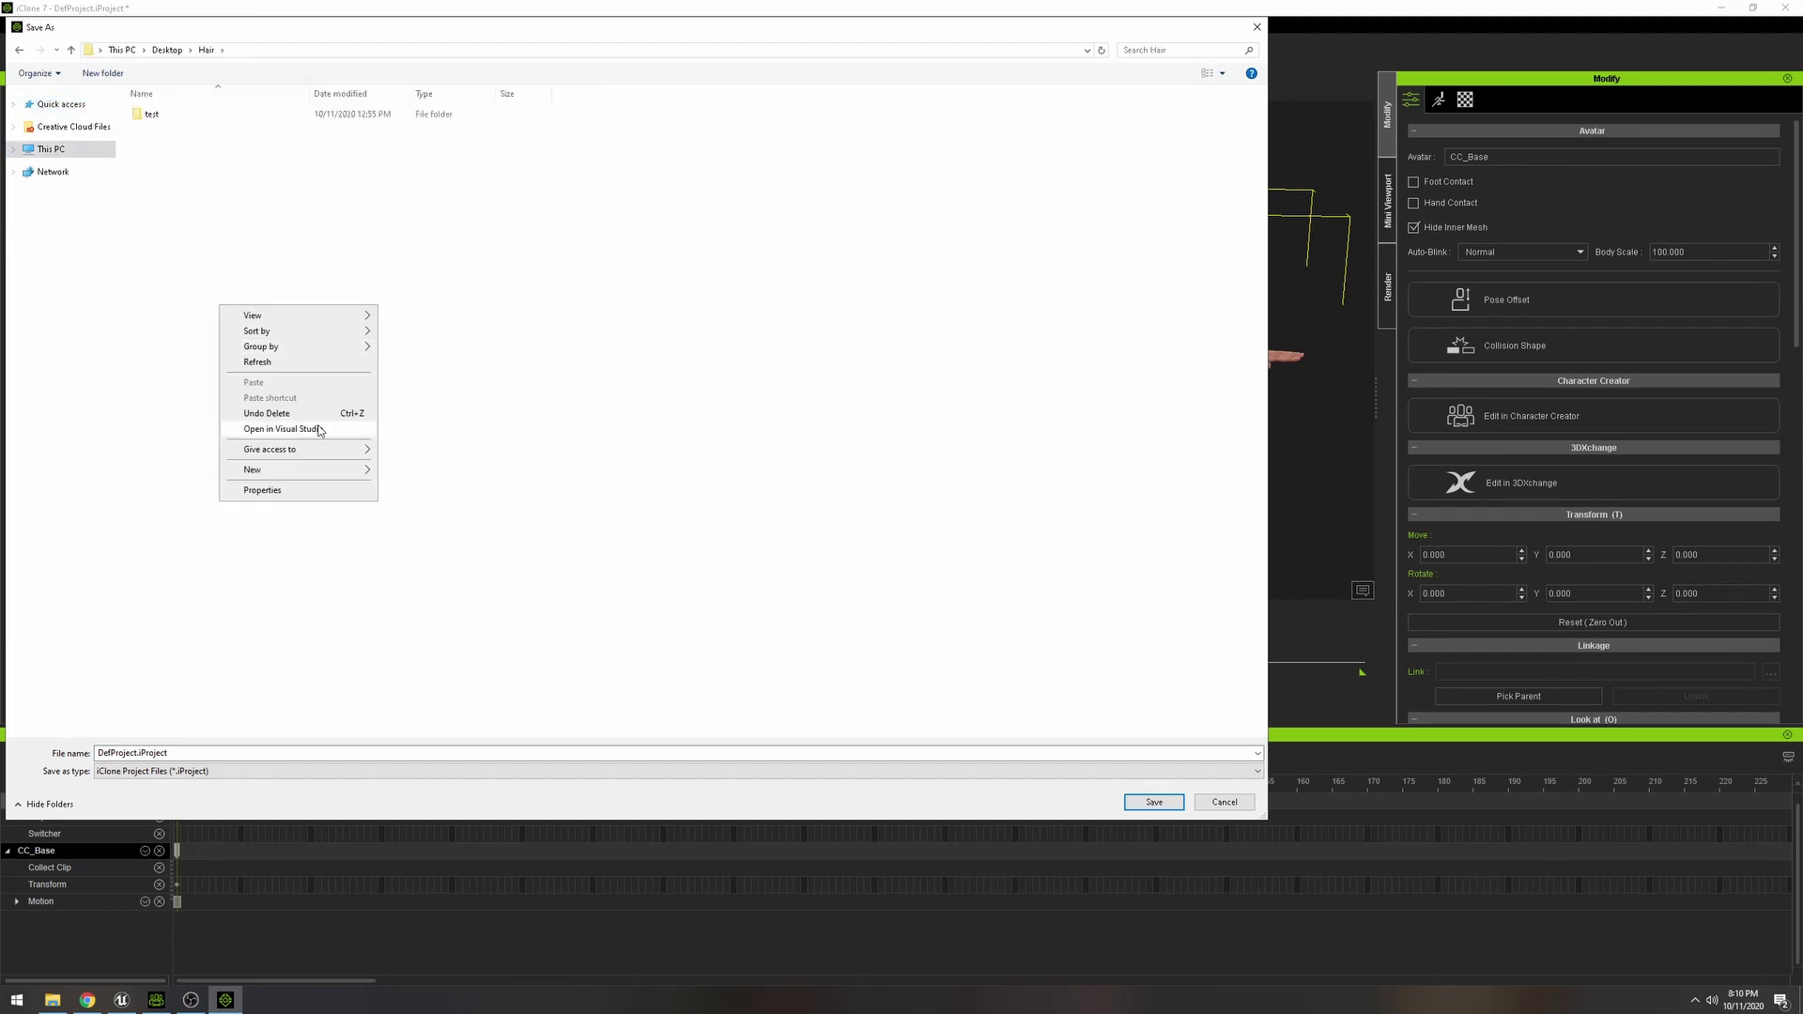
mouse_move(301, 470)
left_click(435, 477)
type("guy")
key("Return")
key("Return")
Save the iClone project under the file name guy in the new folder.
left_click(235, 758)
type("guy")
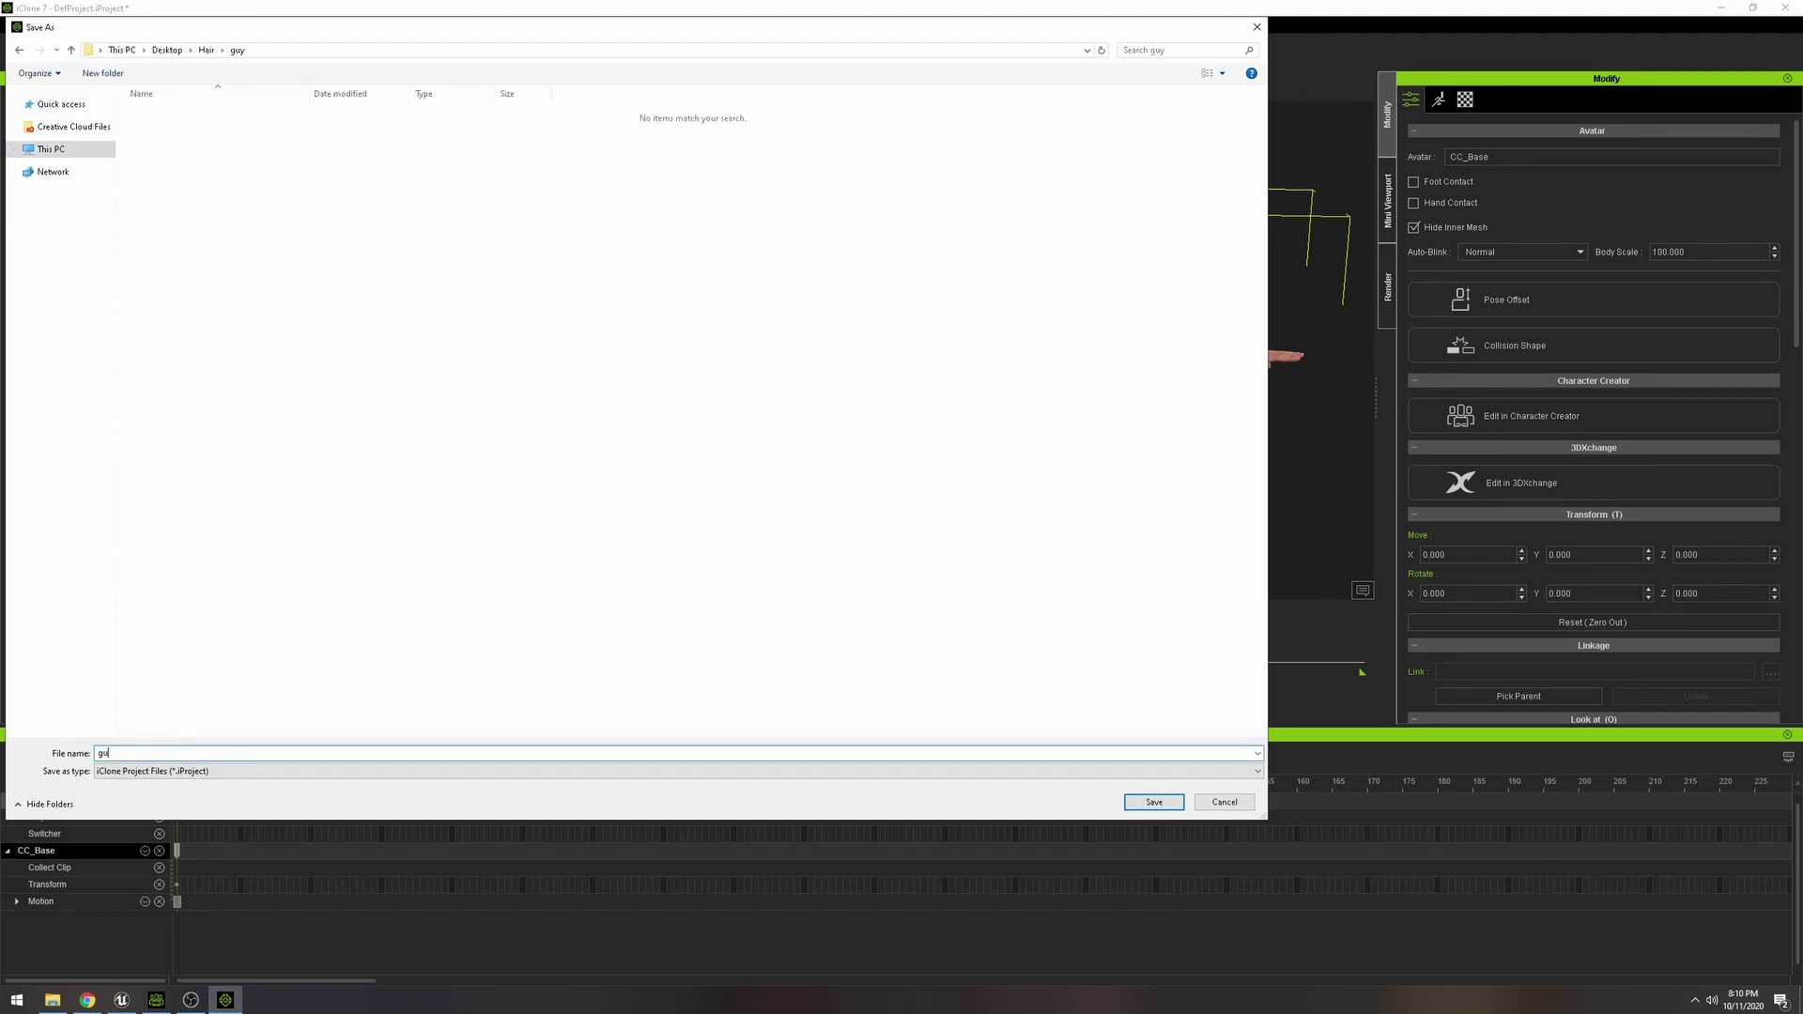
key("Return")
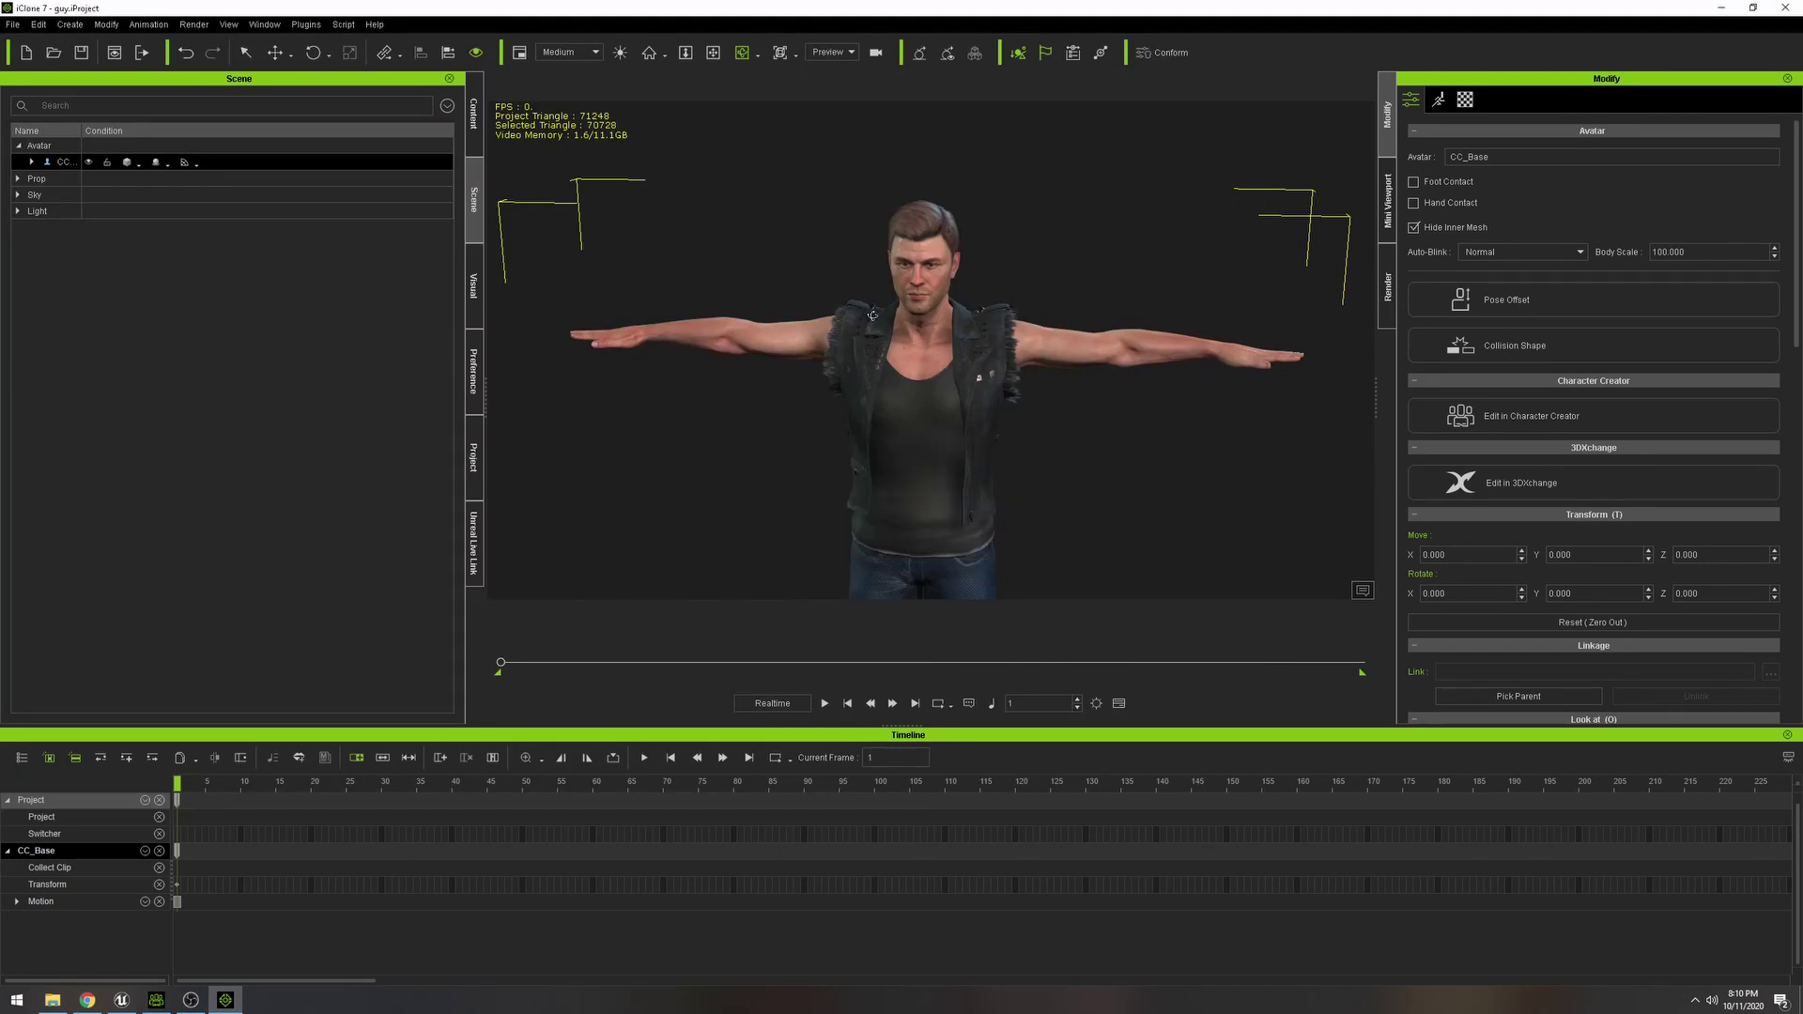
Toggle off the Unreal Live Link plugin panel in iClone.
left_click(306, 25)
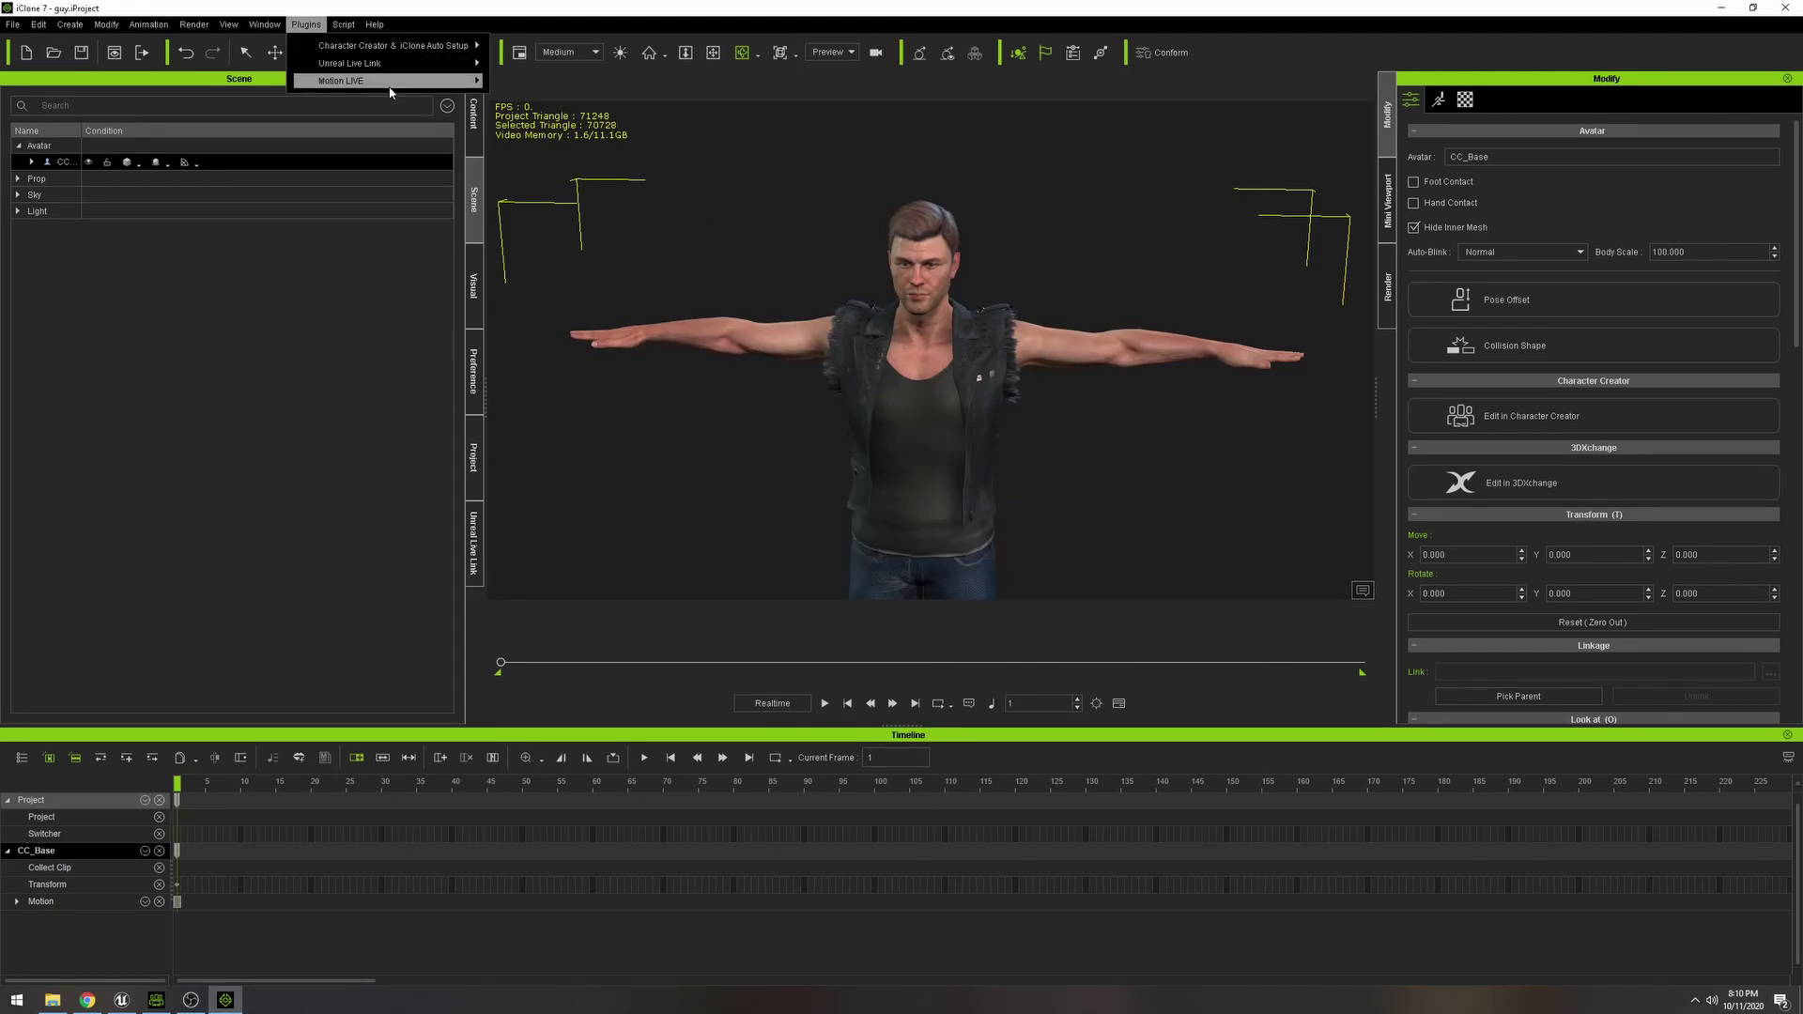
mouse_move(368, 71)
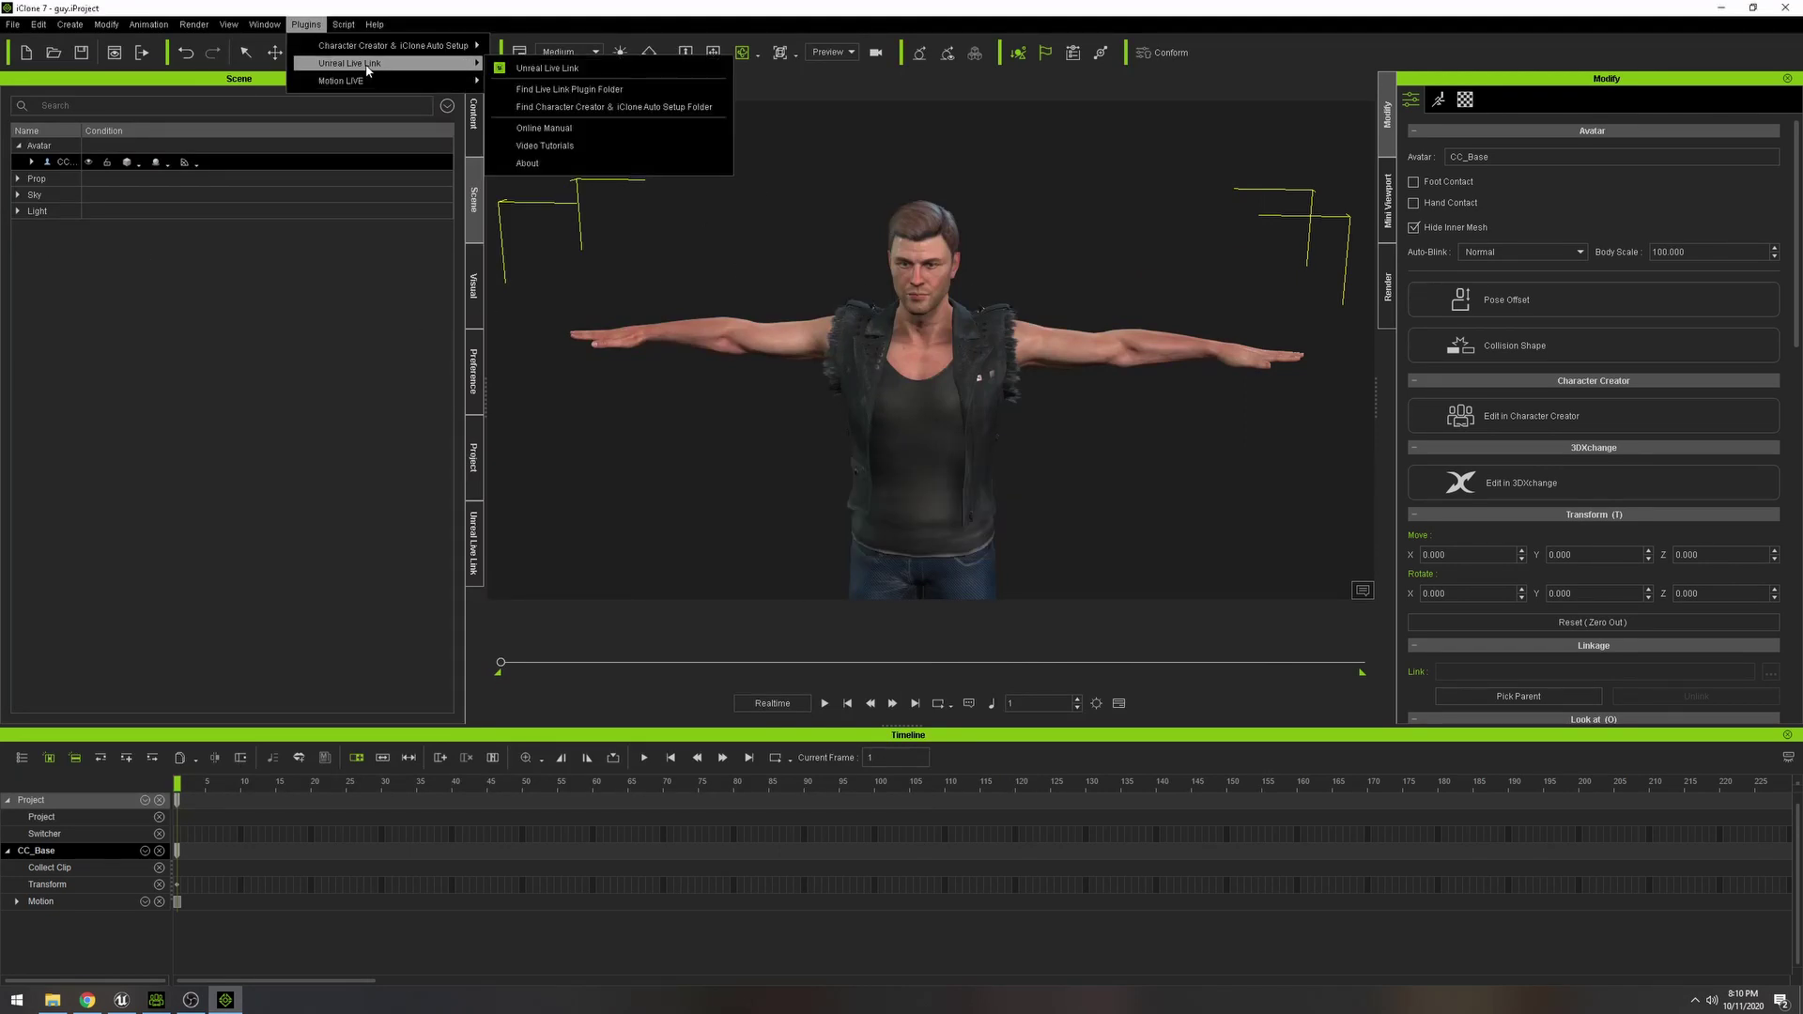
left_click(497, 70)
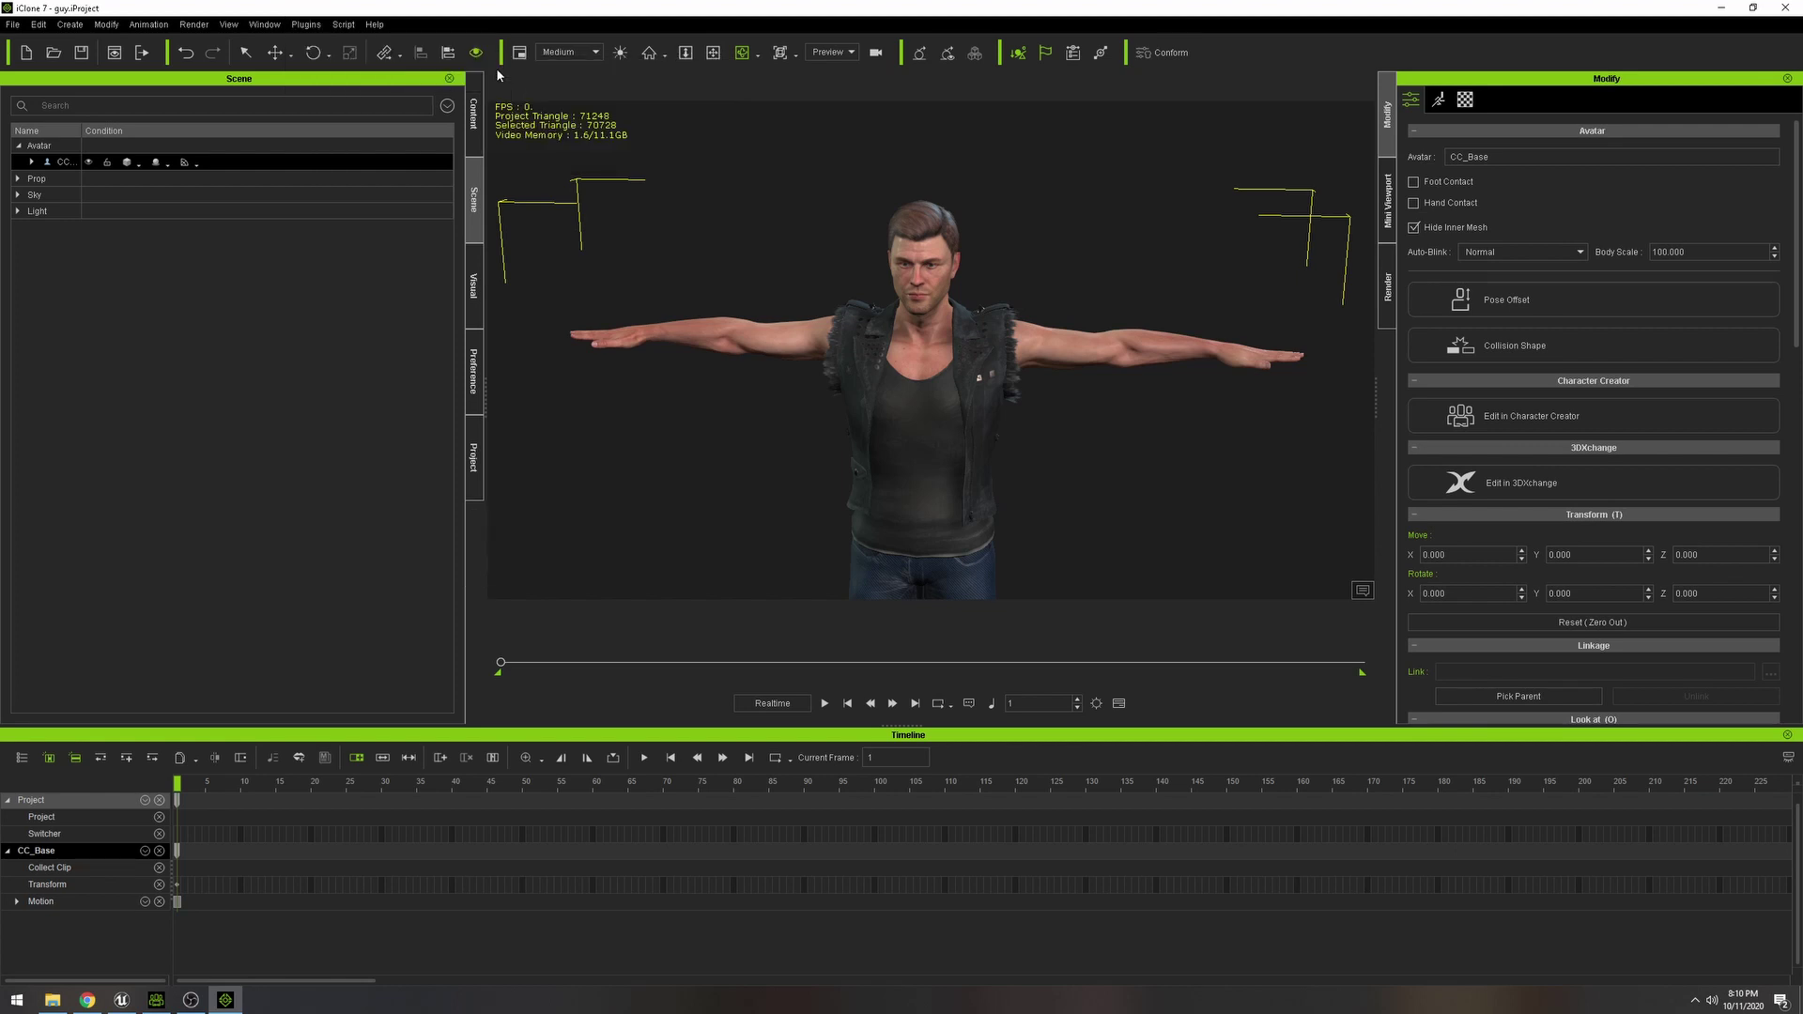
In File Explorer, copy the Plugins folder from iClone Live Link Plug-in for Unreal 4.25.
left_click(86, 1001)
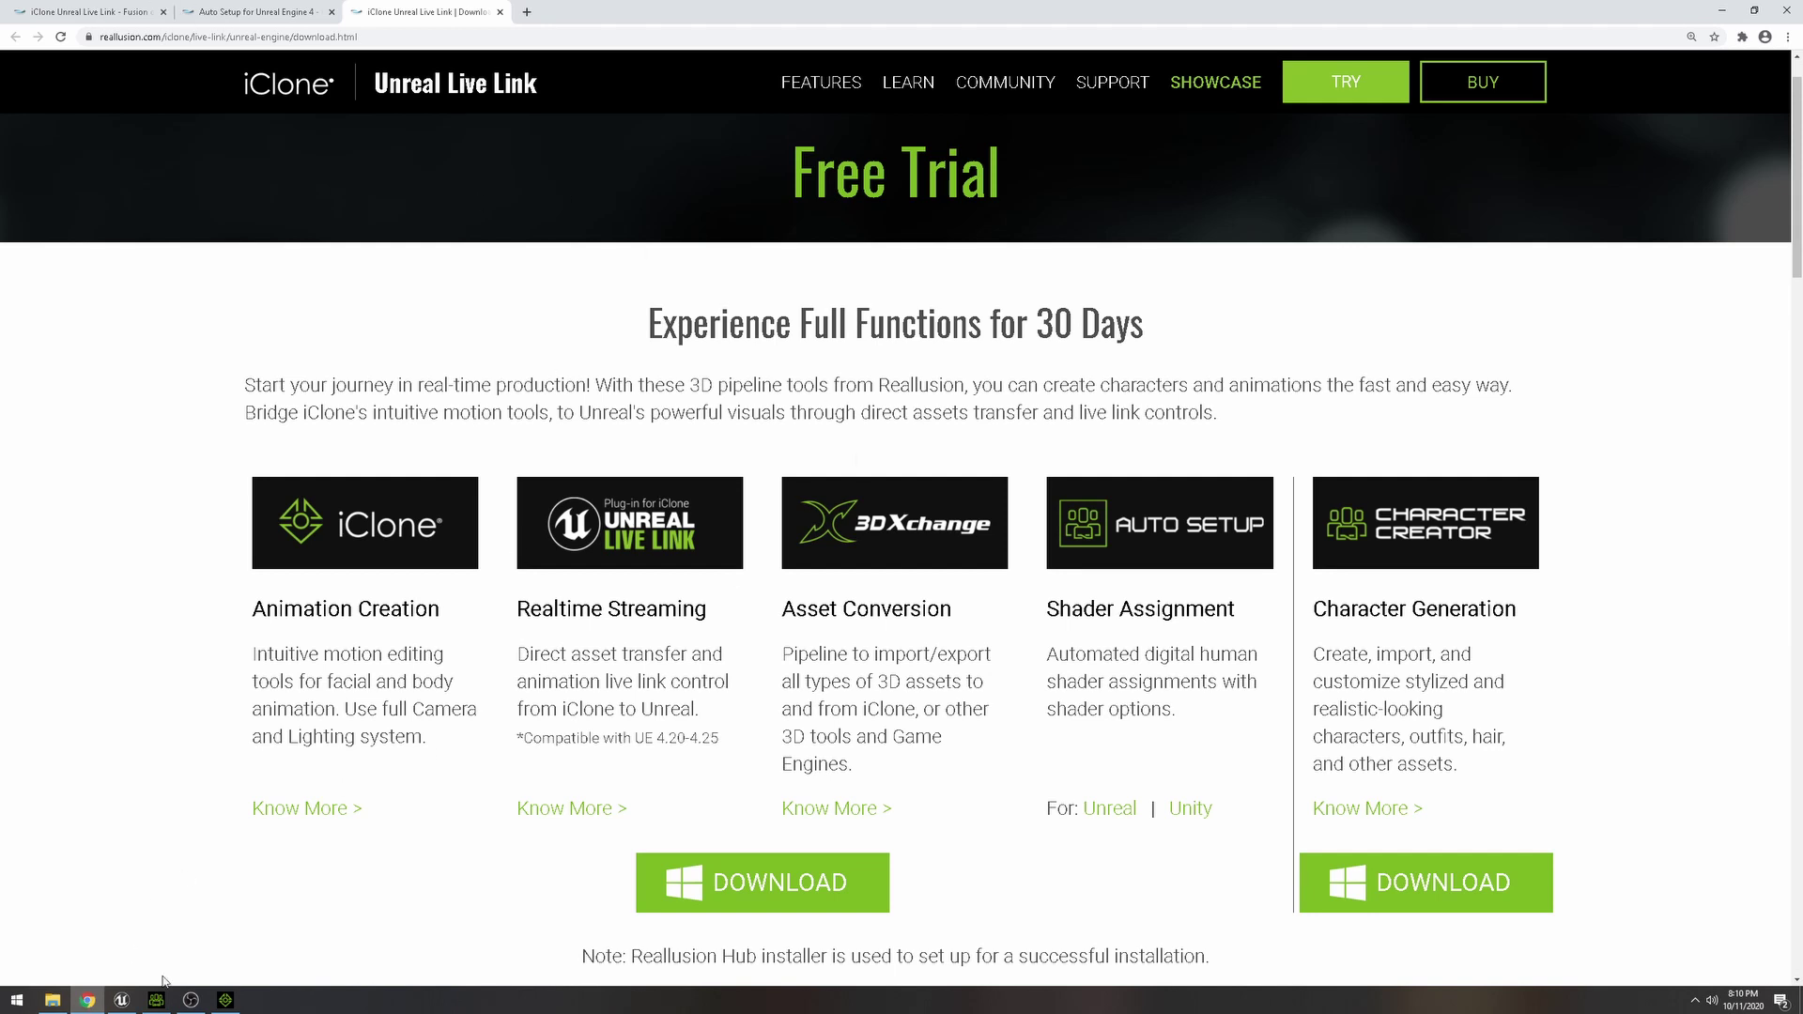
left_click(52, 1000)
left_click(309, 158)
double_click(309, 164)
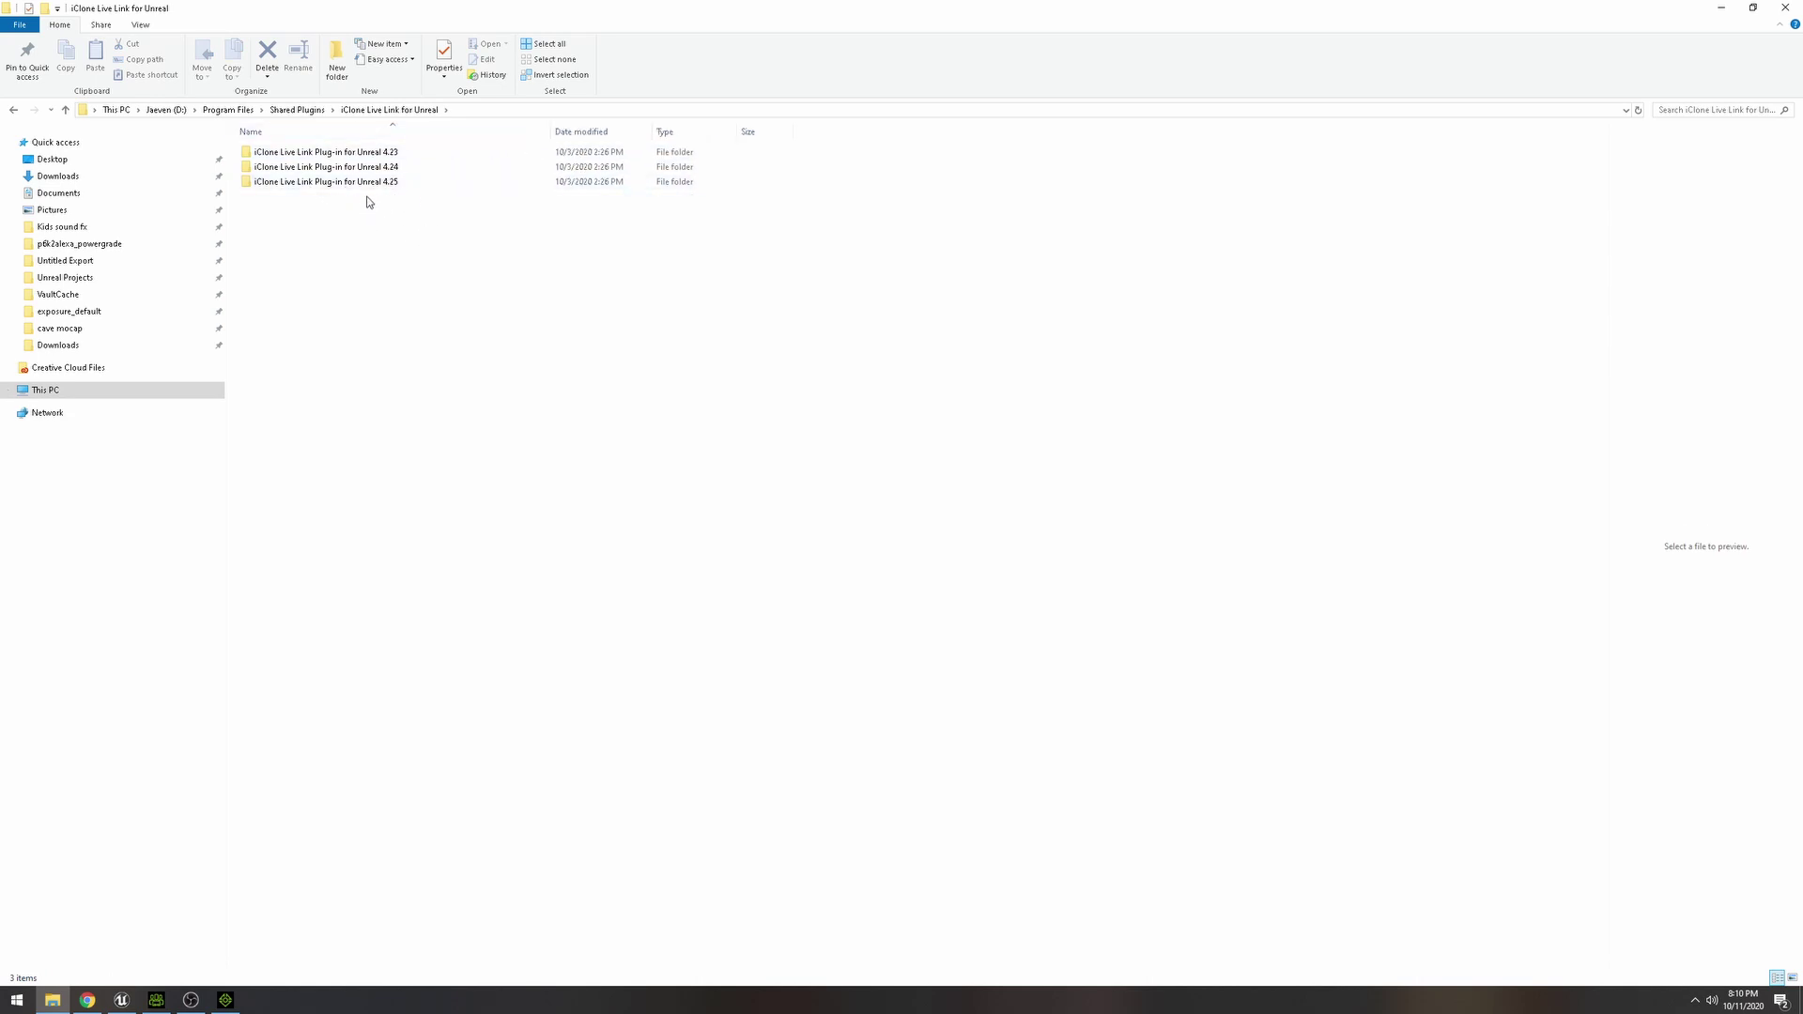
double_click(393, 184)
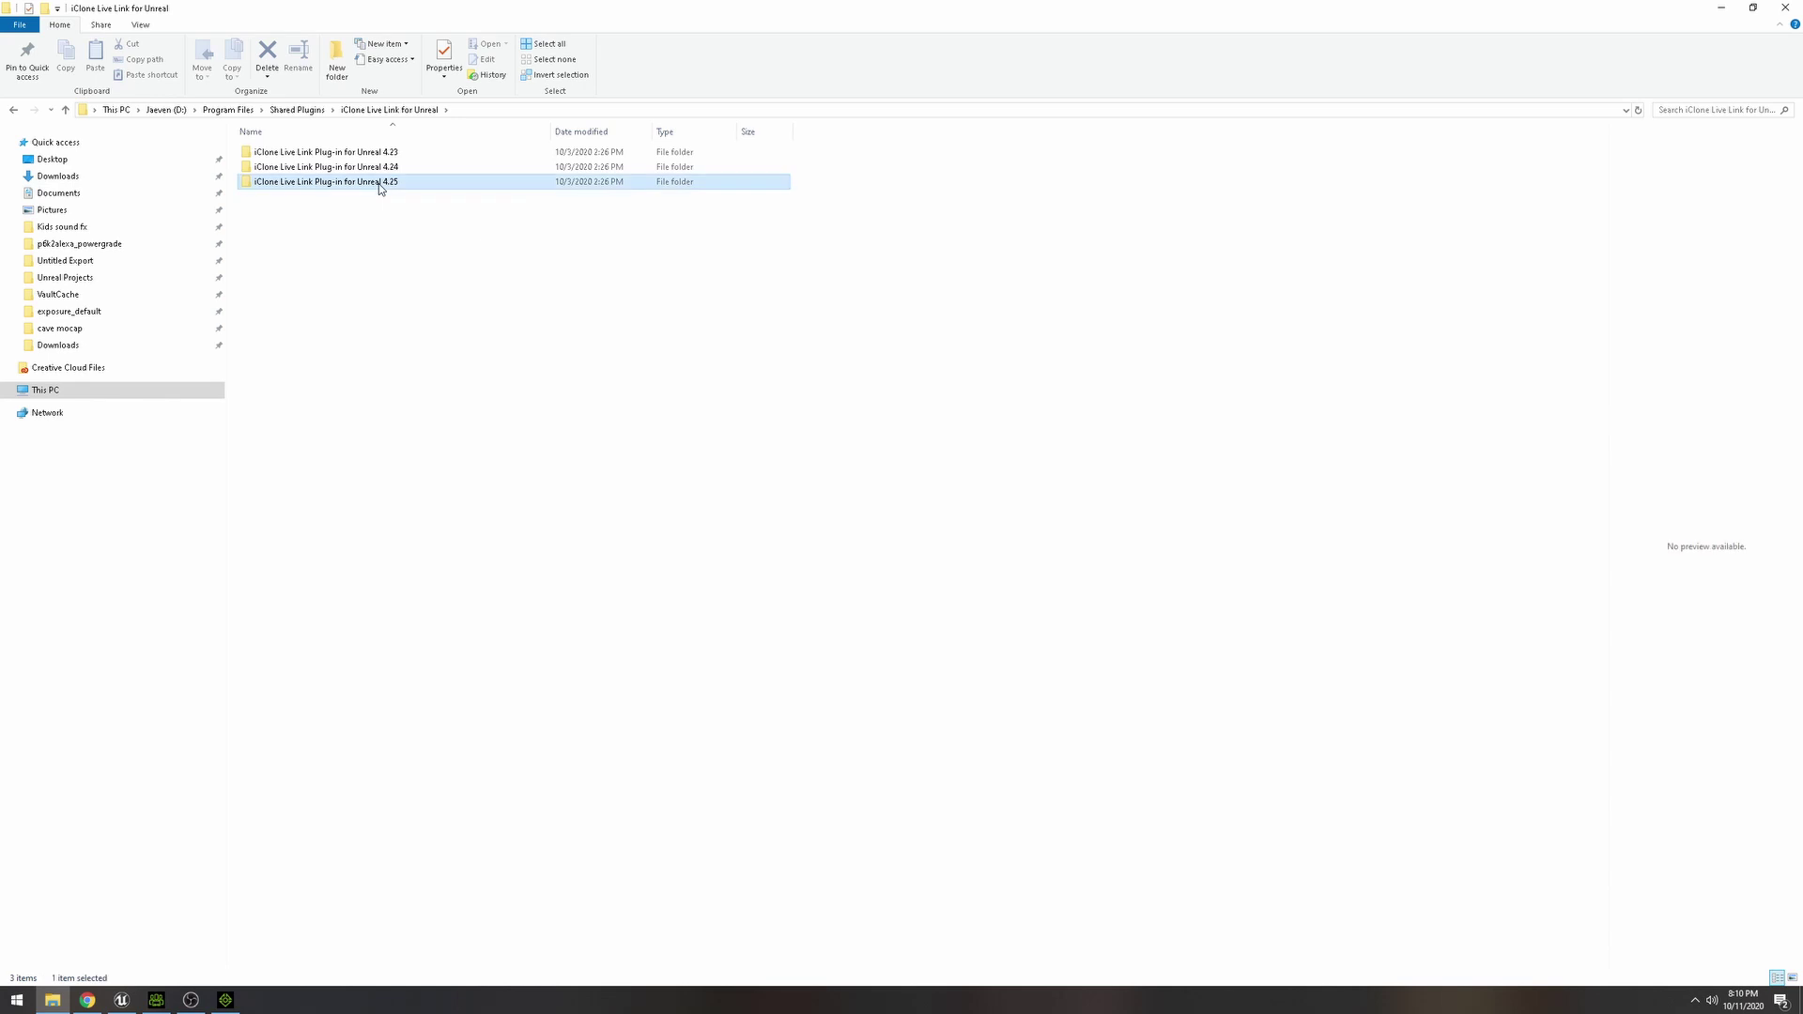
left_click(280, 158)
right_click(278, 154)
left_click(263, 158)
key("alt+Left")
right_click(271, 153)
left_click(93, 442)
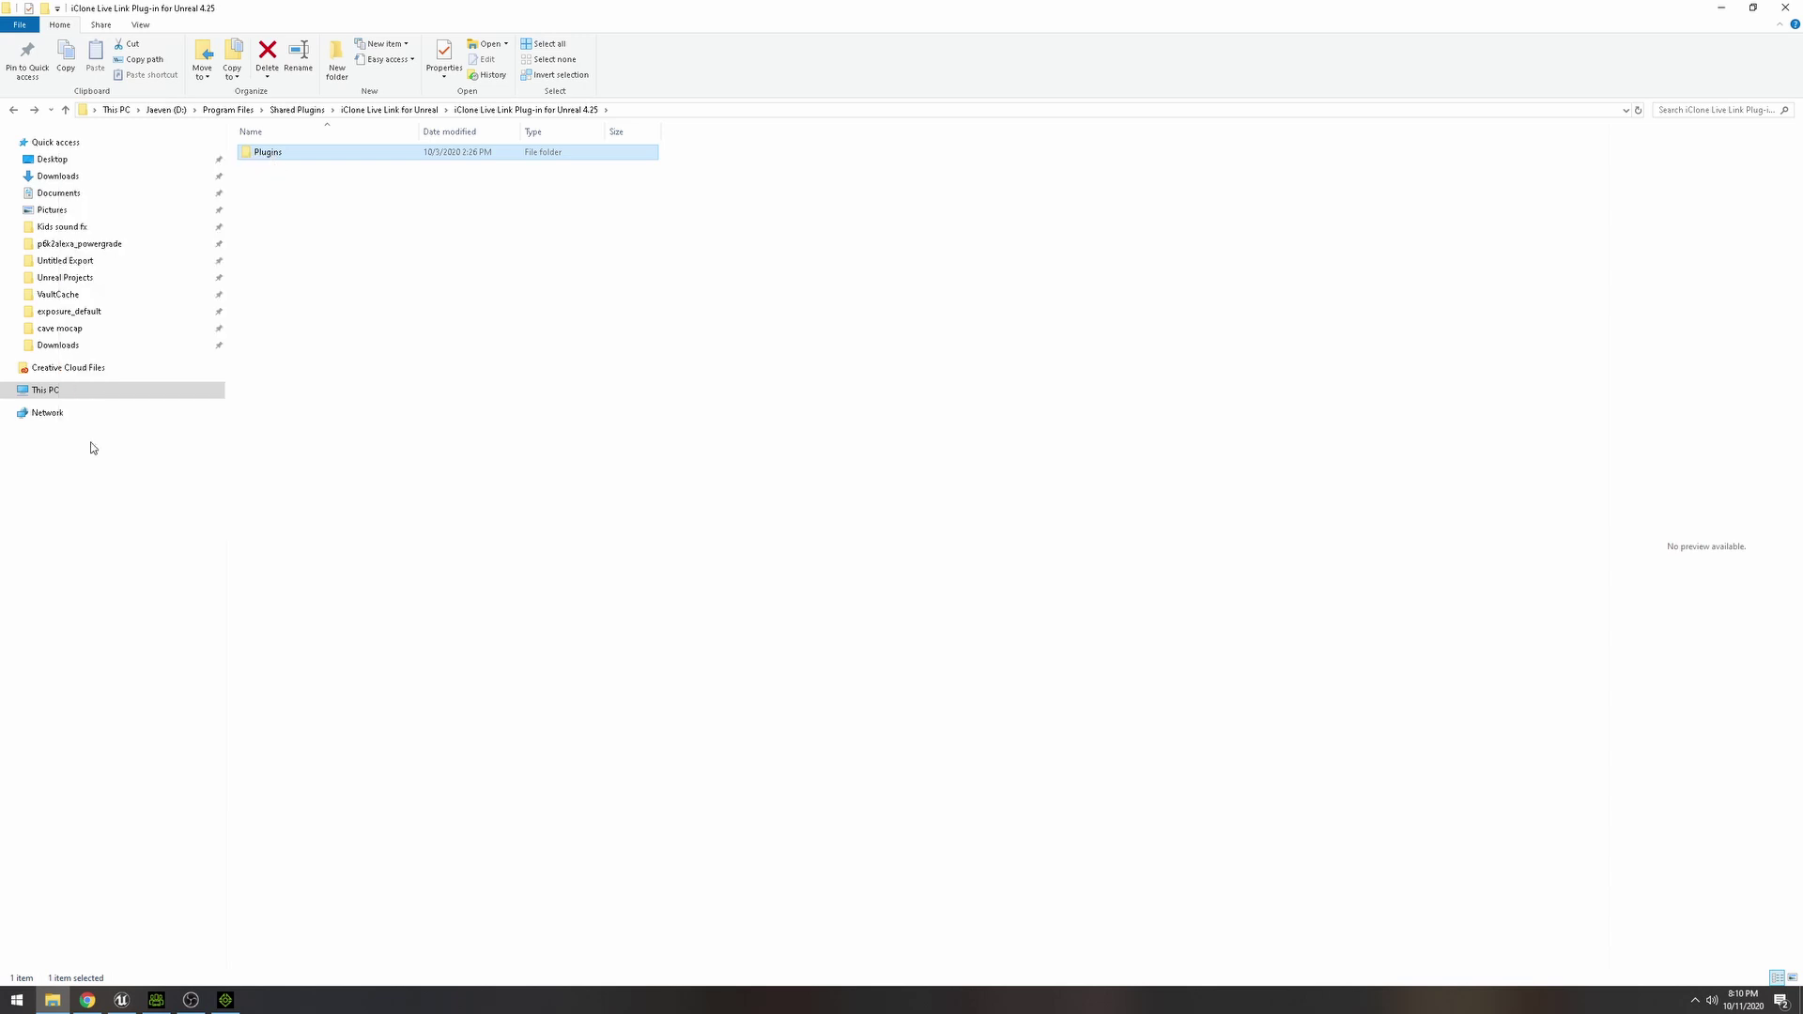
Paste the copied Plugins folder into the Merging project folder under Unreal Projects.
left_click(121, 1000)
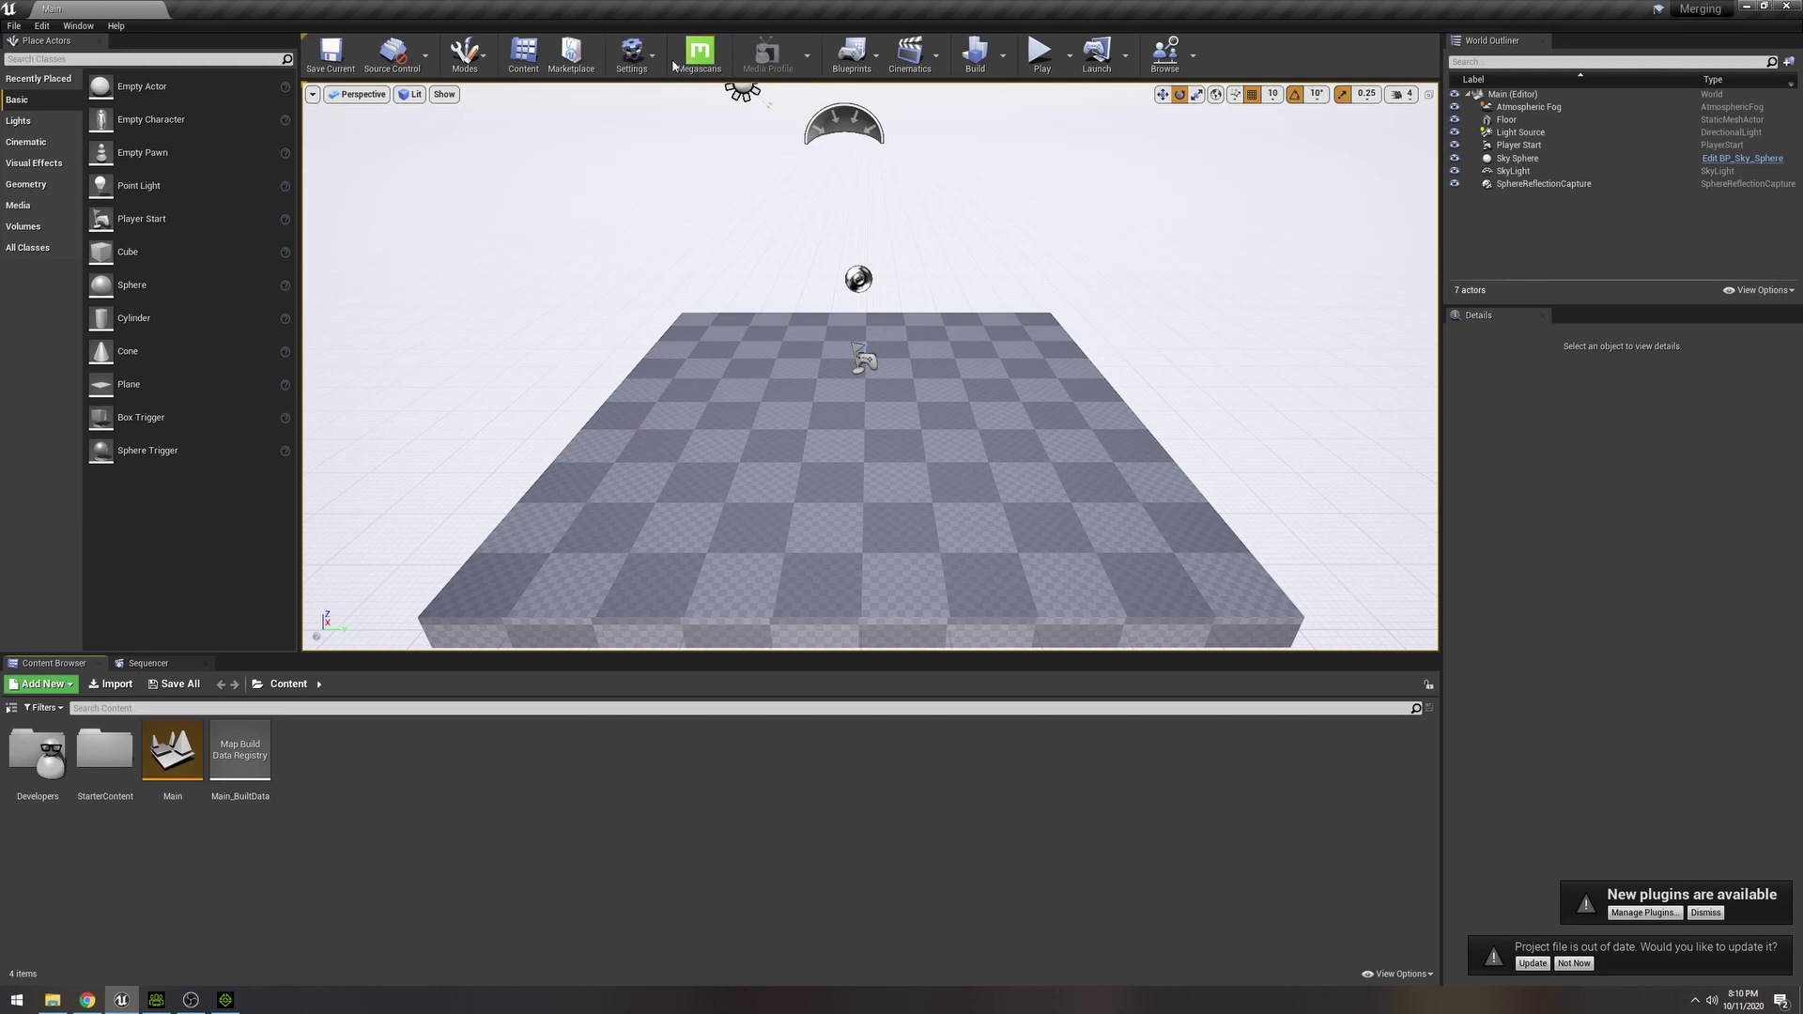
left_click(52, 999)
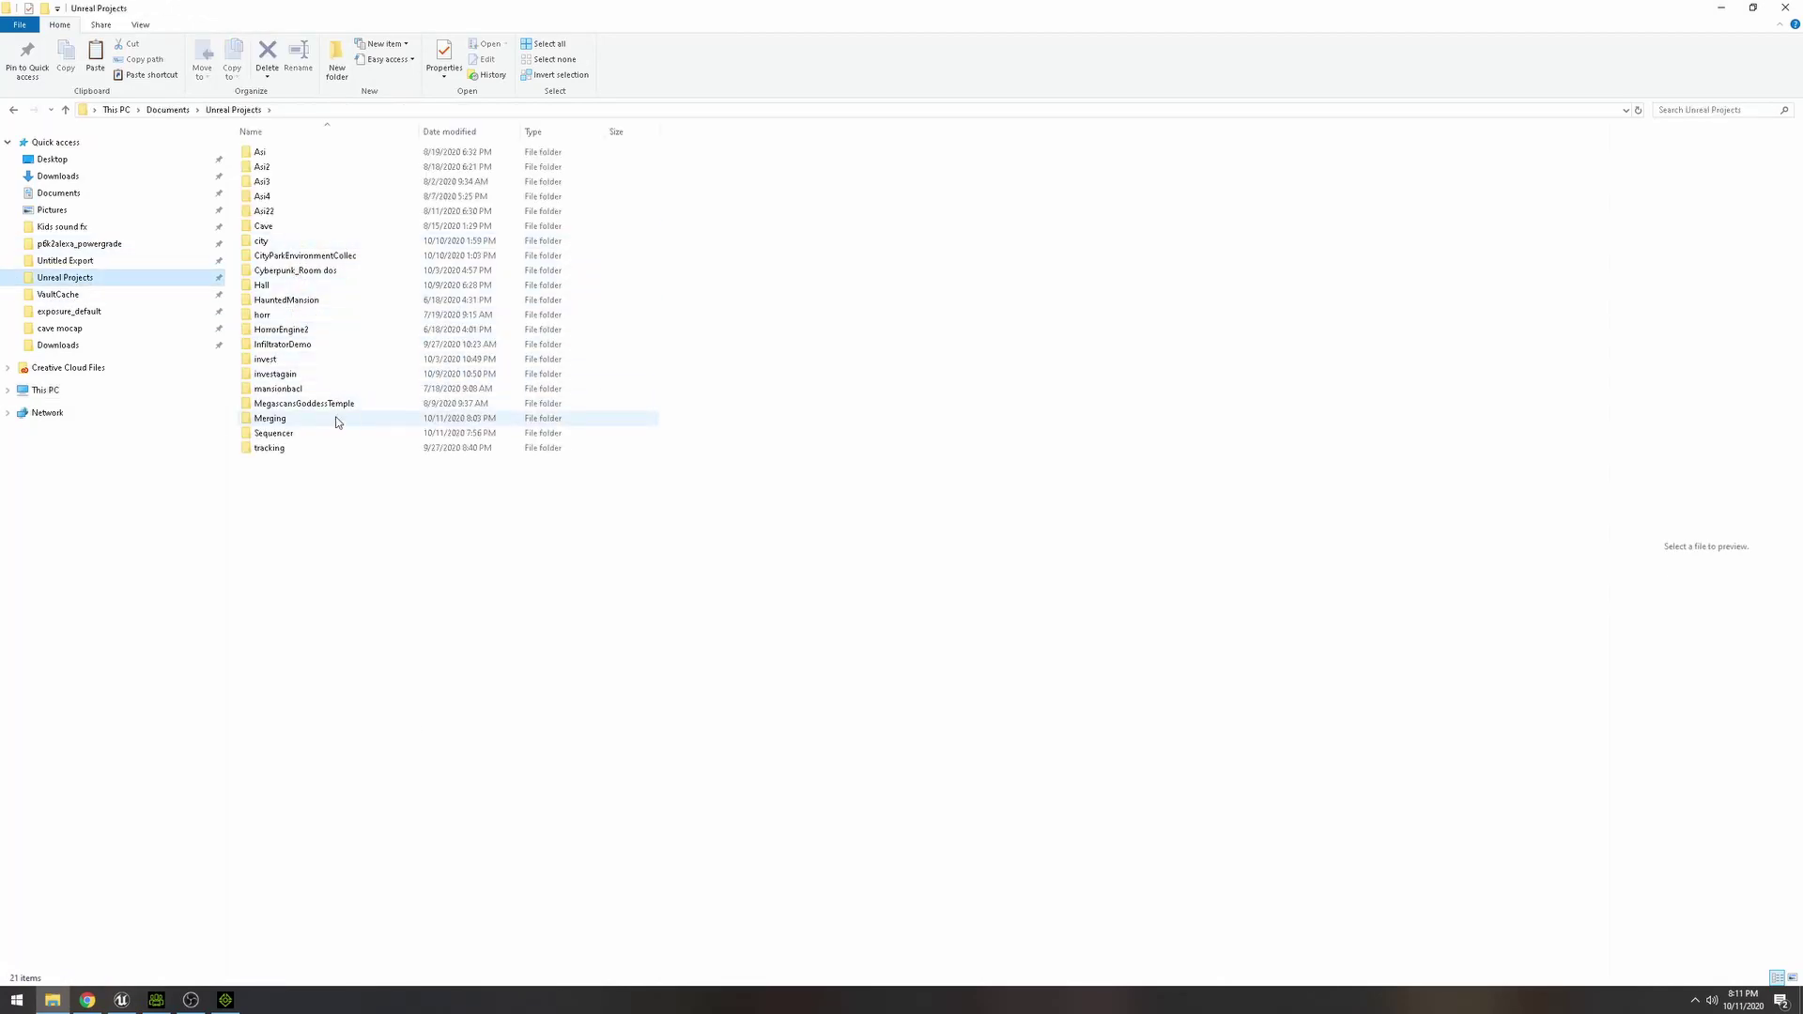
double_click(308, 418)
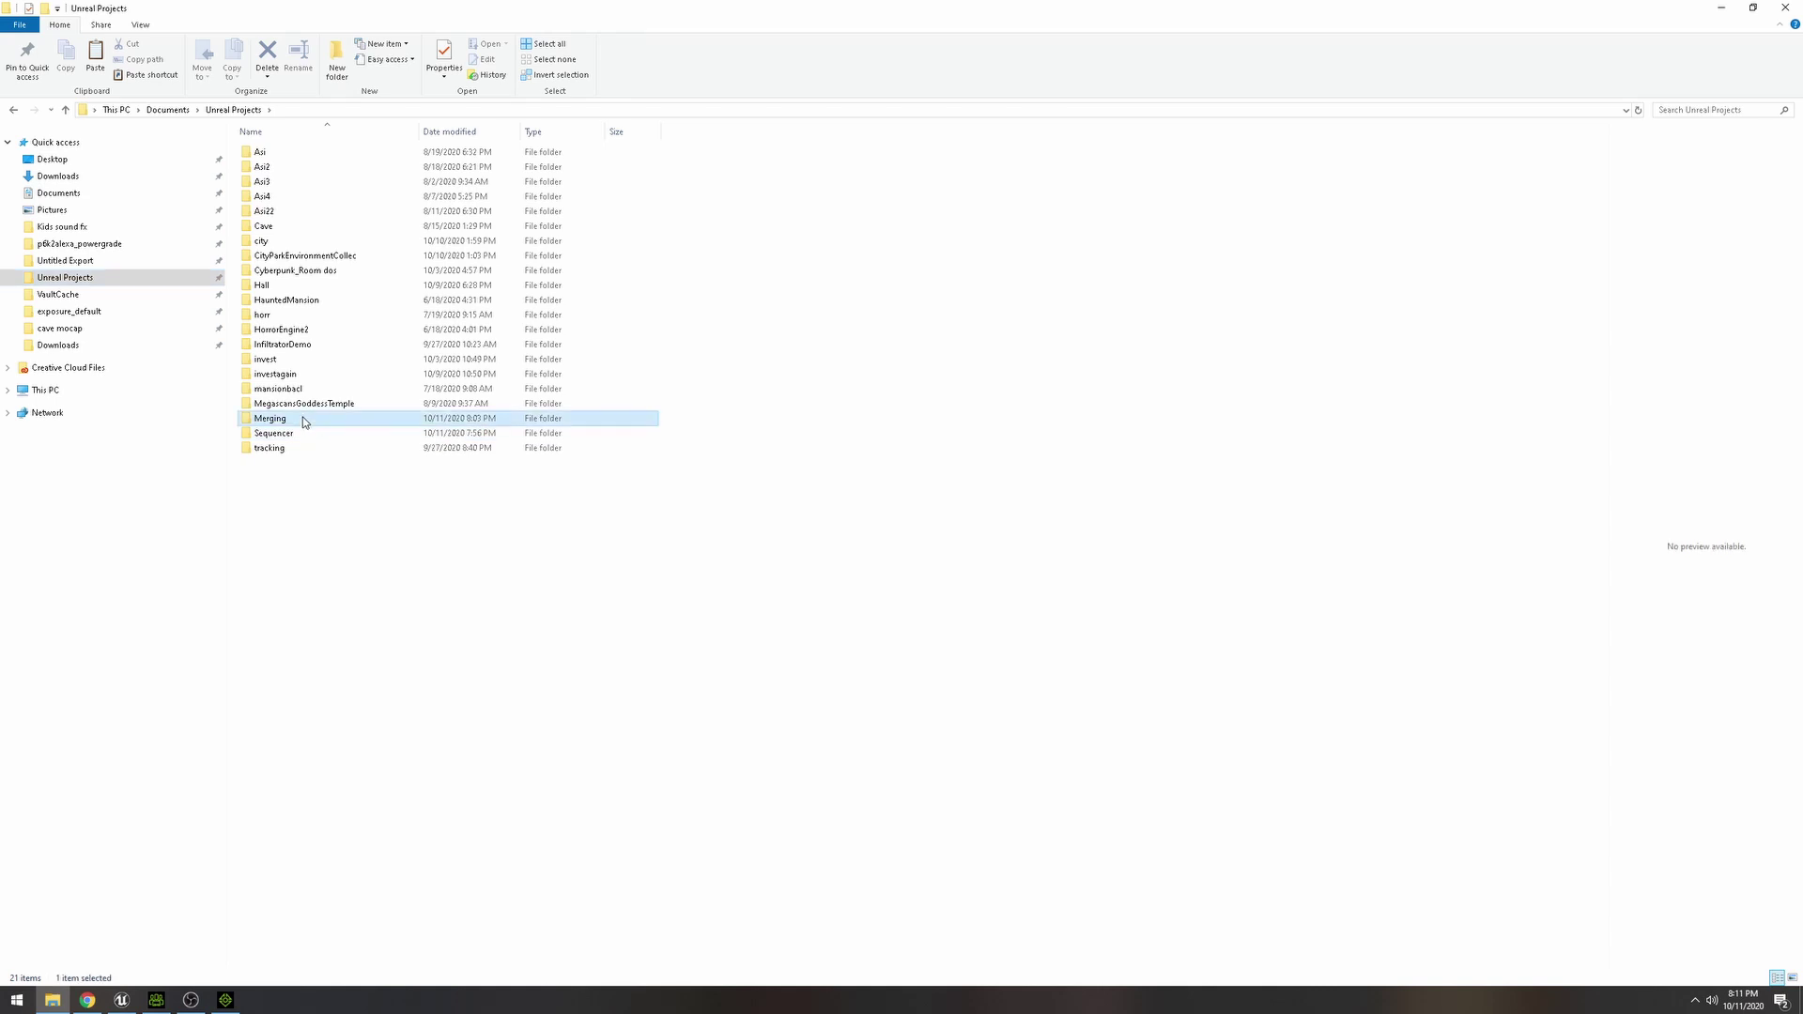
right_click(313, 315)
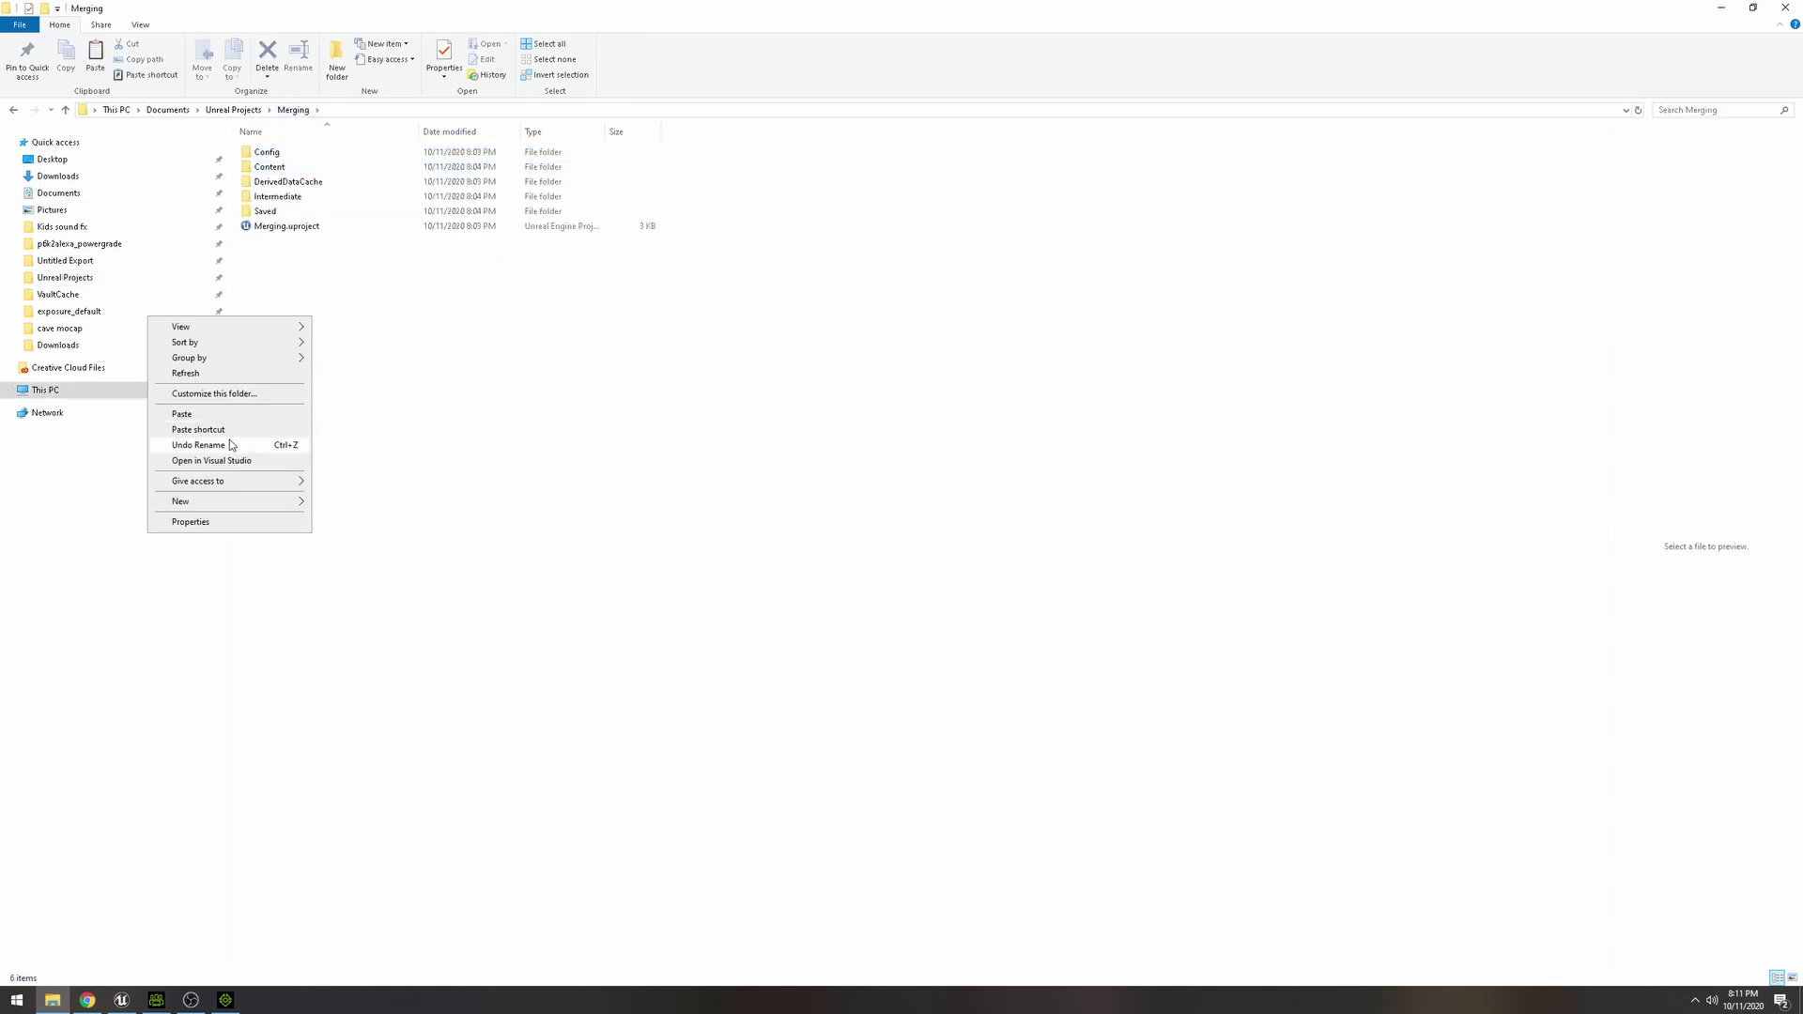
left_click(226, 414)
key("ctrl+v")
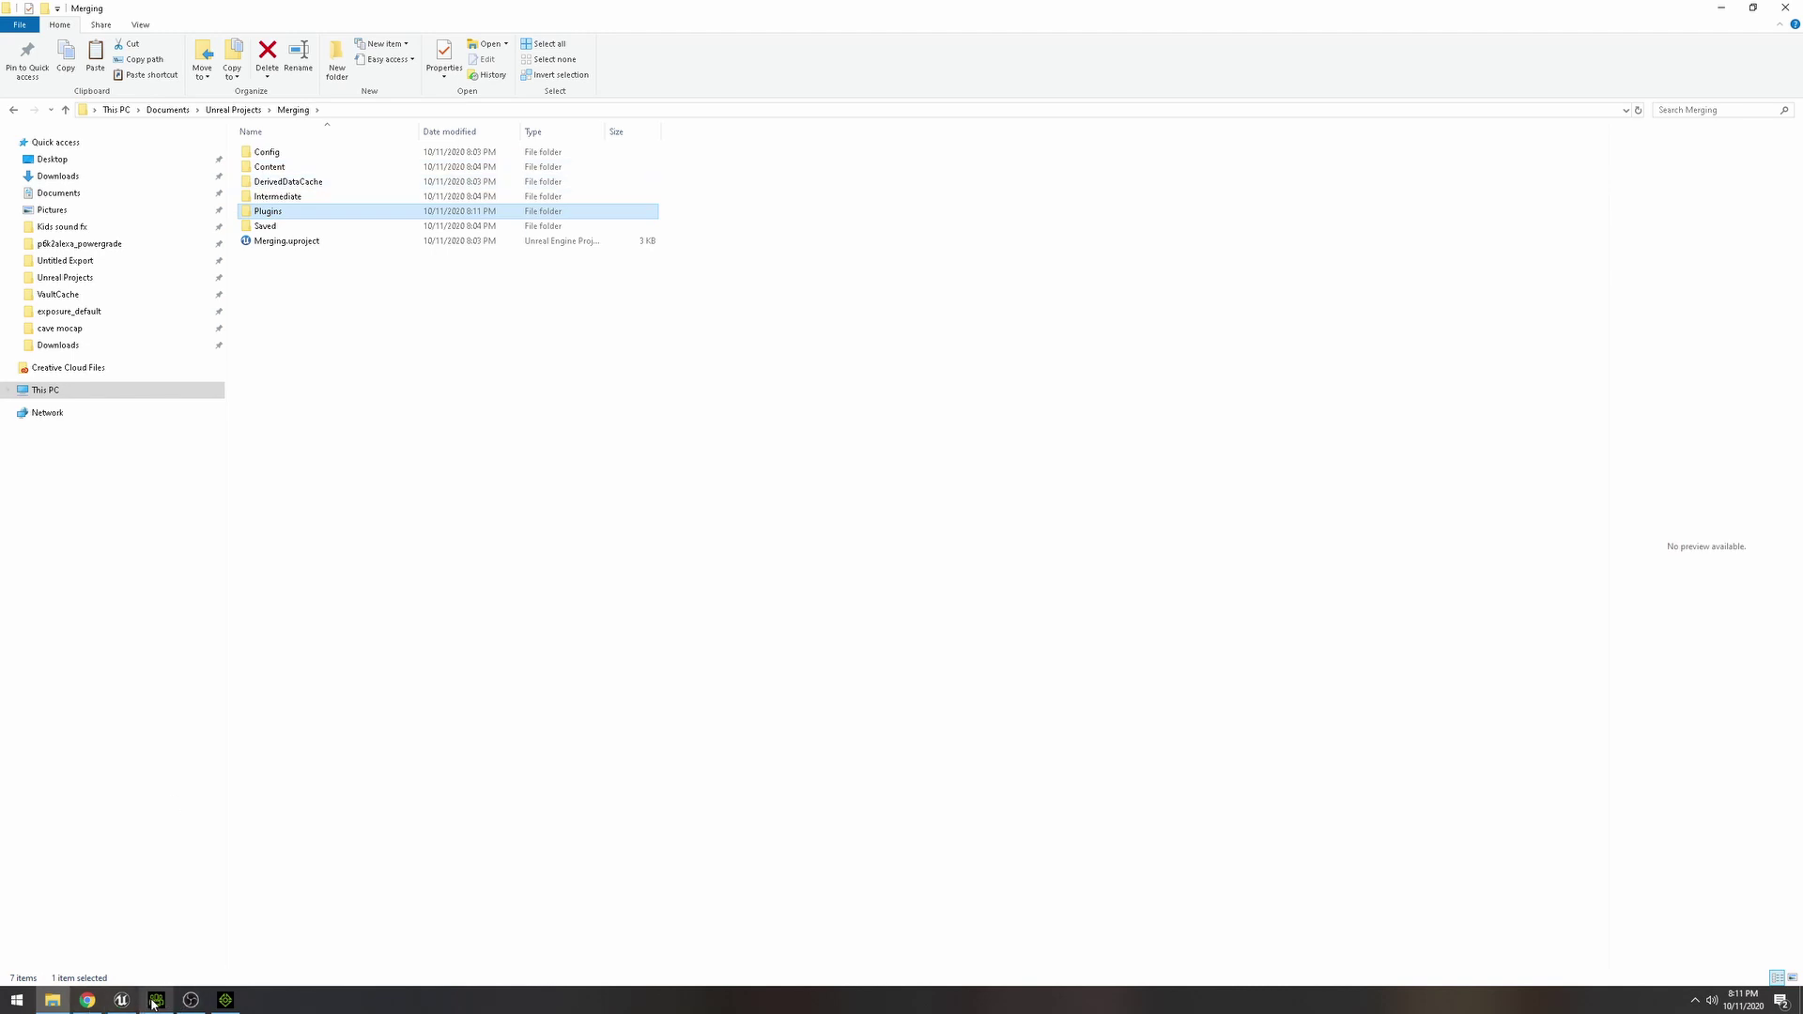
In File Explorer, open the Auto Setup 1.1 for Unreal 4.25 folder inside Reallusion's Shared Plugins on drive D.
left_click(87, 1000)
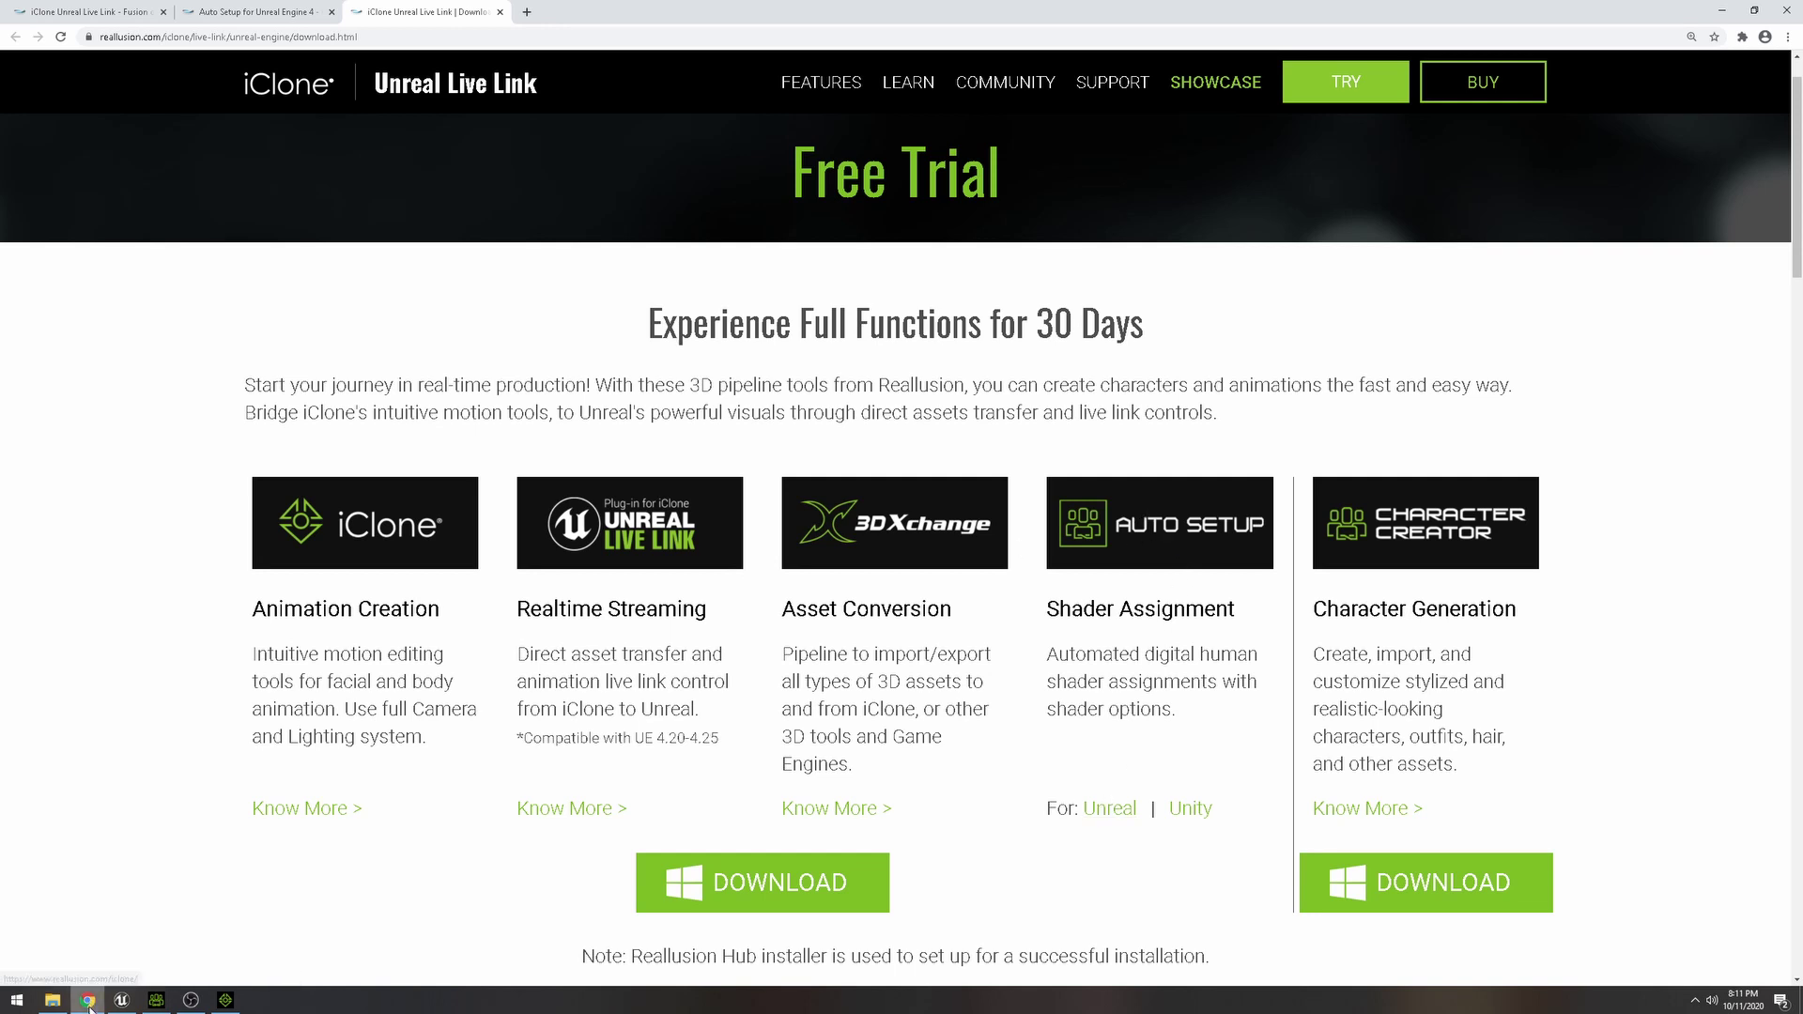
left_click(53, 1000)
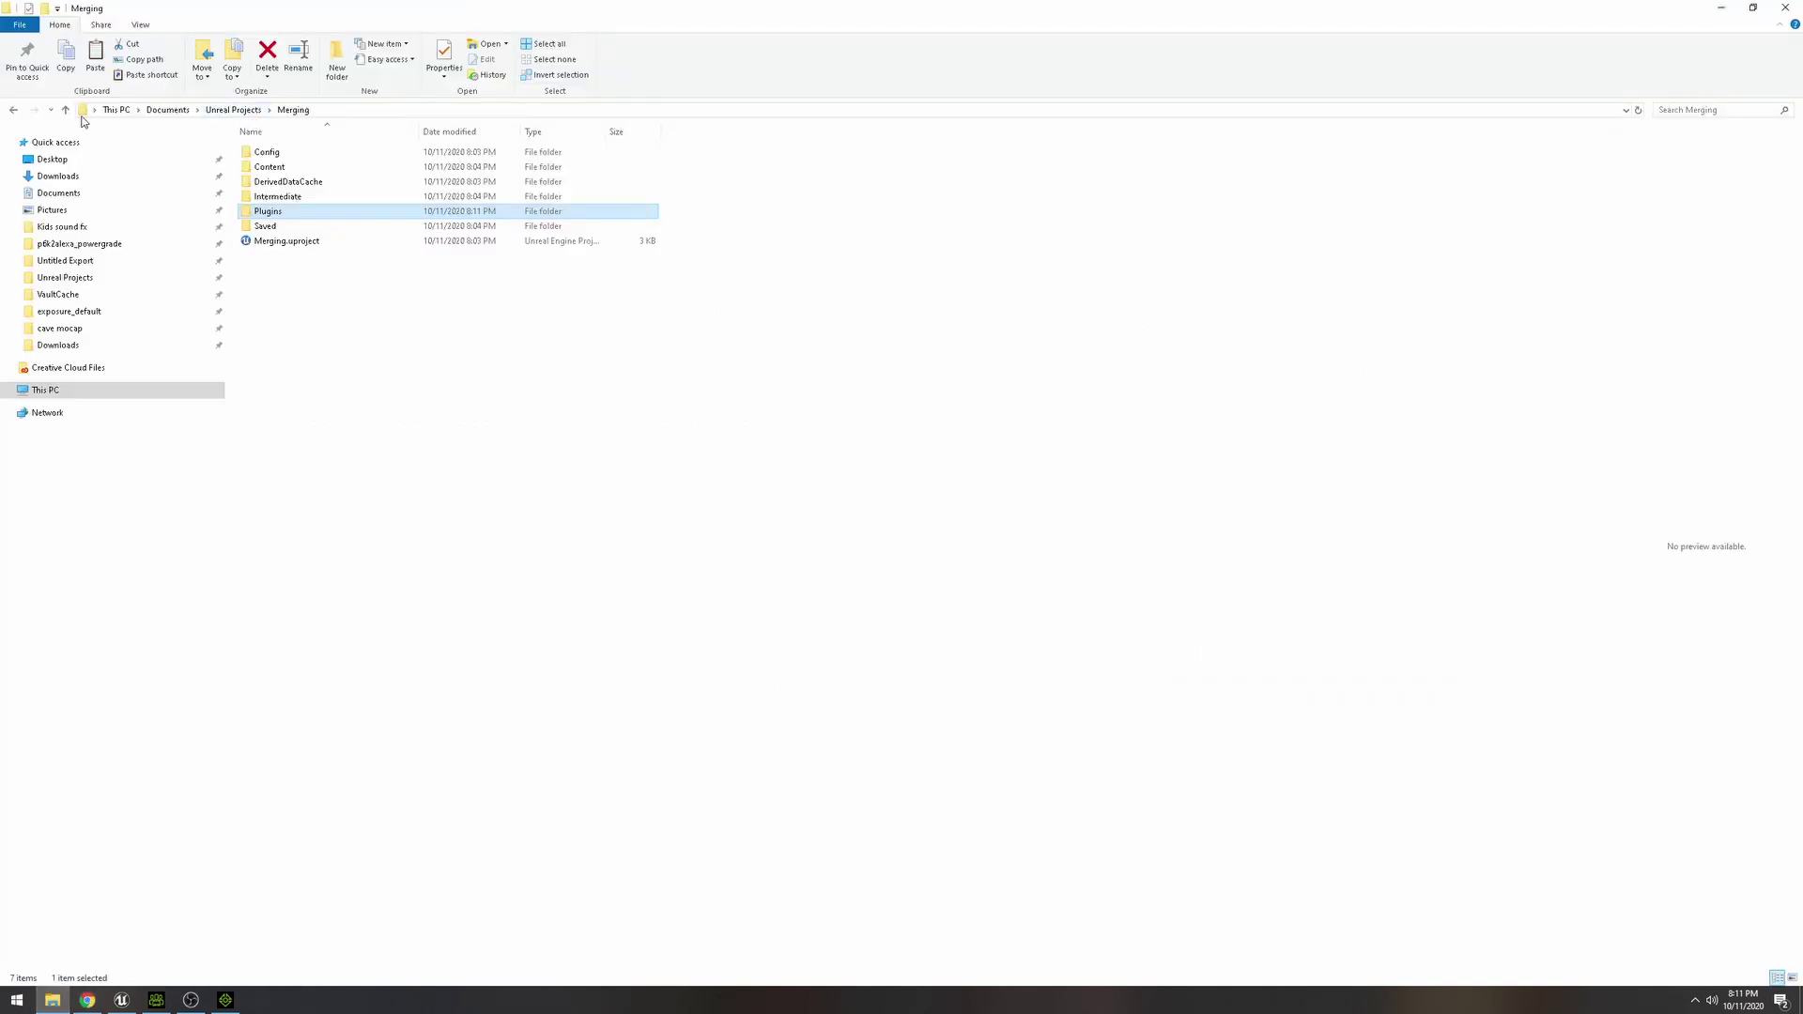
left_click(14, 110)
left_click(14, 111)
left_click(291, 111)
left_click(224, 111)
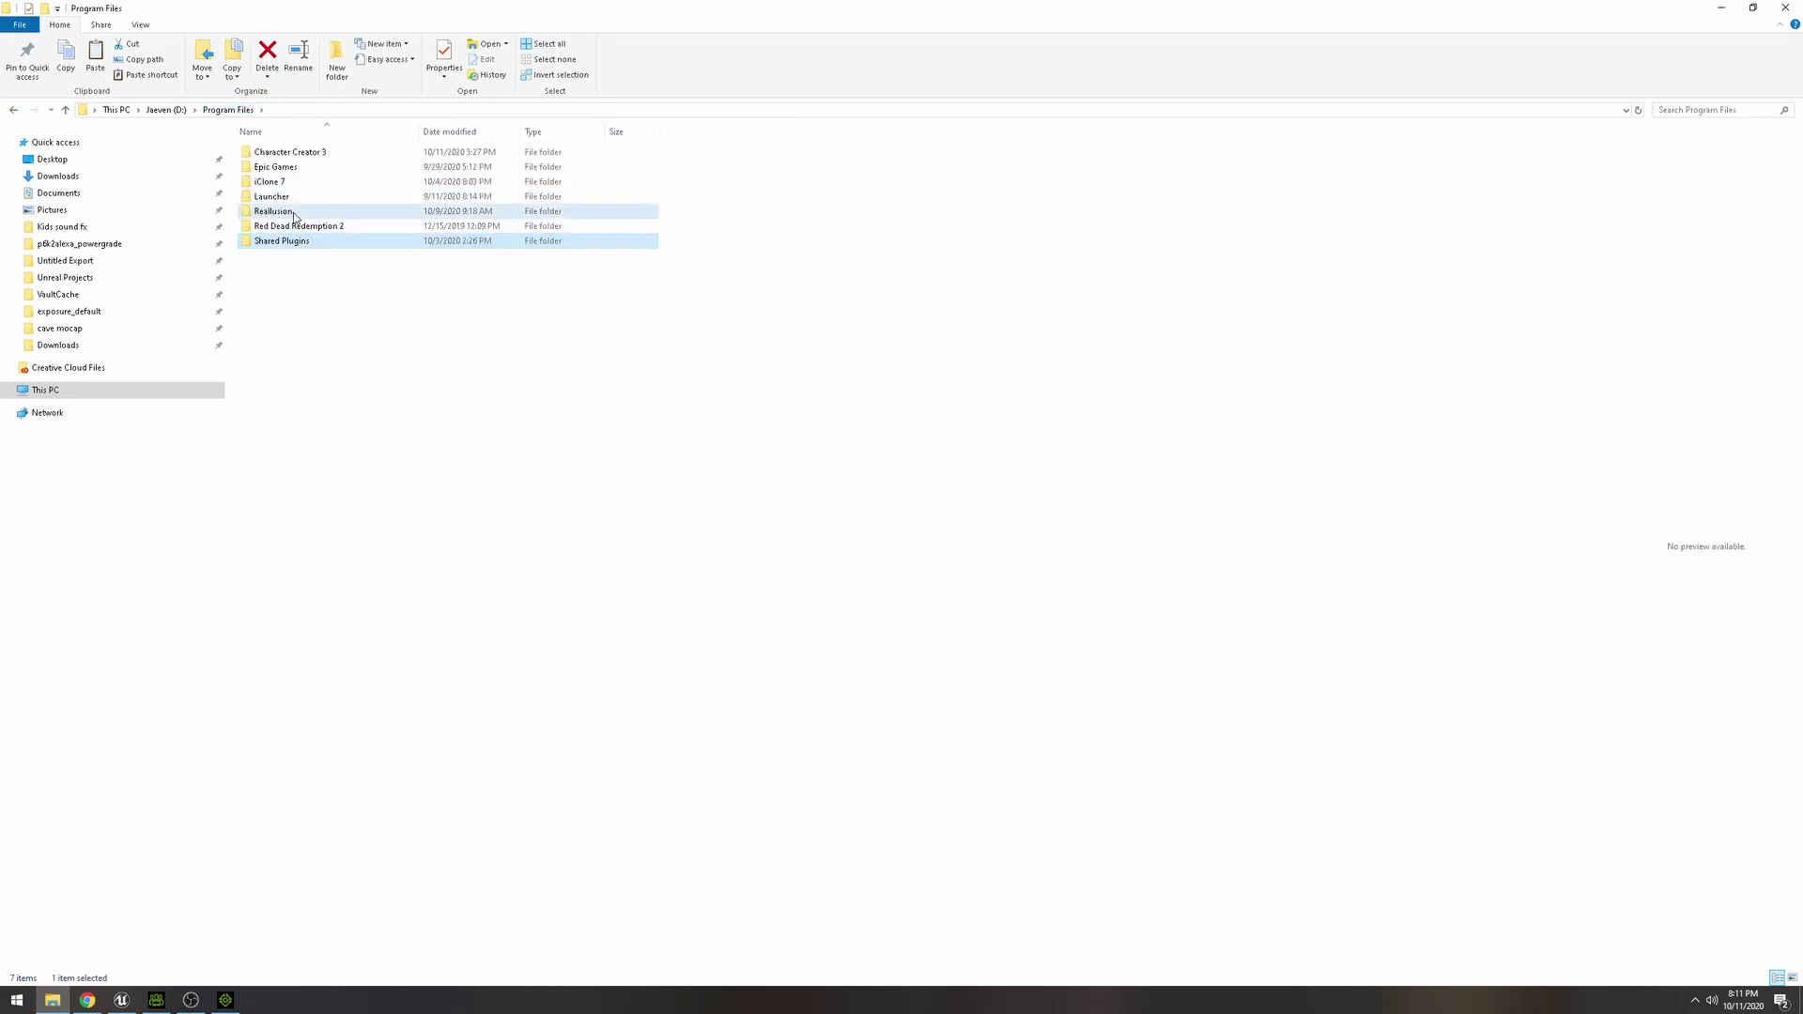
double_click(293, 213)
double_click(293, 155)
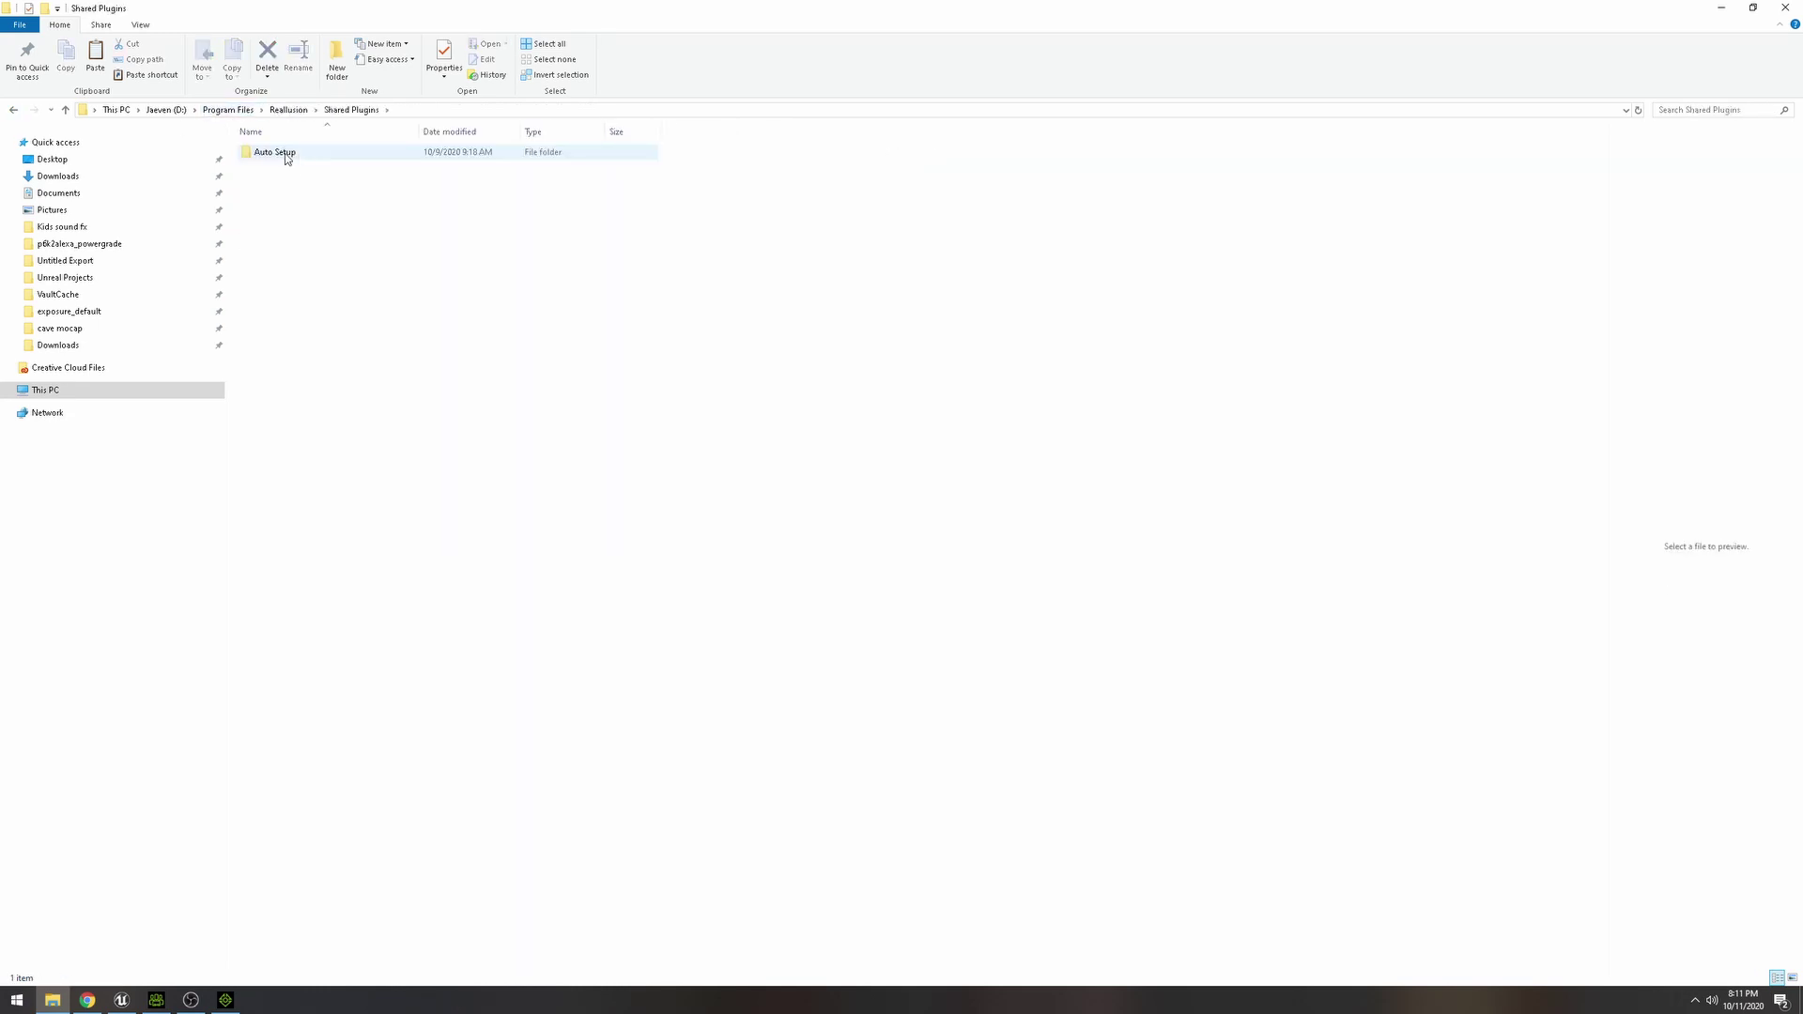
double_click(268, 153)
double_click(300, 184)
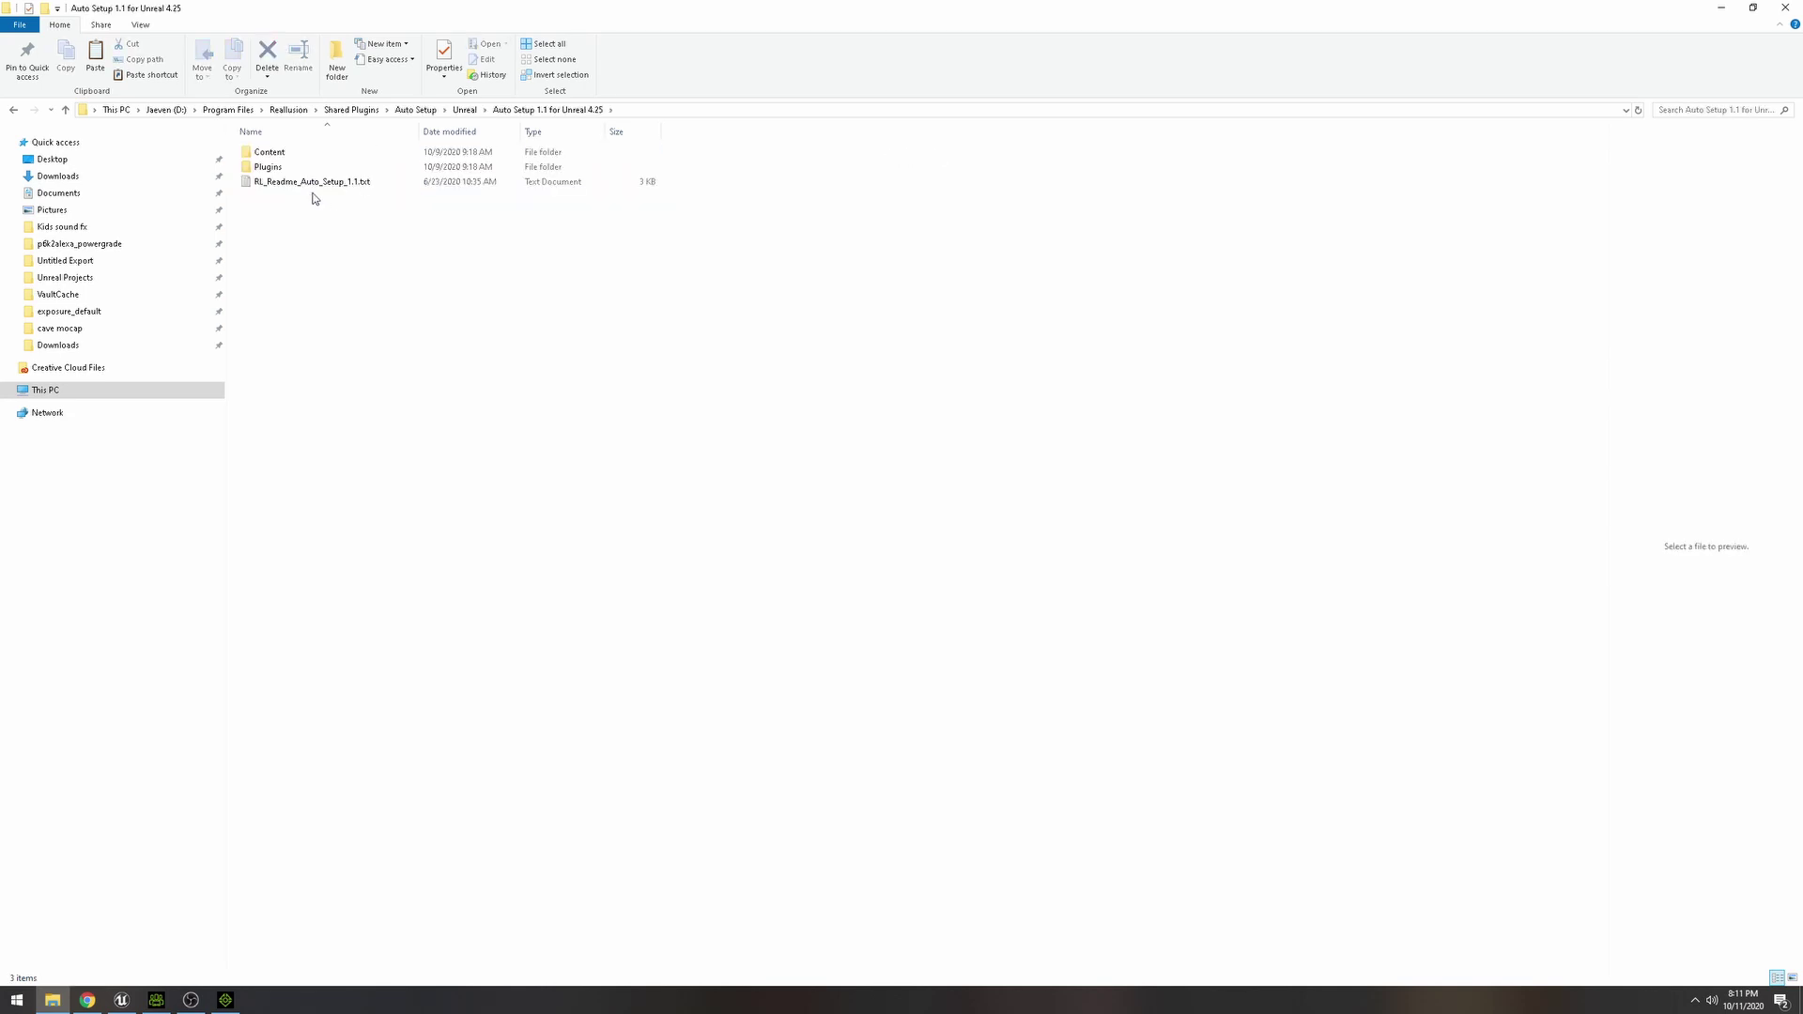
Copy the Content and Plugins folders of Auto Setup 1.1 for Unreal 4.25.
left_click(268, 153)
left_click(269, 169, "shift")
right_click(281, 168)
left_click(109, 389)
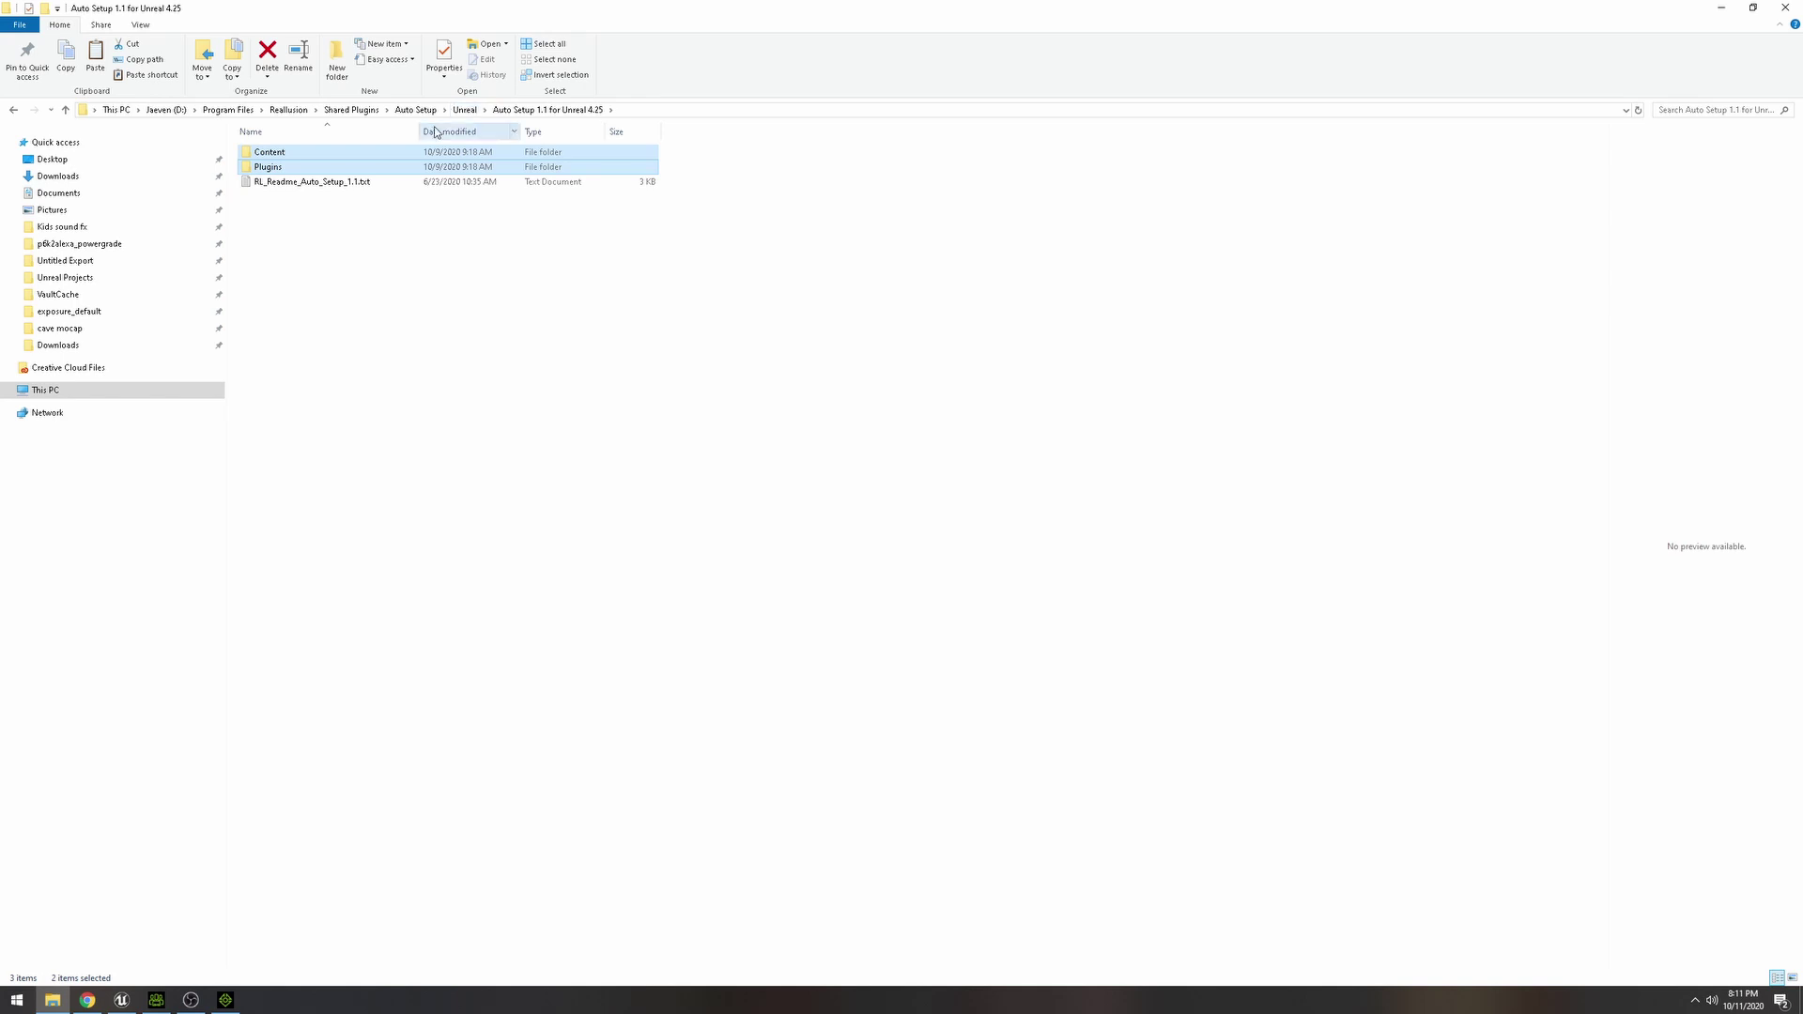
Paste the copied Content and Plugins folders into the Merging project folder under Unreal Projects.
left_click(89, 276)
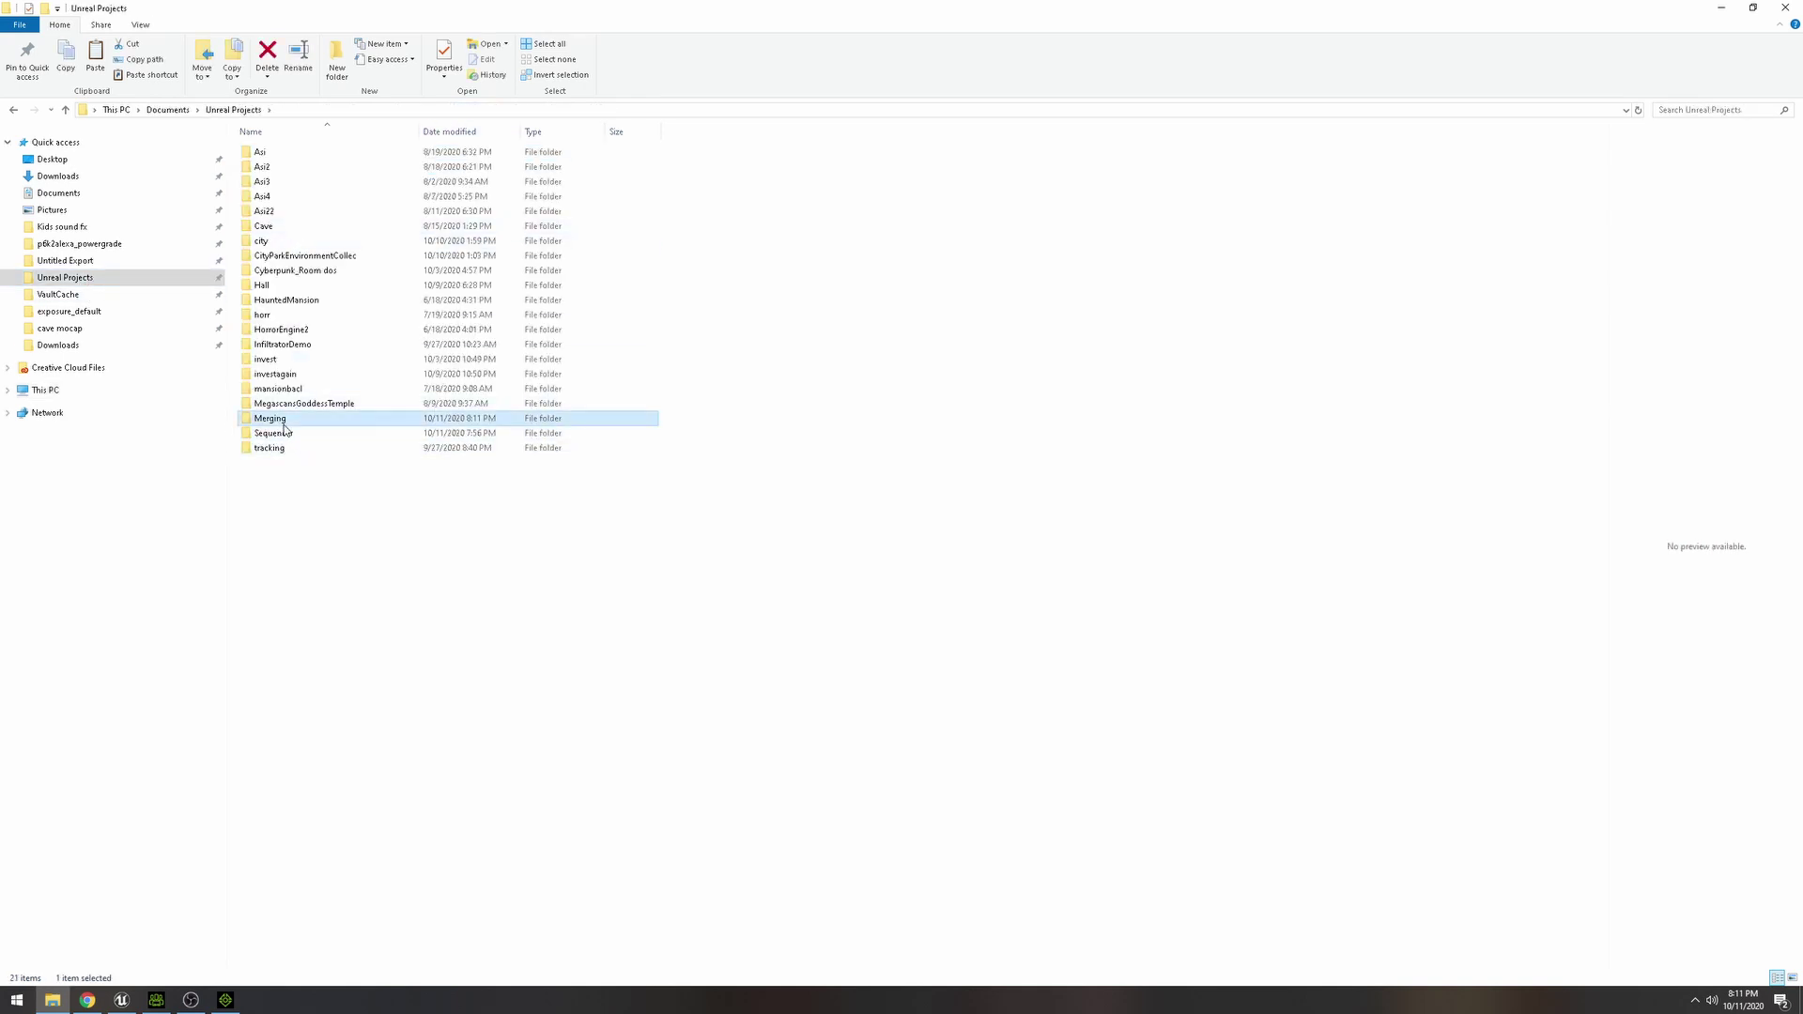
double_click(270, 418)
double_click(277, 168)
left_click(292, 110)
right_click(319, 305)
left_click(244, 409)
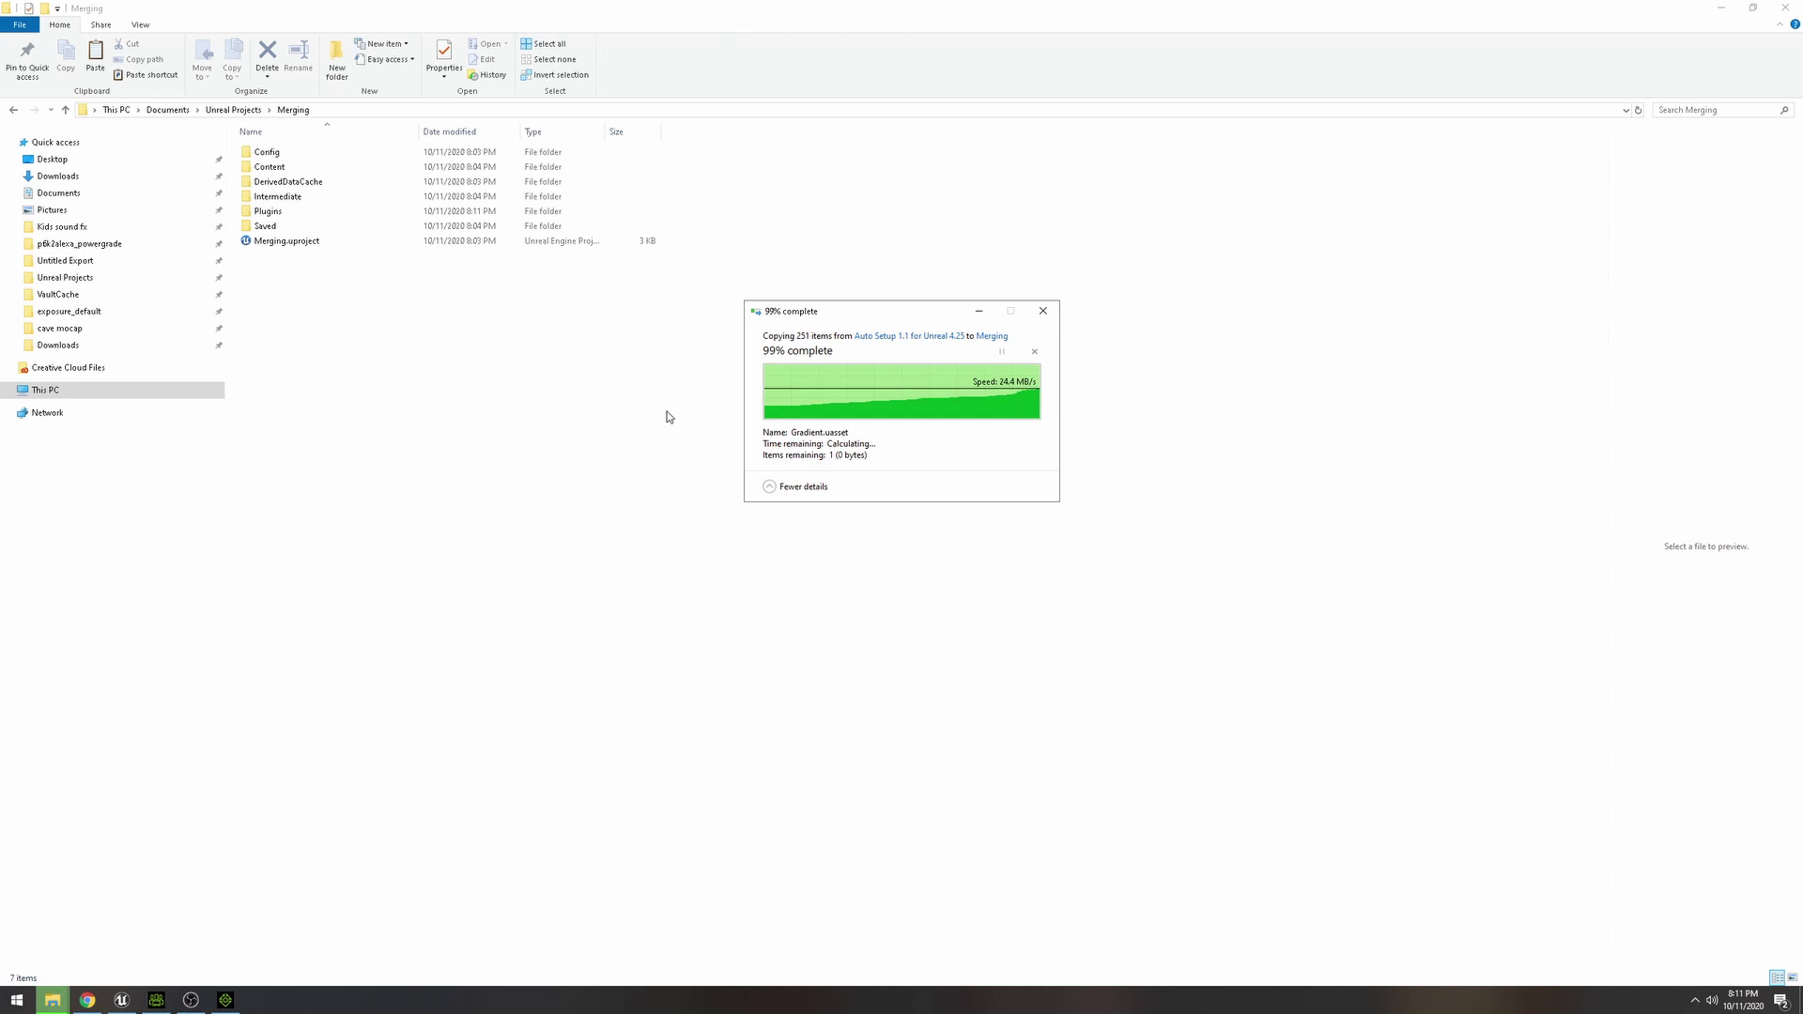
left_click(659, 410)
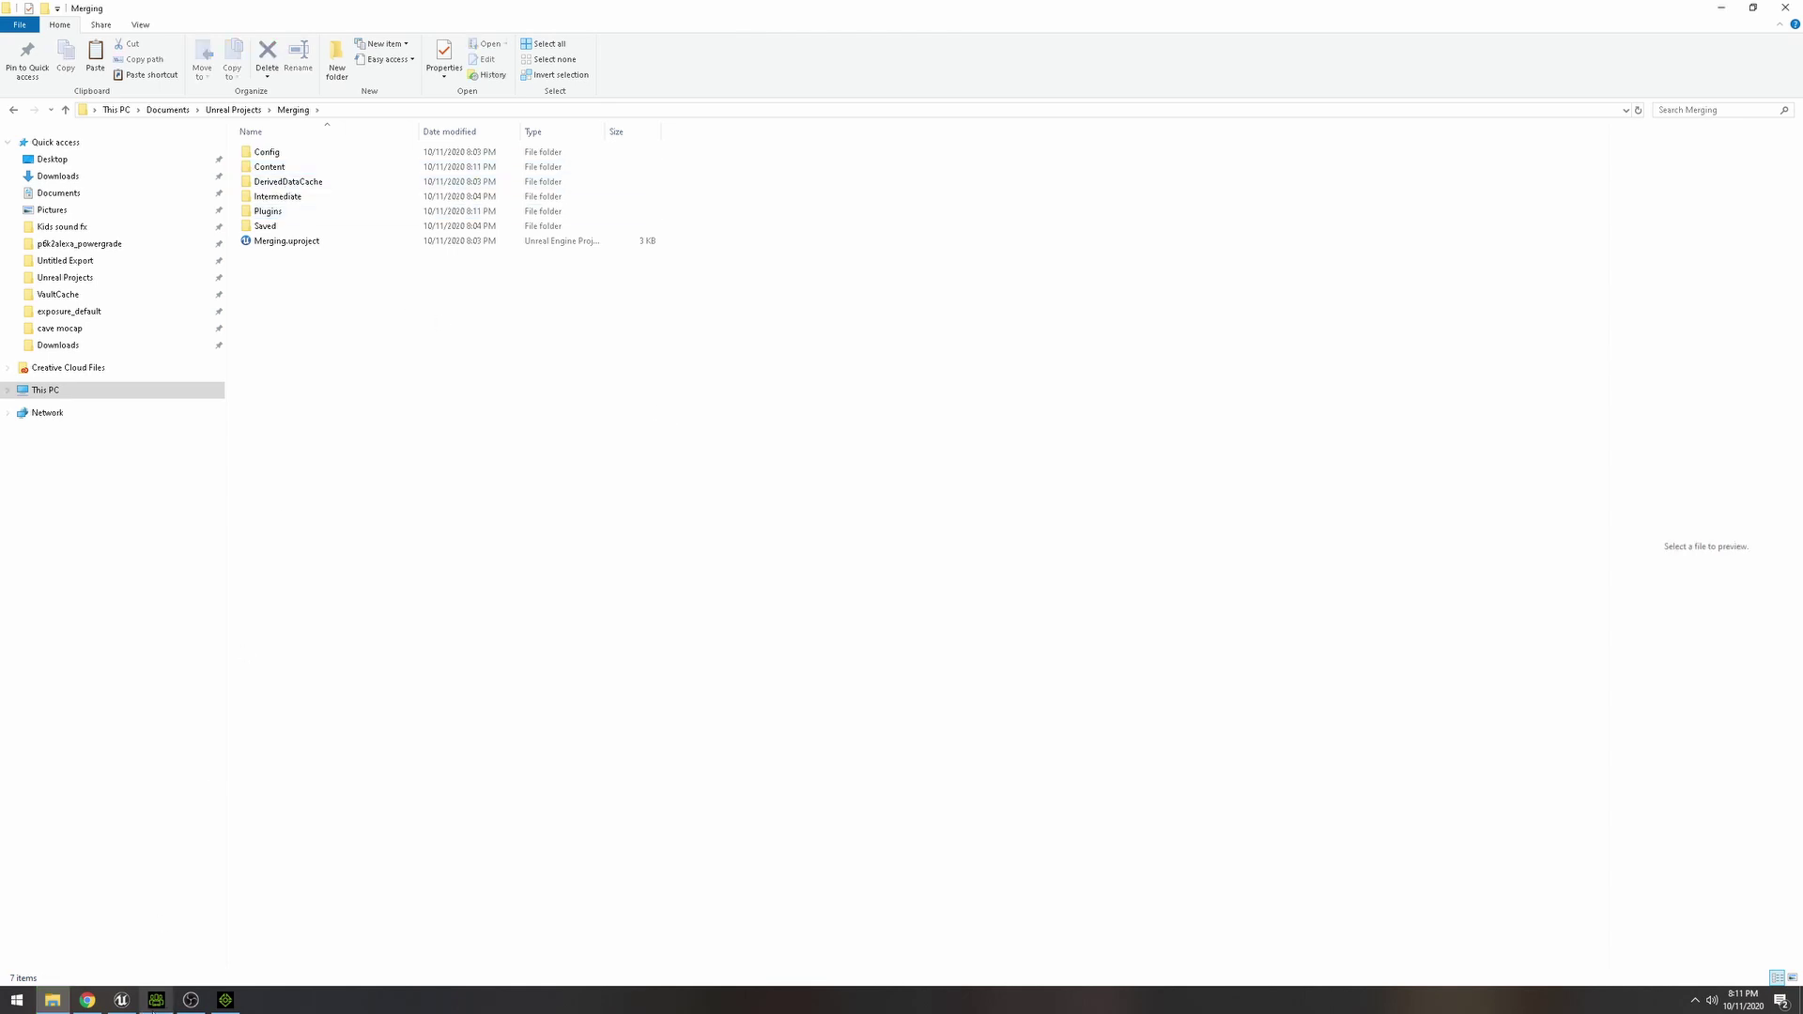
Switch to the Unreal editor and save the current Main level.
left_click(122, 1001)
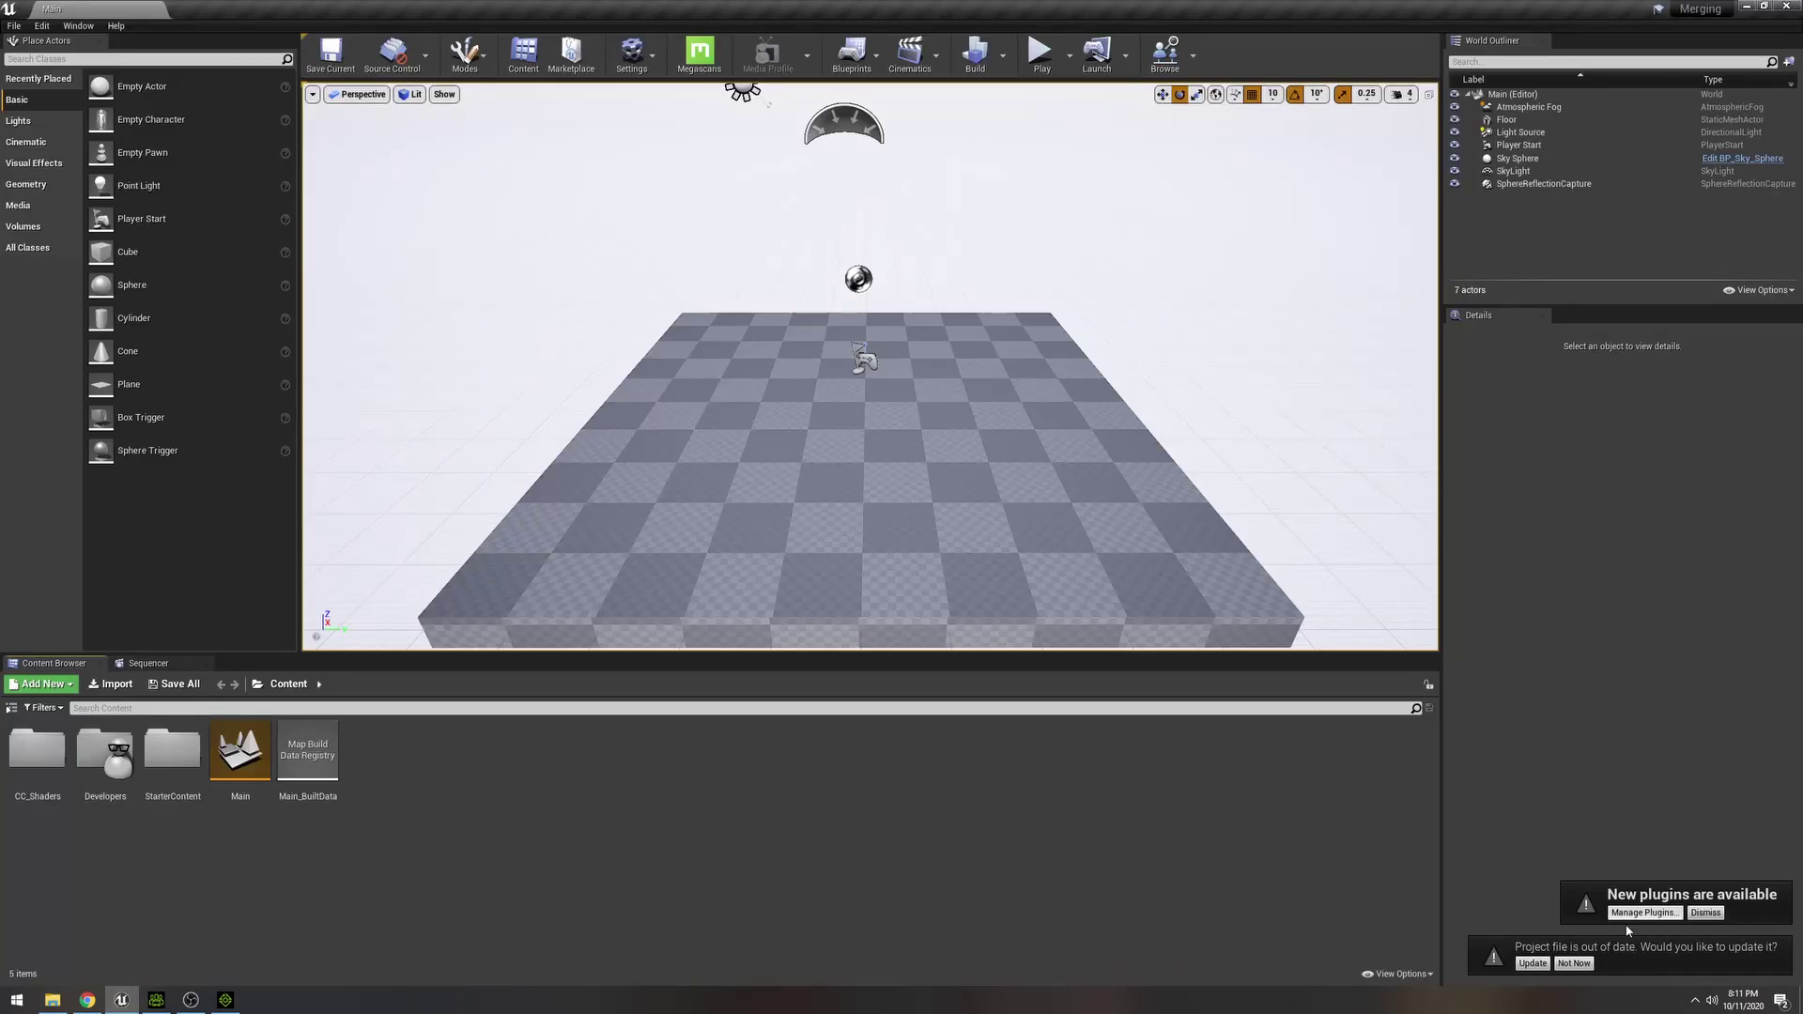
left_click(14, 26)
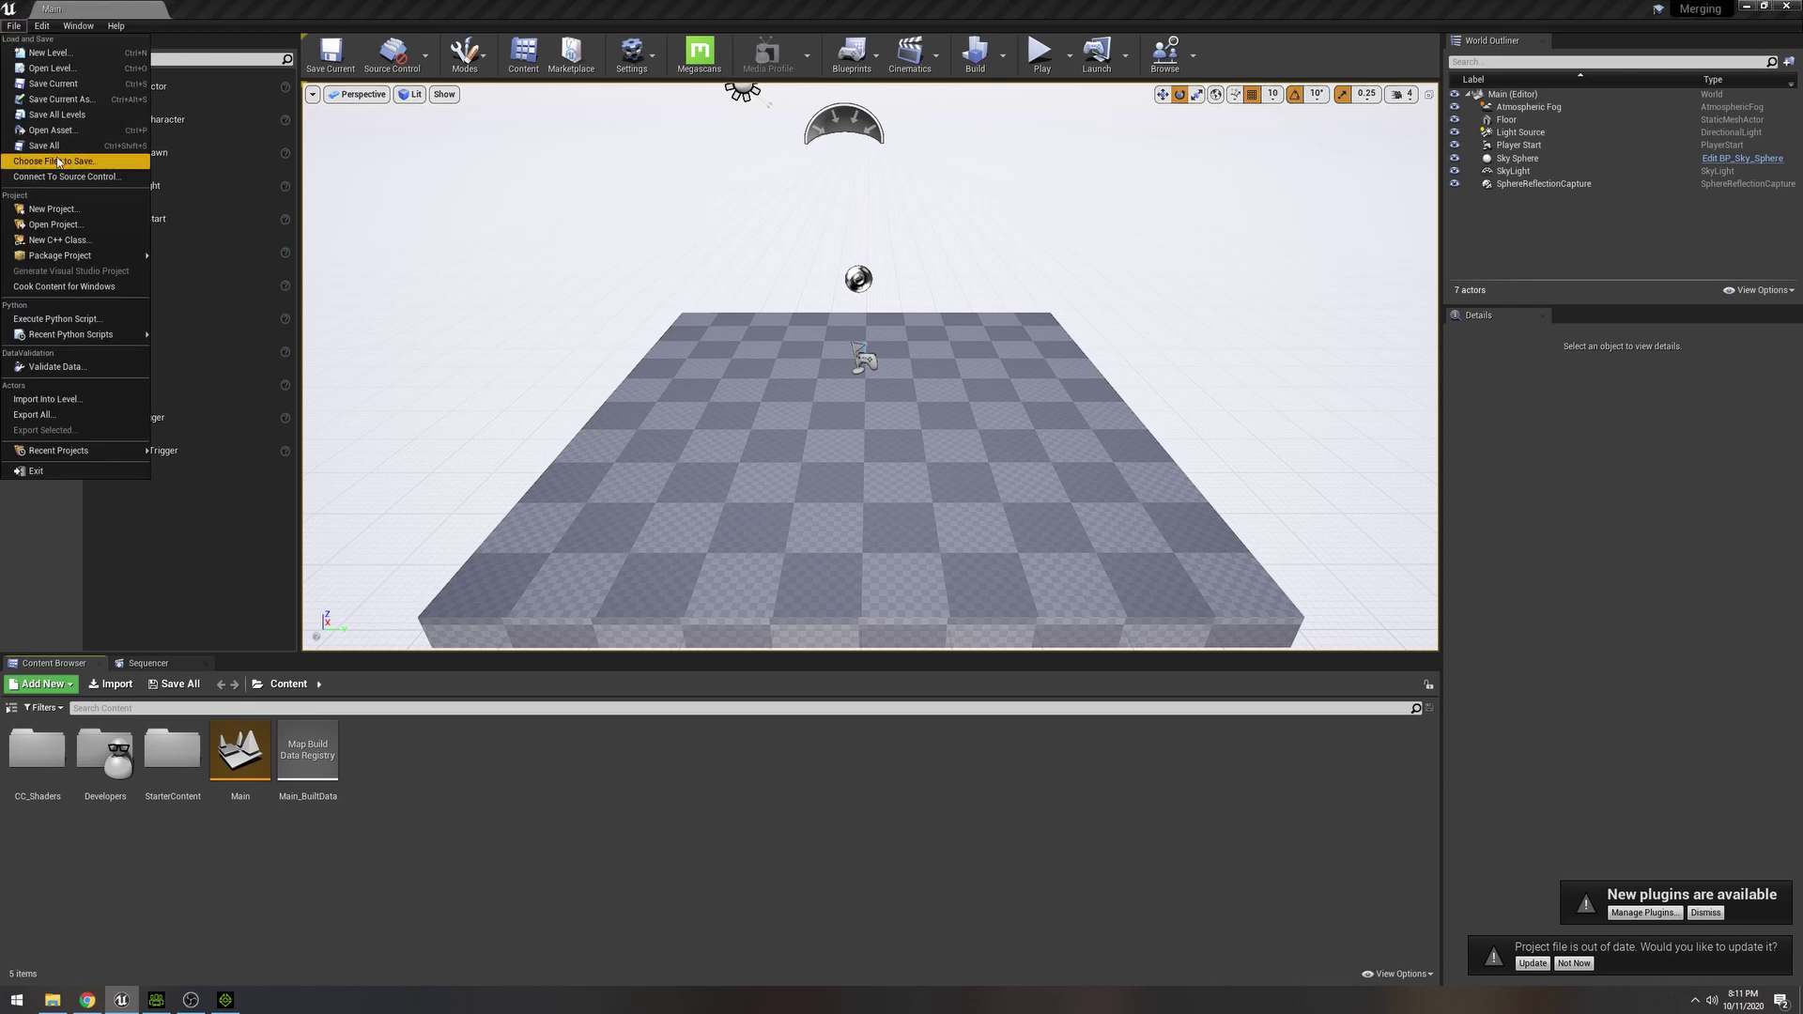
left_click(53, 84)
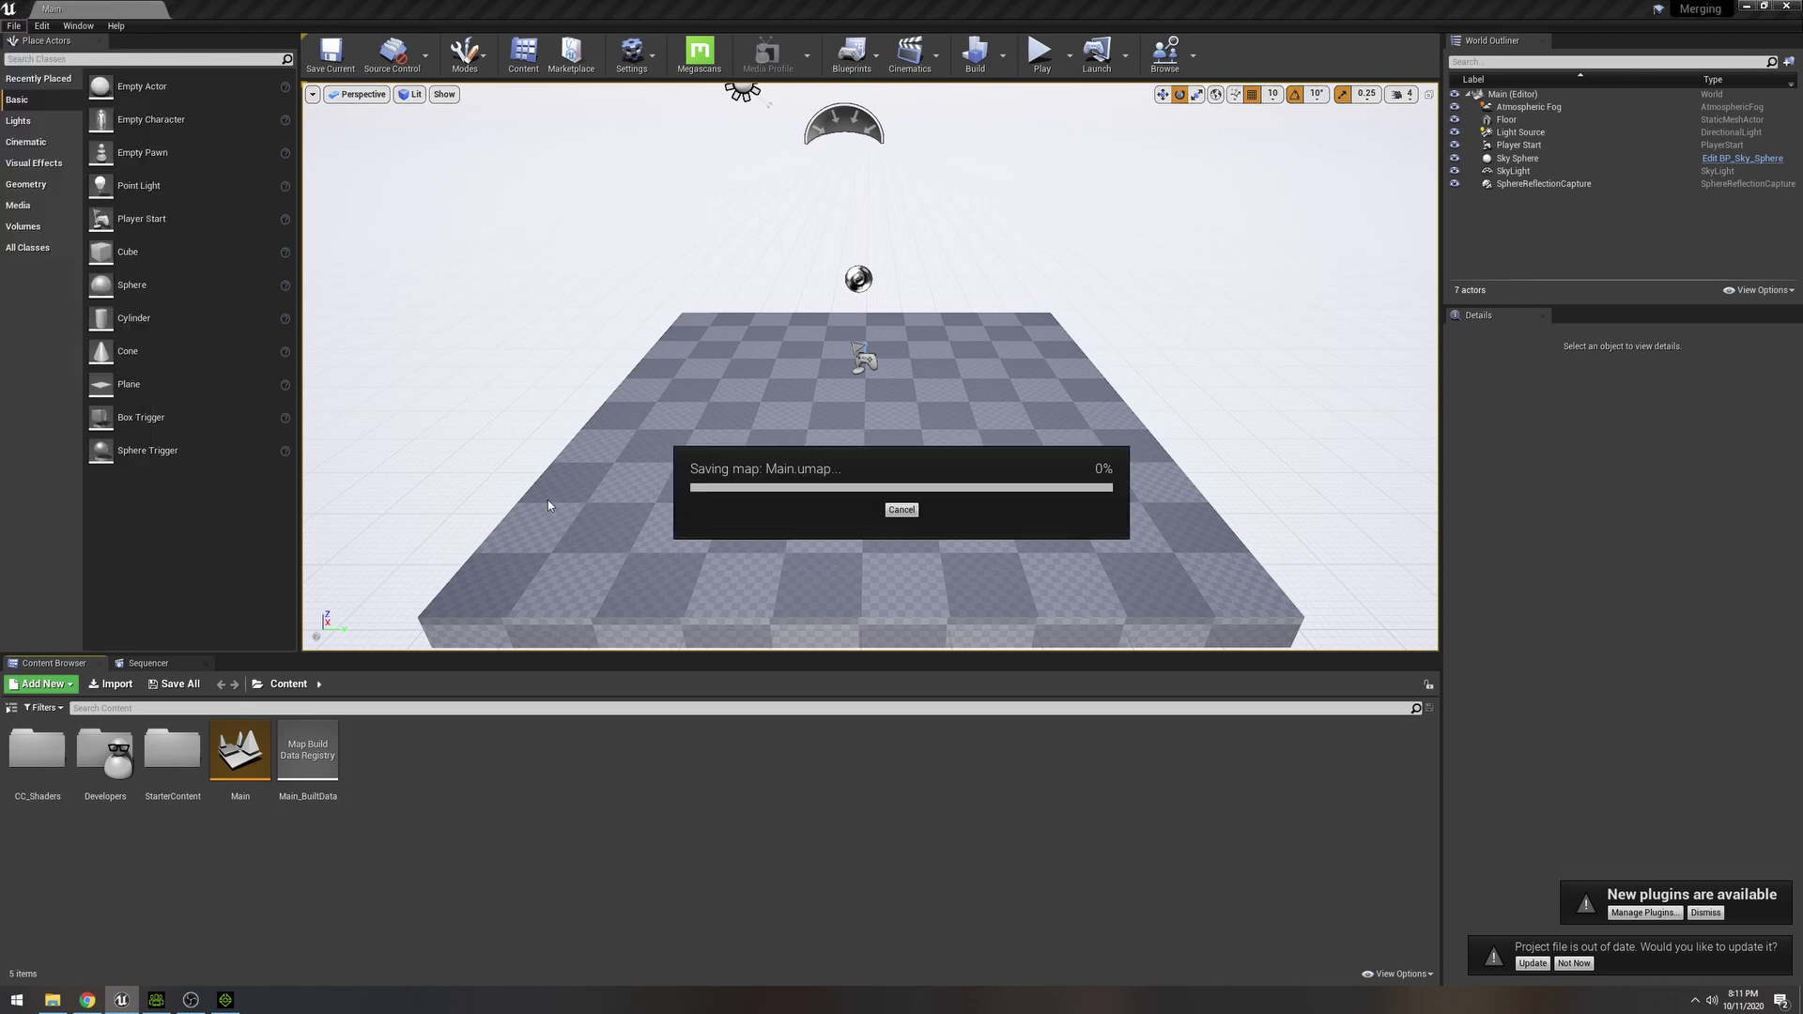
Start the Epic Games Launcher and show the Vault assets in its Library.
left_click(16, 999)
type("ep")
key("Return")
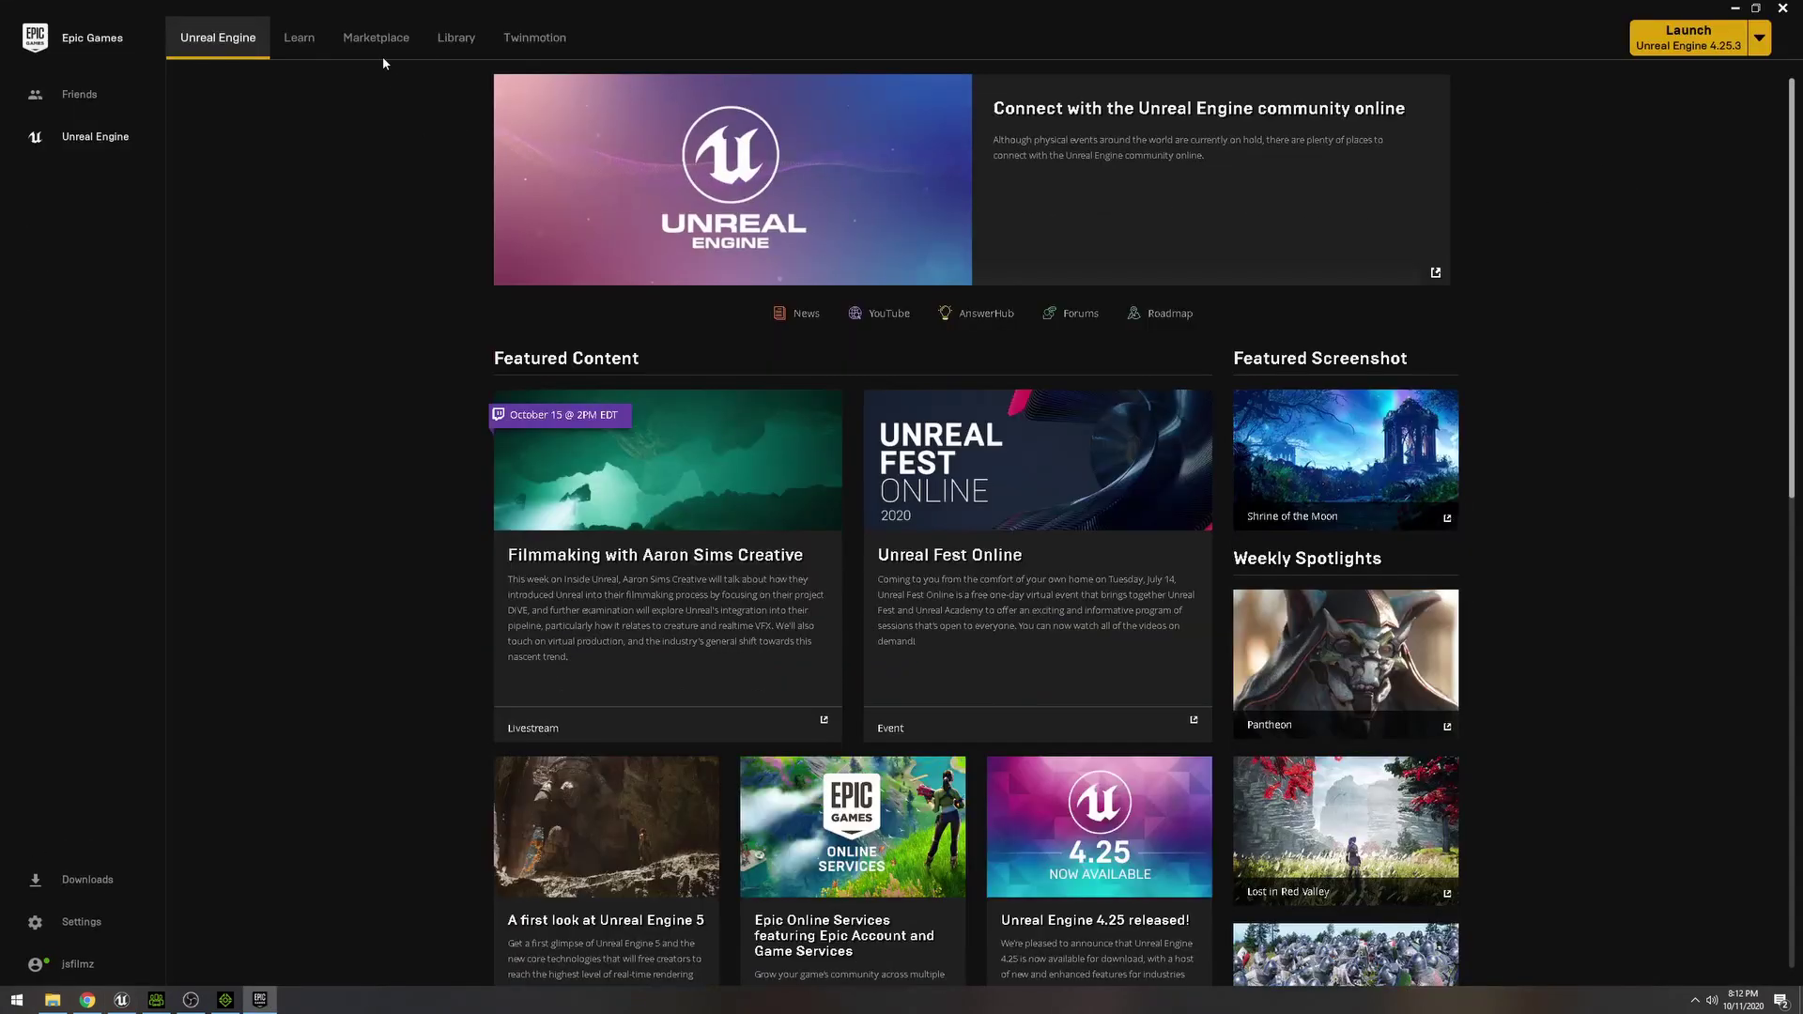
left_click(455, 37)
scroll(809, 579, "down", 3)
scroll(1077, 570, "down", 2)
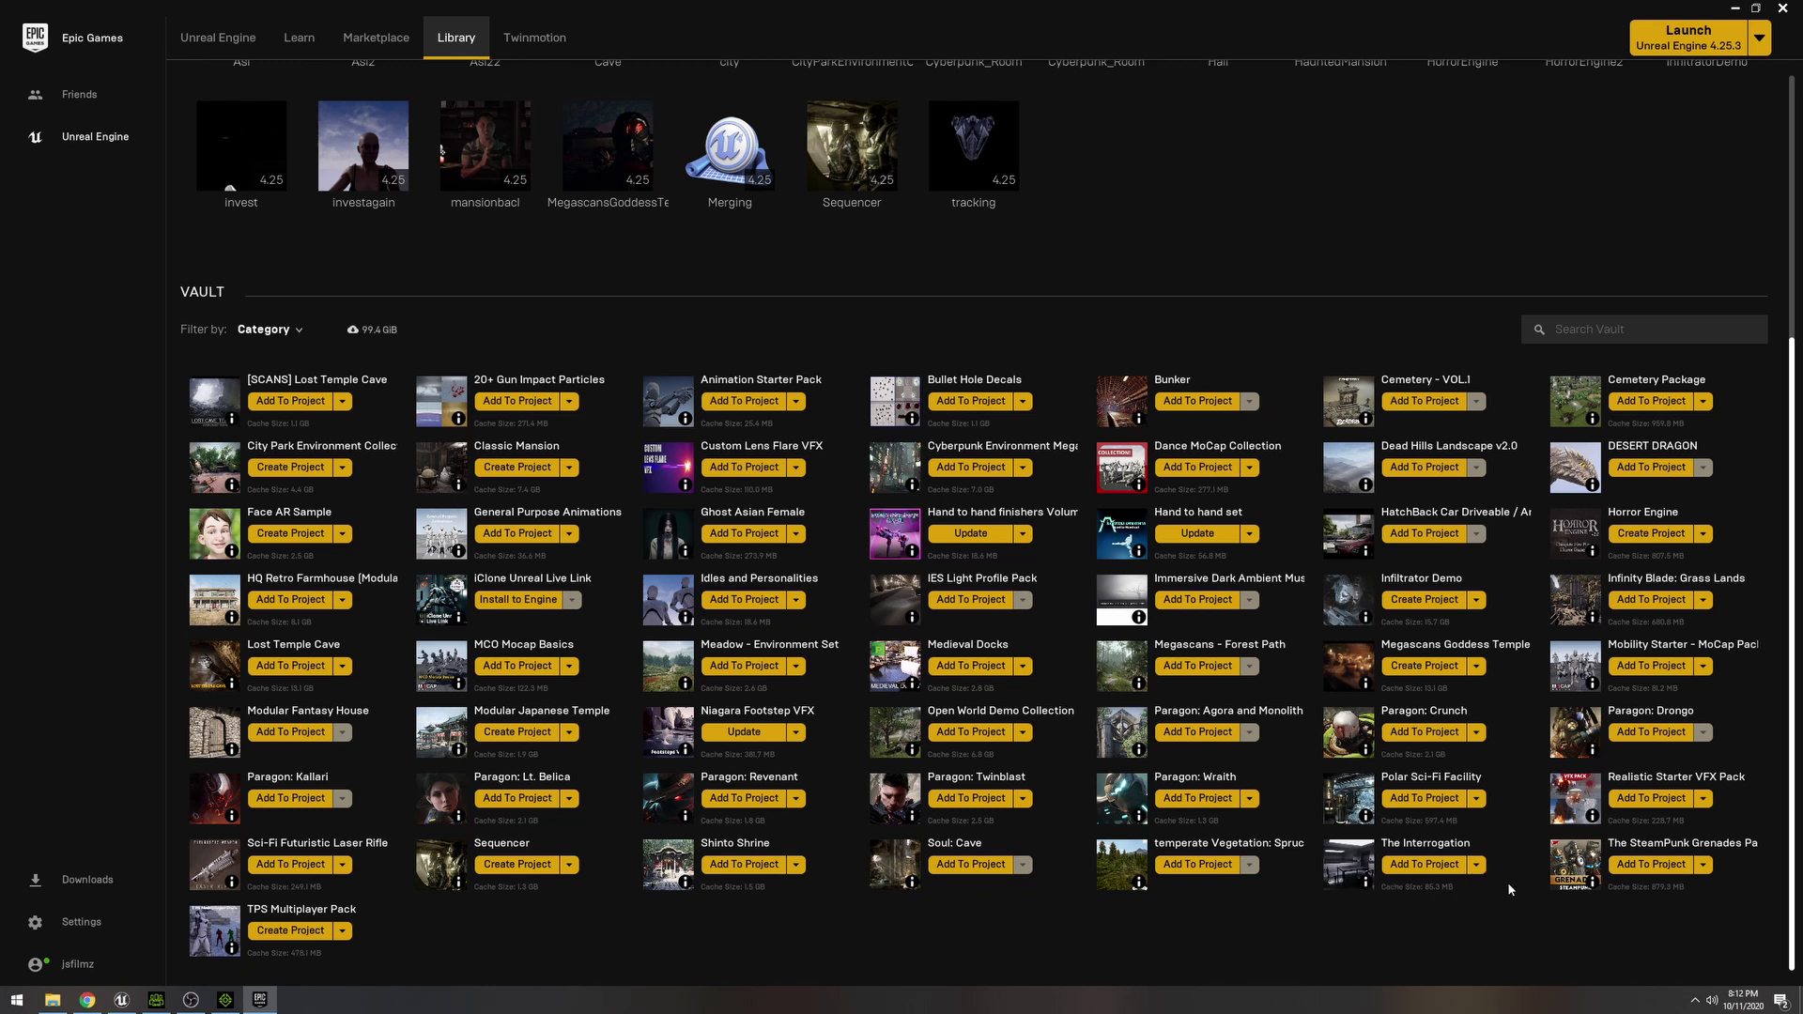
Add The Interrogation asset from the Vault to the Merging project.
left_click(1455, 866)
scroll(917, 479, "down", 5)
left_click(1033, 507)
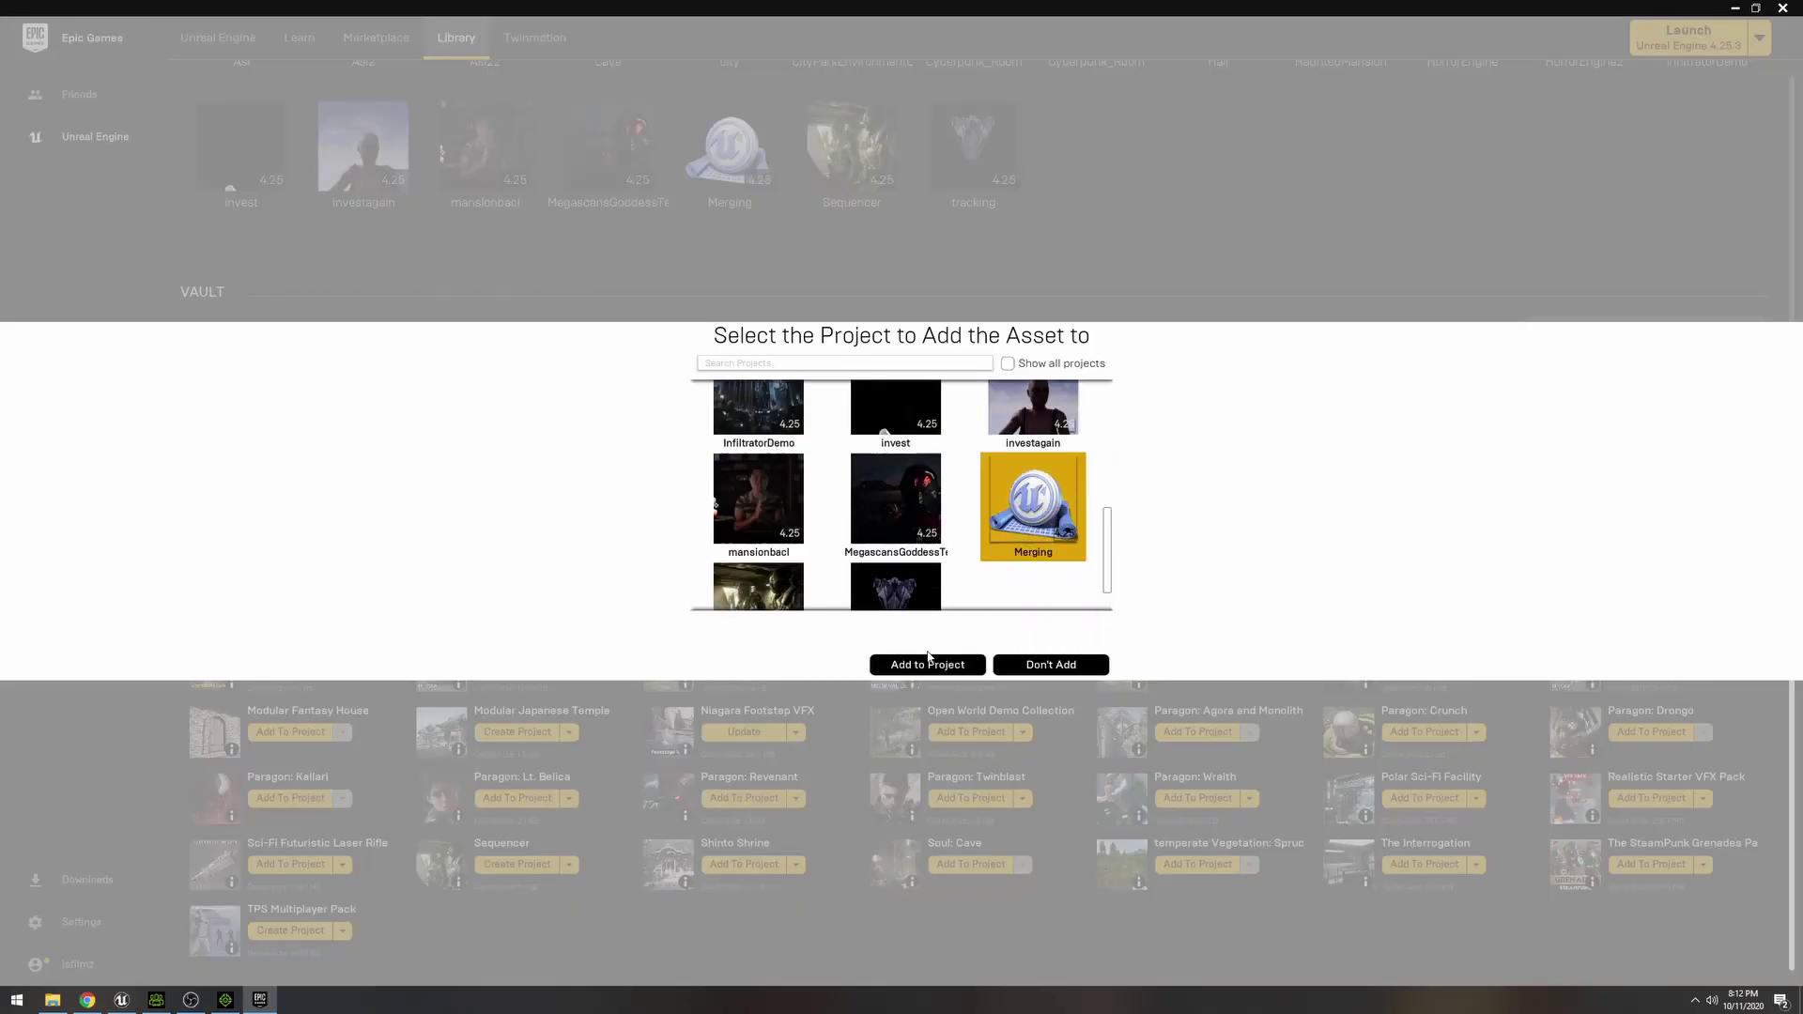
left_click(928, 663)
Look through the launcher's Unreal Engine news page and the Marketplace's Free For The Month products.
scroll(1423, 890, "up", 5)
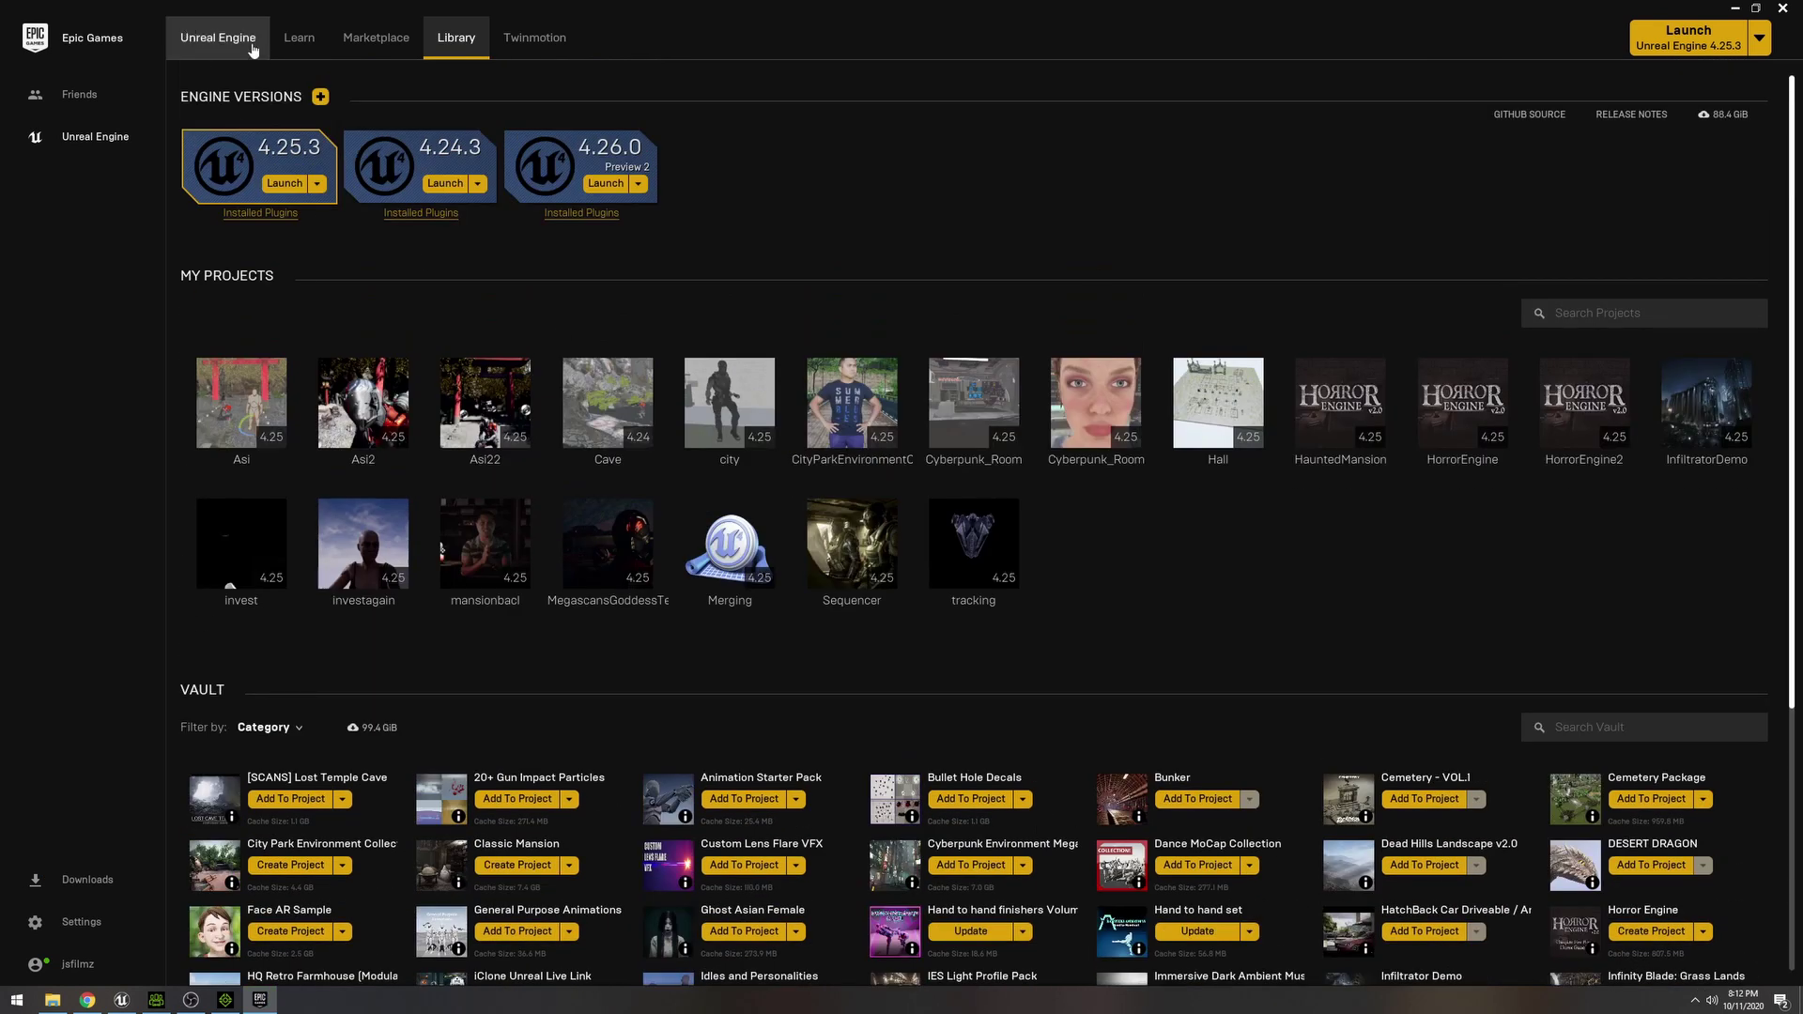
left_click(242, 45)
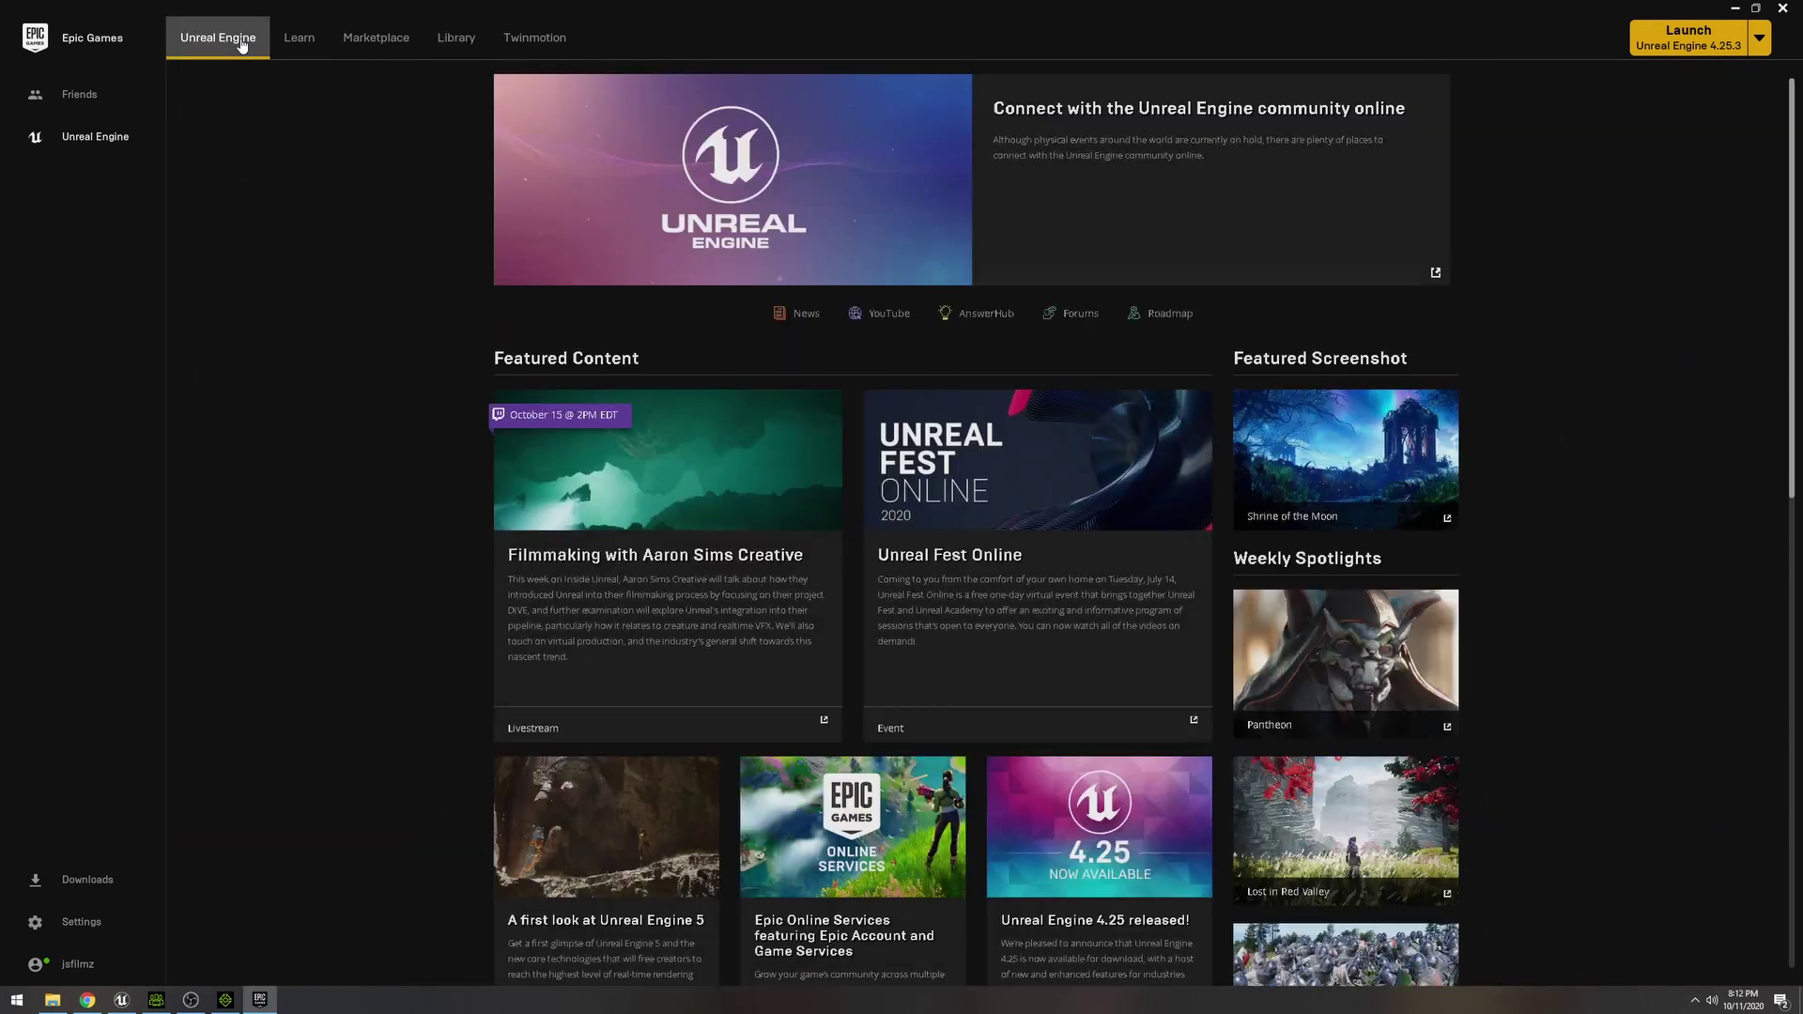
scroll(729, 399, "down", 2)
scroll(729, 399, "down", 2)
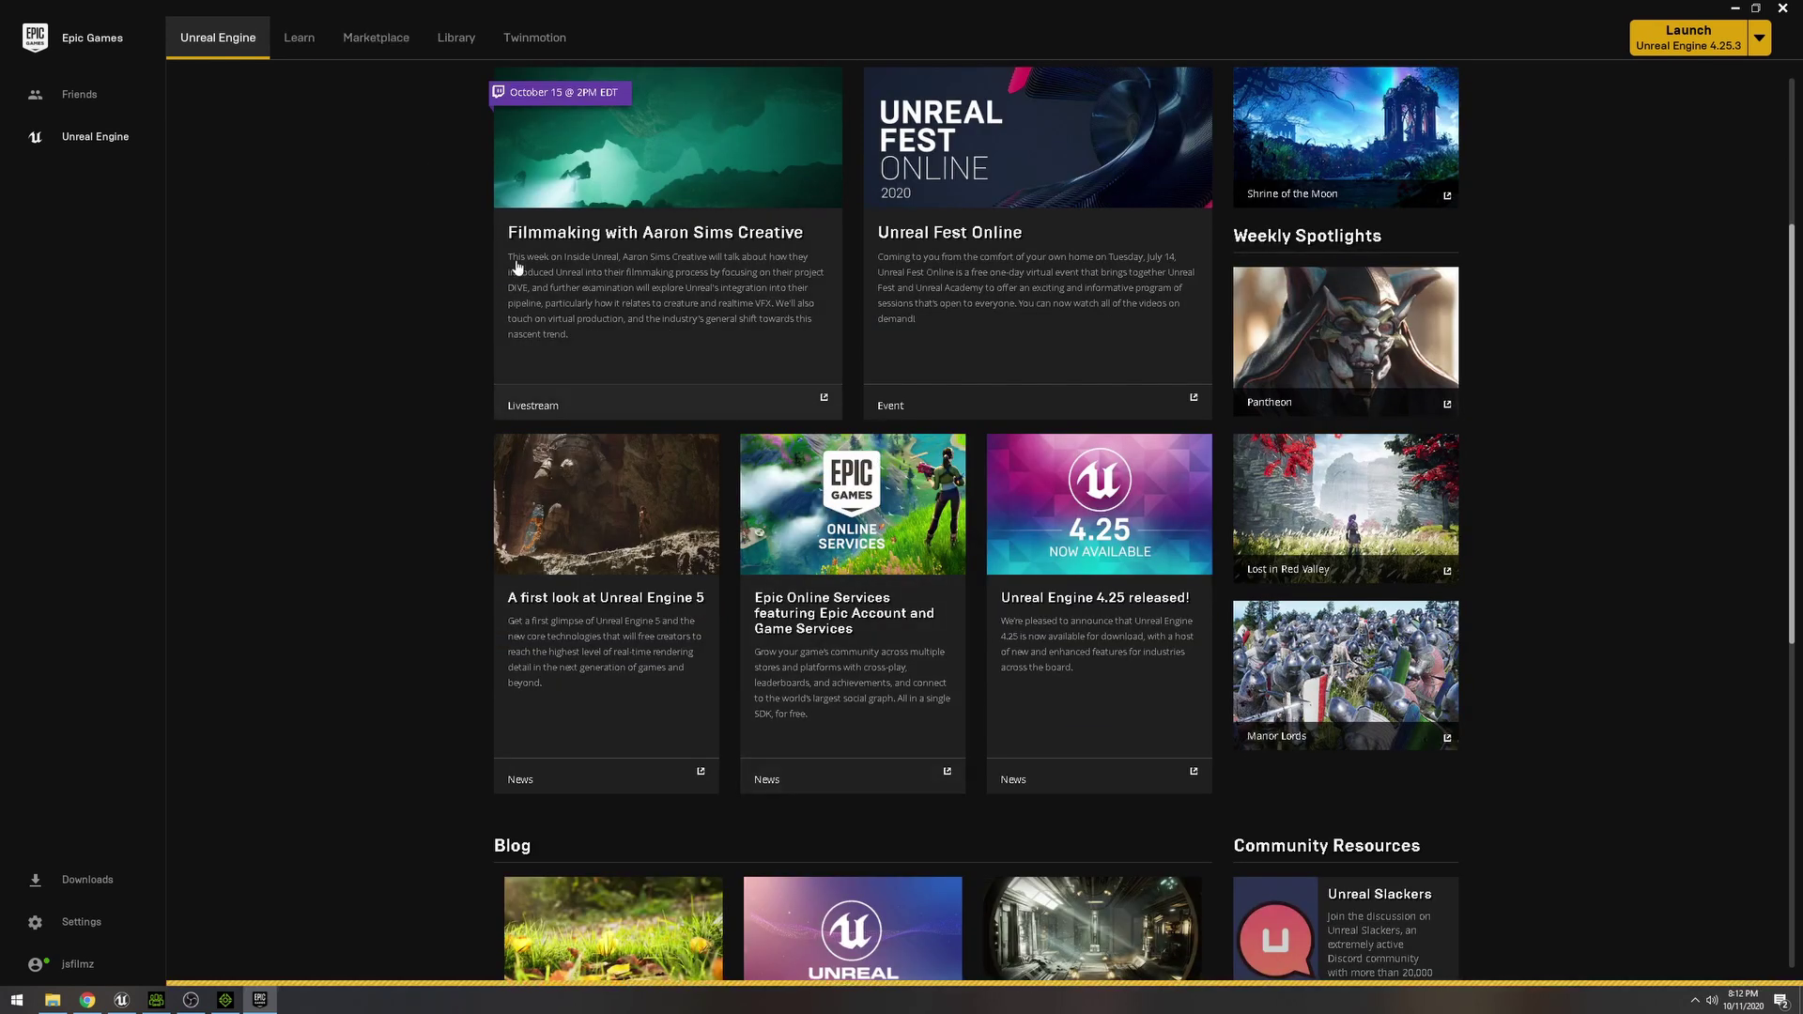
left_click(378, 45)
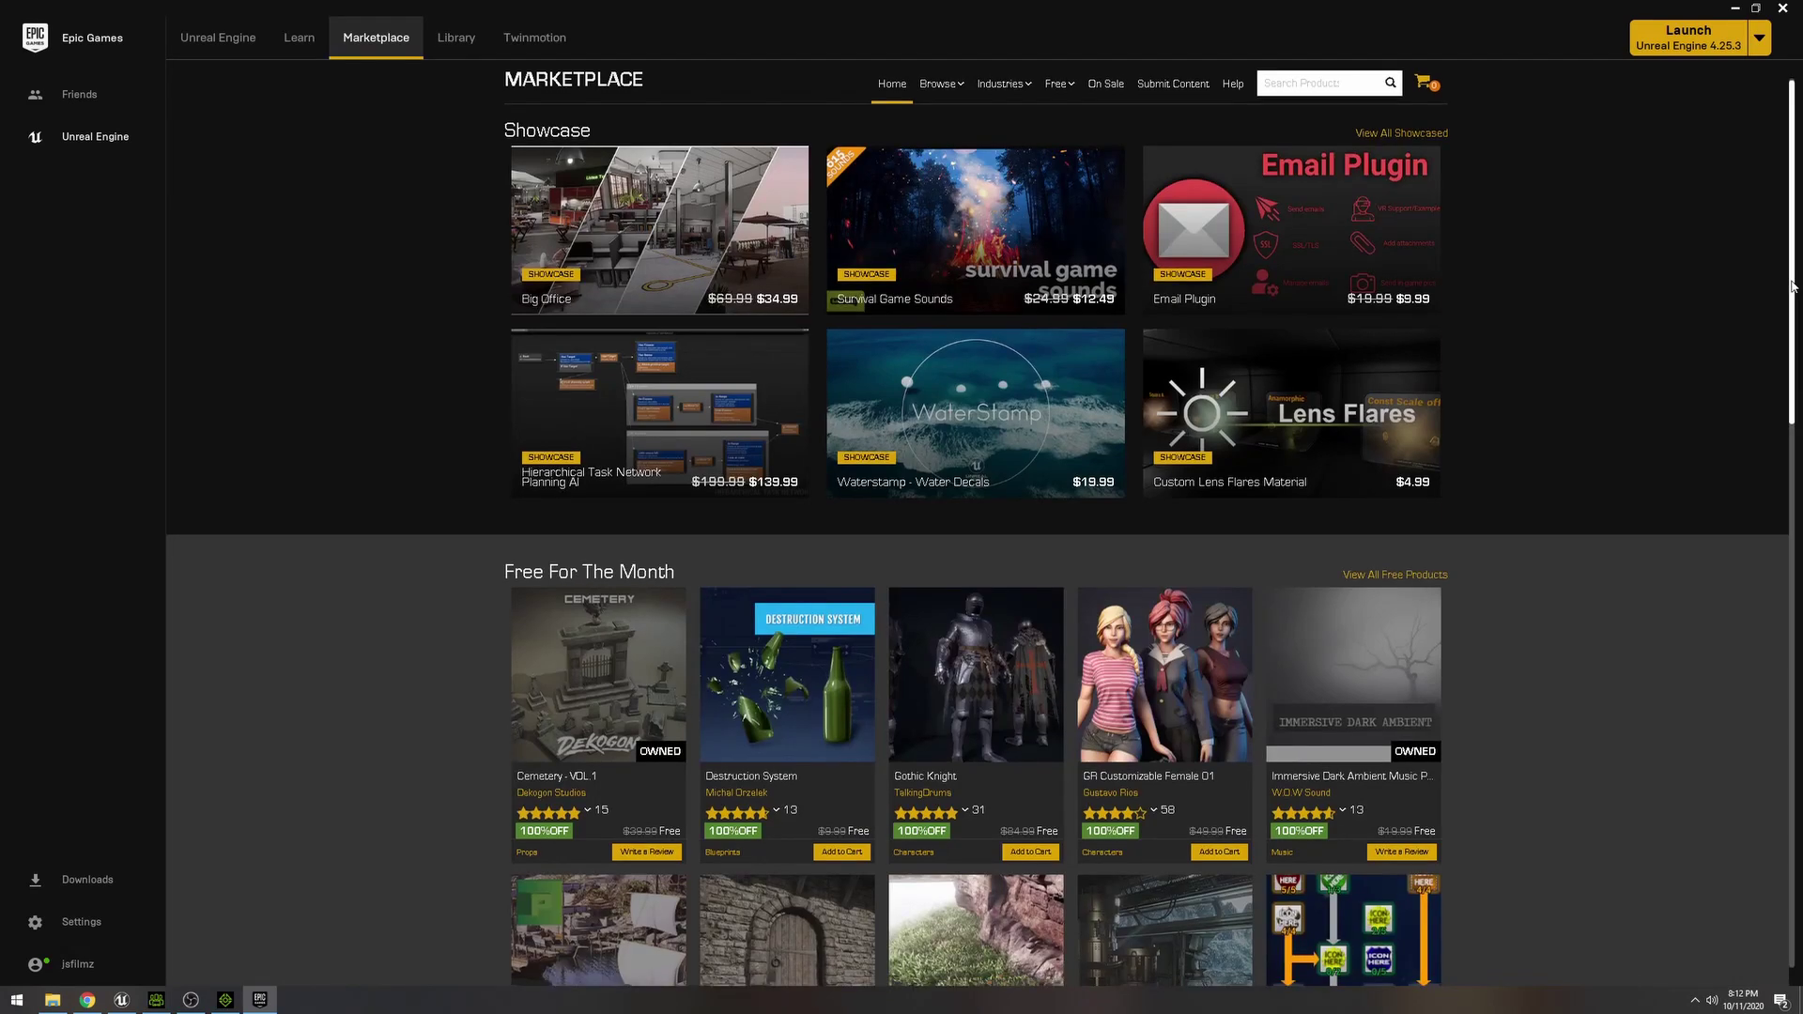
scroll(738, 338, "down", 3)
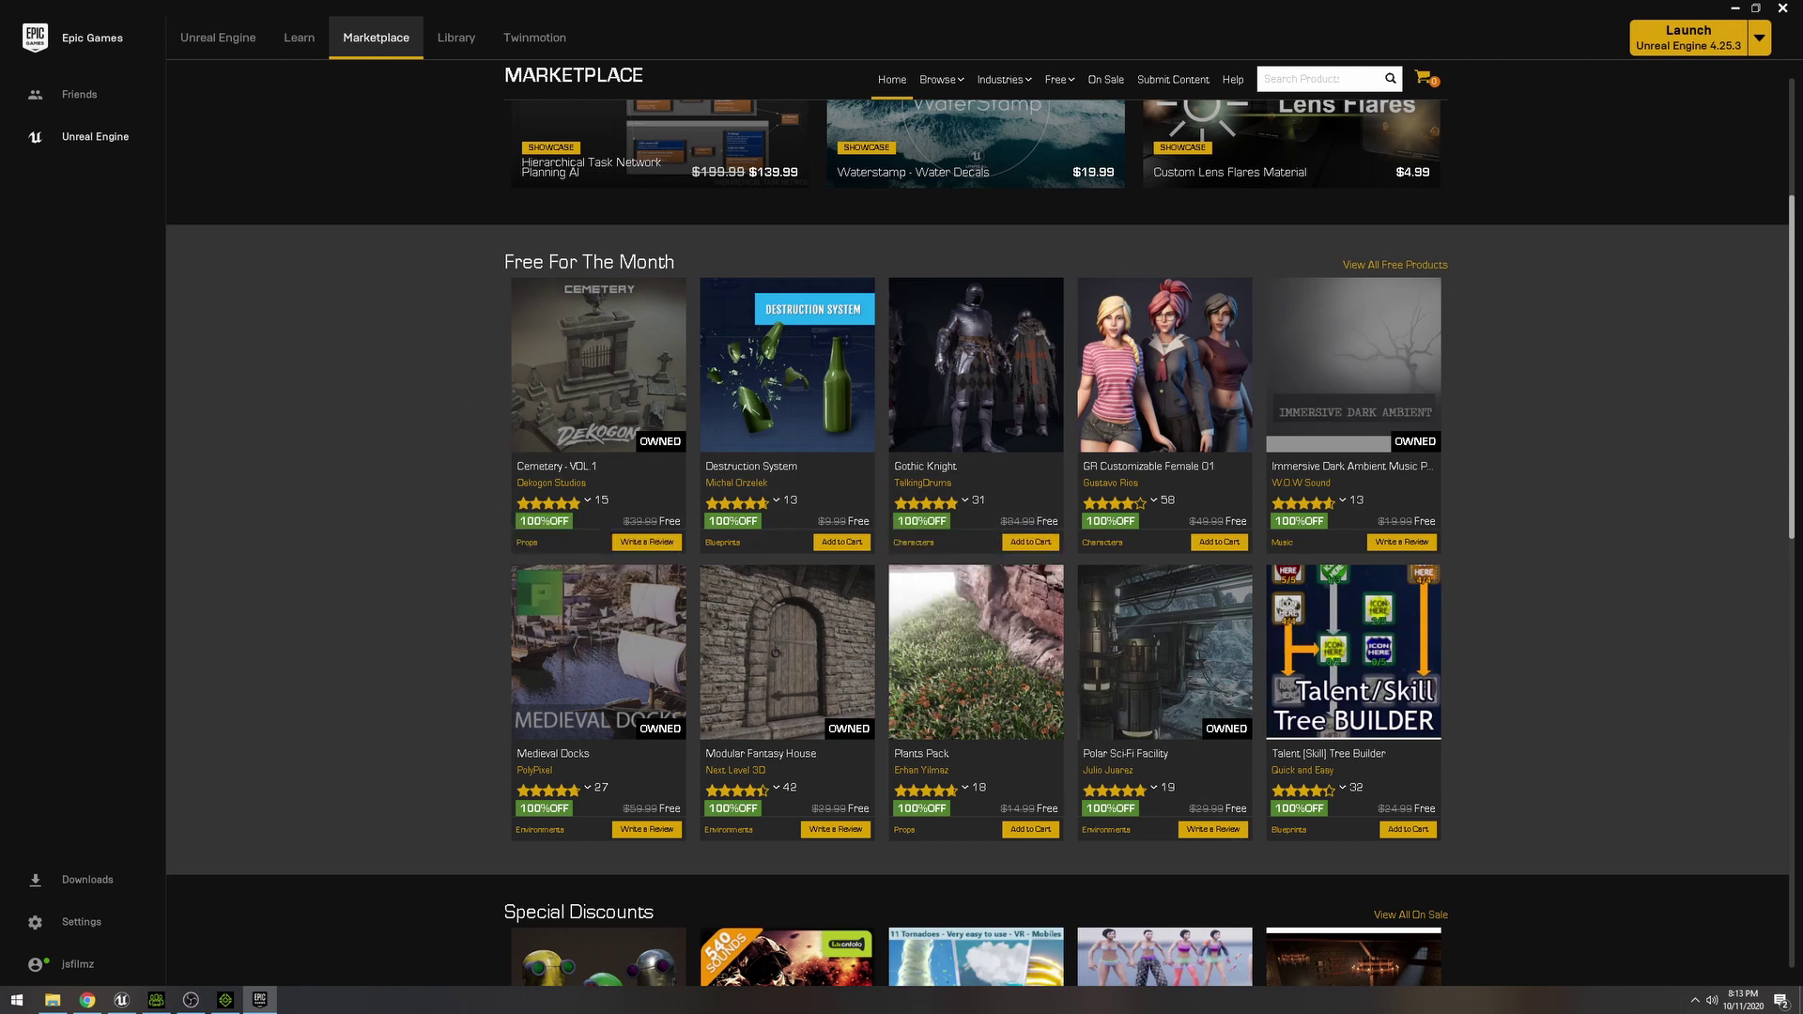
scroll(1791, 439, "up", 1)
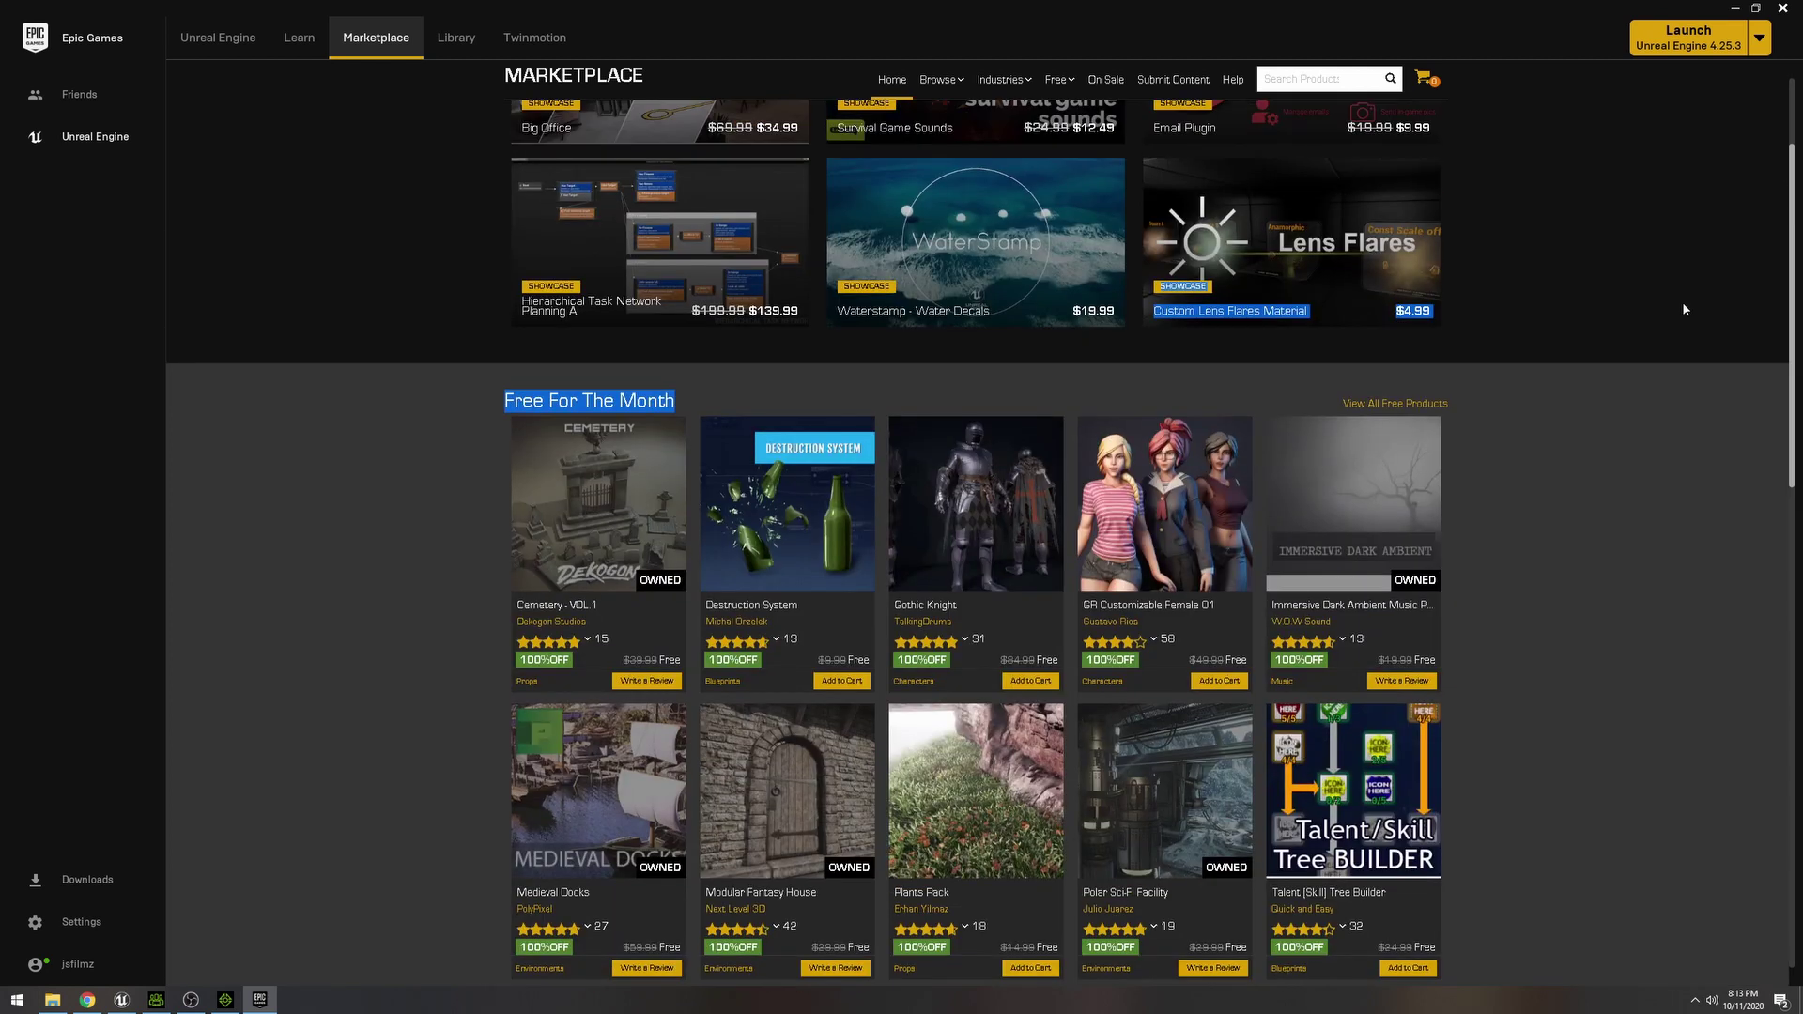
scroll(1791, 282, "up", 2)
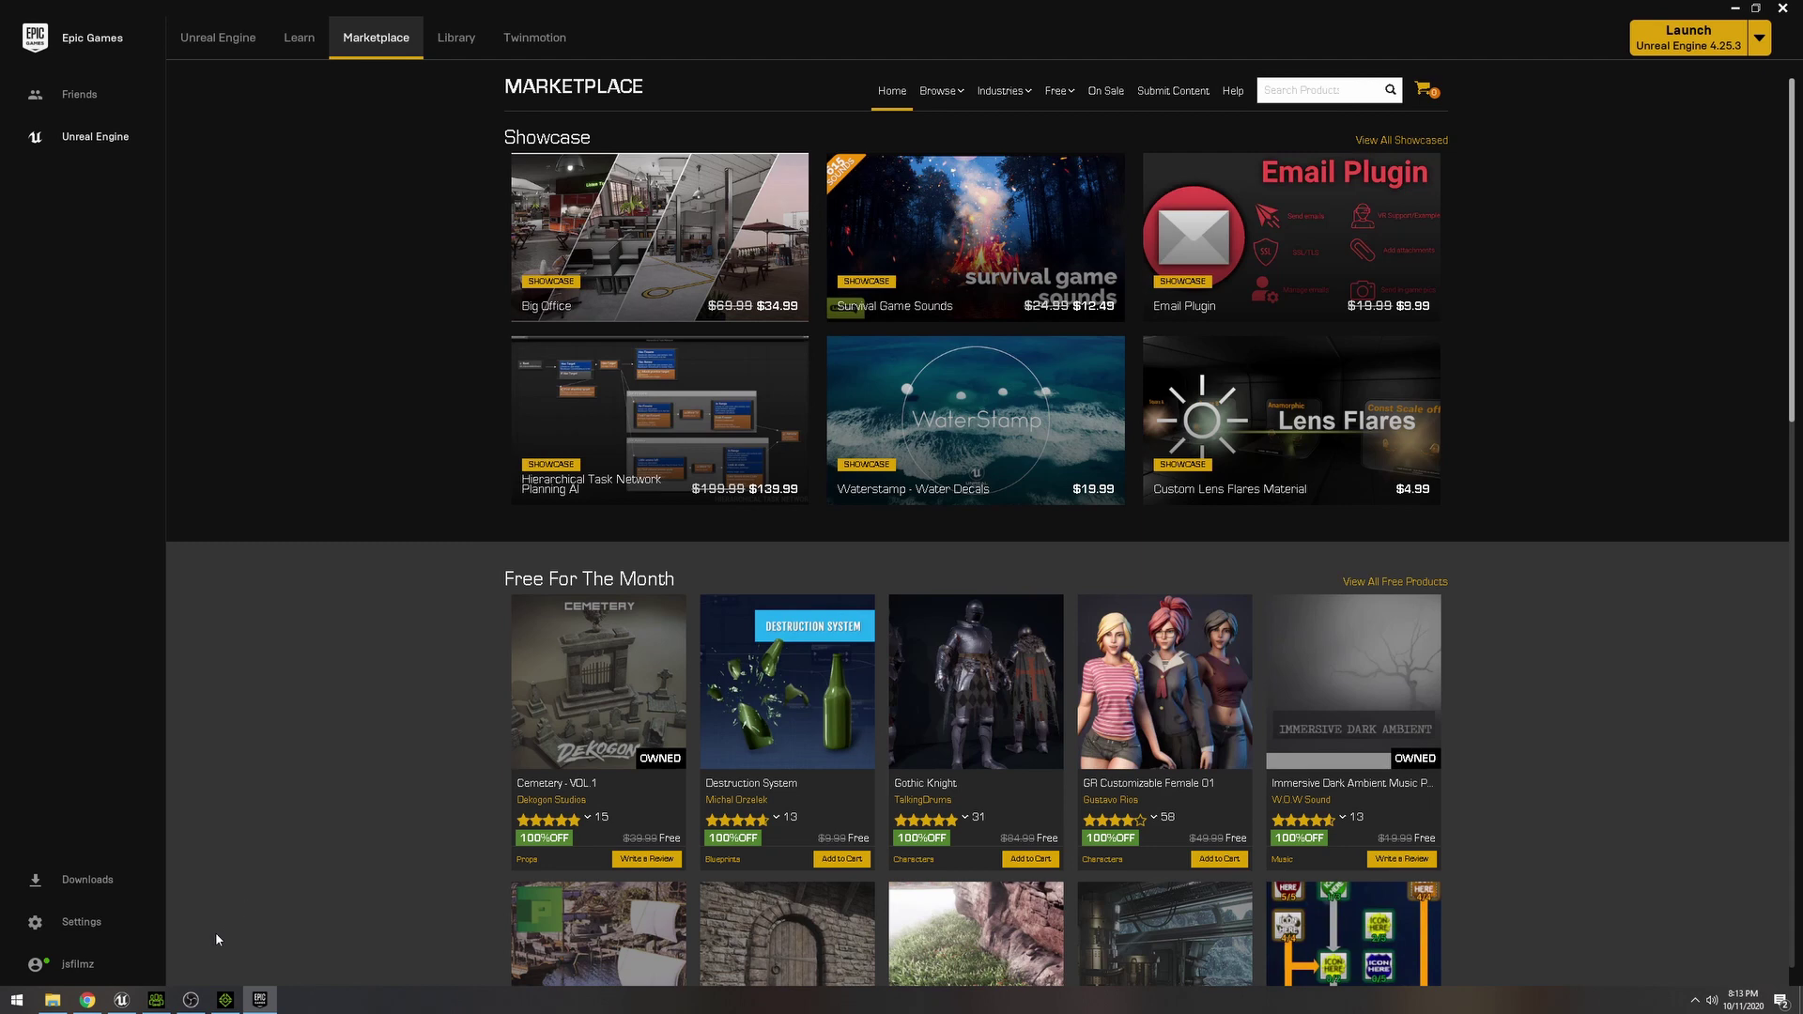
Switch back to the Unreal editor to restart Unreal Engine 4.25.3.
left_click(121, 999)
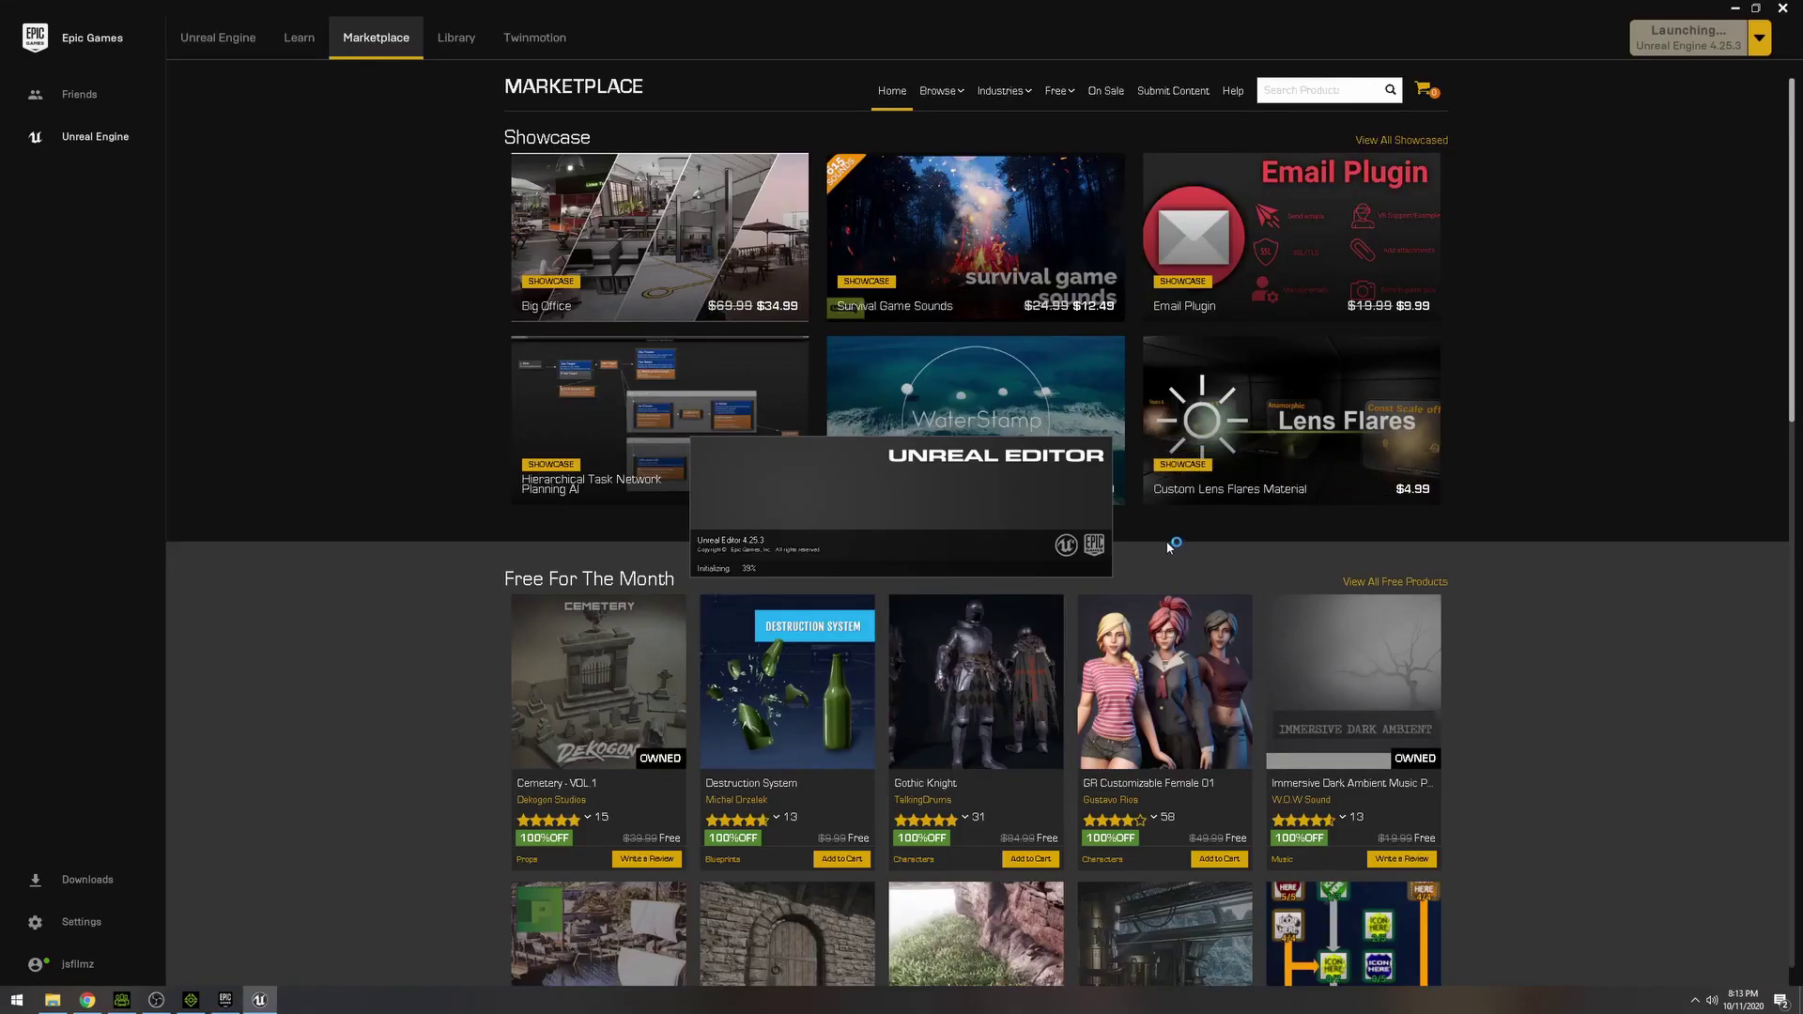
In iClone, apply the Talk serious motion from the 02_G6 Motion_Mason Perform templates to the CC_Base avatar and preview it.
mouse_move(656, 813)
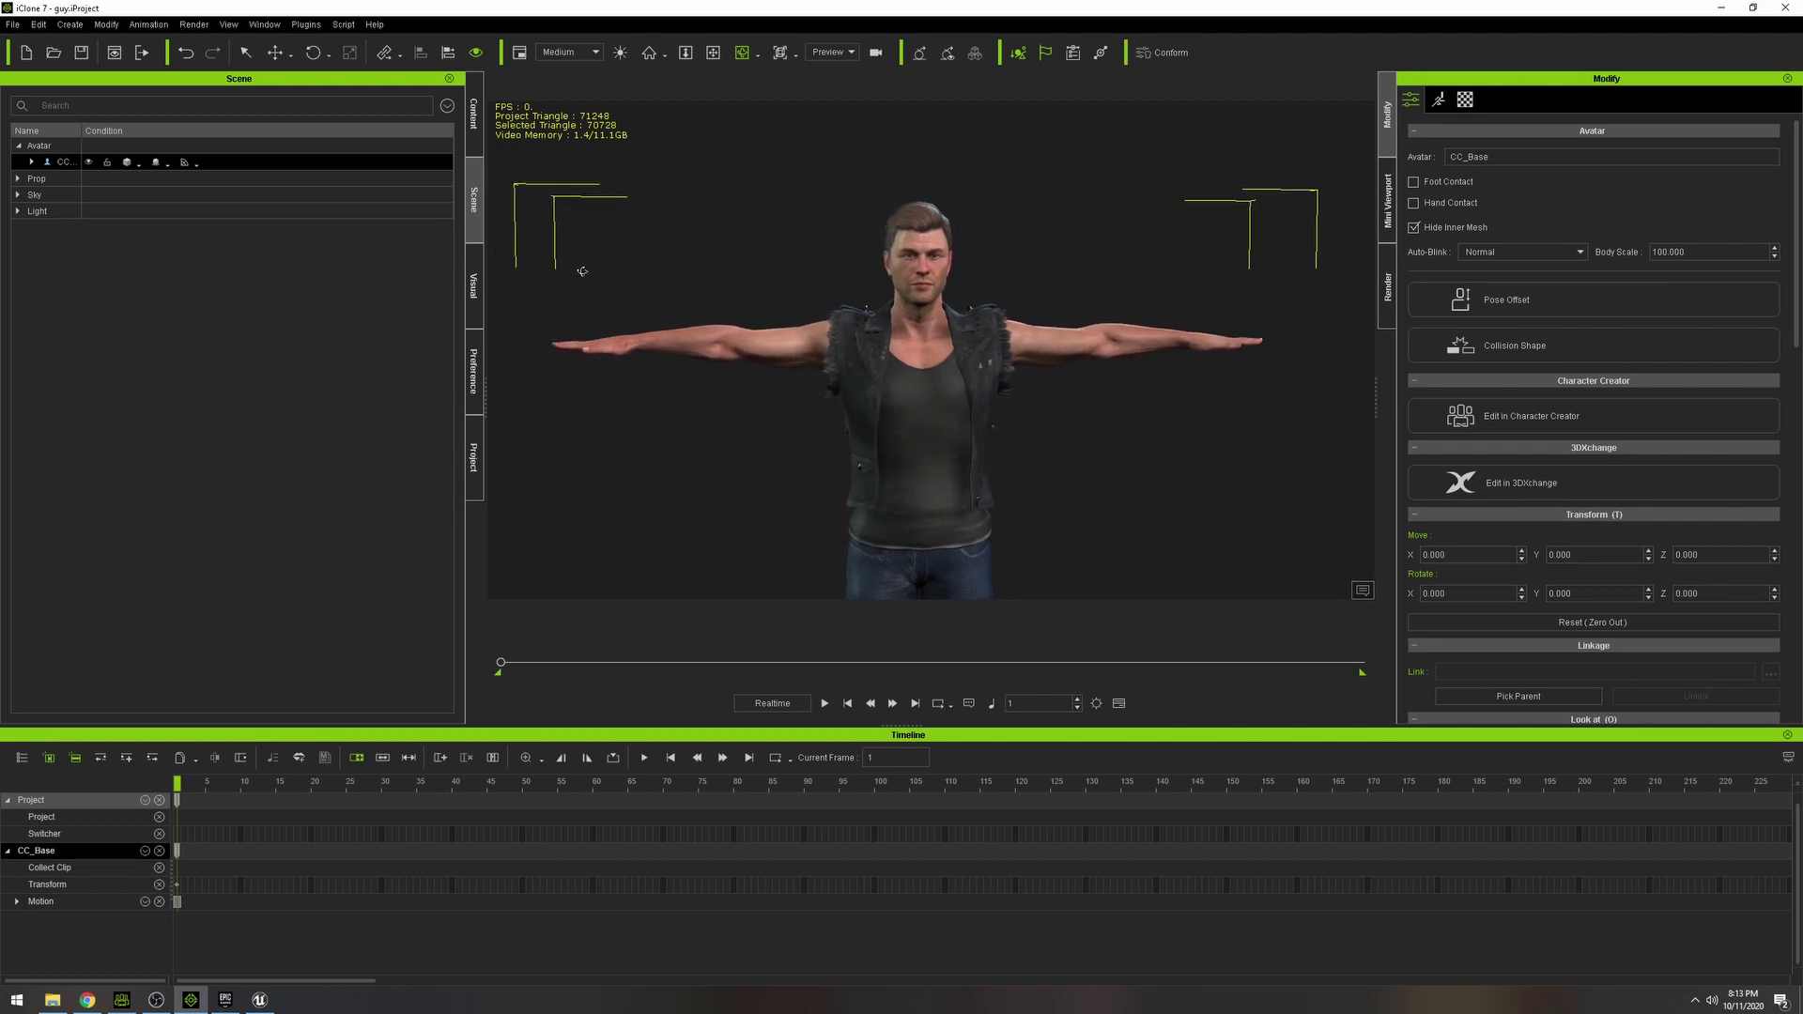
left_click(474, 113)
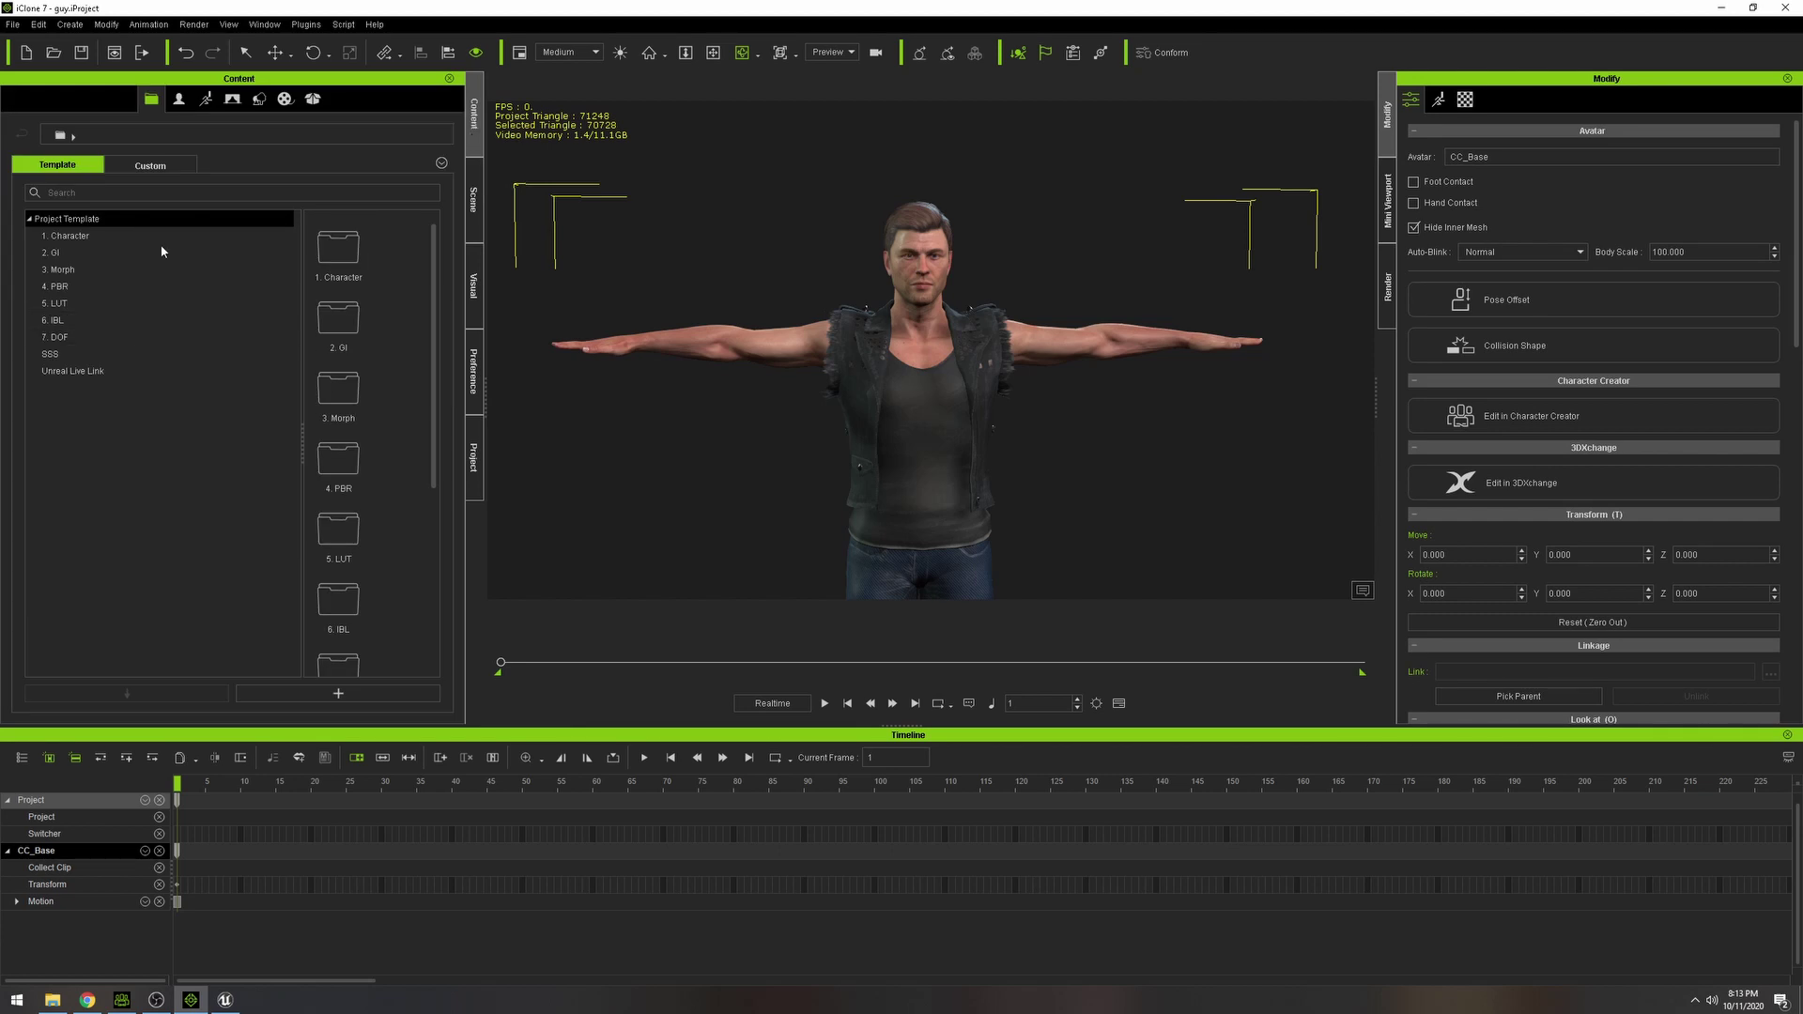
left_click(206, 98)
left_click(36, 270)
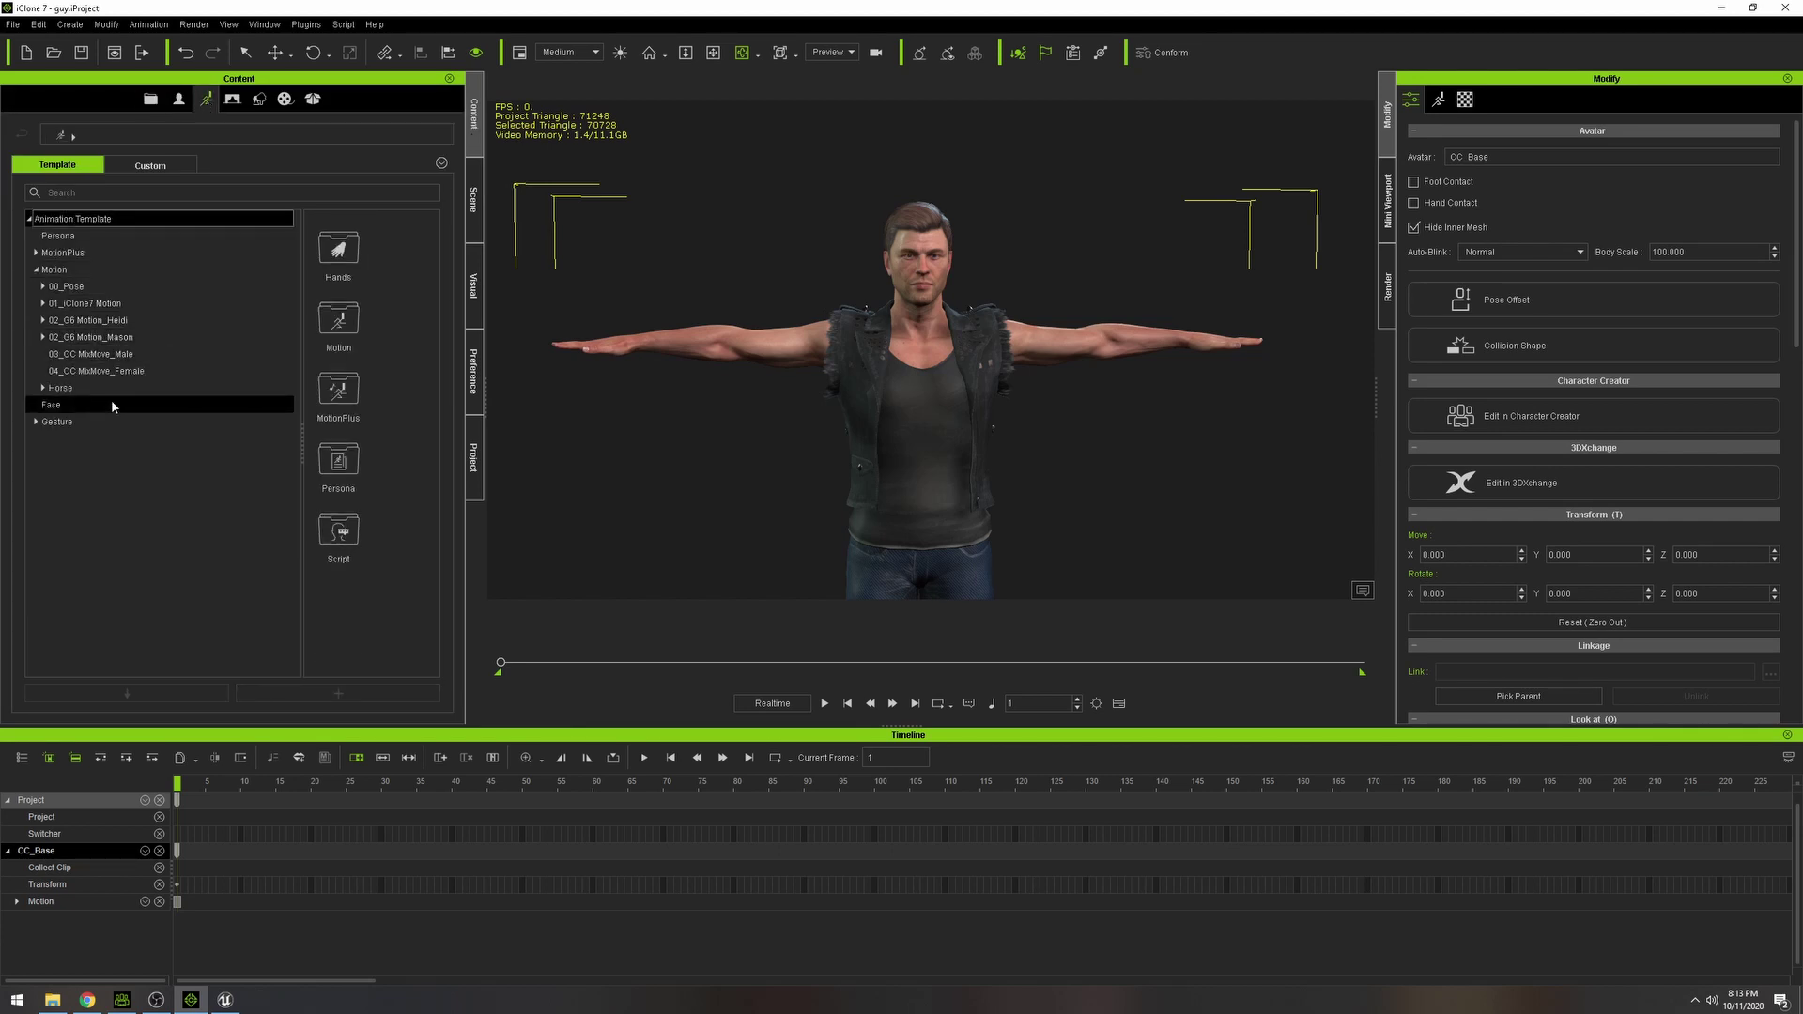
left_click(43, 338)
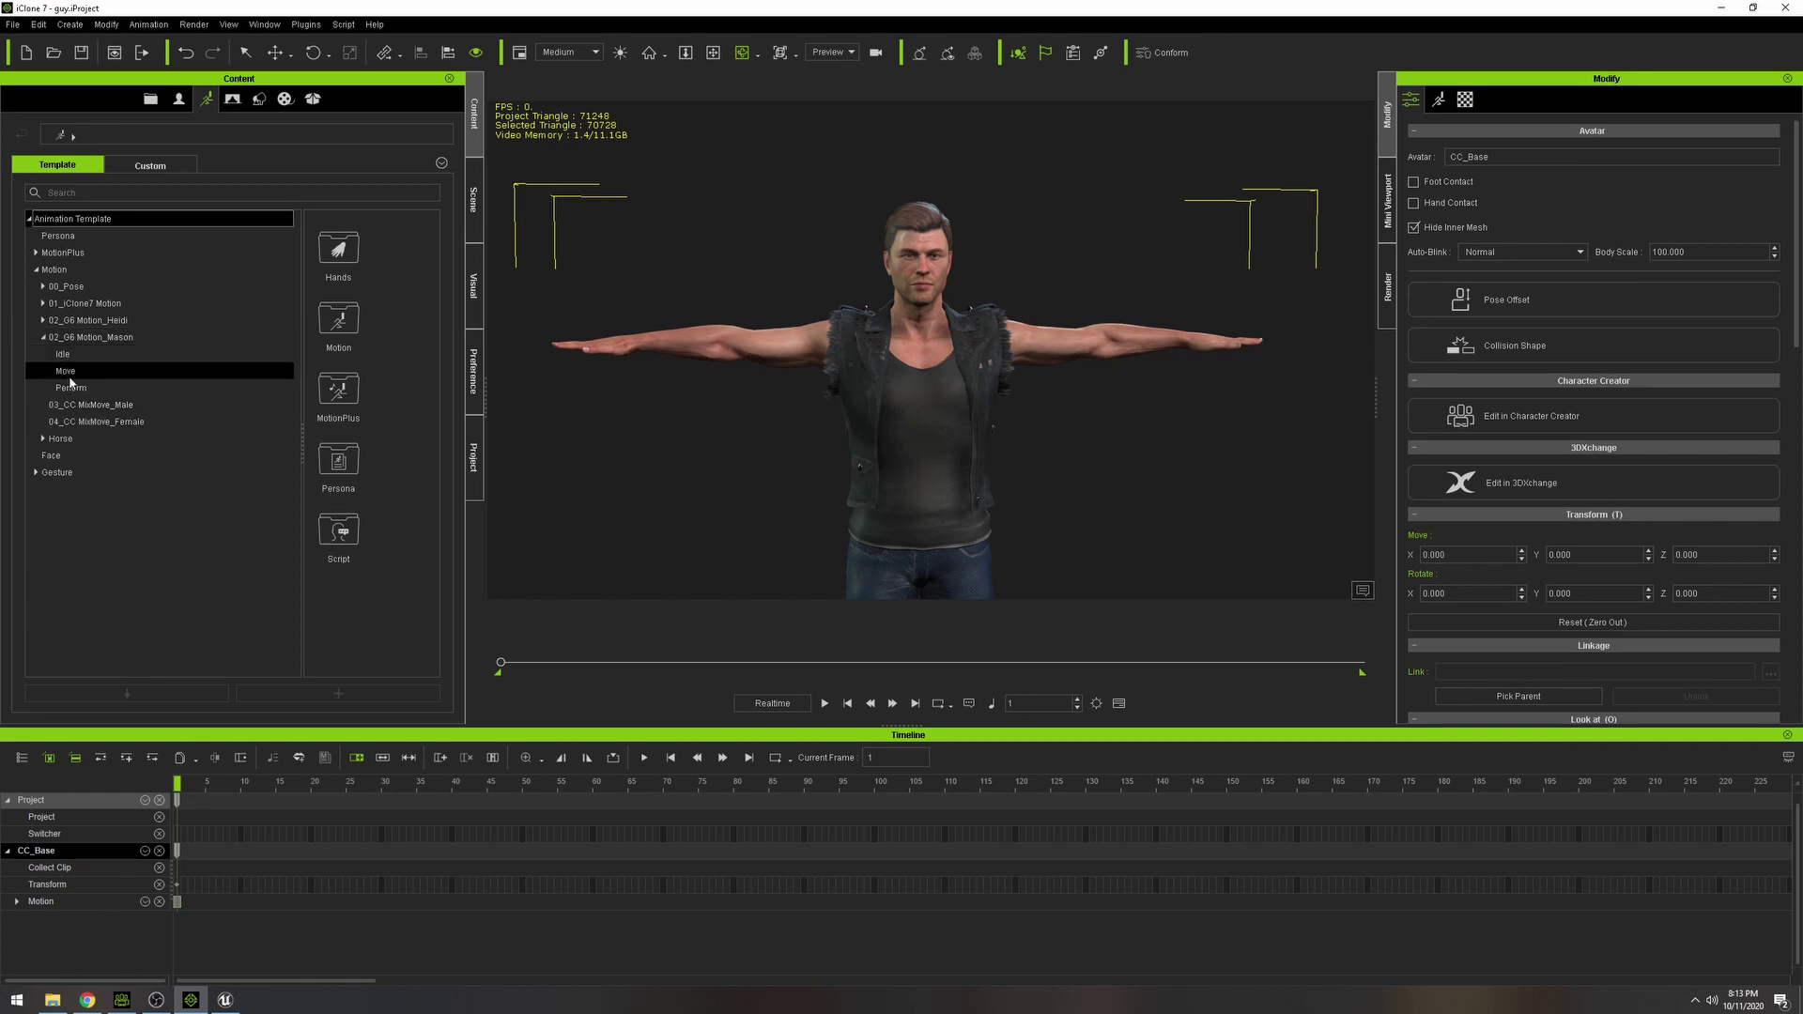
left_click(67, 372)
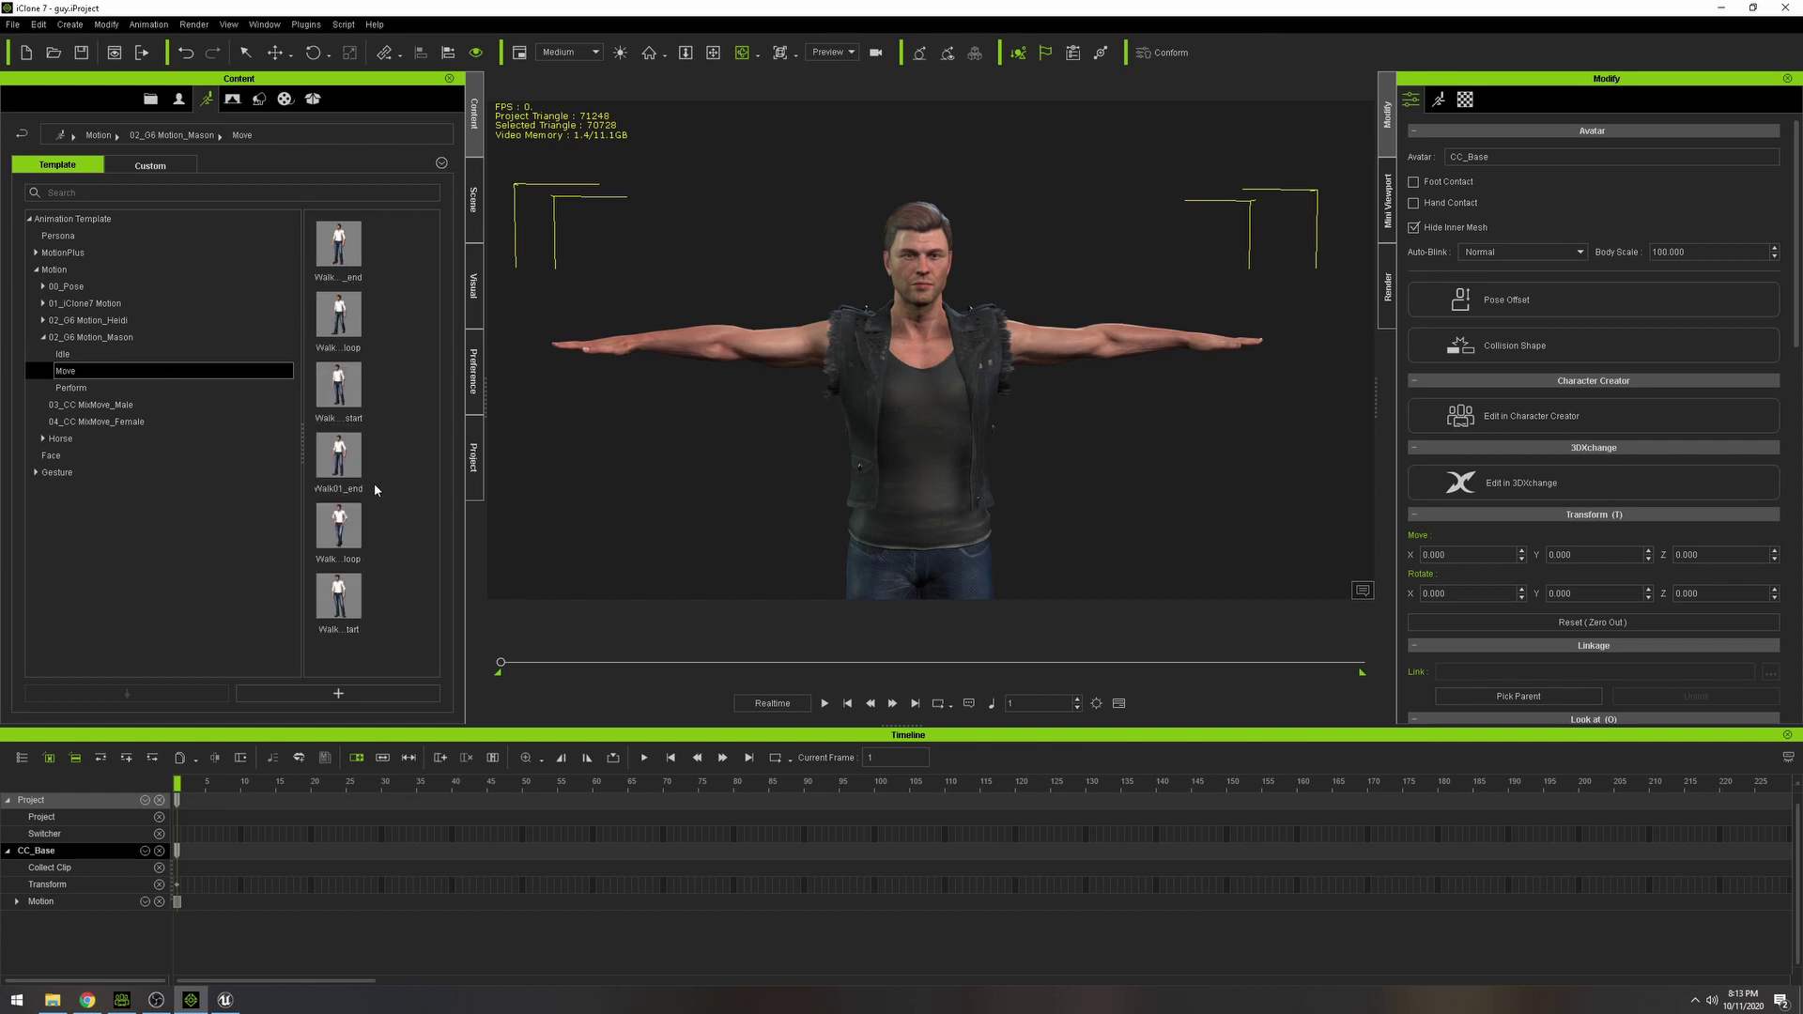
left_click(70, 388)
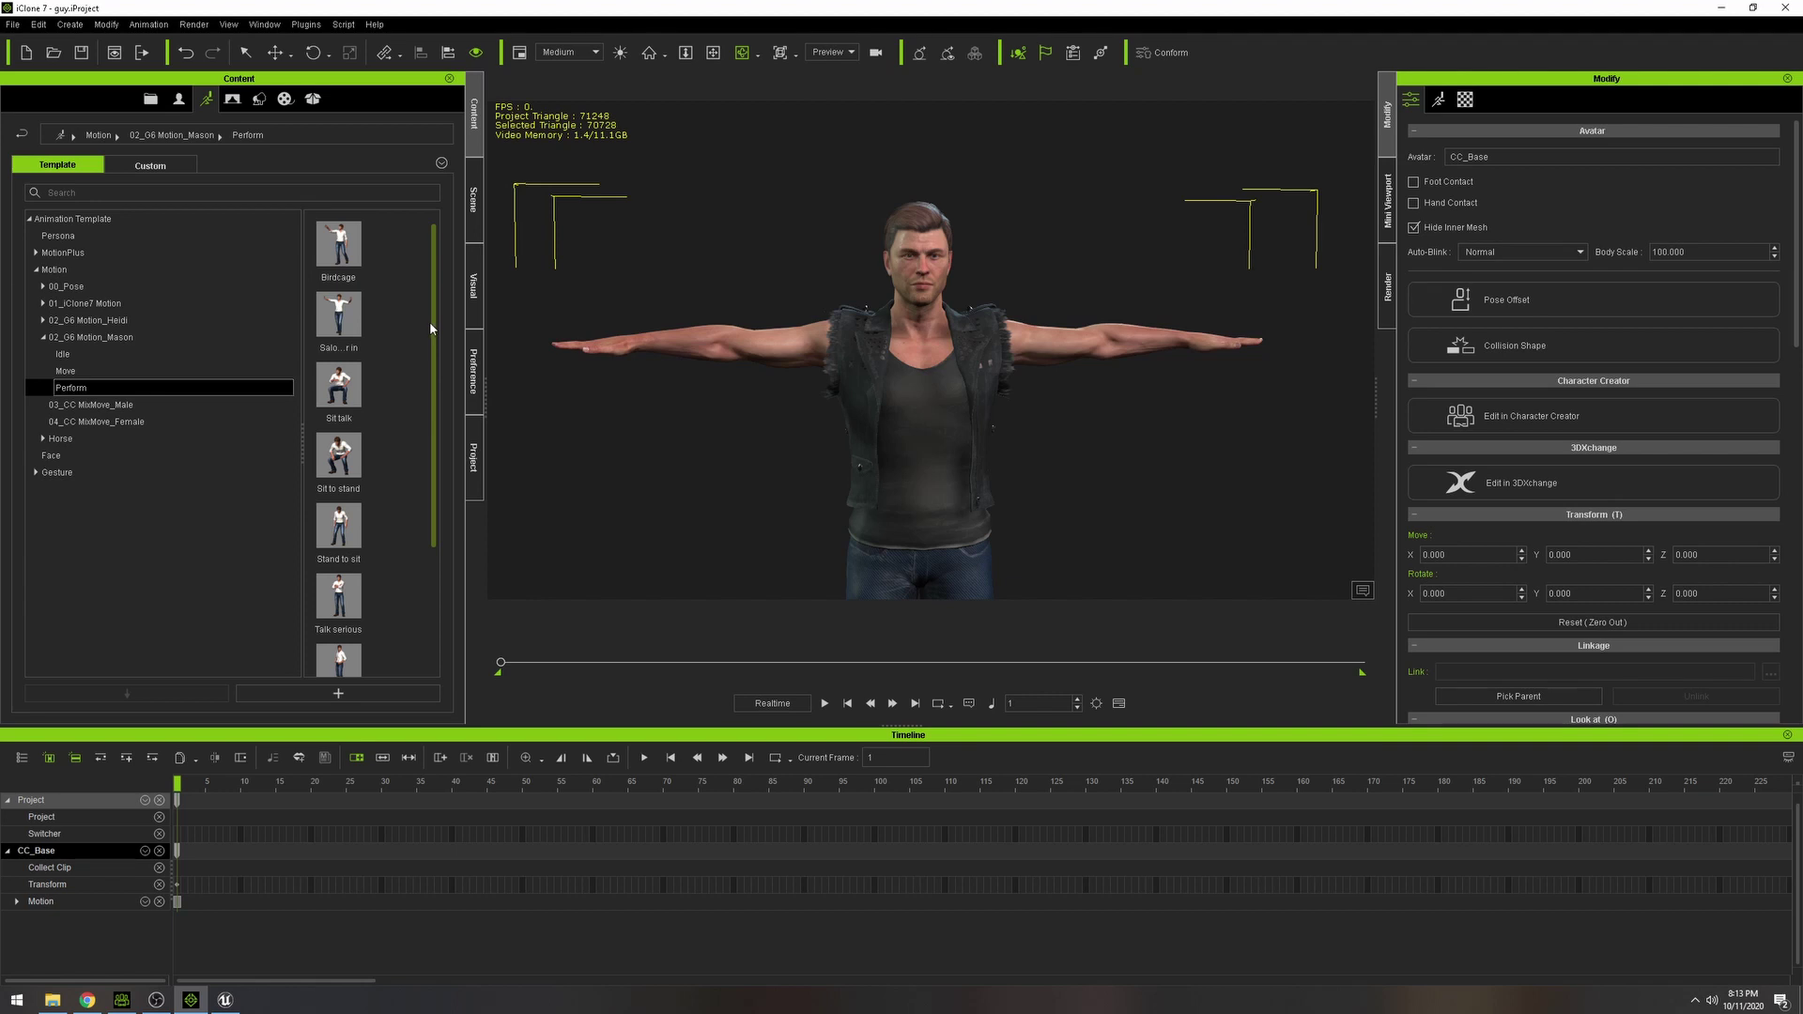
double_click(338, 601)
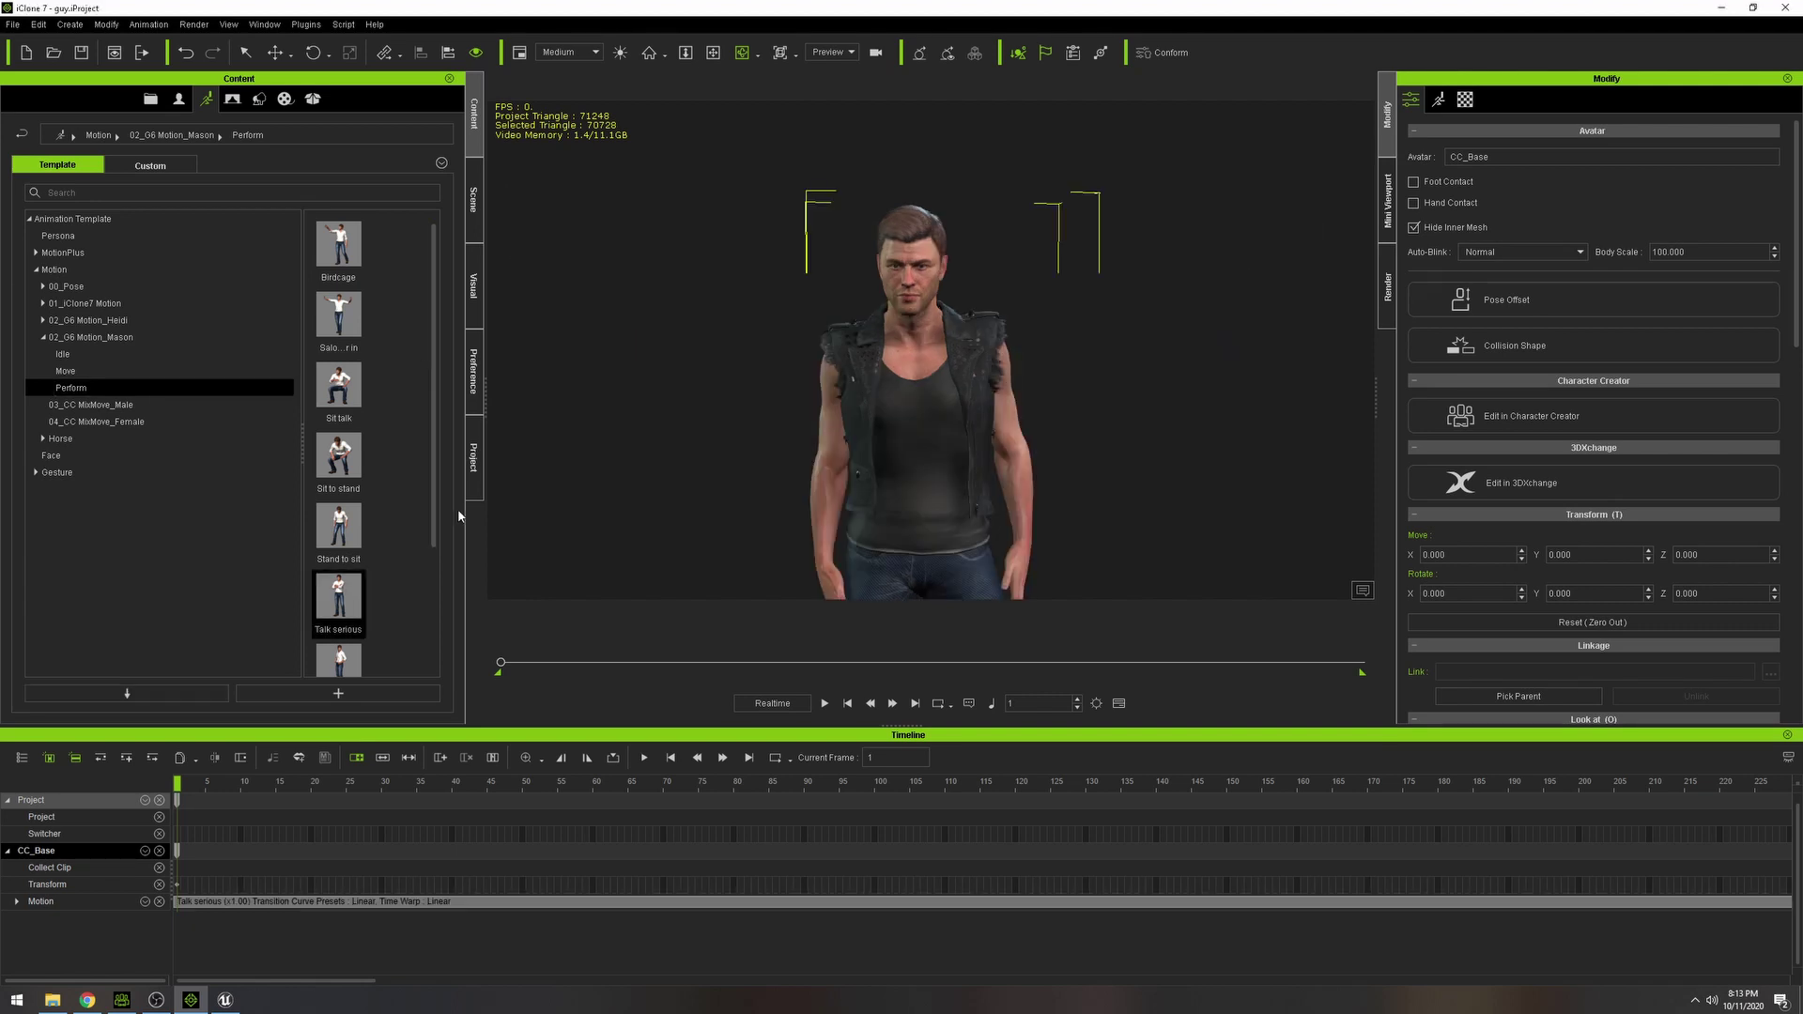
left_click(825, 704)
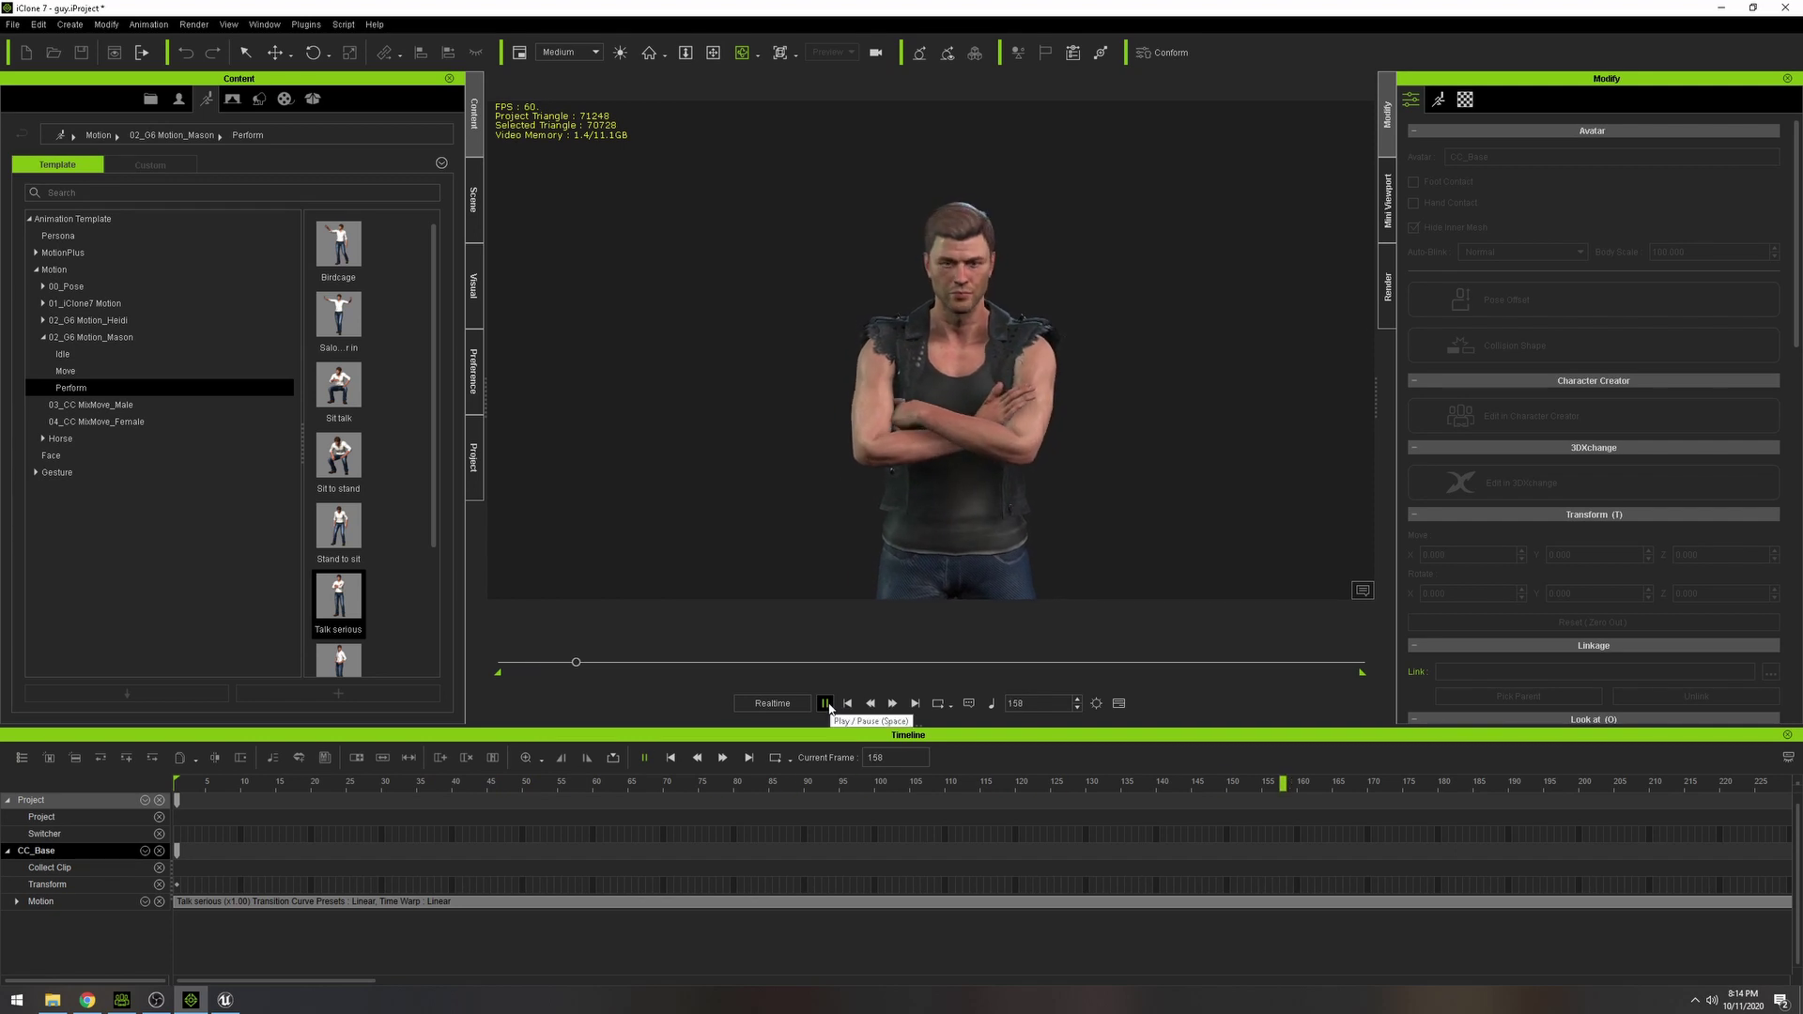
left_click(824, 703)
Expand the CC_Base avatar in the scene list and toggle the visibility of the avatar and its hair mesh off and on.
left_click(474, 200)
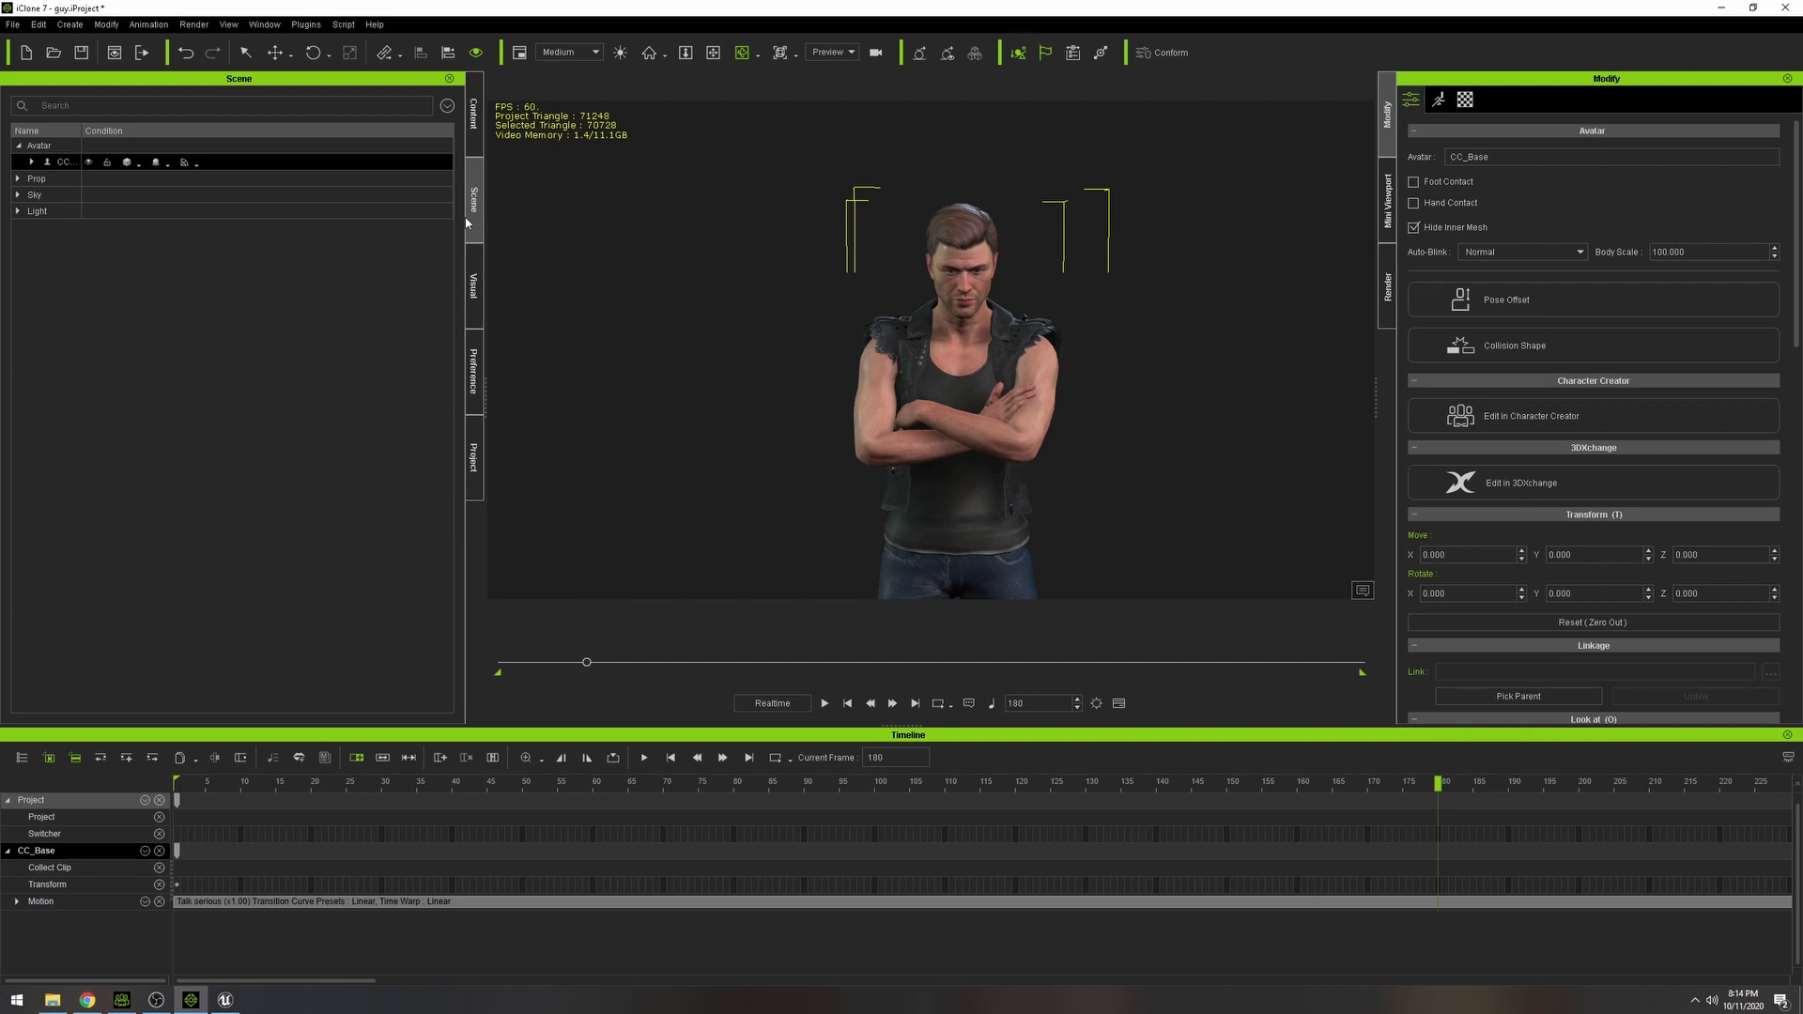
left_click(31, 162)
left_click(89, 162)
left_click(89, 162)
left_click(89, 180)
left_click(89, 180)
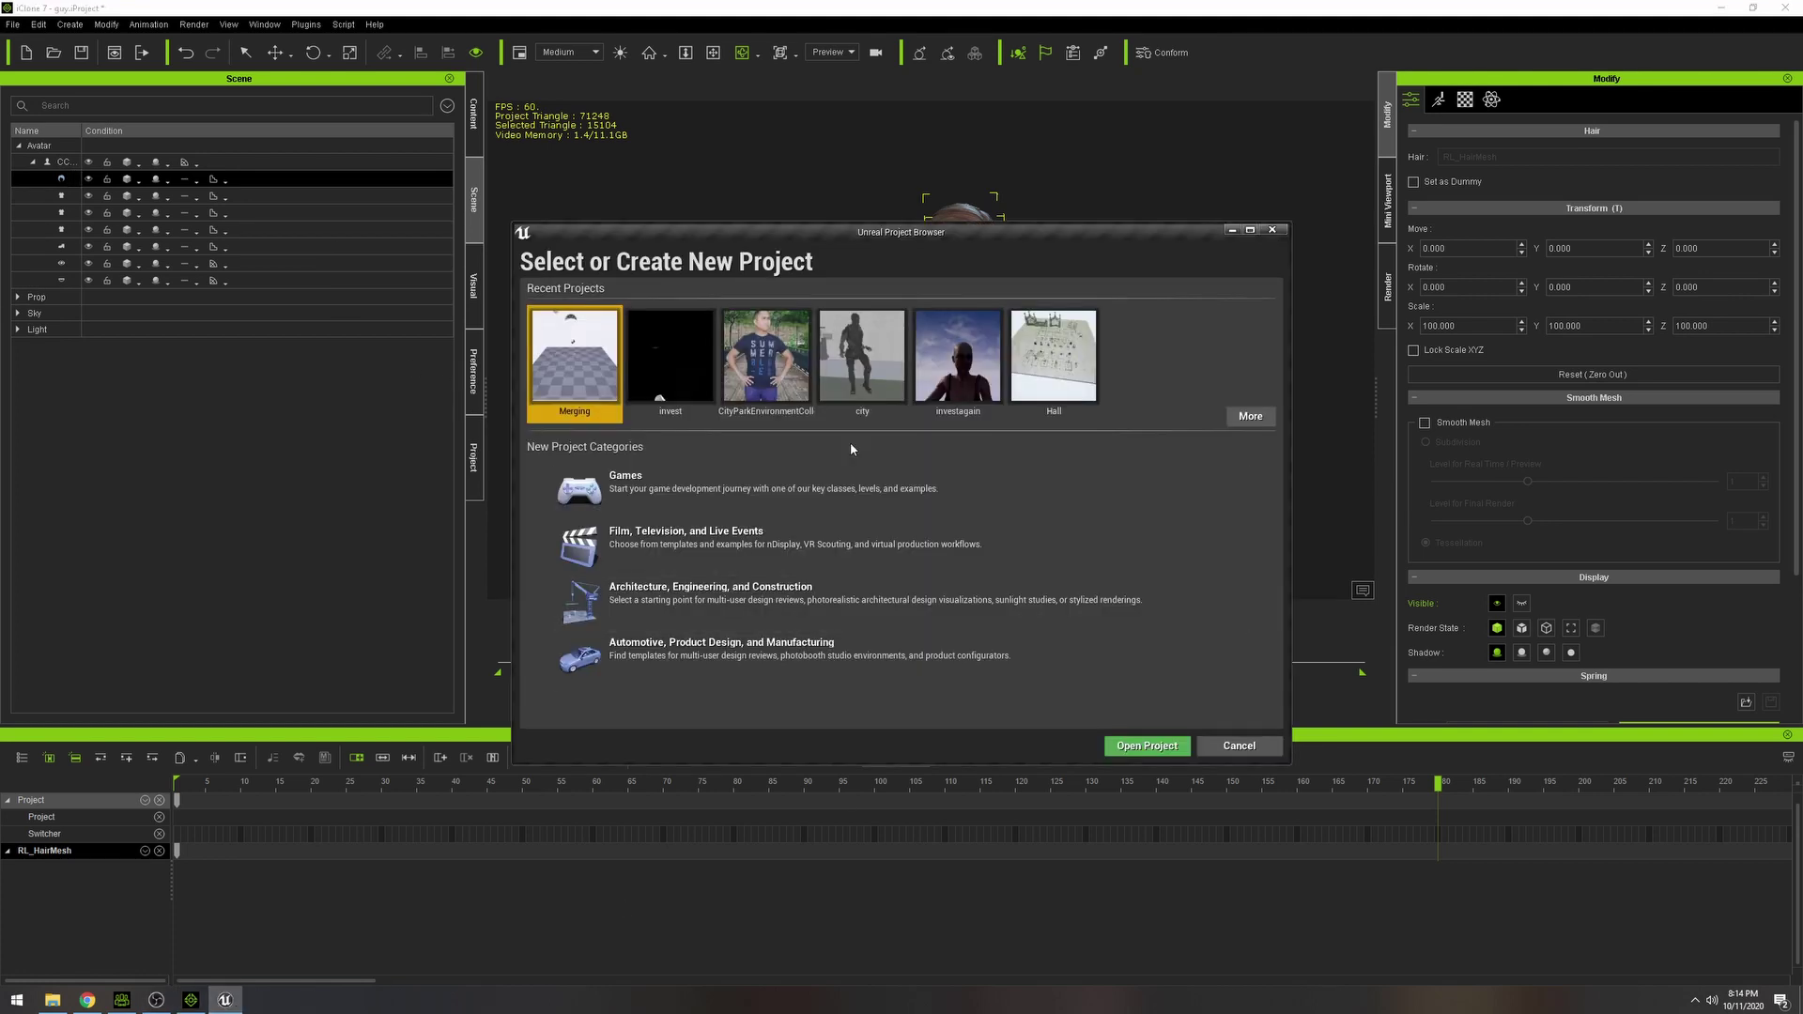
Open the Merging project and load the Interrogation map from the Interrogation environment's Maps folder.
double_click(572, 399)
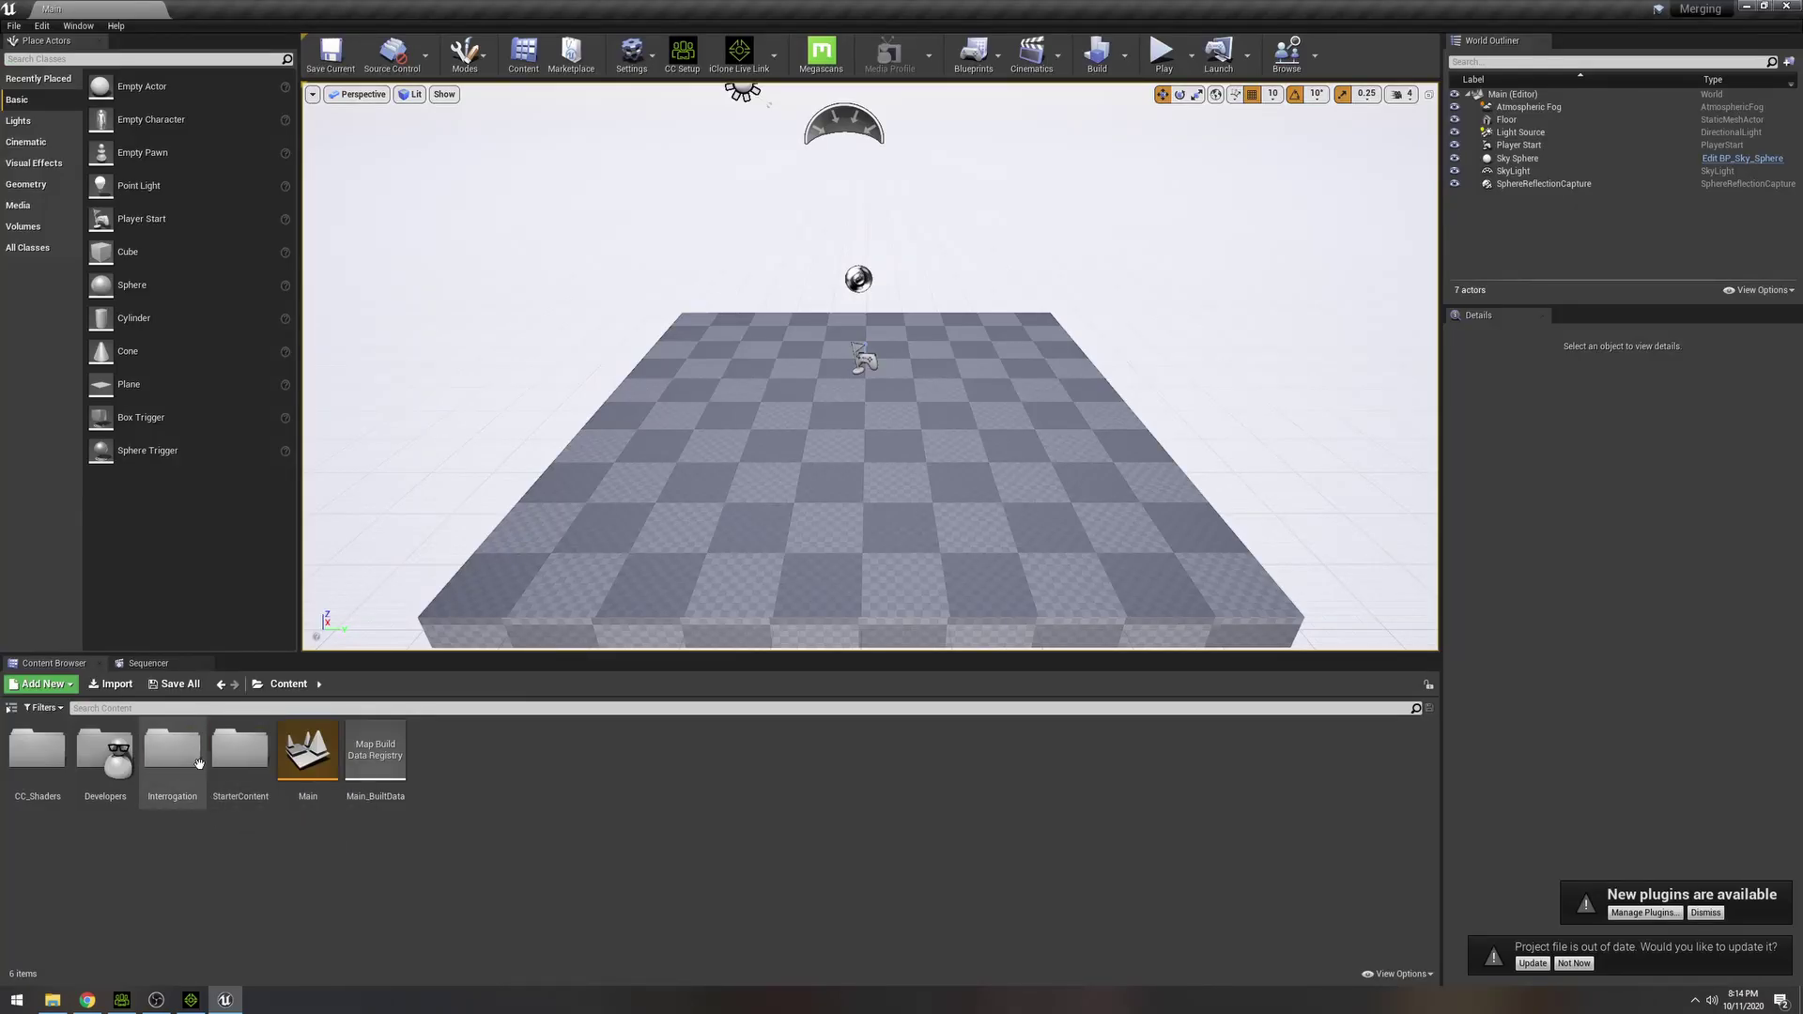
double_click(187, 756)
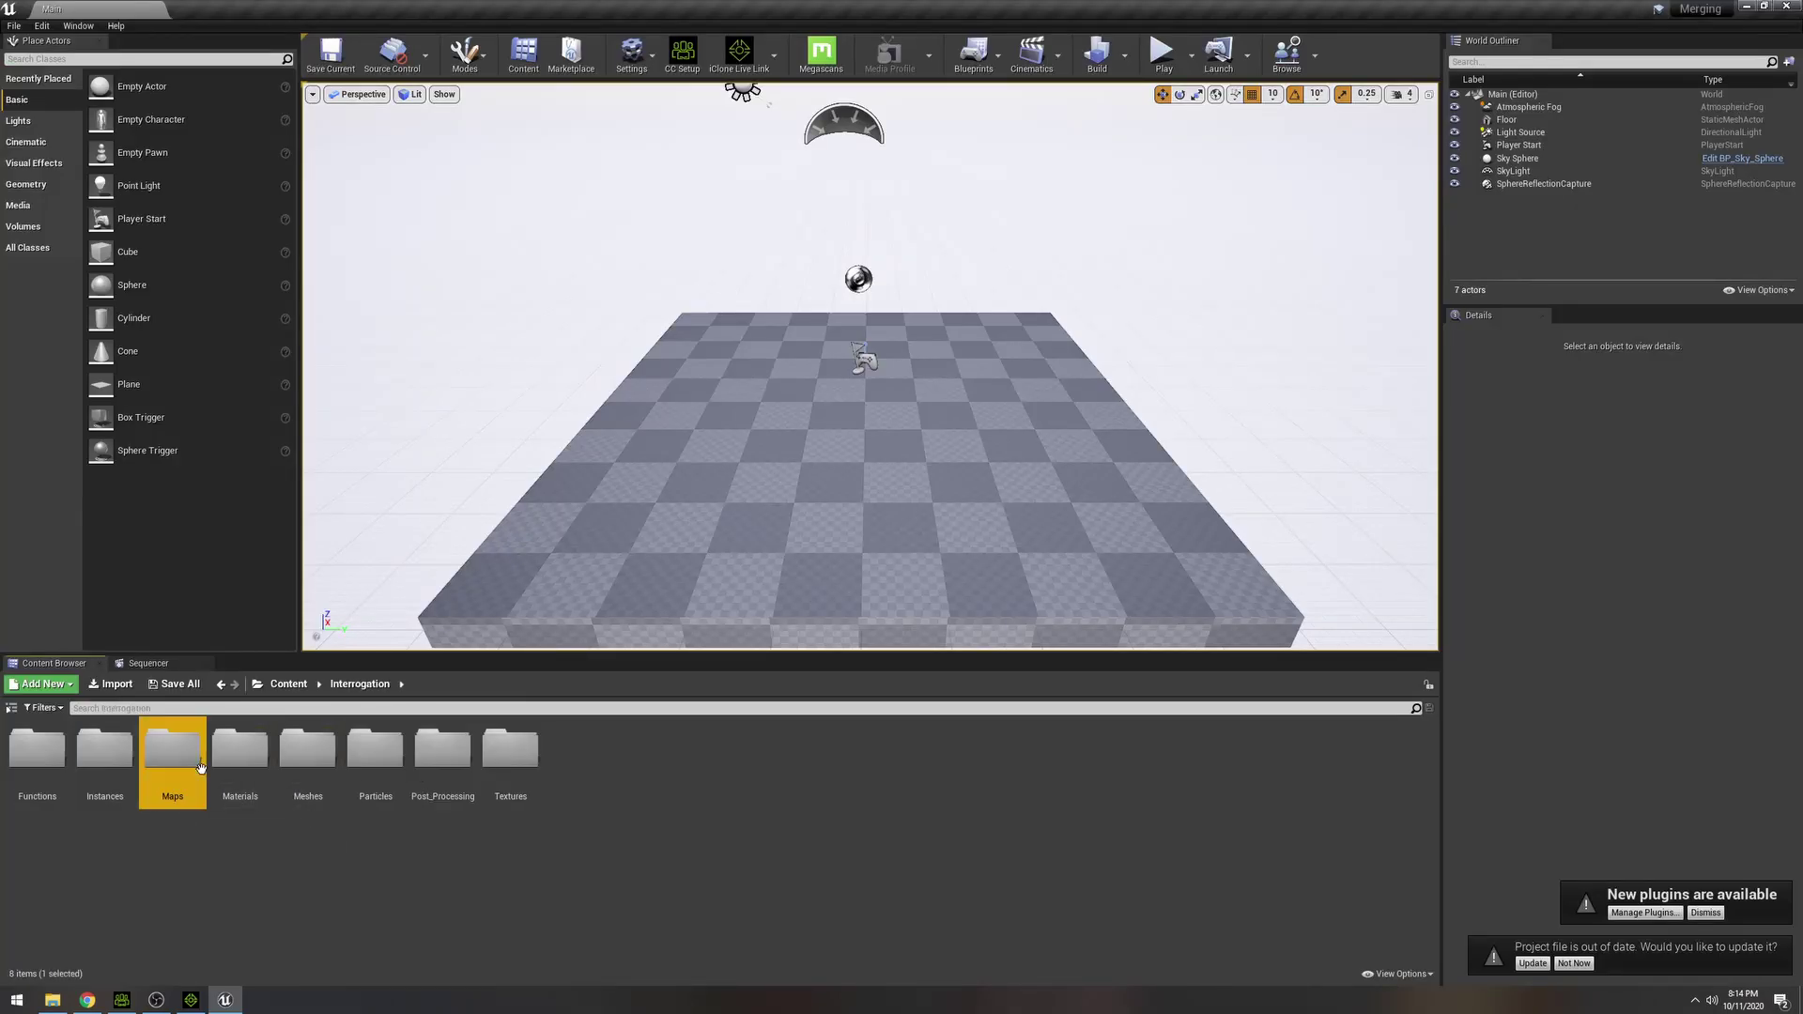
double_click(173, 752)
double_click(17, 762)
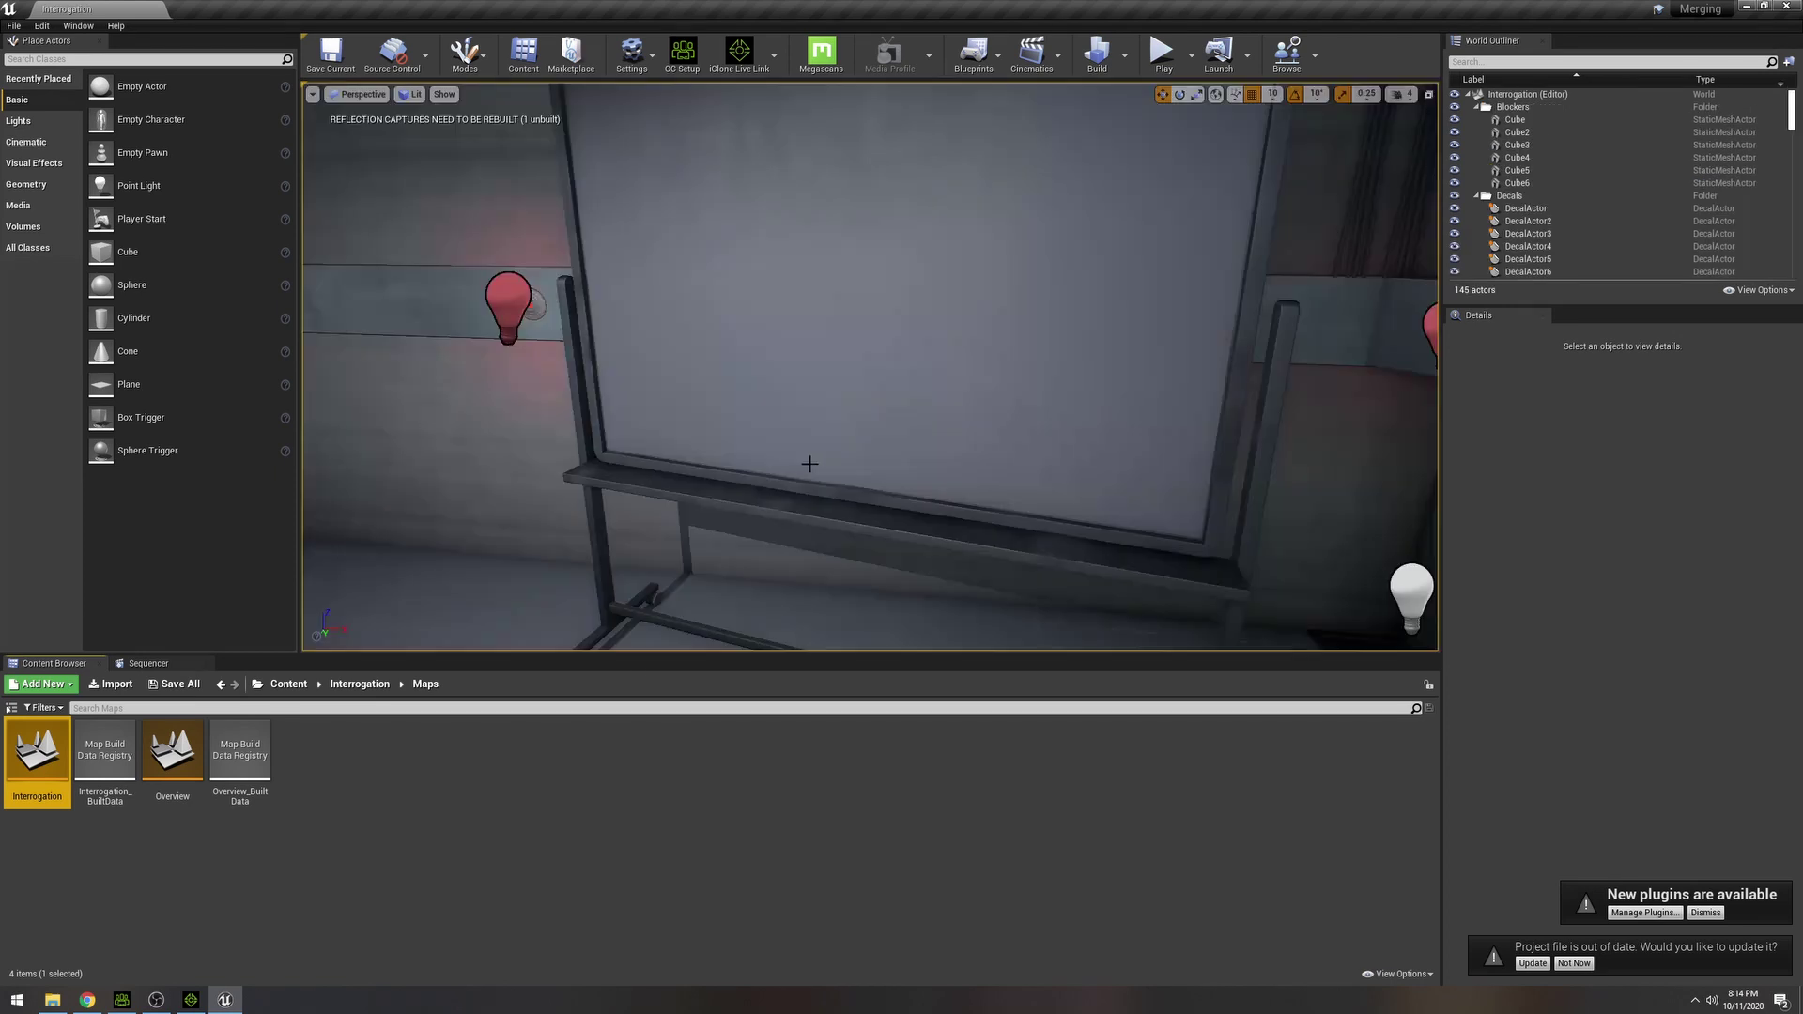
Look around the loaded Interrogation level and back out to see the whole room from outside.
scroll(820, 484, "down", 5)
right_click_drag(877, 444, 757, 432)
scroll(877, 444, "down", 3)
scroll(877, 444, "up", 1)
right_click_drag(877, 445, 1005, 444)
scroll(877, 444, "down", 3)
key("s")
right_click_drag(877, 444, 844, 411)
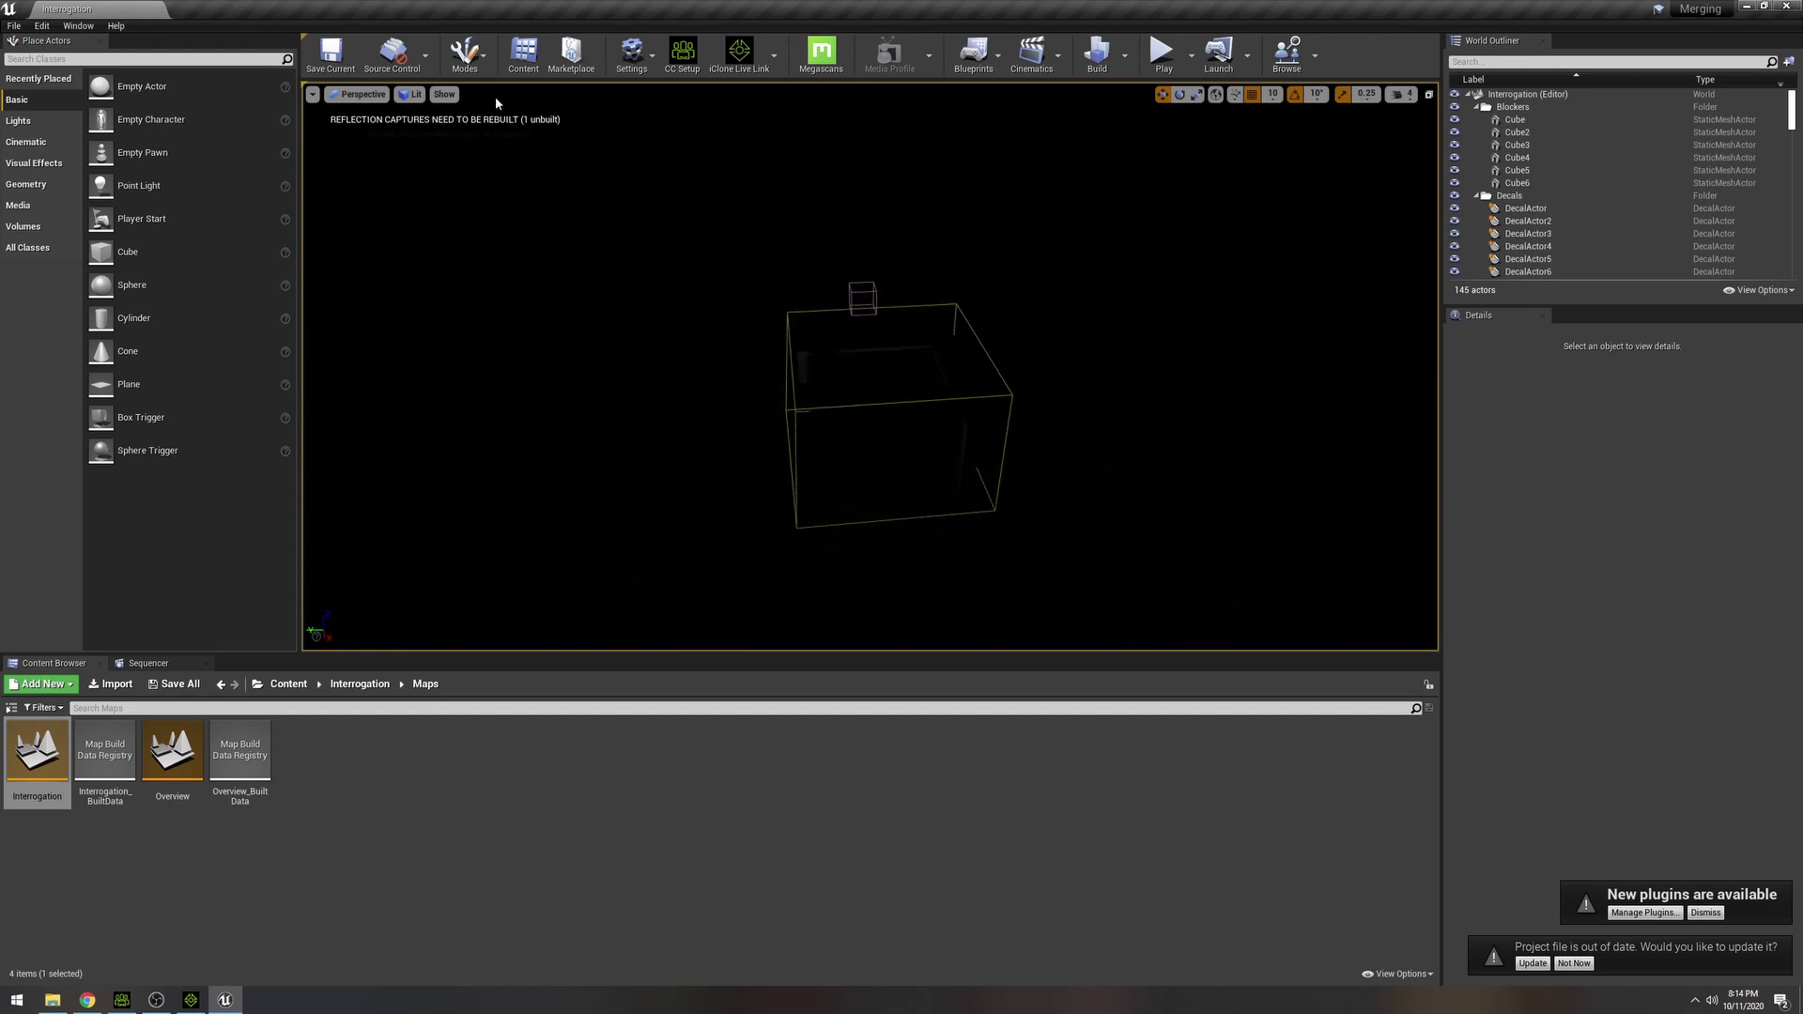
Try another viewport view mode, restore Lit, and go back inside the interrogation room.
left_click(411, 94)
left_click(423, 139)
right_click_drag(443, 149, 422, 124)
left_click(414, 94)
left_click(425, 123)
key("w")
key("w")
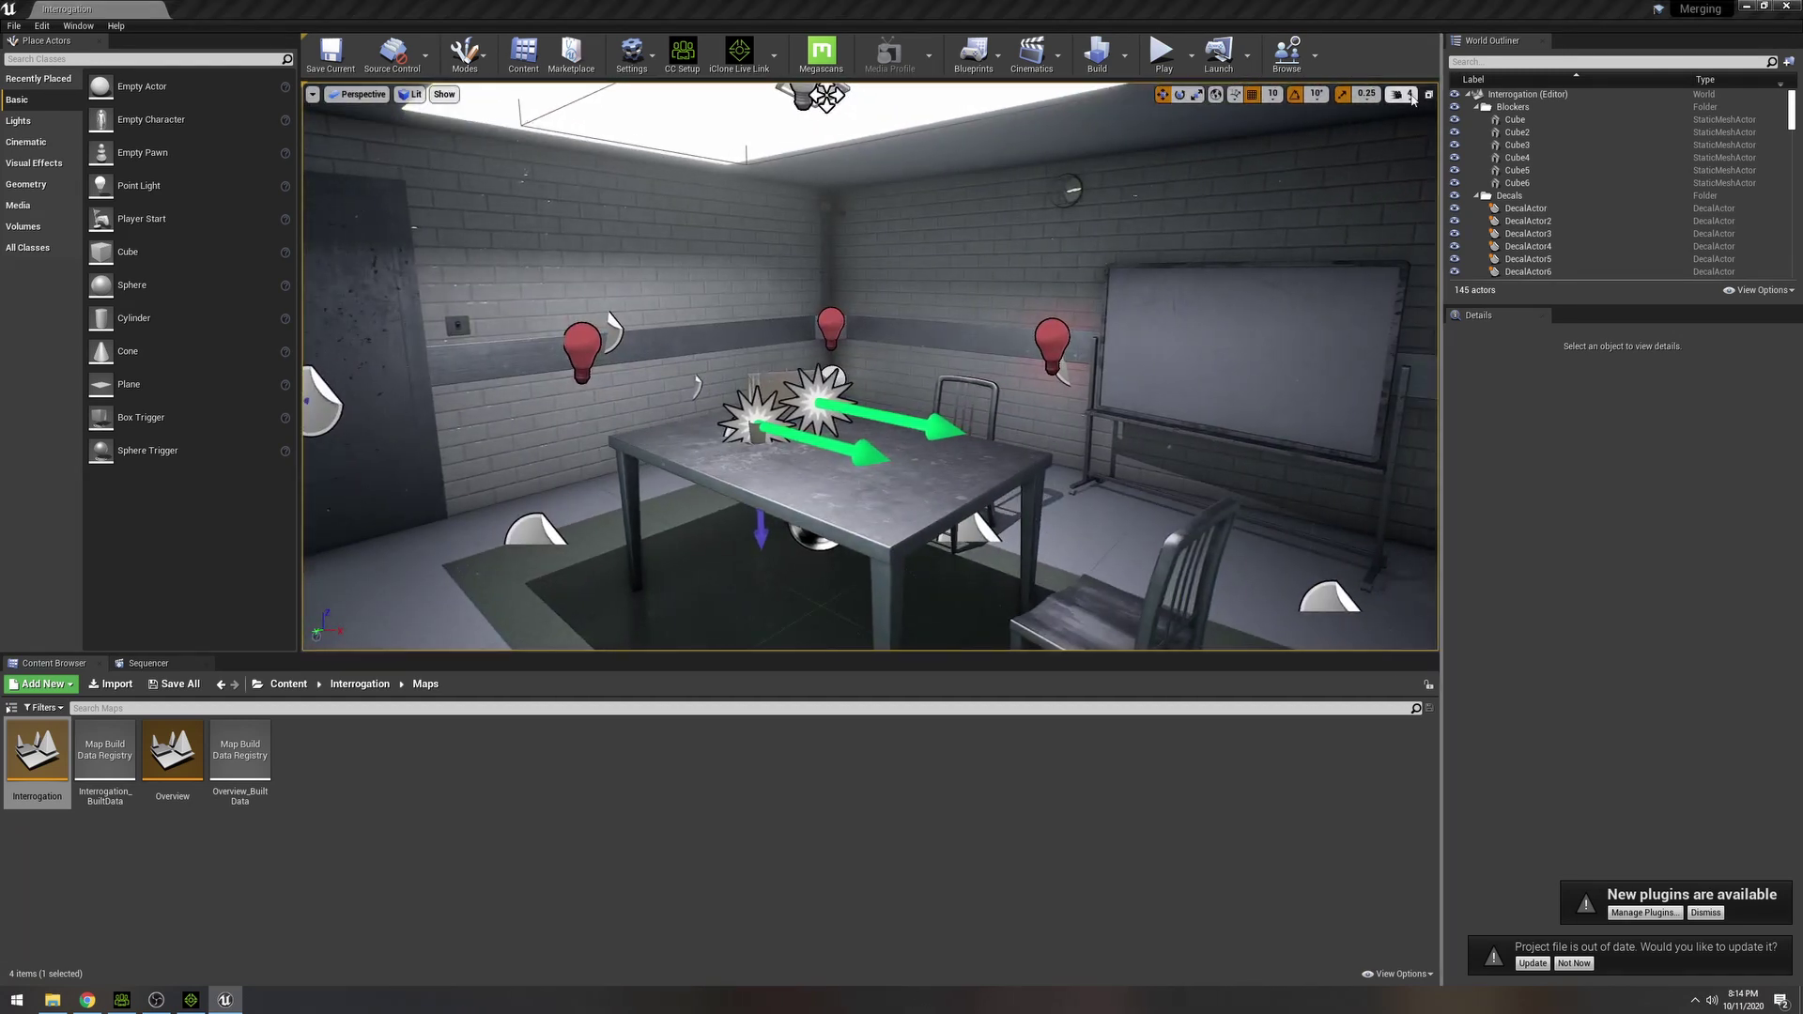
Reduce the viewport camera speed and hide the editor icons with game view while viewing the room.
left_click(1402, 94)
left_click_drag(1404, 126, 1421, 131)
mouse_move(980, 427)
right_mouse_down()
mouse_move(961, 422)
mouse_move(1014, 422)
mouse_move(979, 426)
right_mouse_up()
key("g")
key("d")
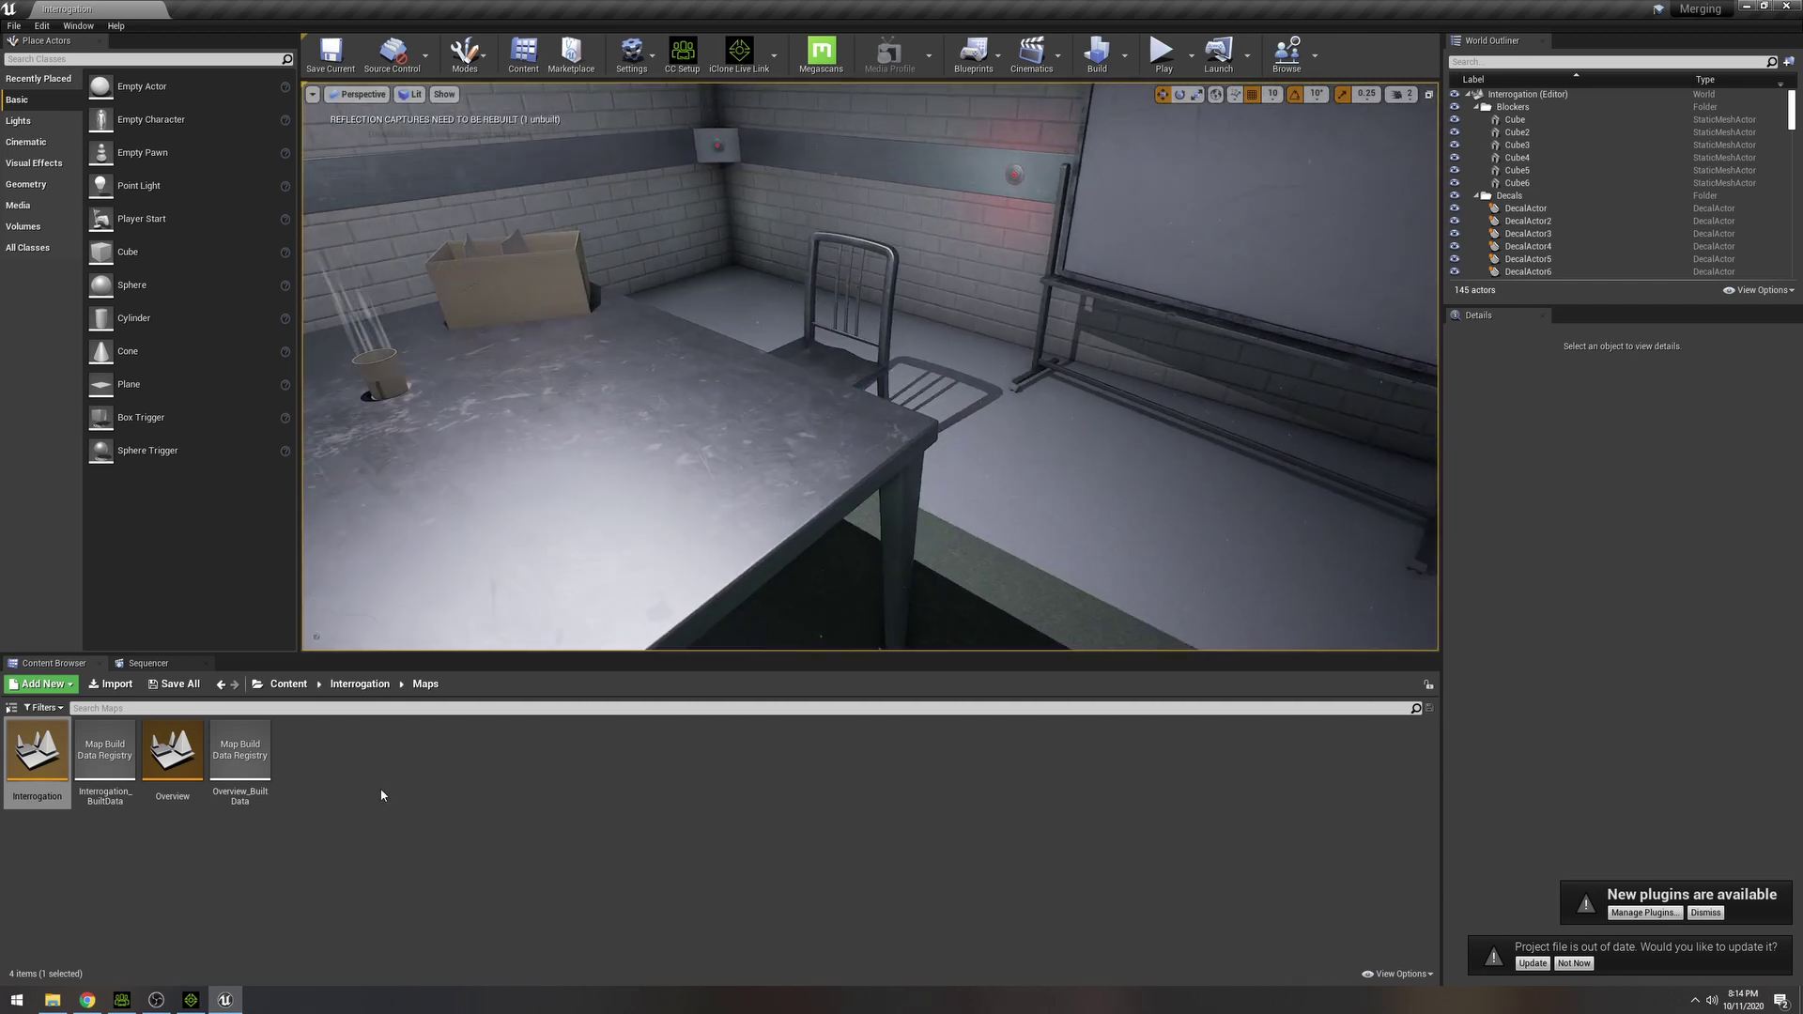
Switch to Character Creator 3 and close it, answering its closing prompt.
left_click(122, 1001)
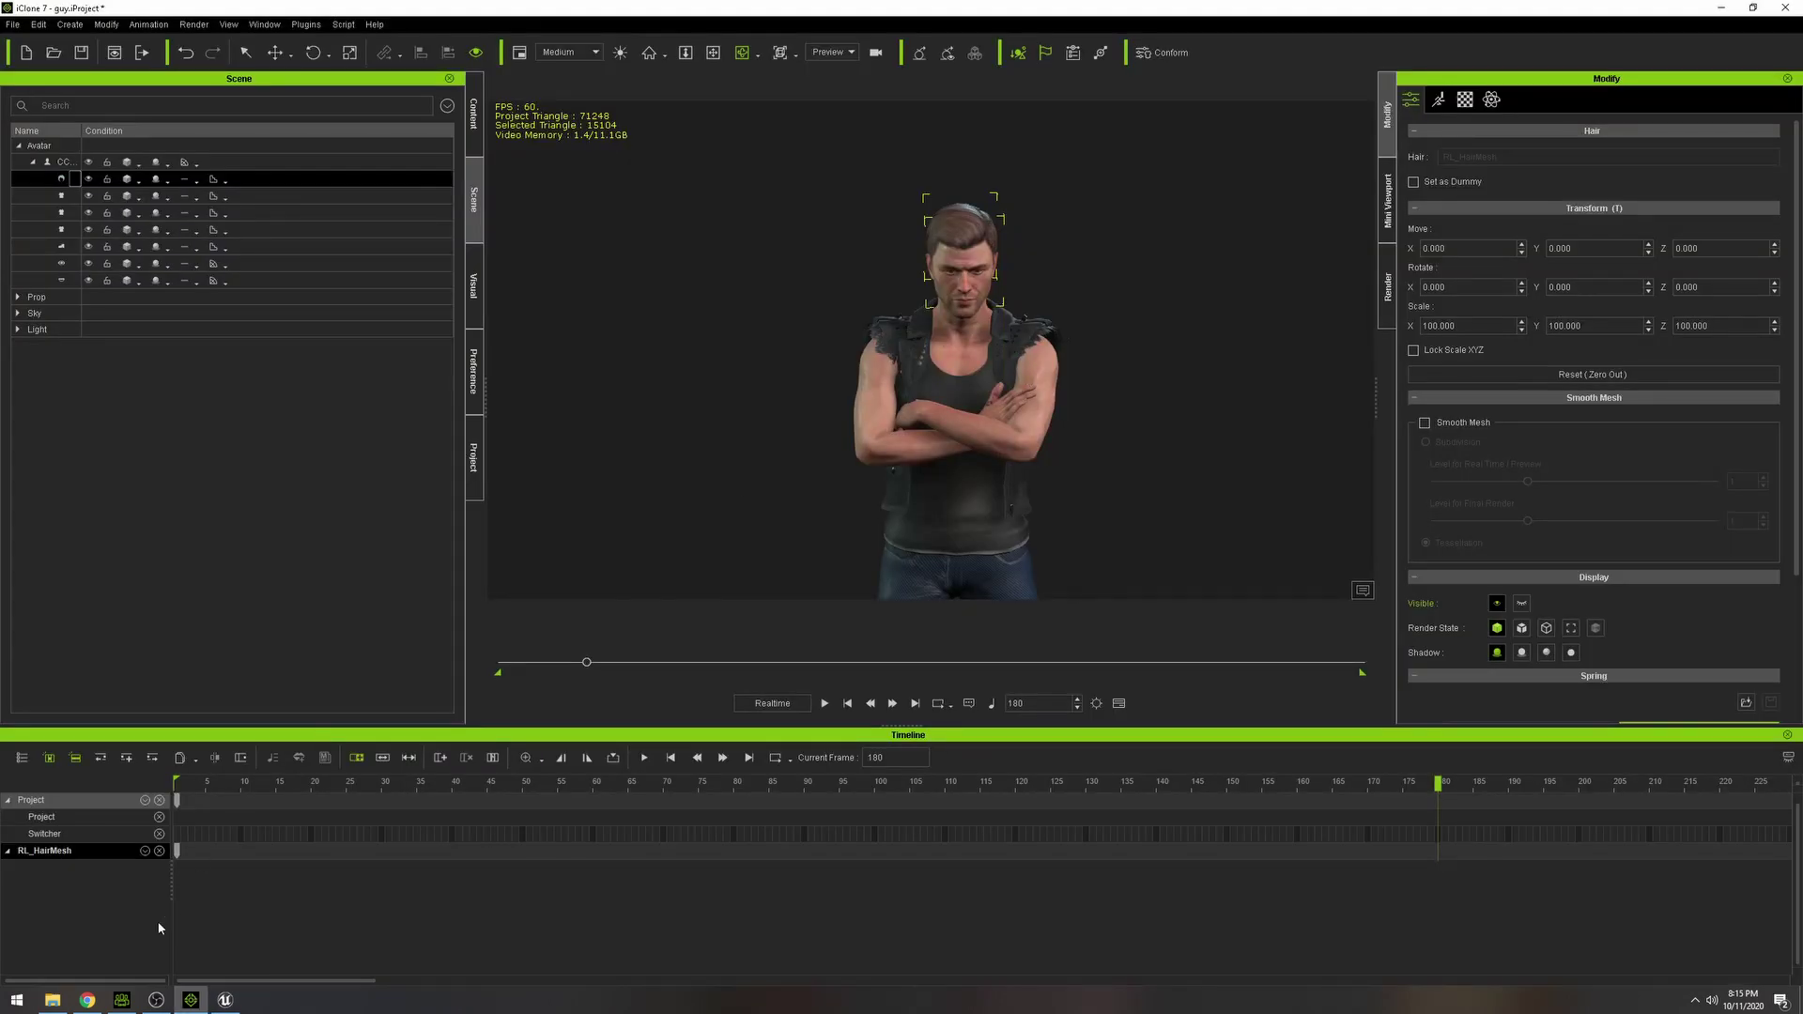
left_click(122, 1001)
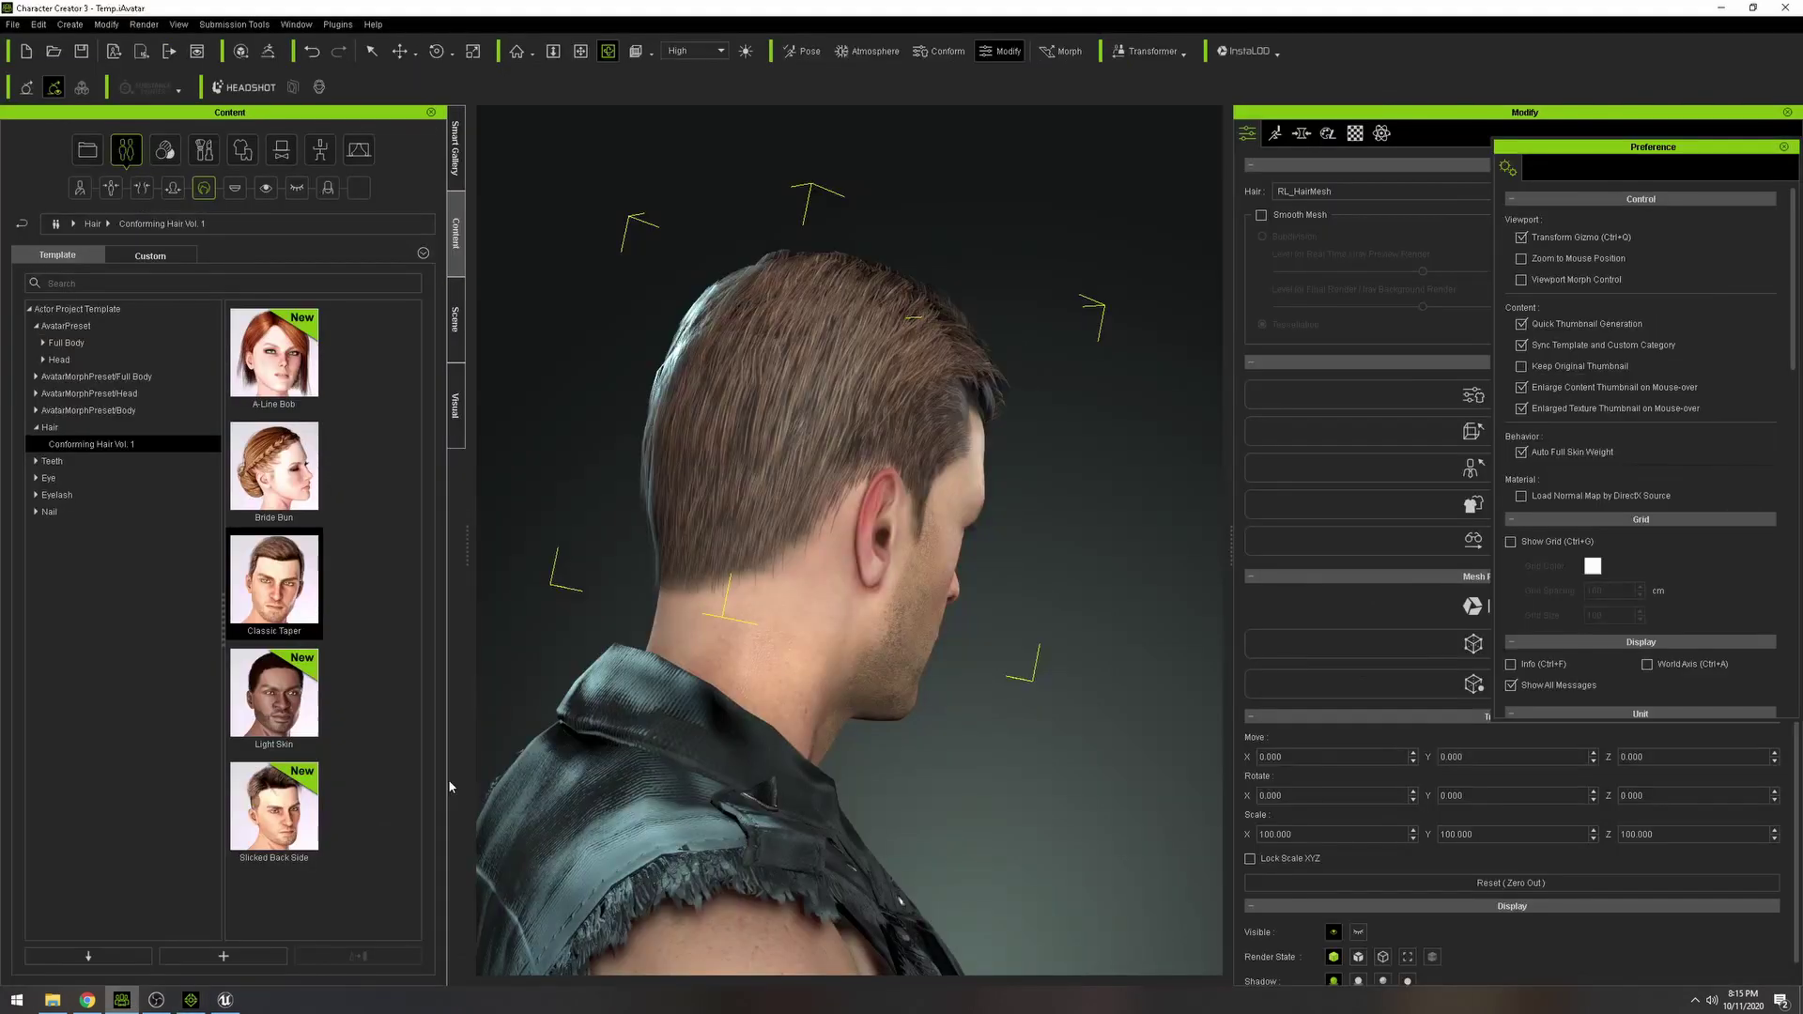
left_click(1787, 9)
left_click(920, 534)
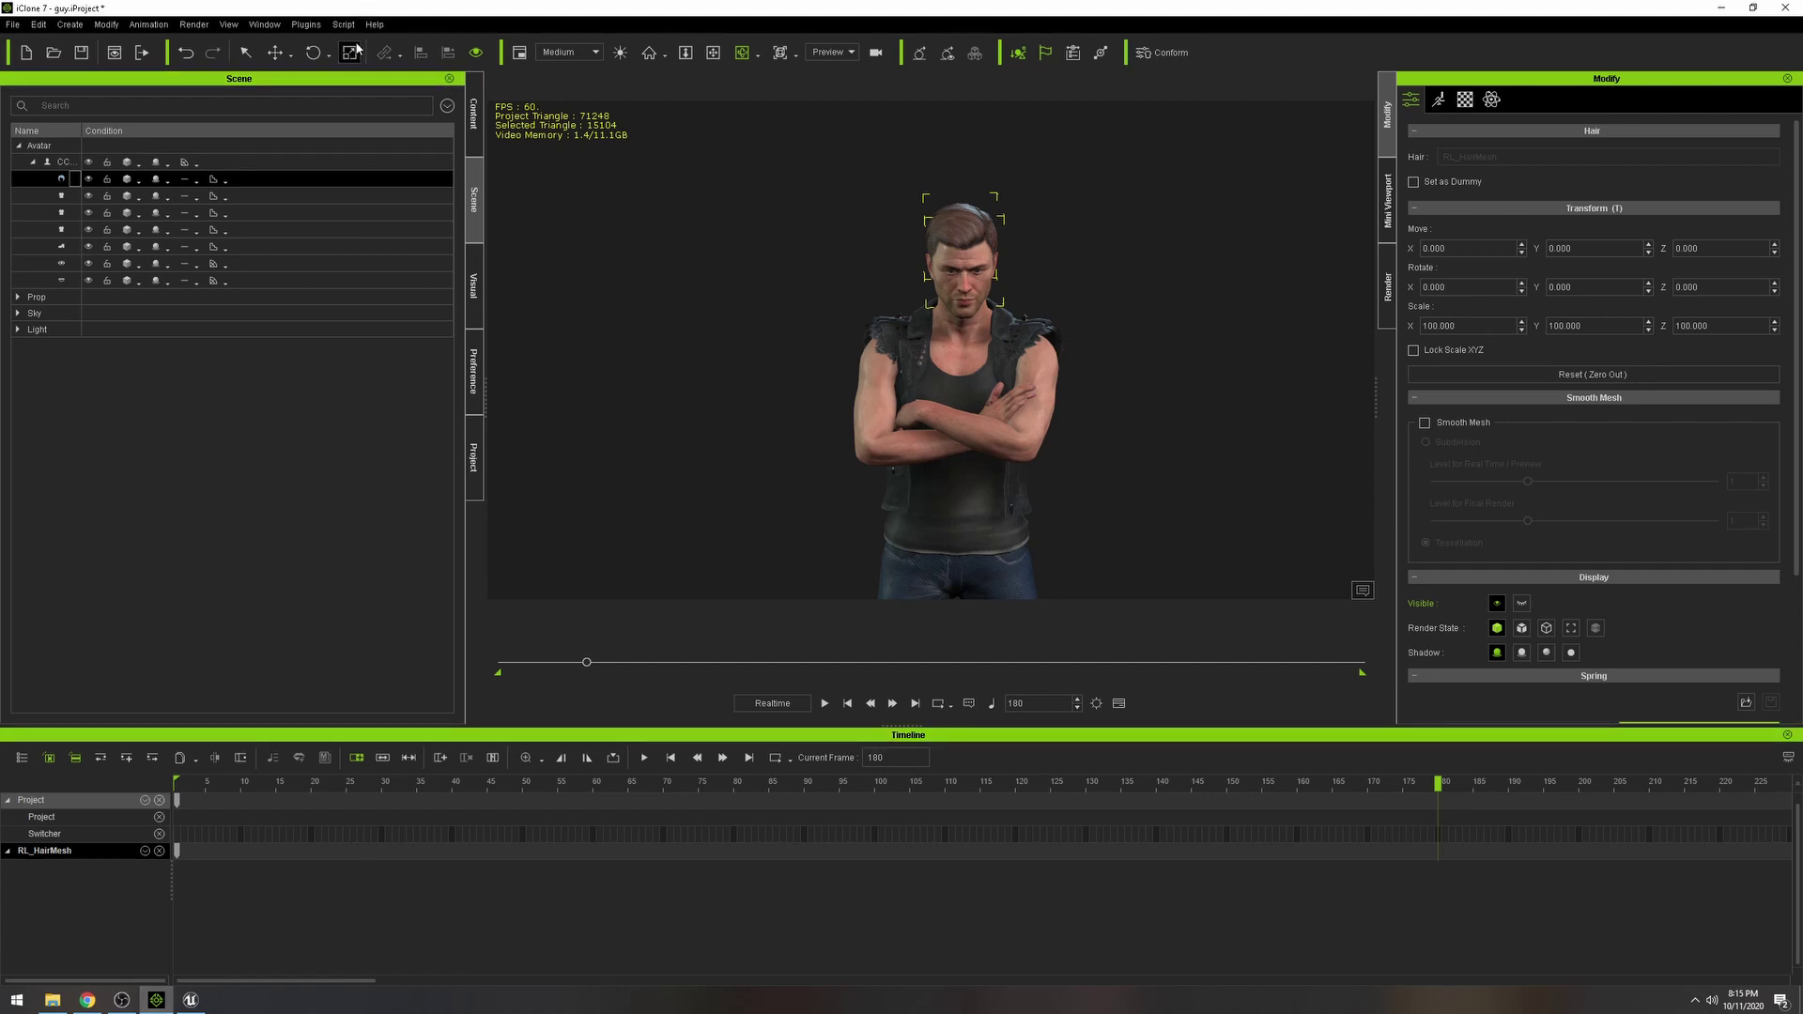
Enable the Unreal Live Link plugin in iClone and show its transfer list.
left_click(304, 25)
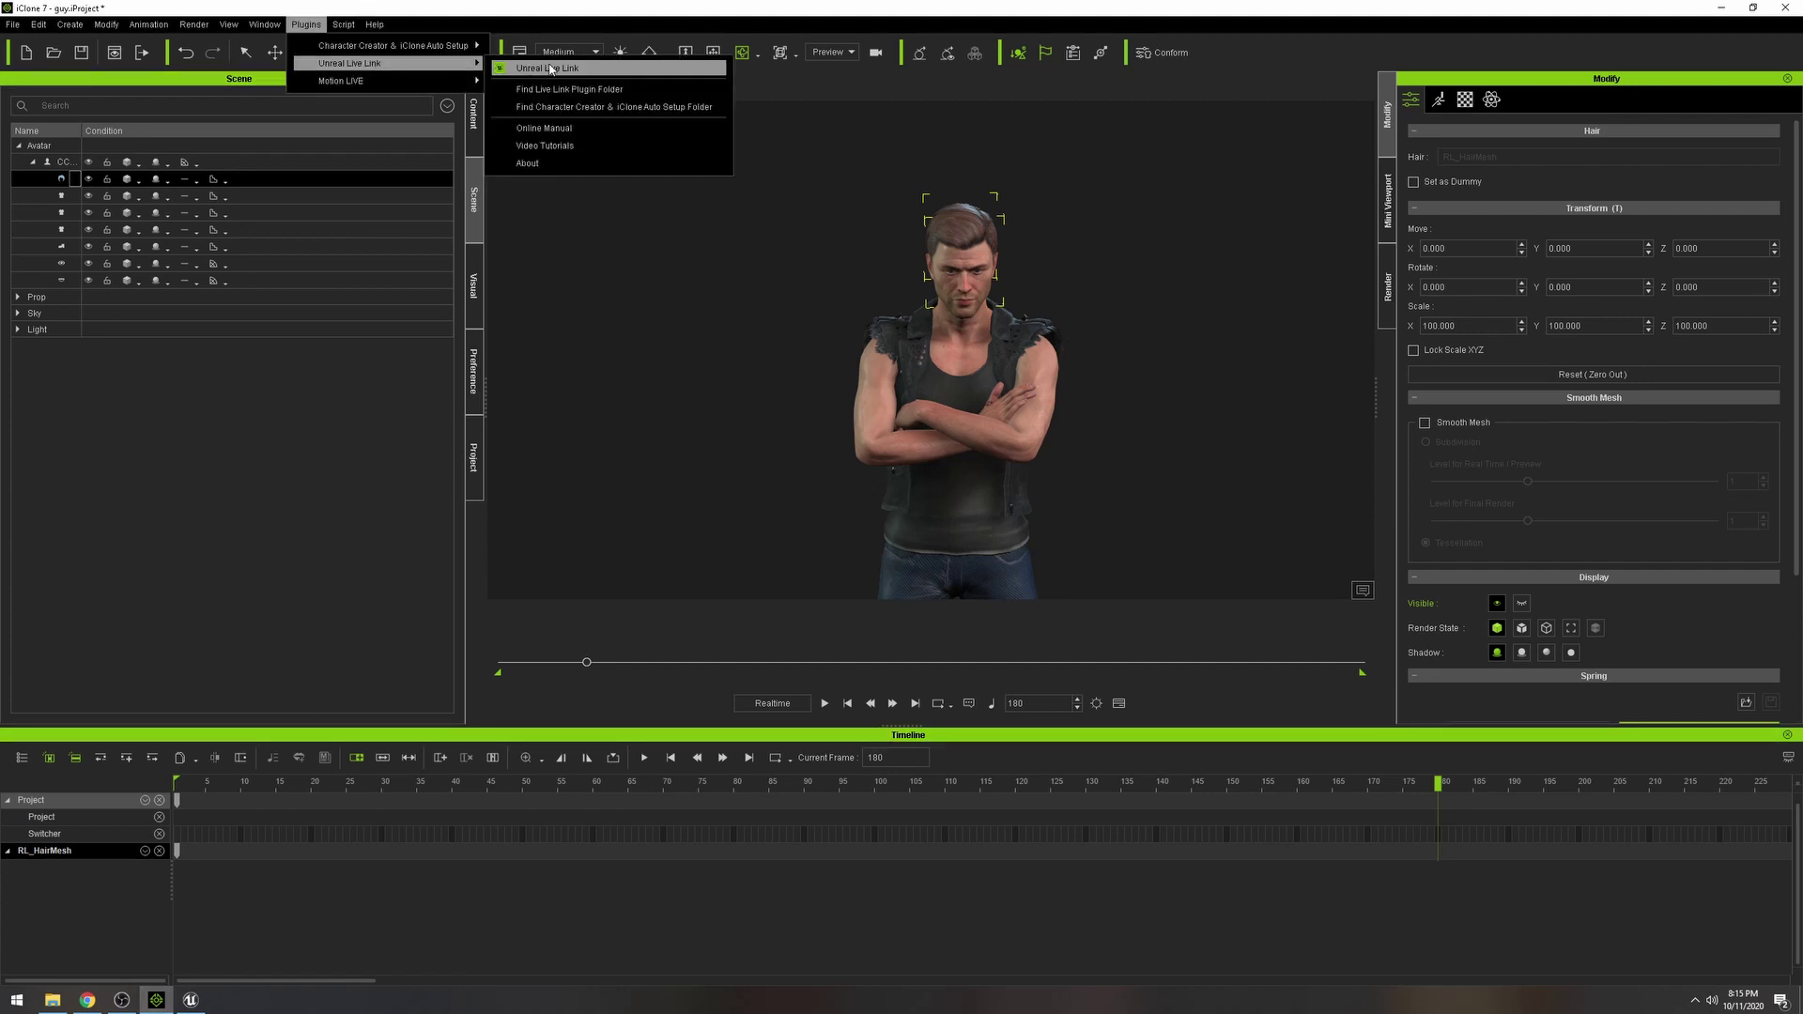
left_click(550, 68)
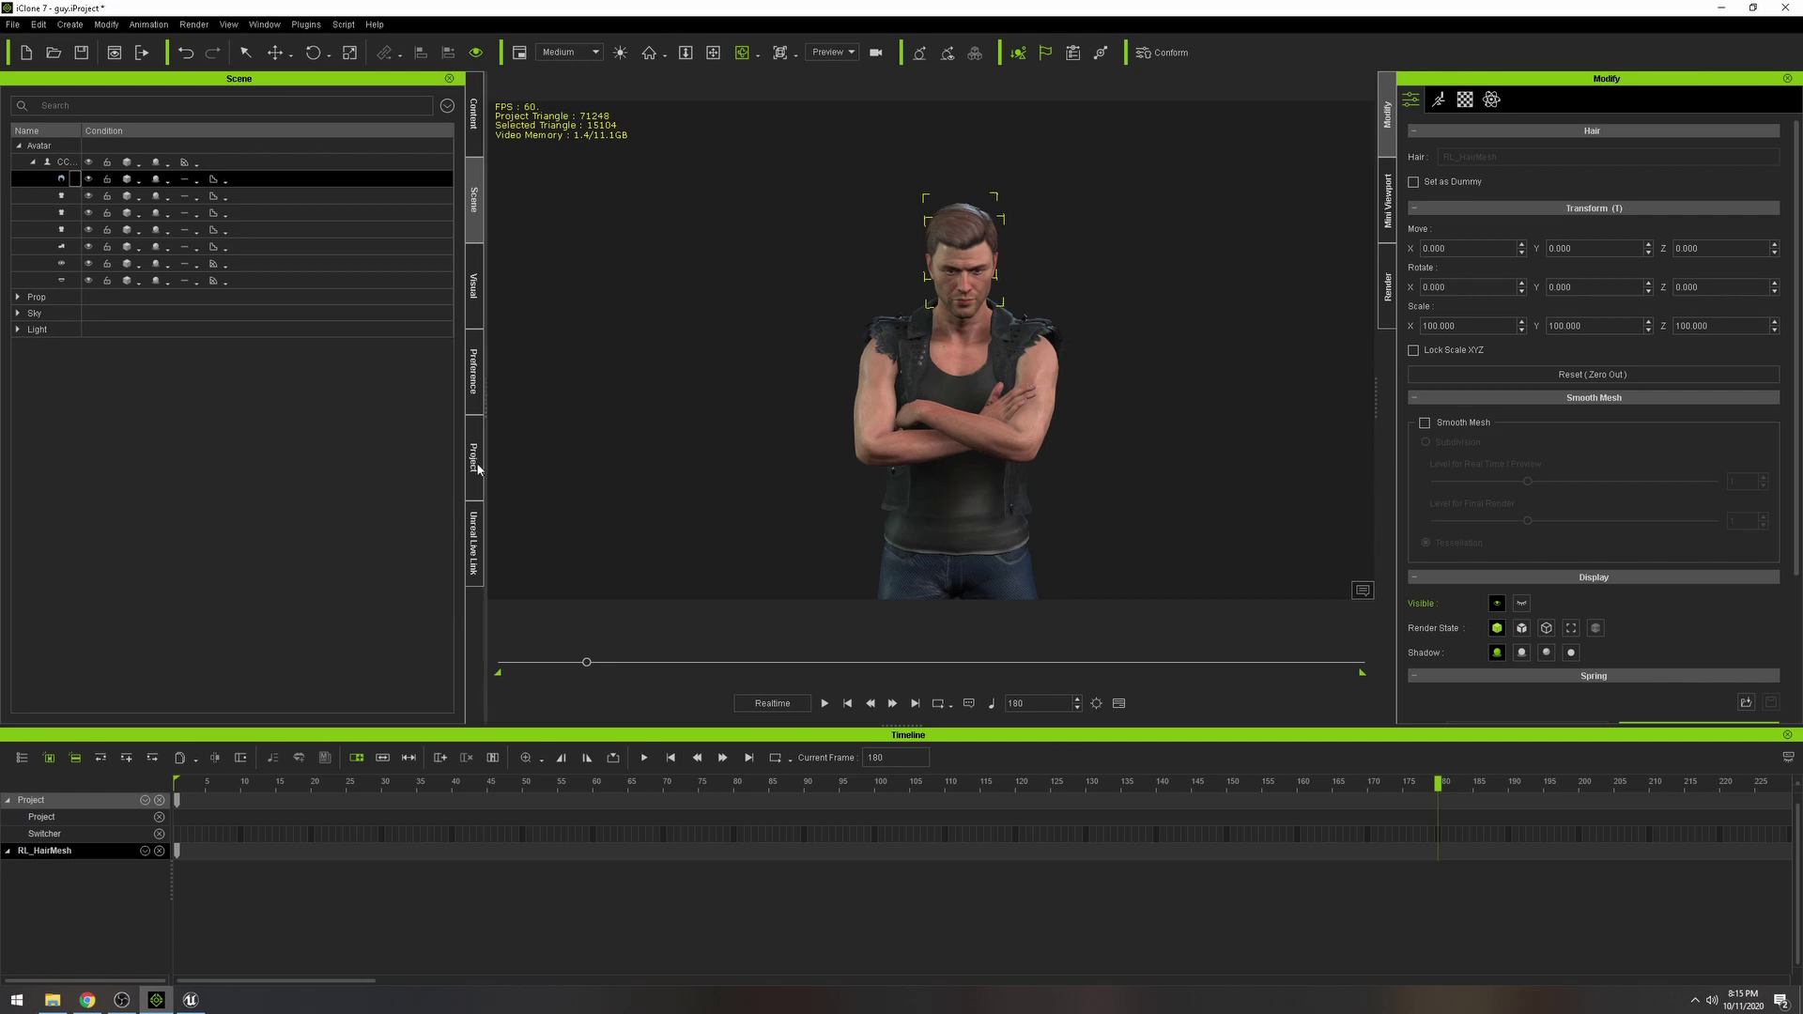
left_click(474, 554)
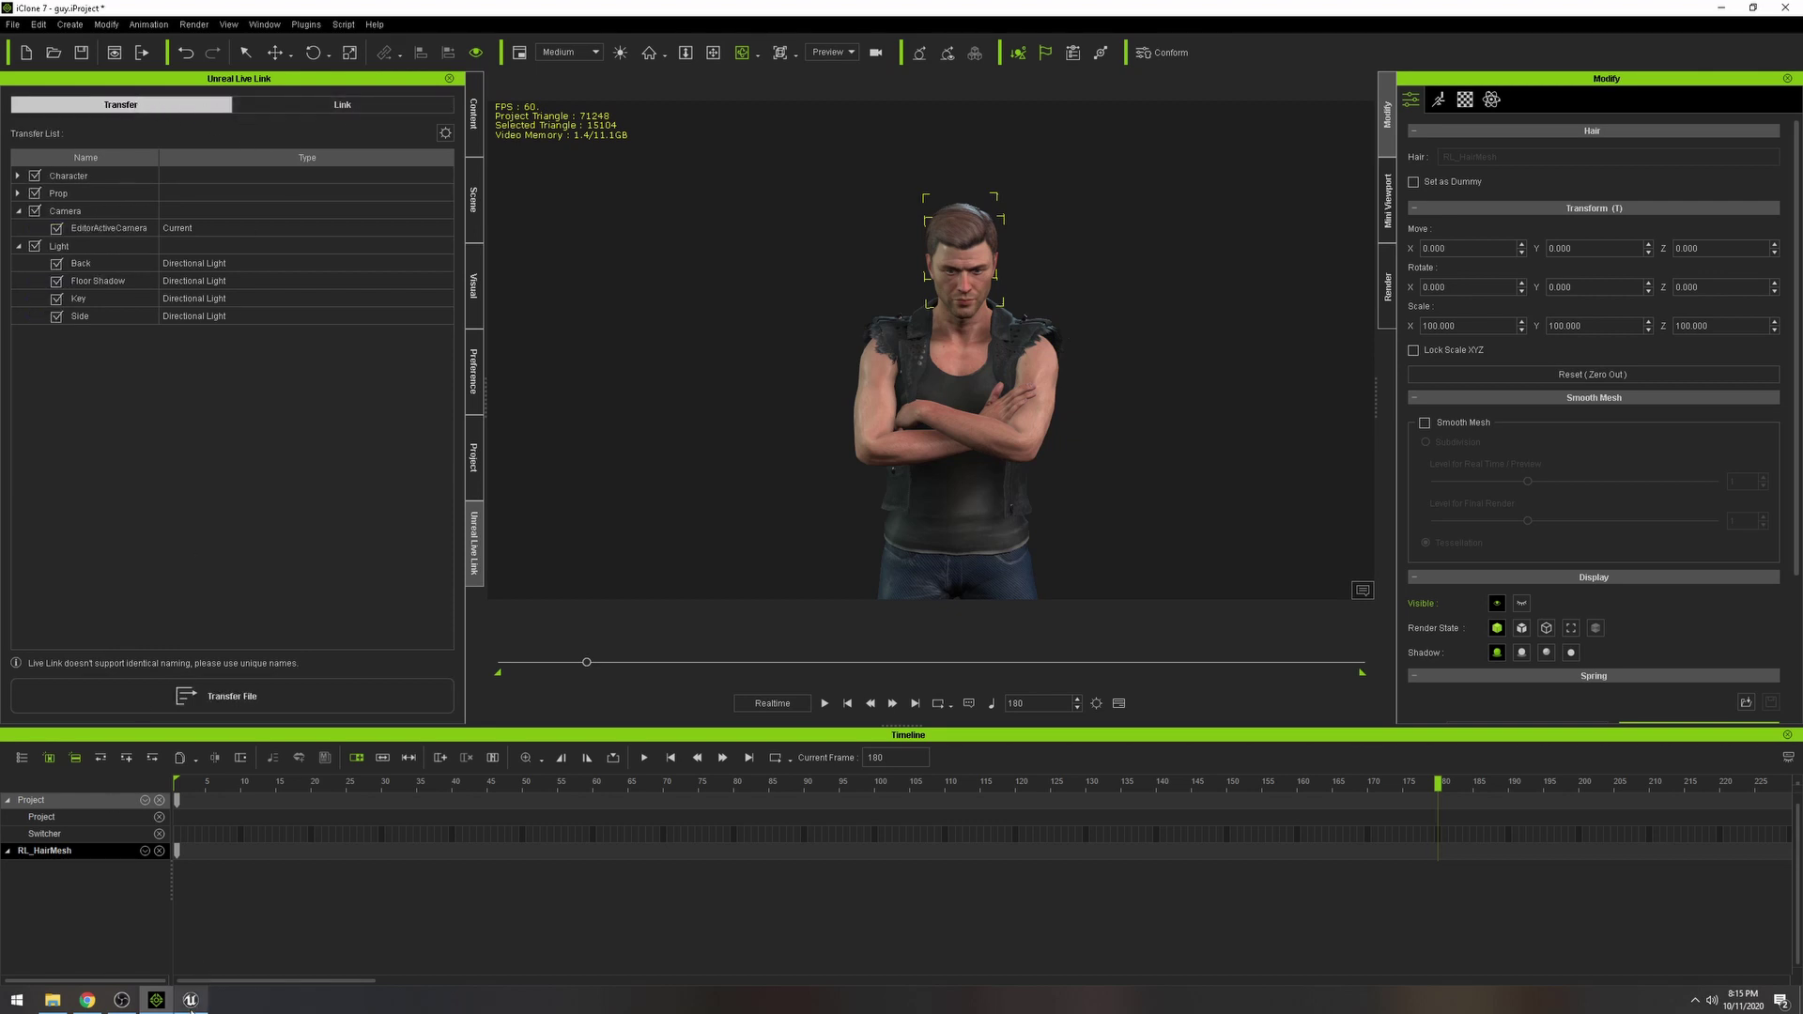
Switch to the Unreal editor, open the Live Link window, and dock it beside the Content Browser and Sequencer.
mouse_move(192, 1006)
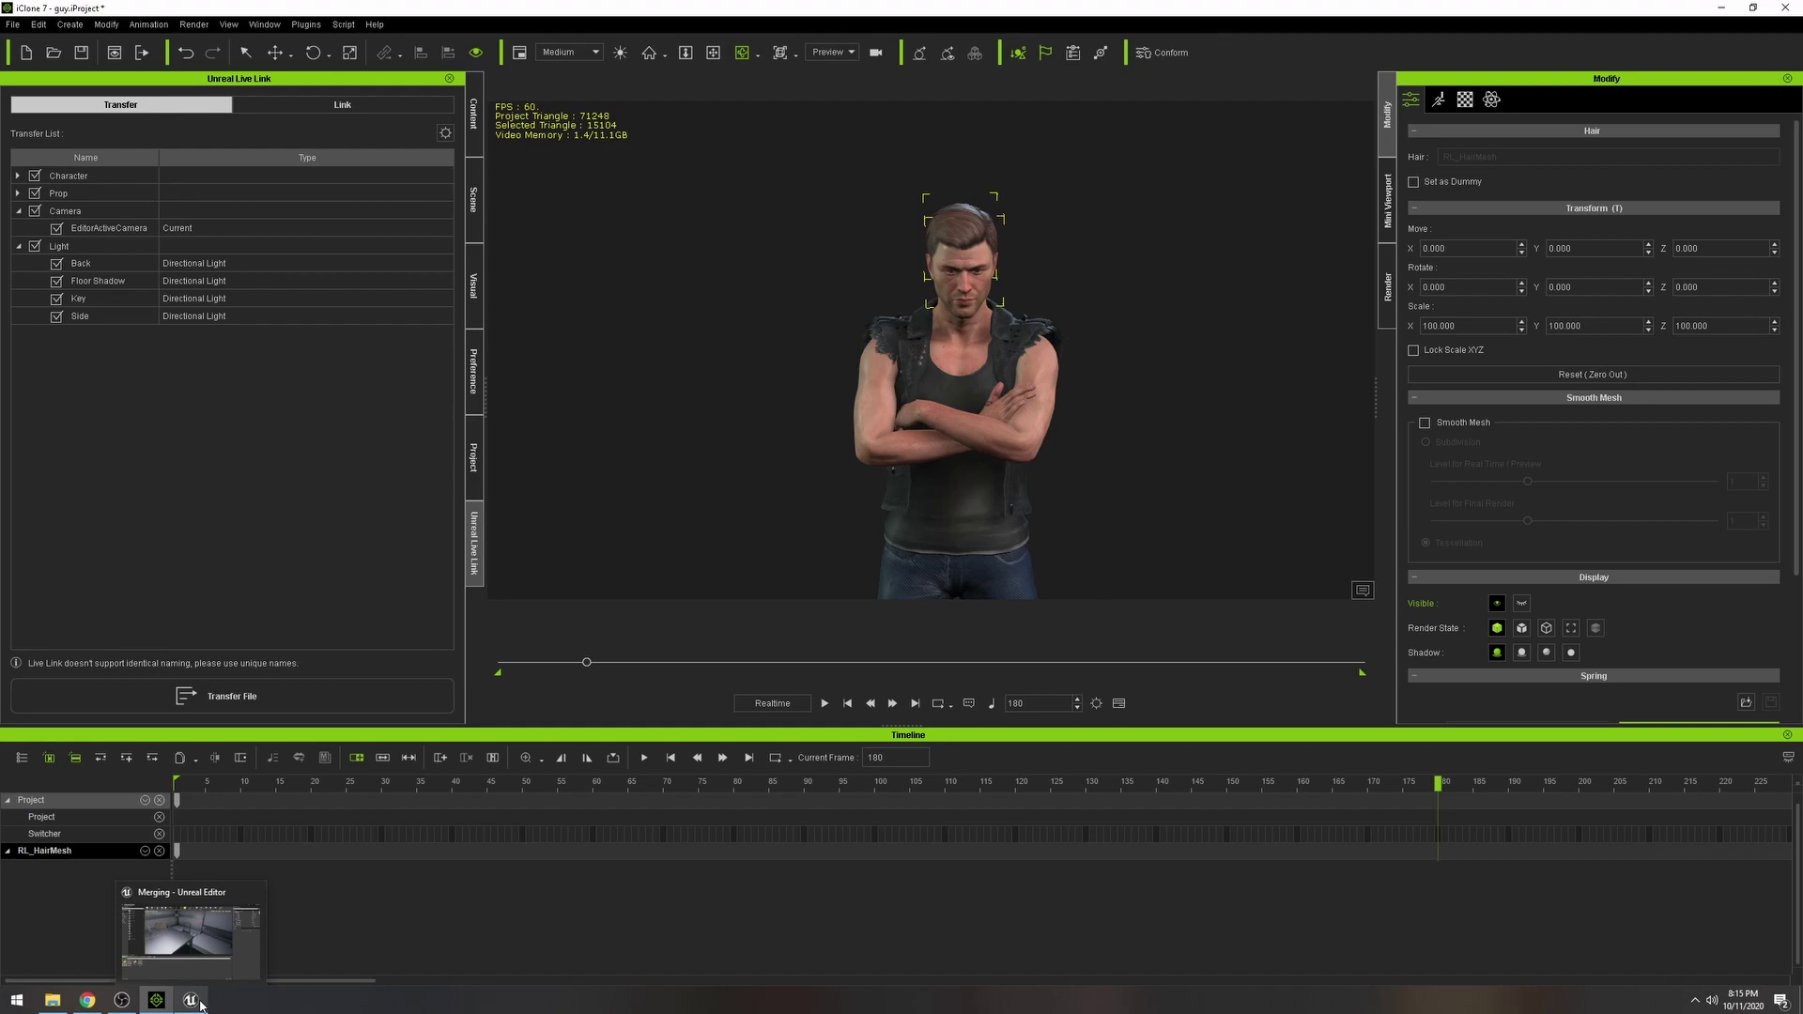
left_click(192, 1001)
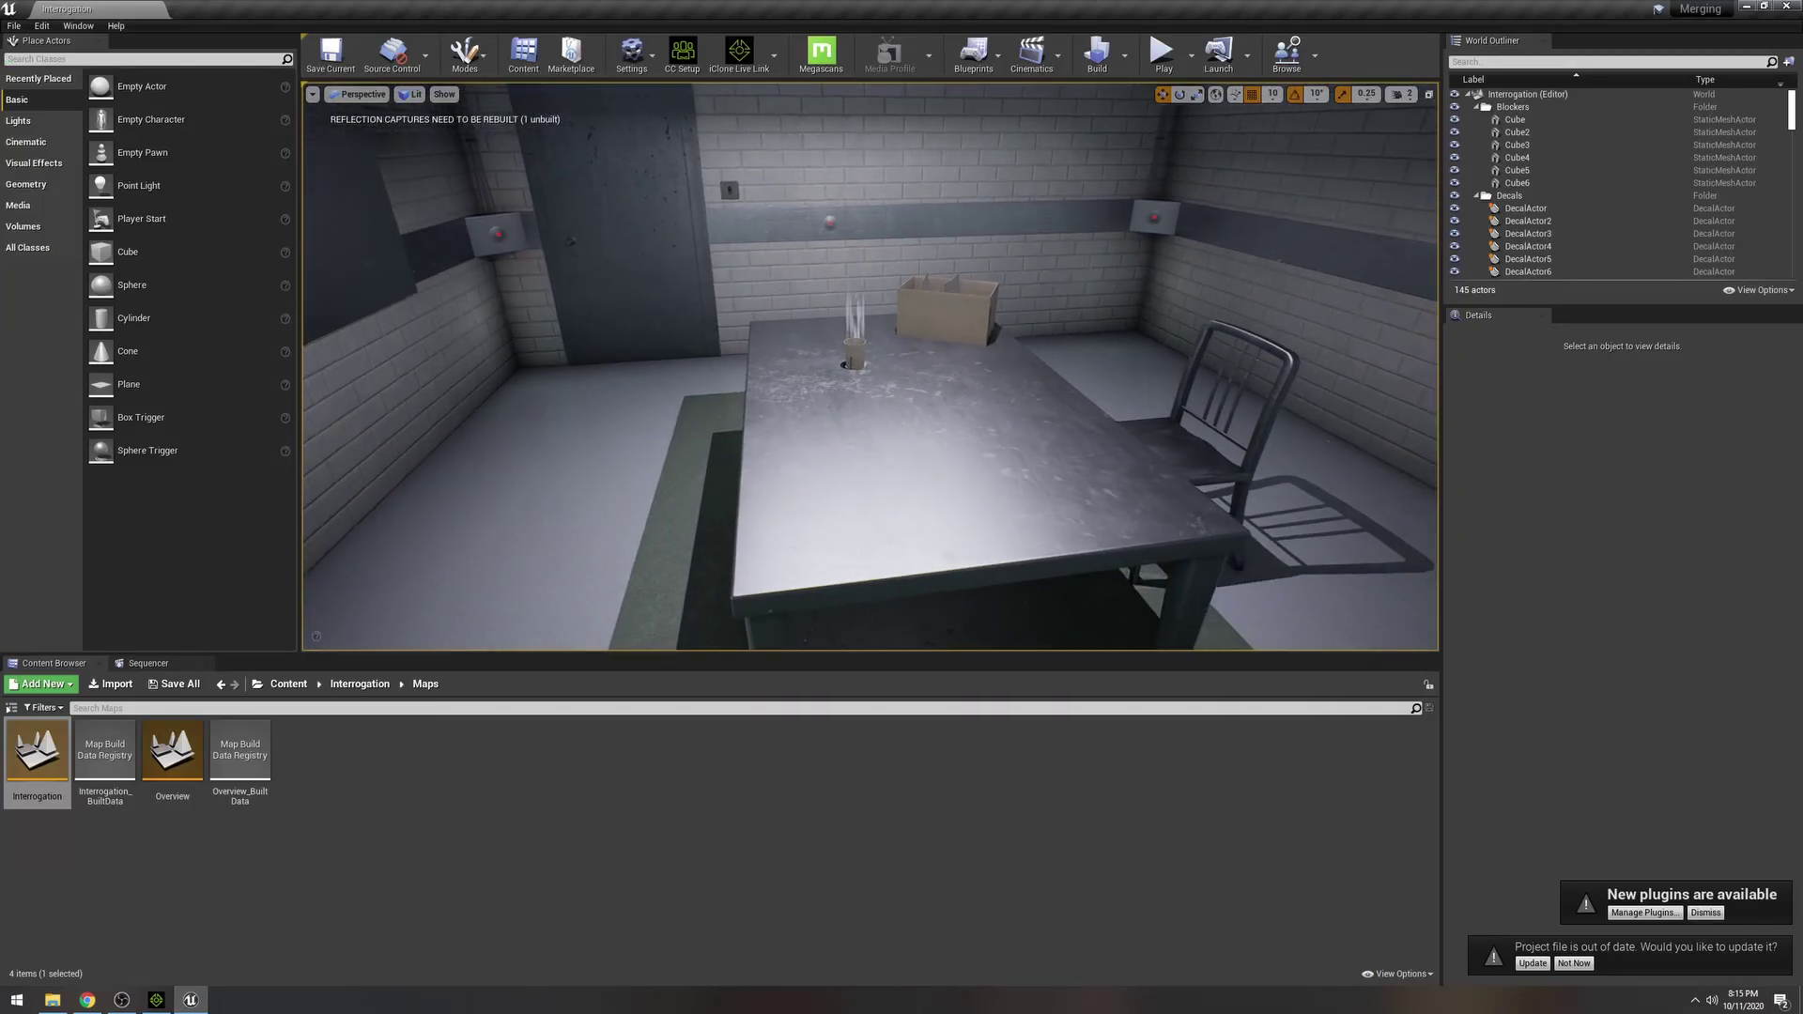
right_click_drag(894, 354, 902, 352)
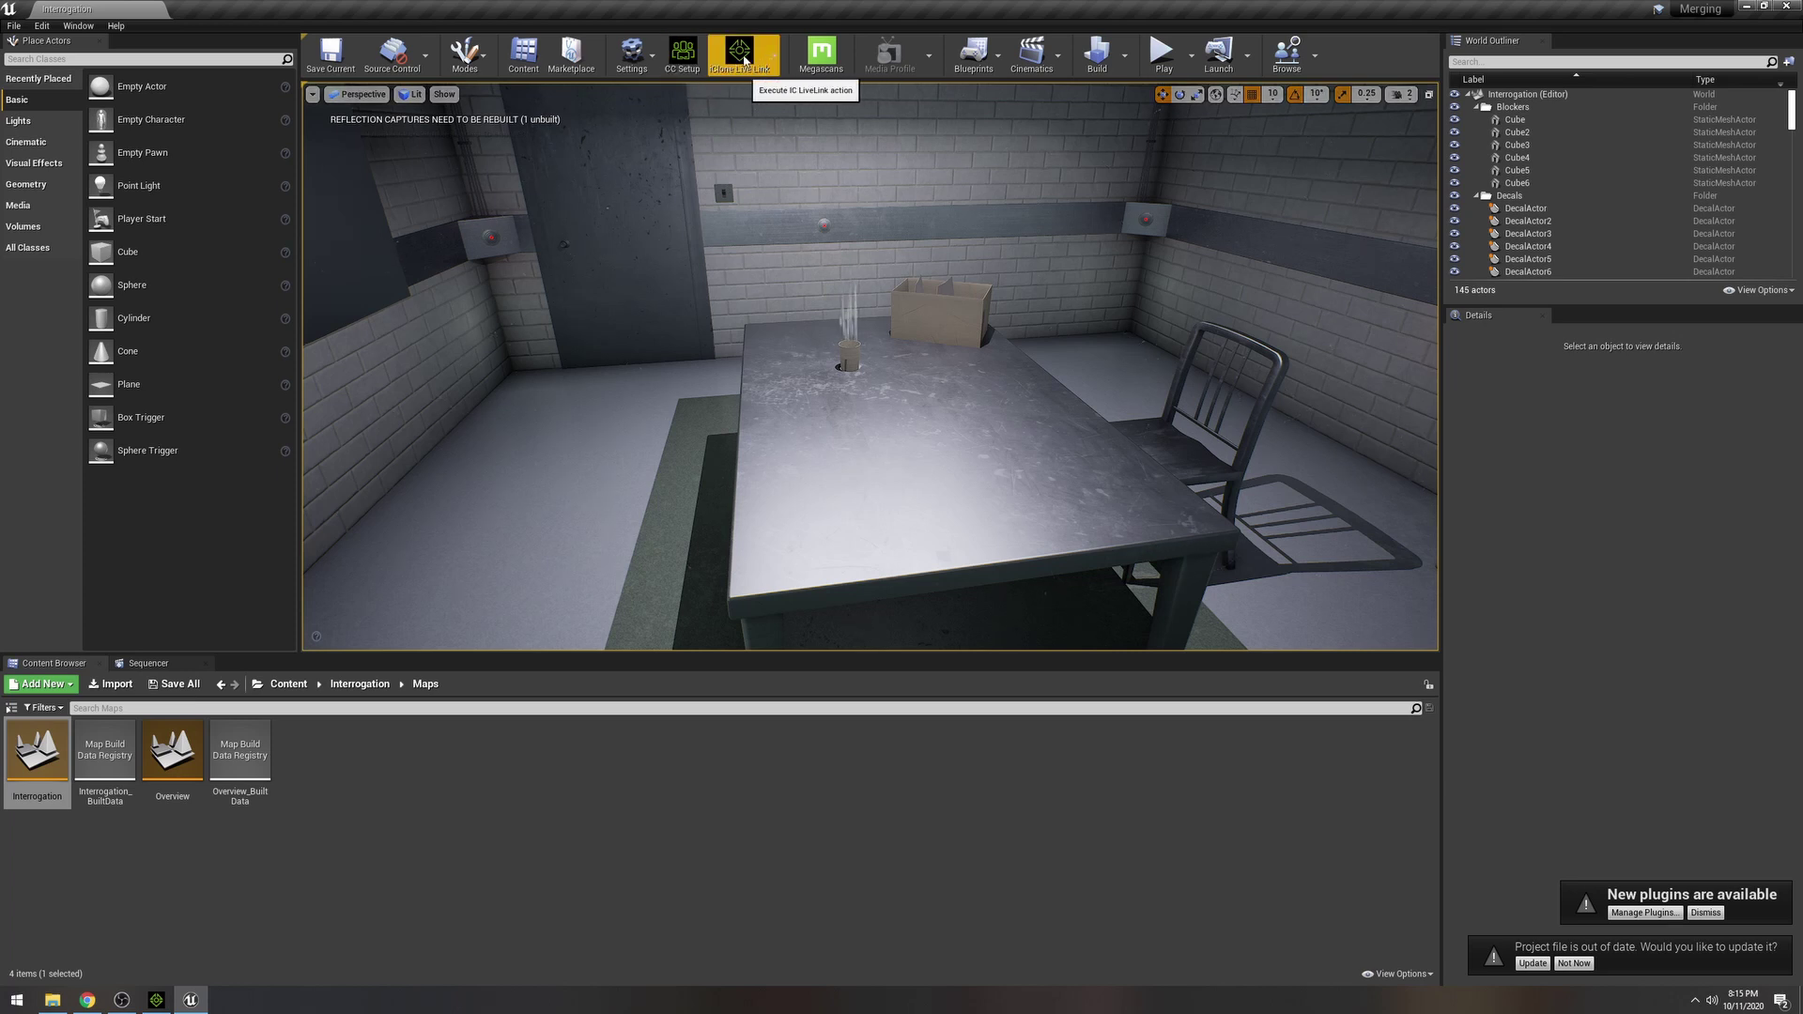
left_click(77, 26)
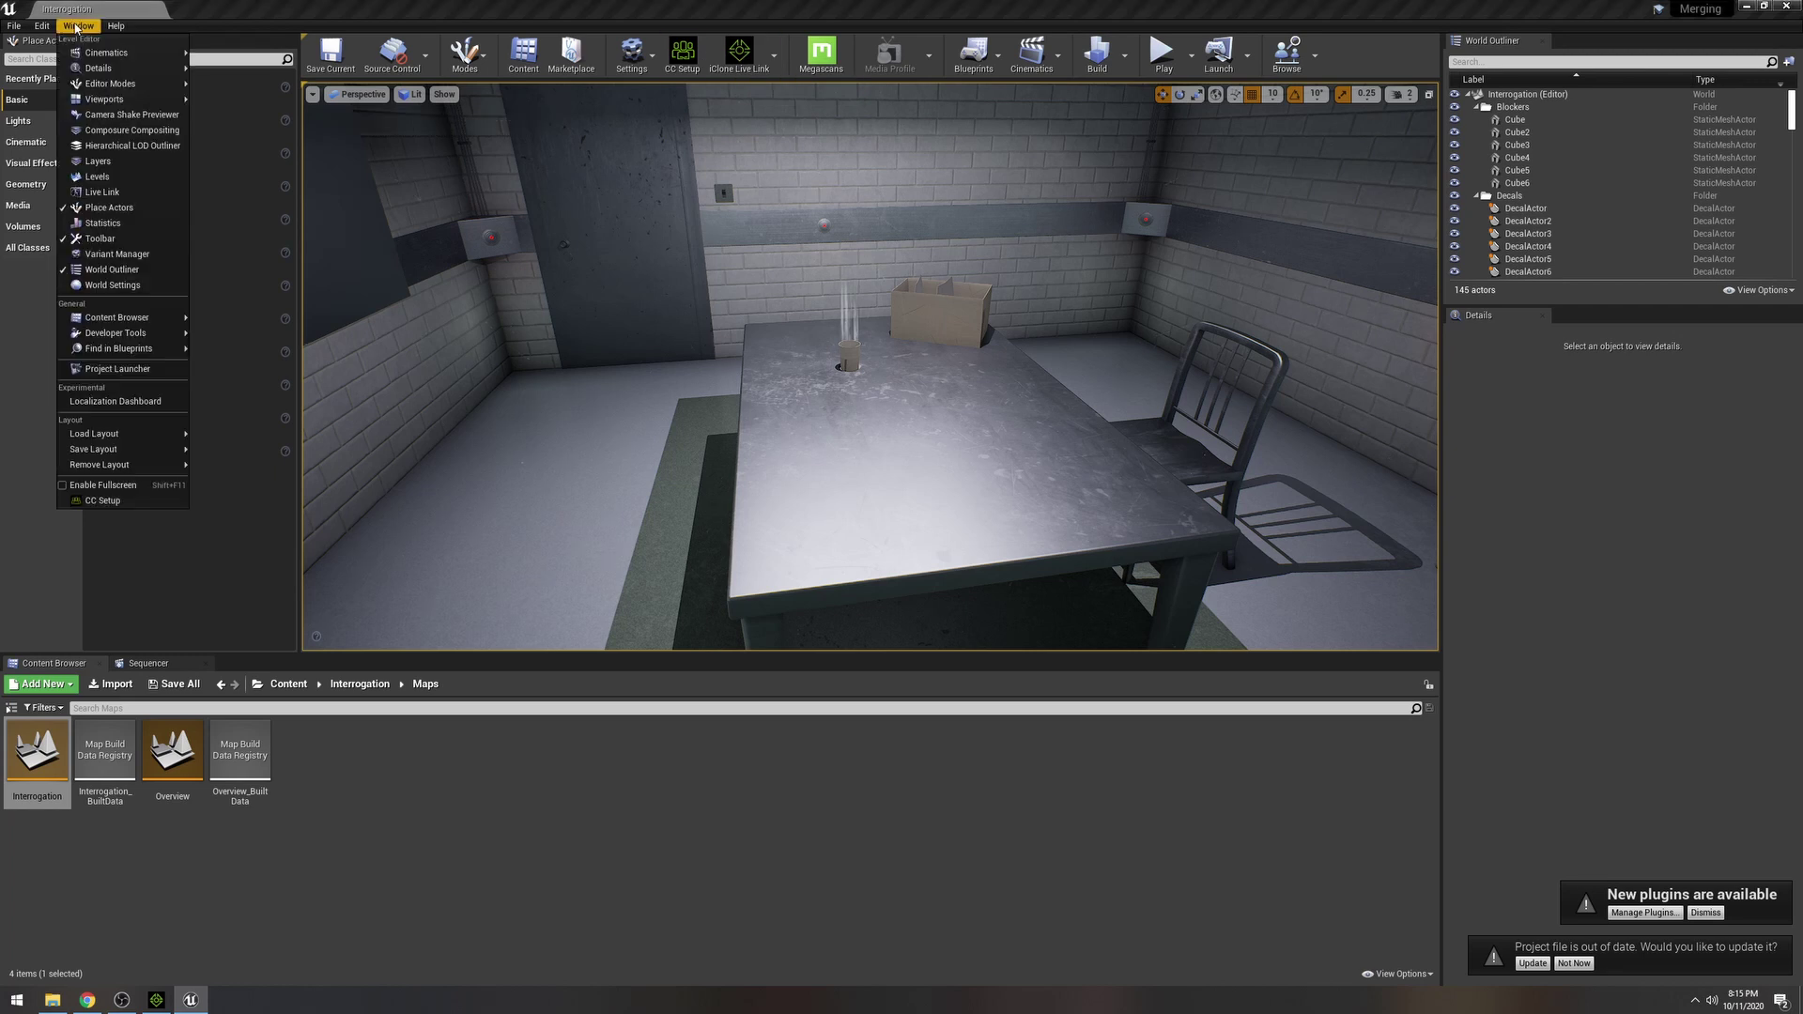
left_click(101, 192)
left_click_drag(587, 310, 241, 663)
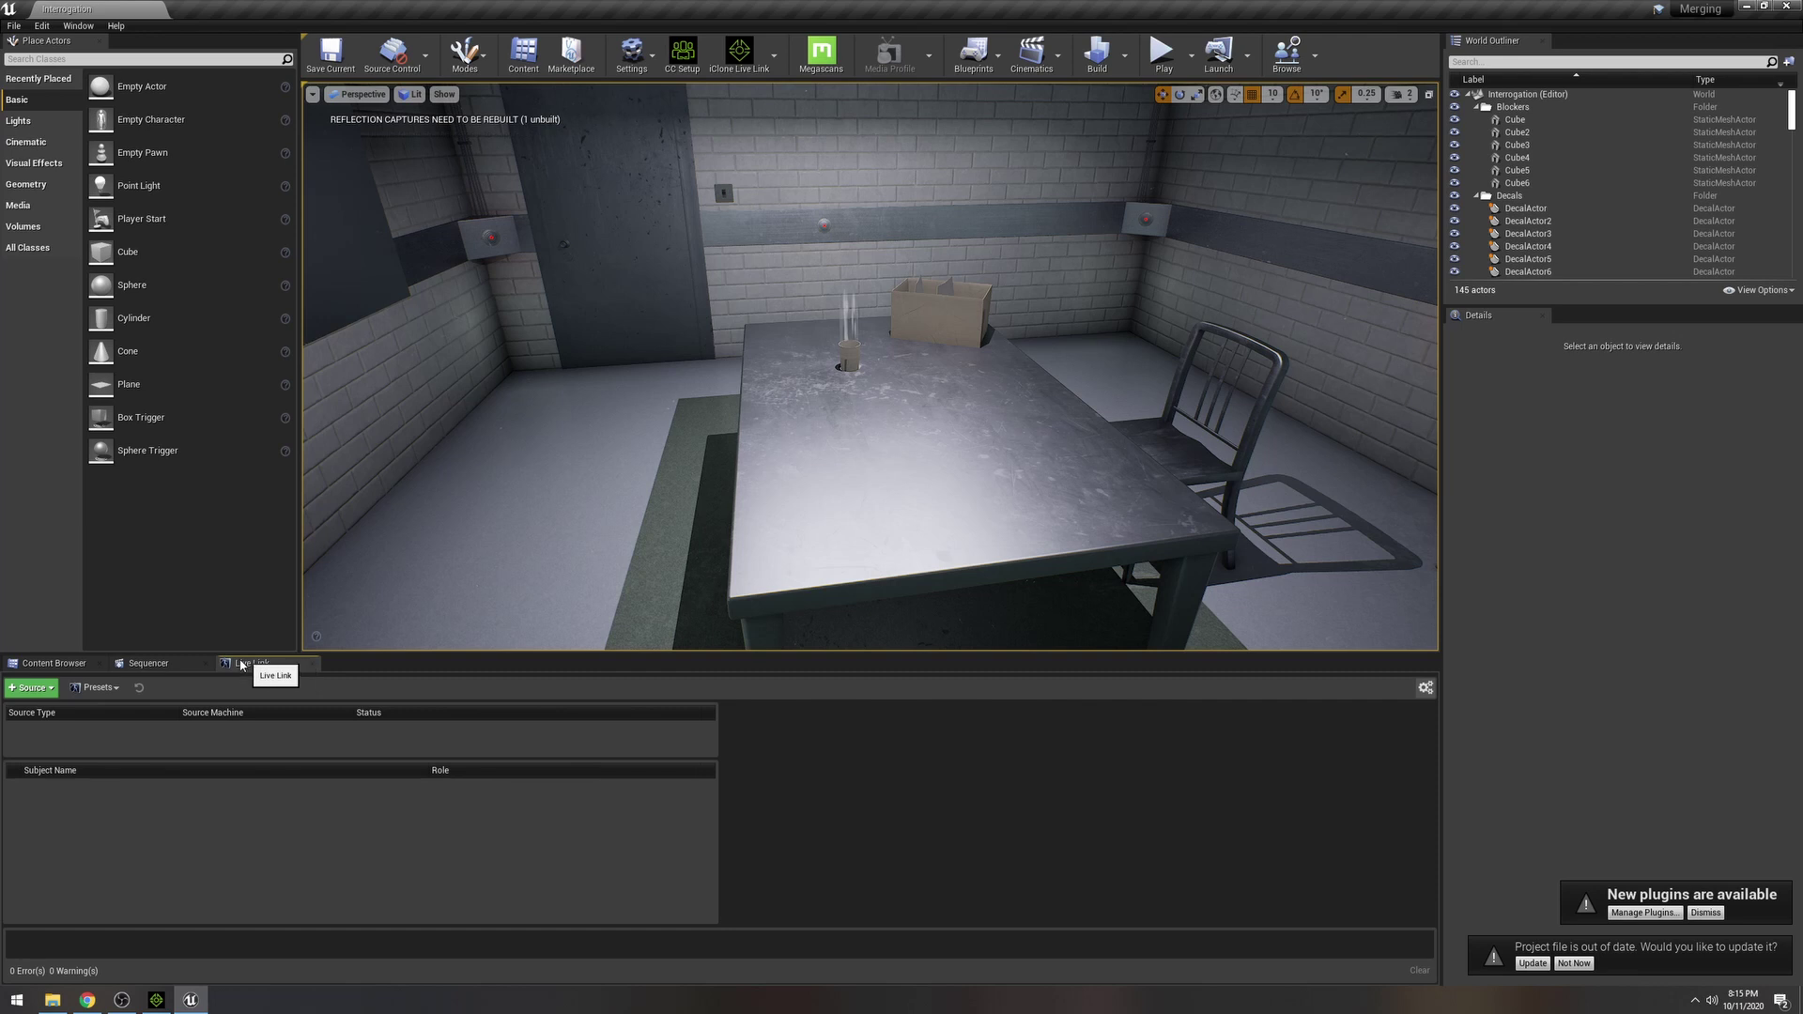
Add an iClone LiveLink source on localhost, and switch back to iClone.
left_click(31, 688)
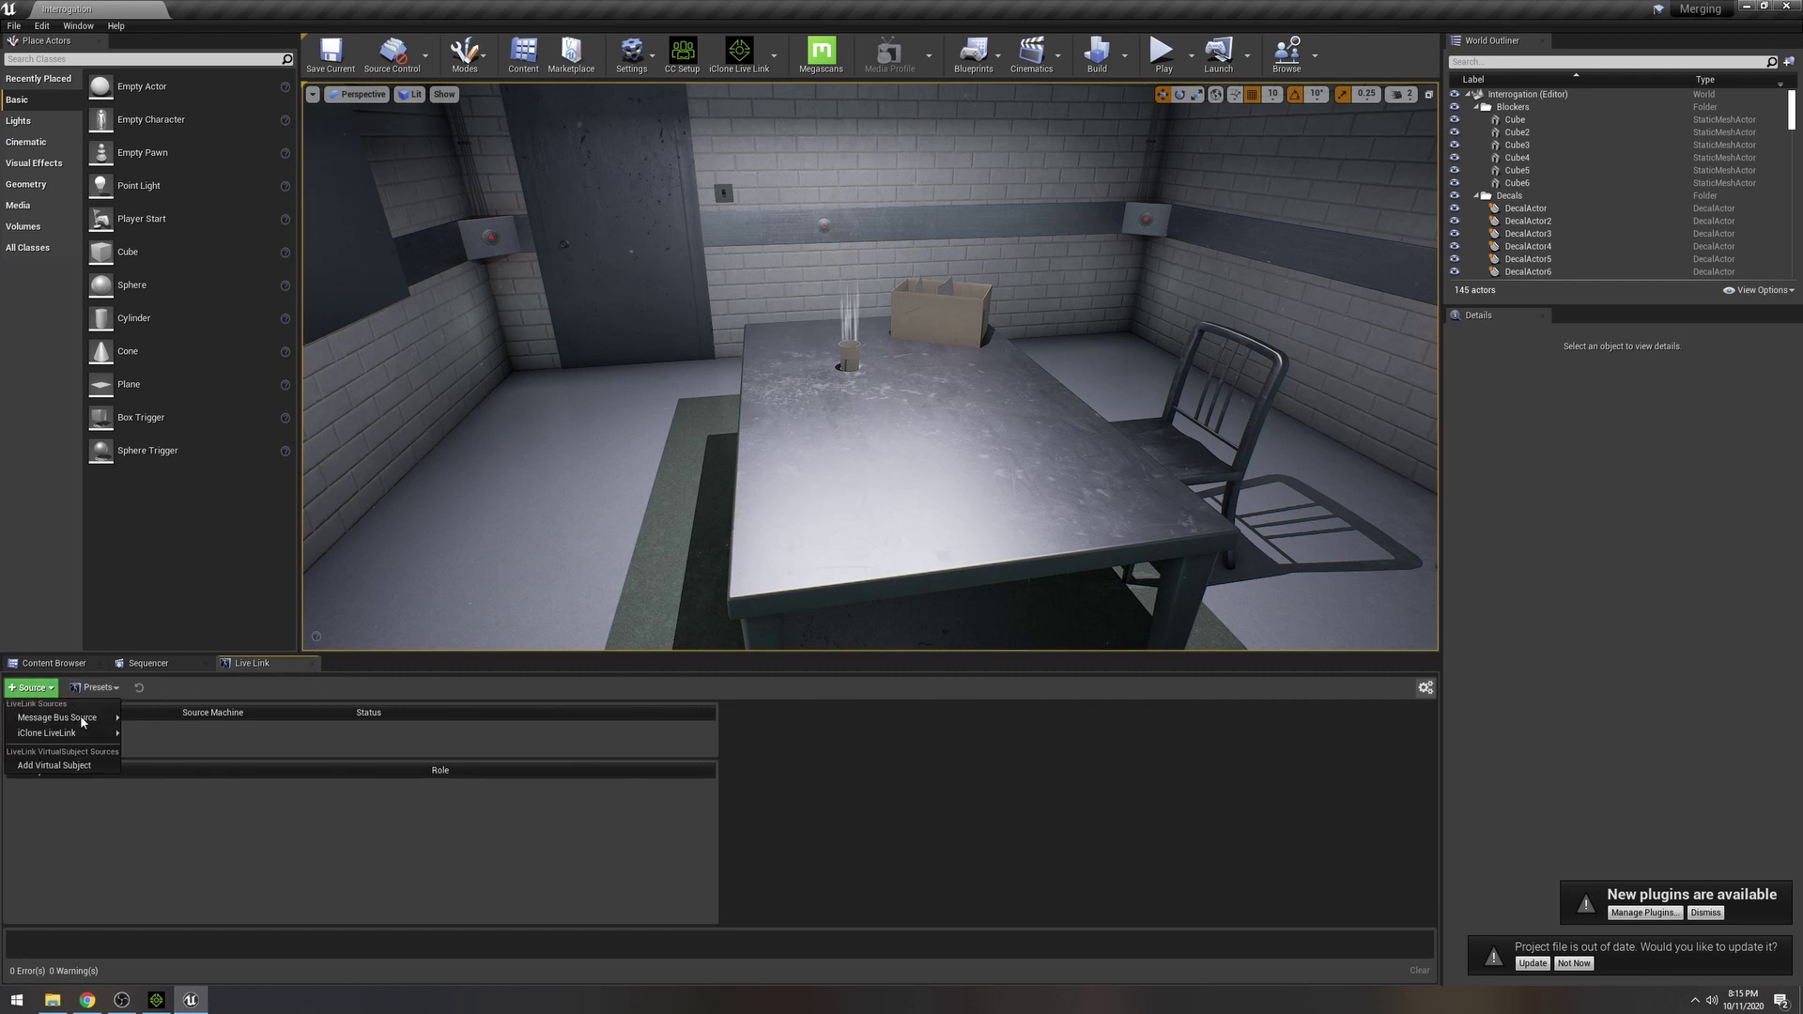
mouse_move(66, 733)
left_click(218, 747)
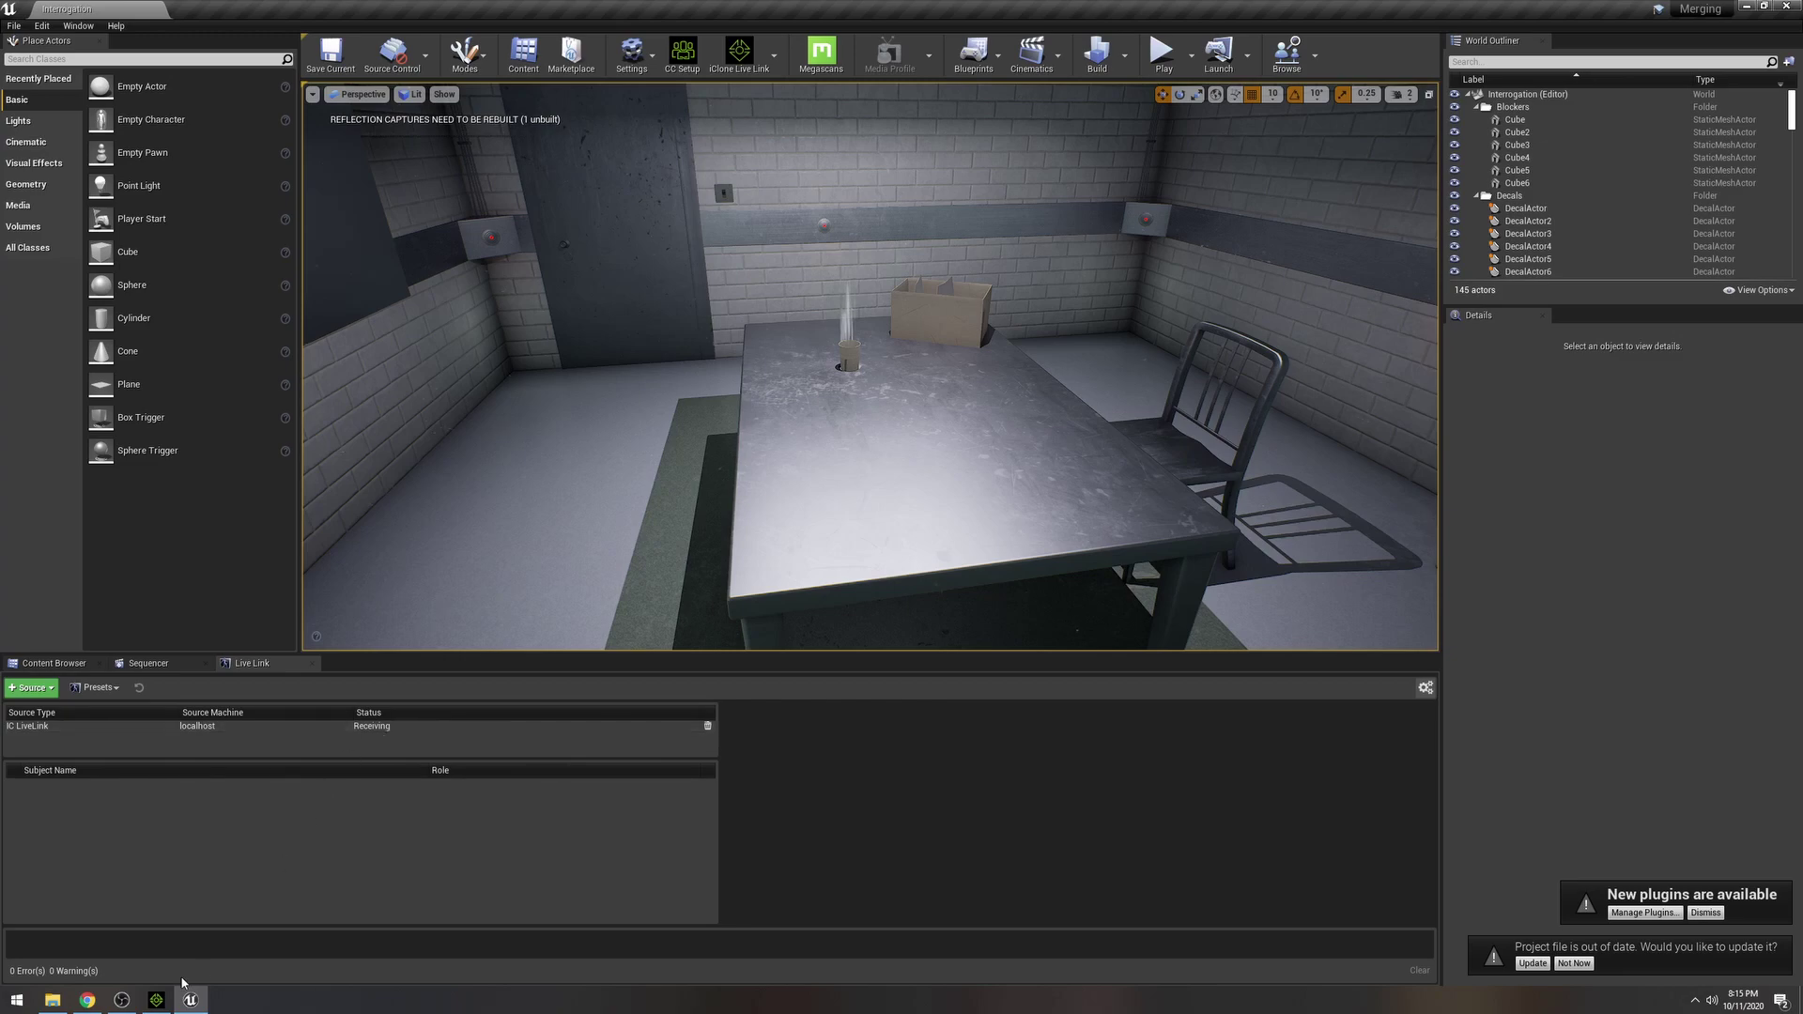
left_click(156, 1000)
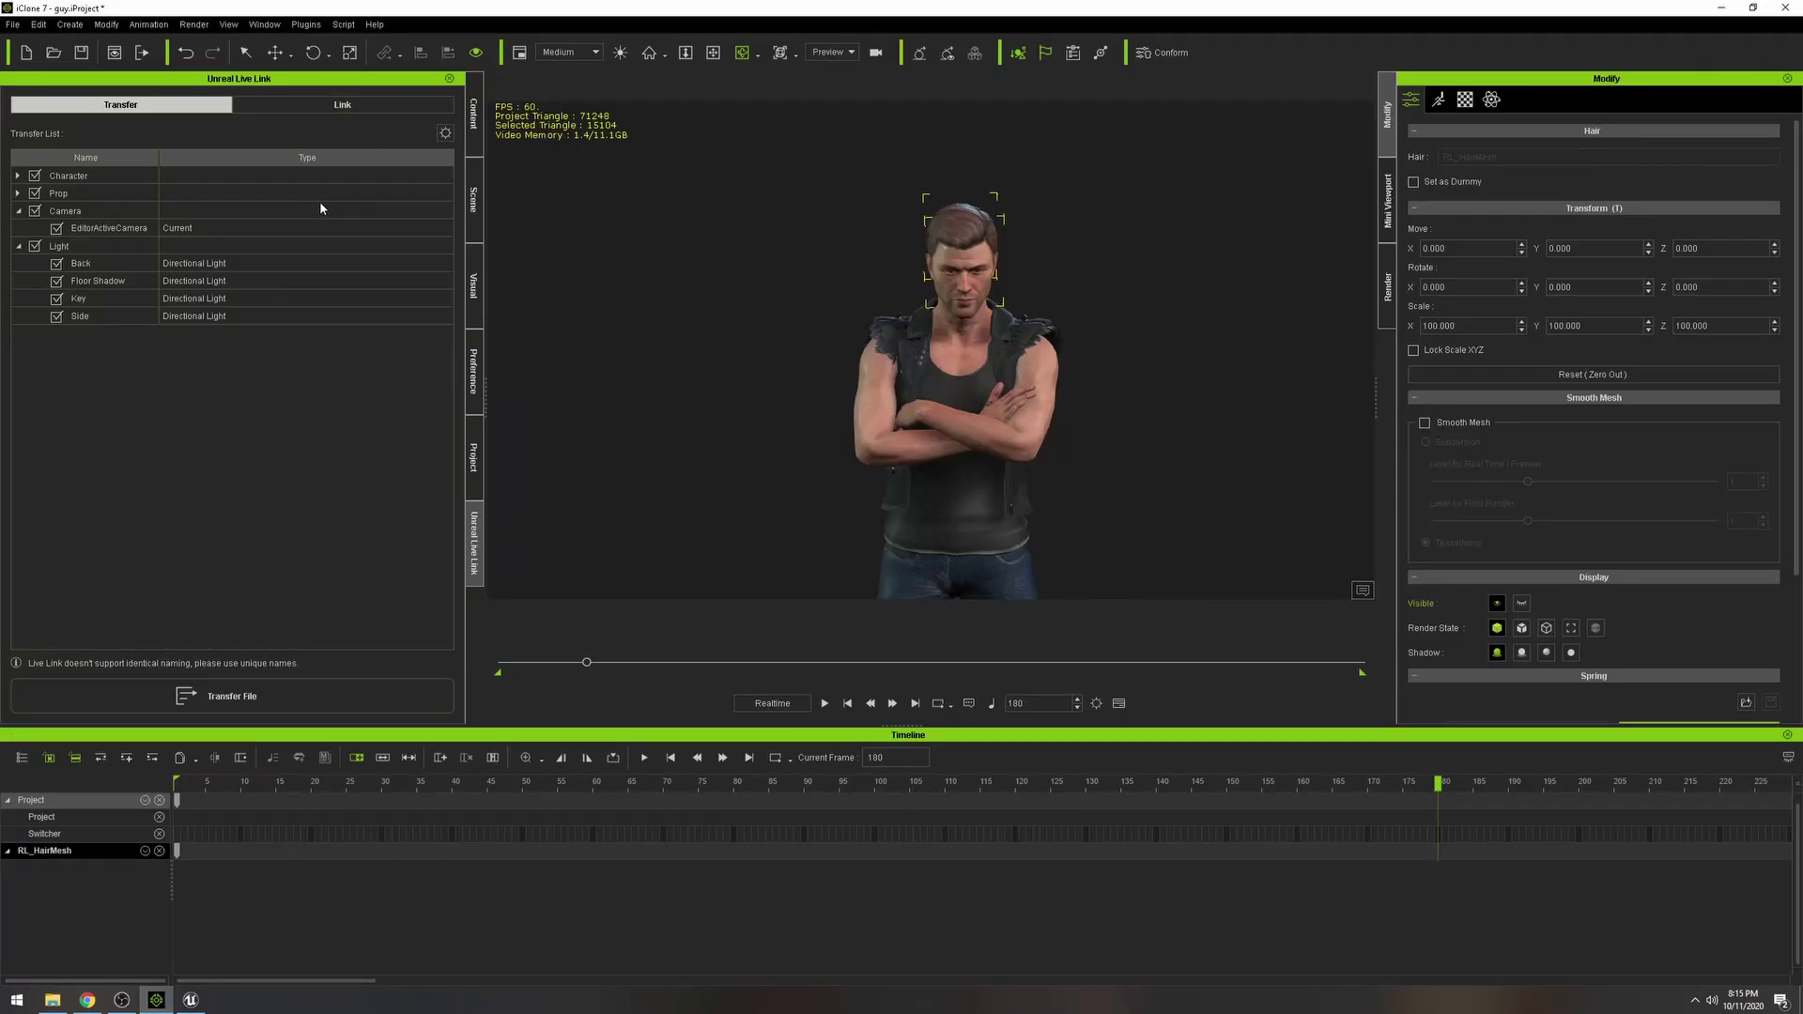
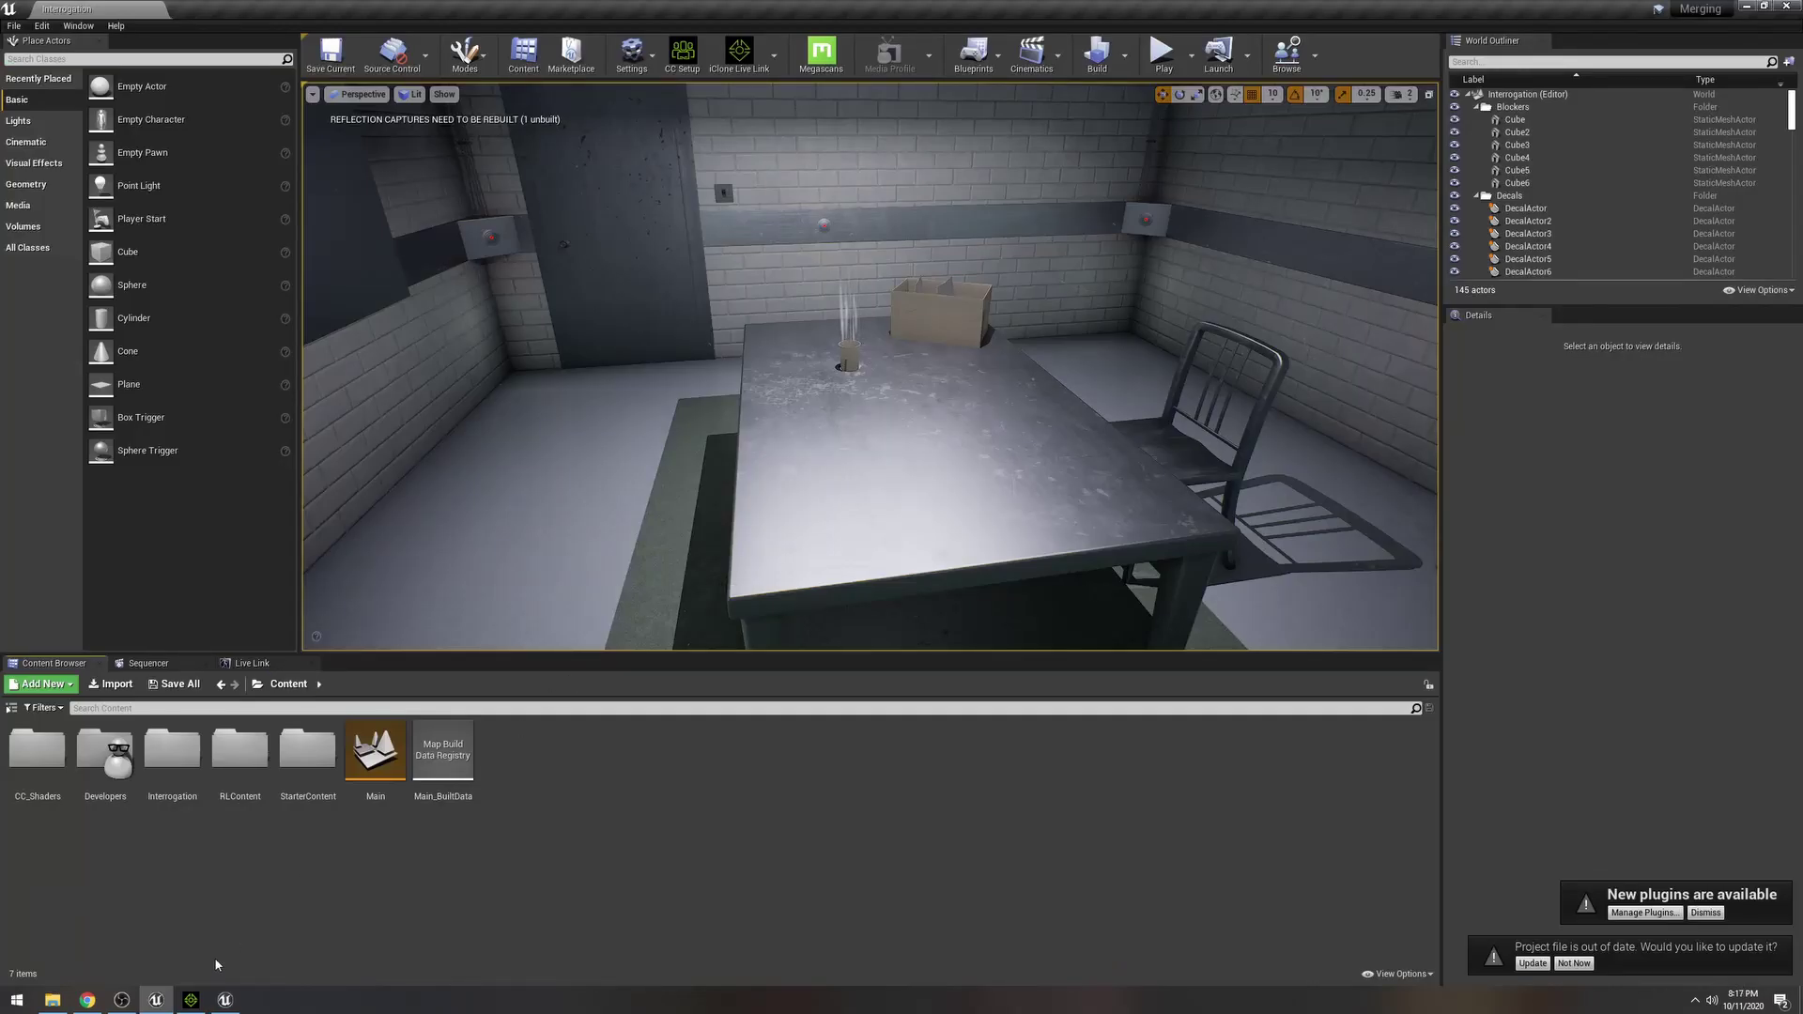
Open the CC_Shaders folder in the Content Browser and look over the interrogation room.
mouse_move(757, 402)
right_mouse_down()
mouse_move(601, 329)
mouse_move(845, 418)
mouse_move(875, 411)
mouse_move(757, 401)
right_mouse_up()
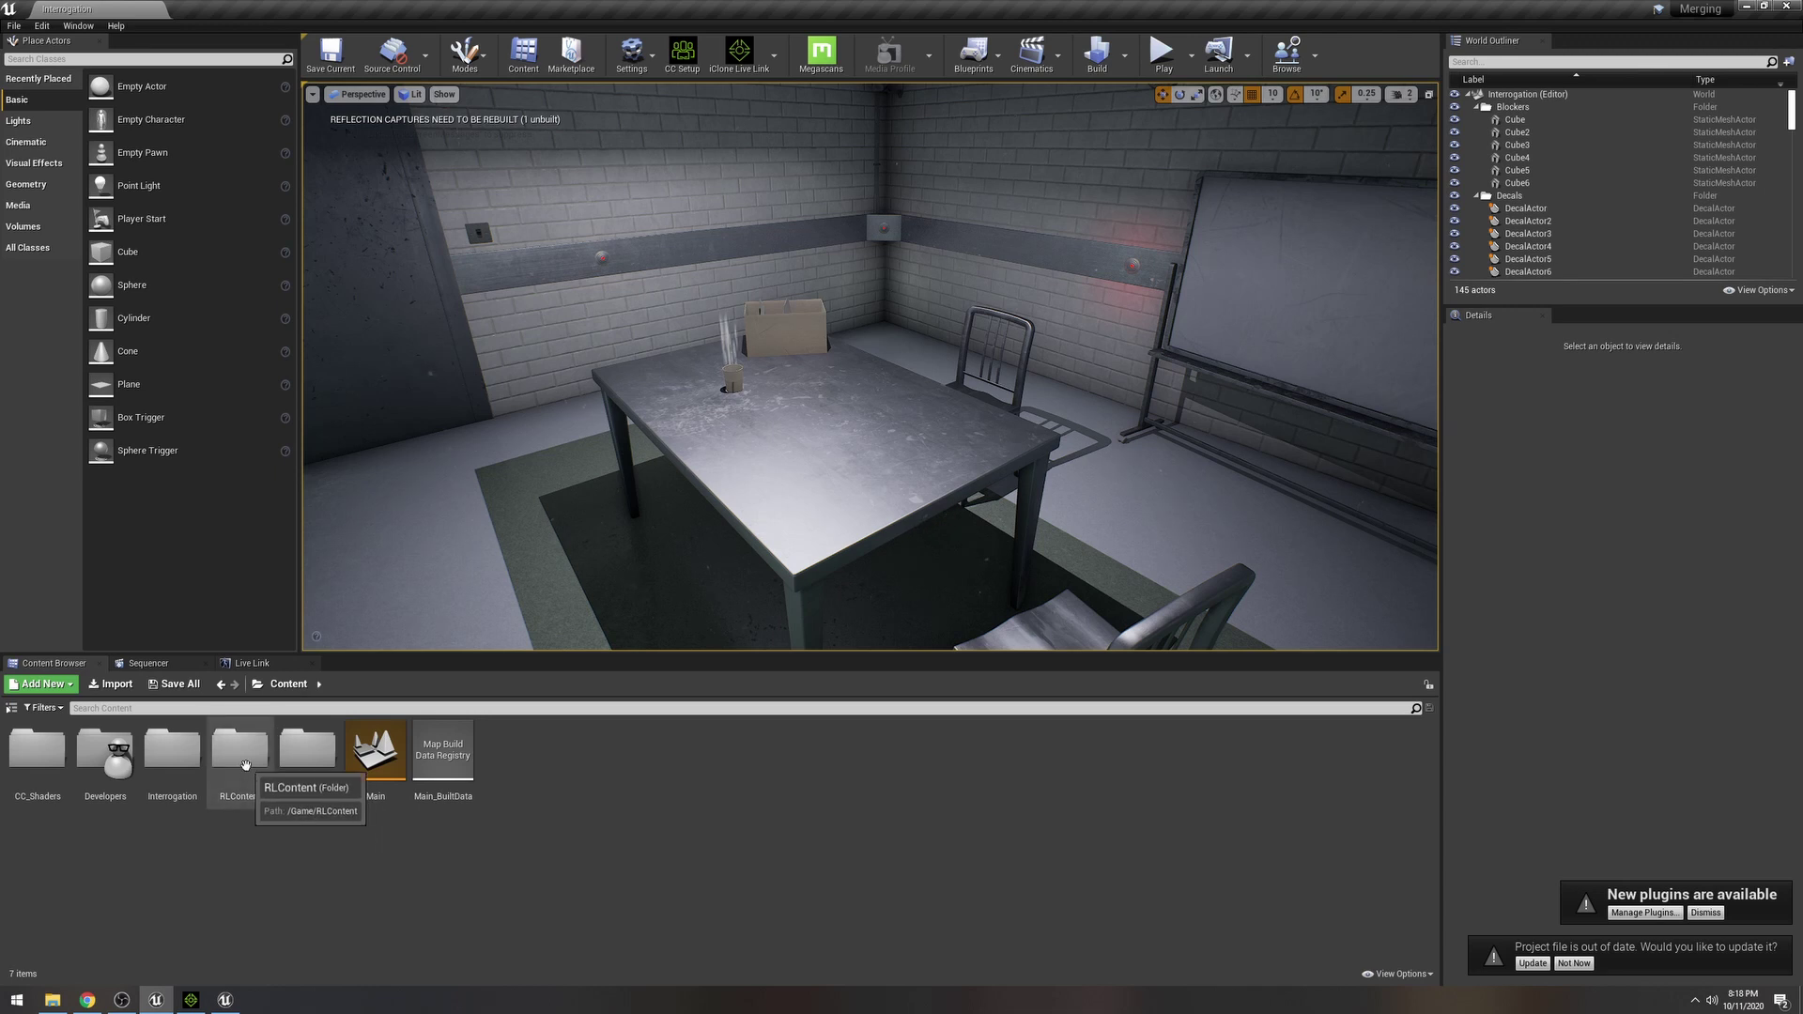
double_click(38, 752)
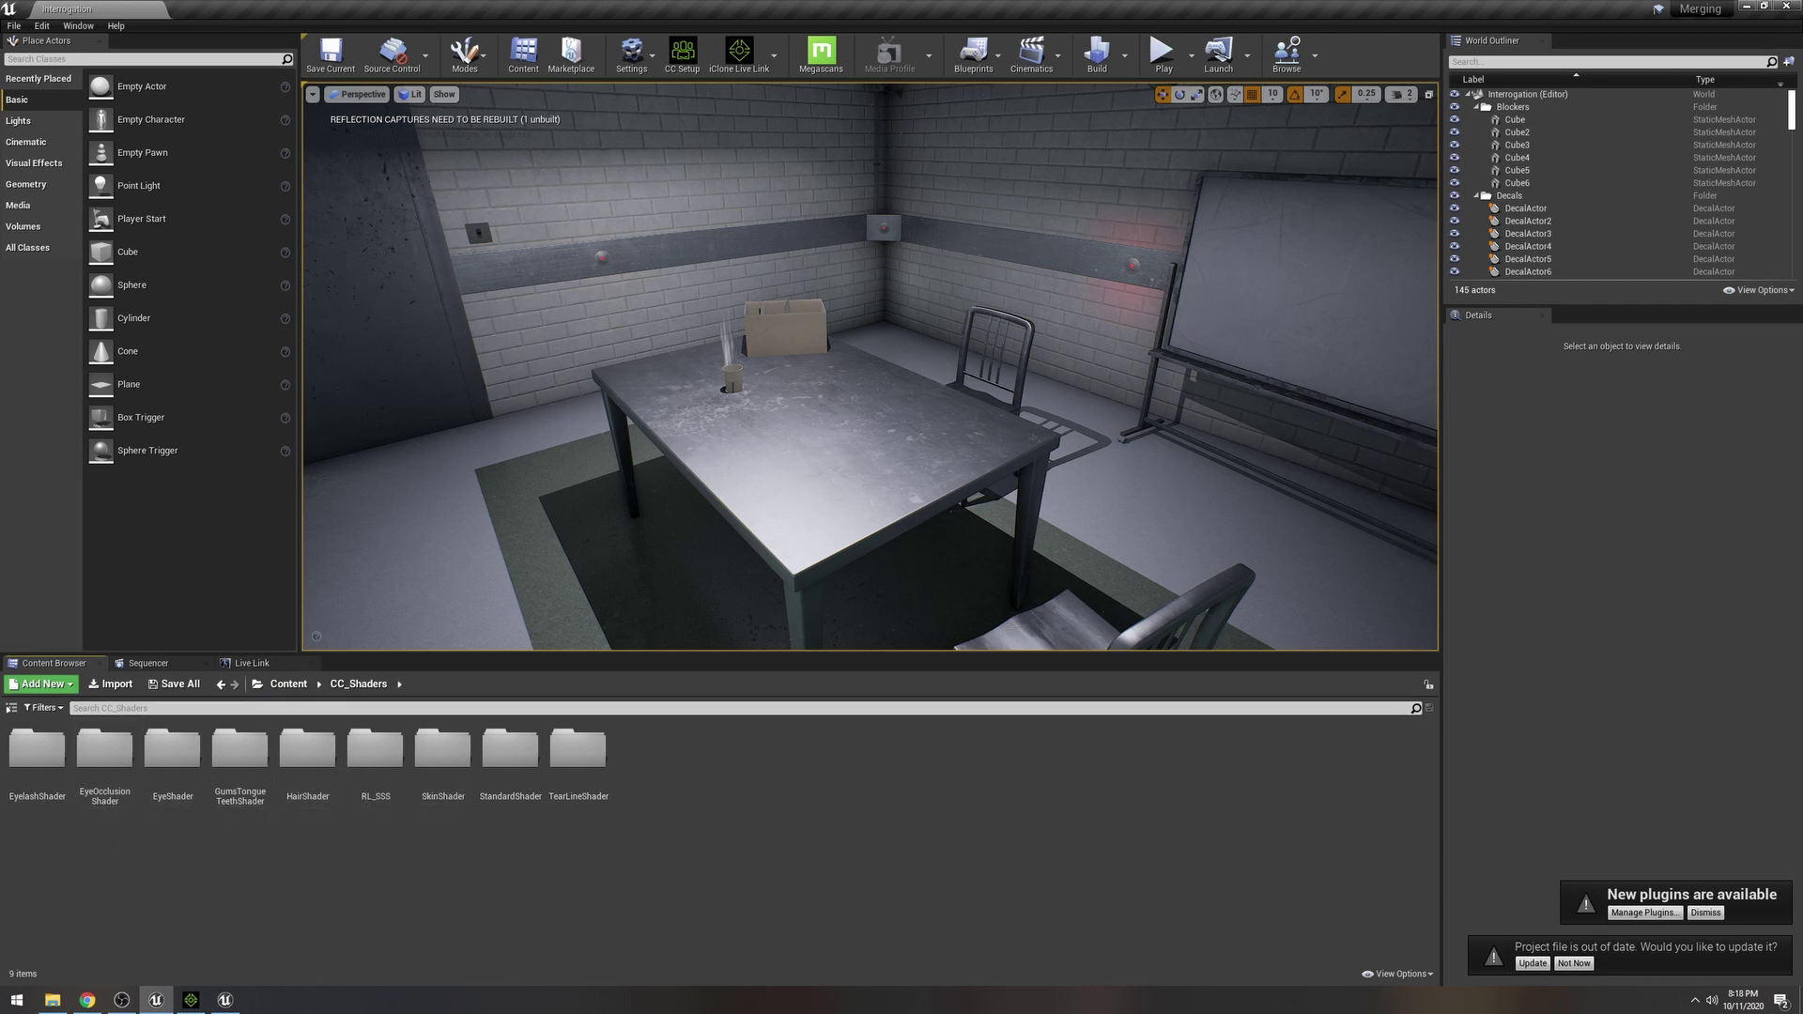
right_click_drag(789, 422, 726, 379)
Filter the level's actors by "post" and delete the PostProcessVolume.
left_click(1499, 63)
left_click(1498, 62)
type("post")
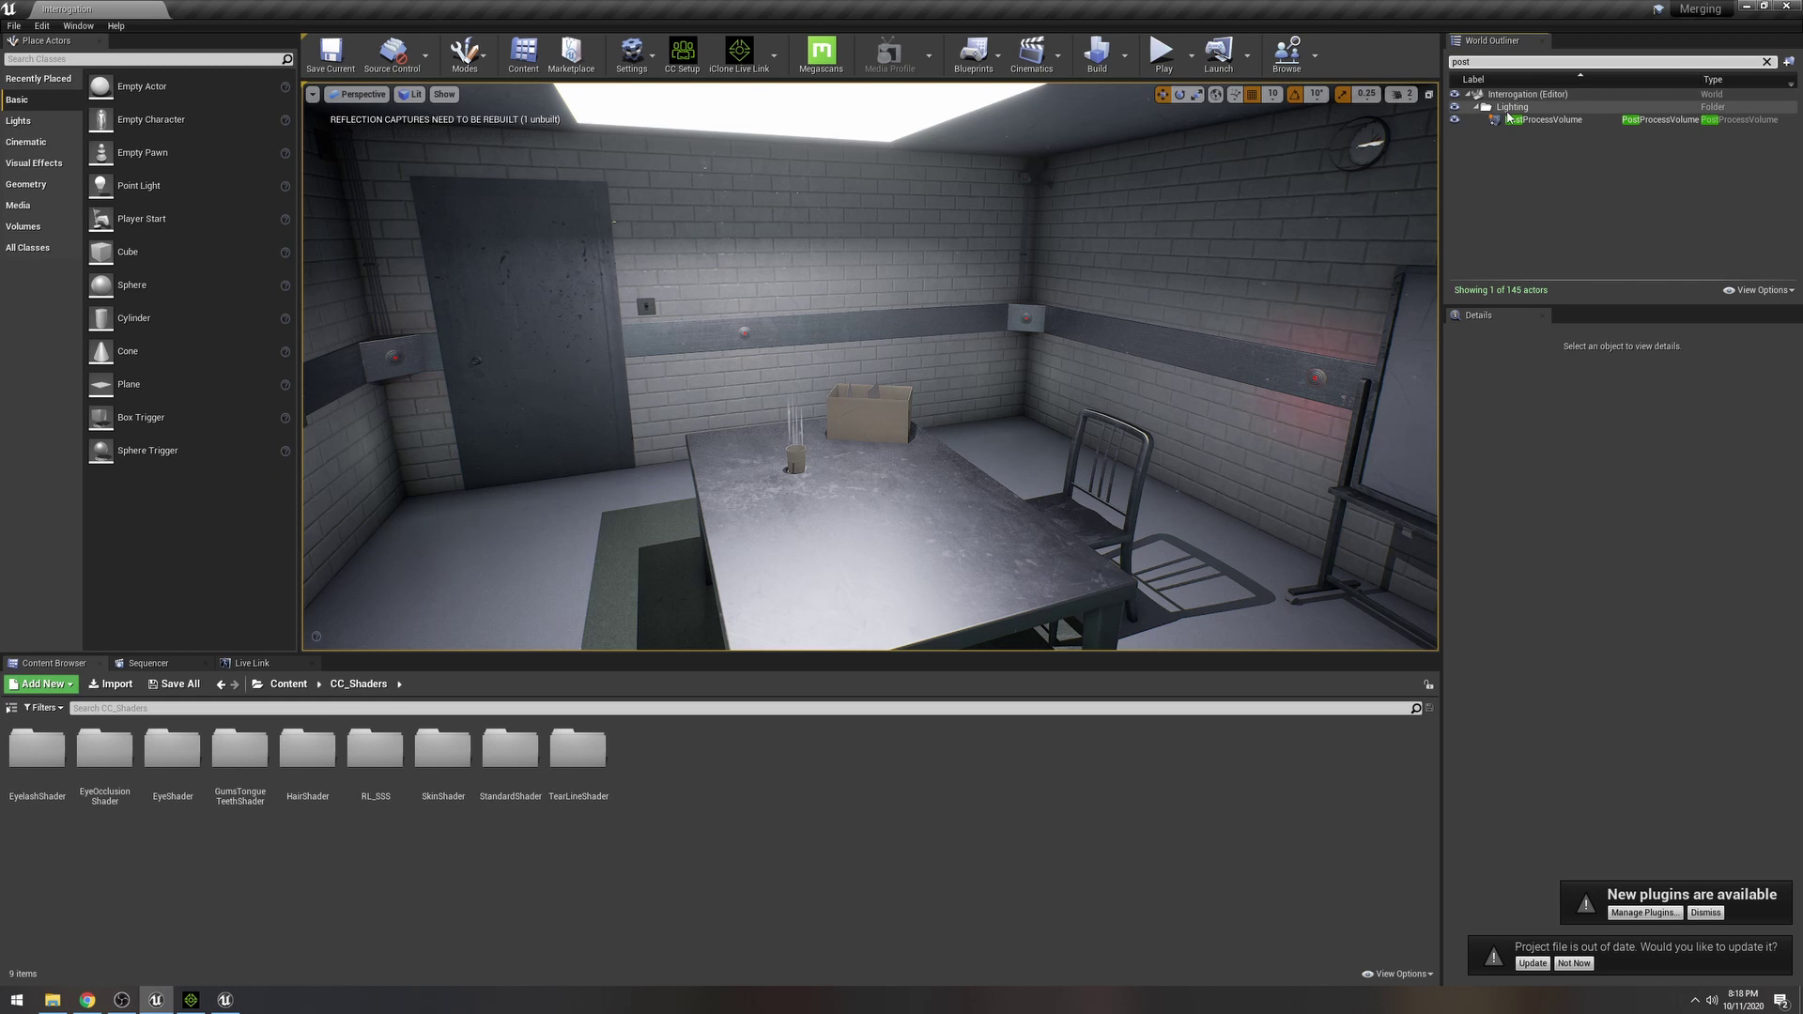
left_click(1514, 121)
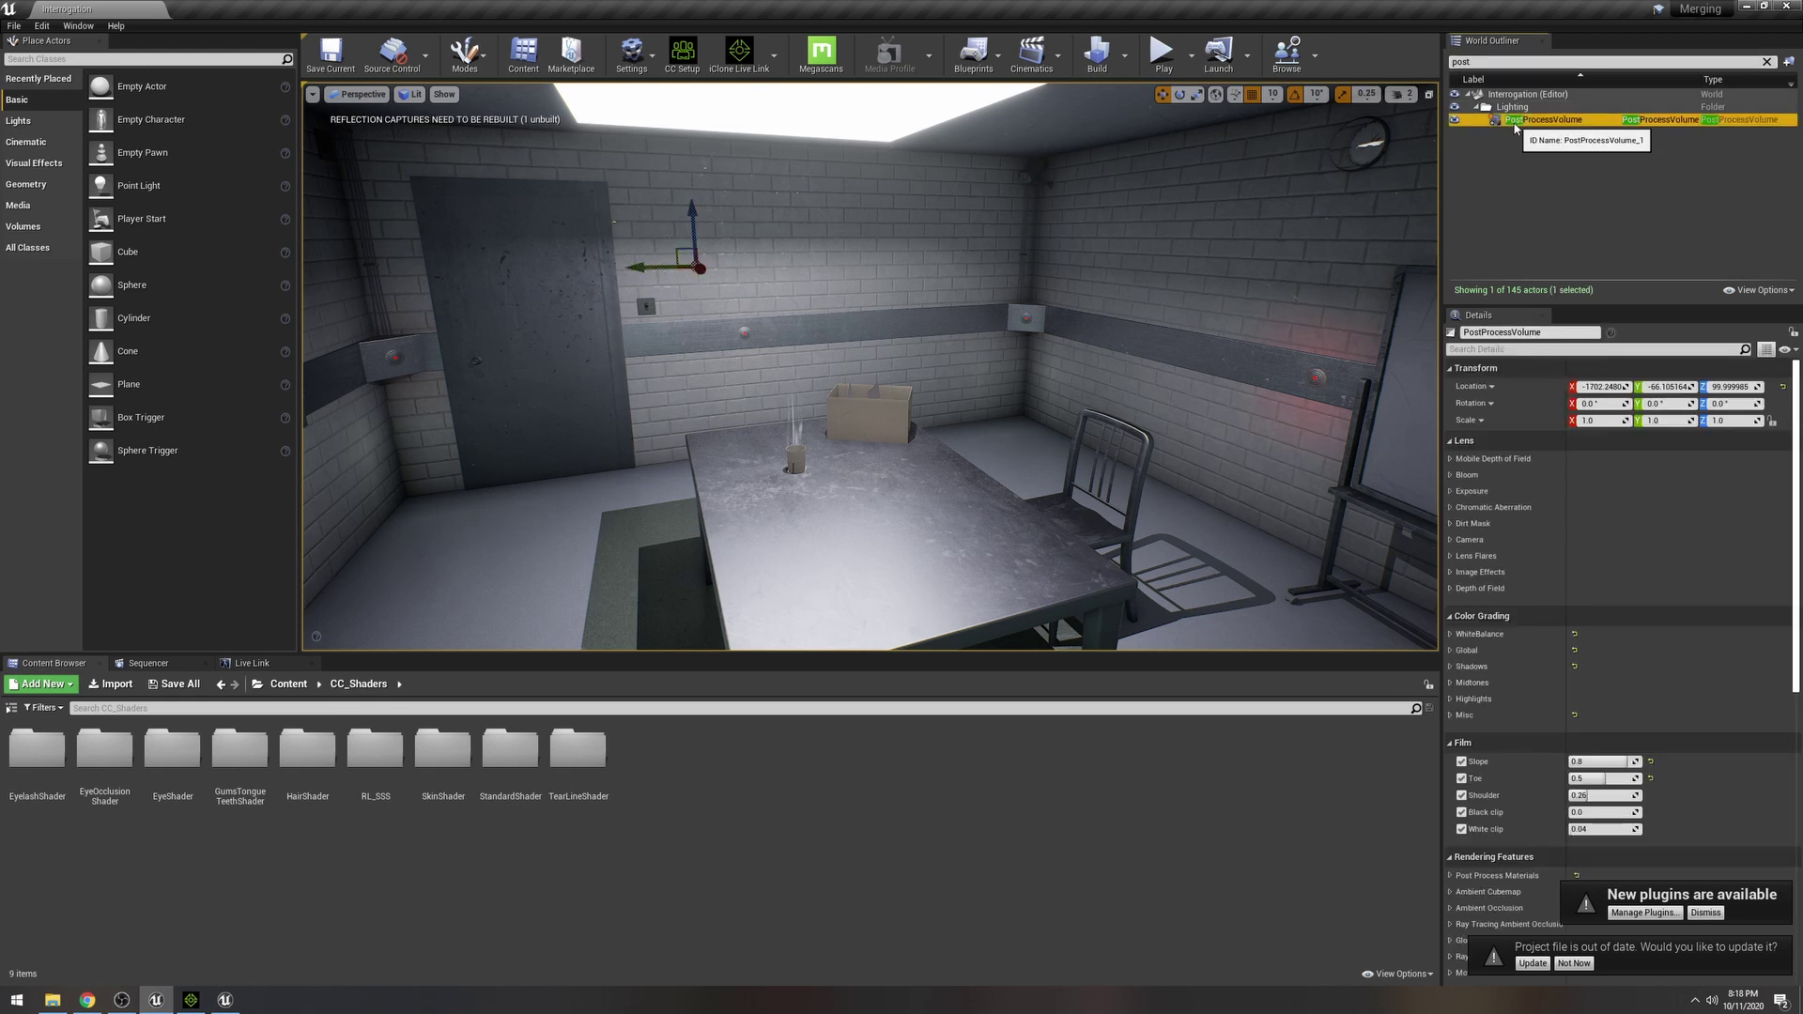
key("Delete")
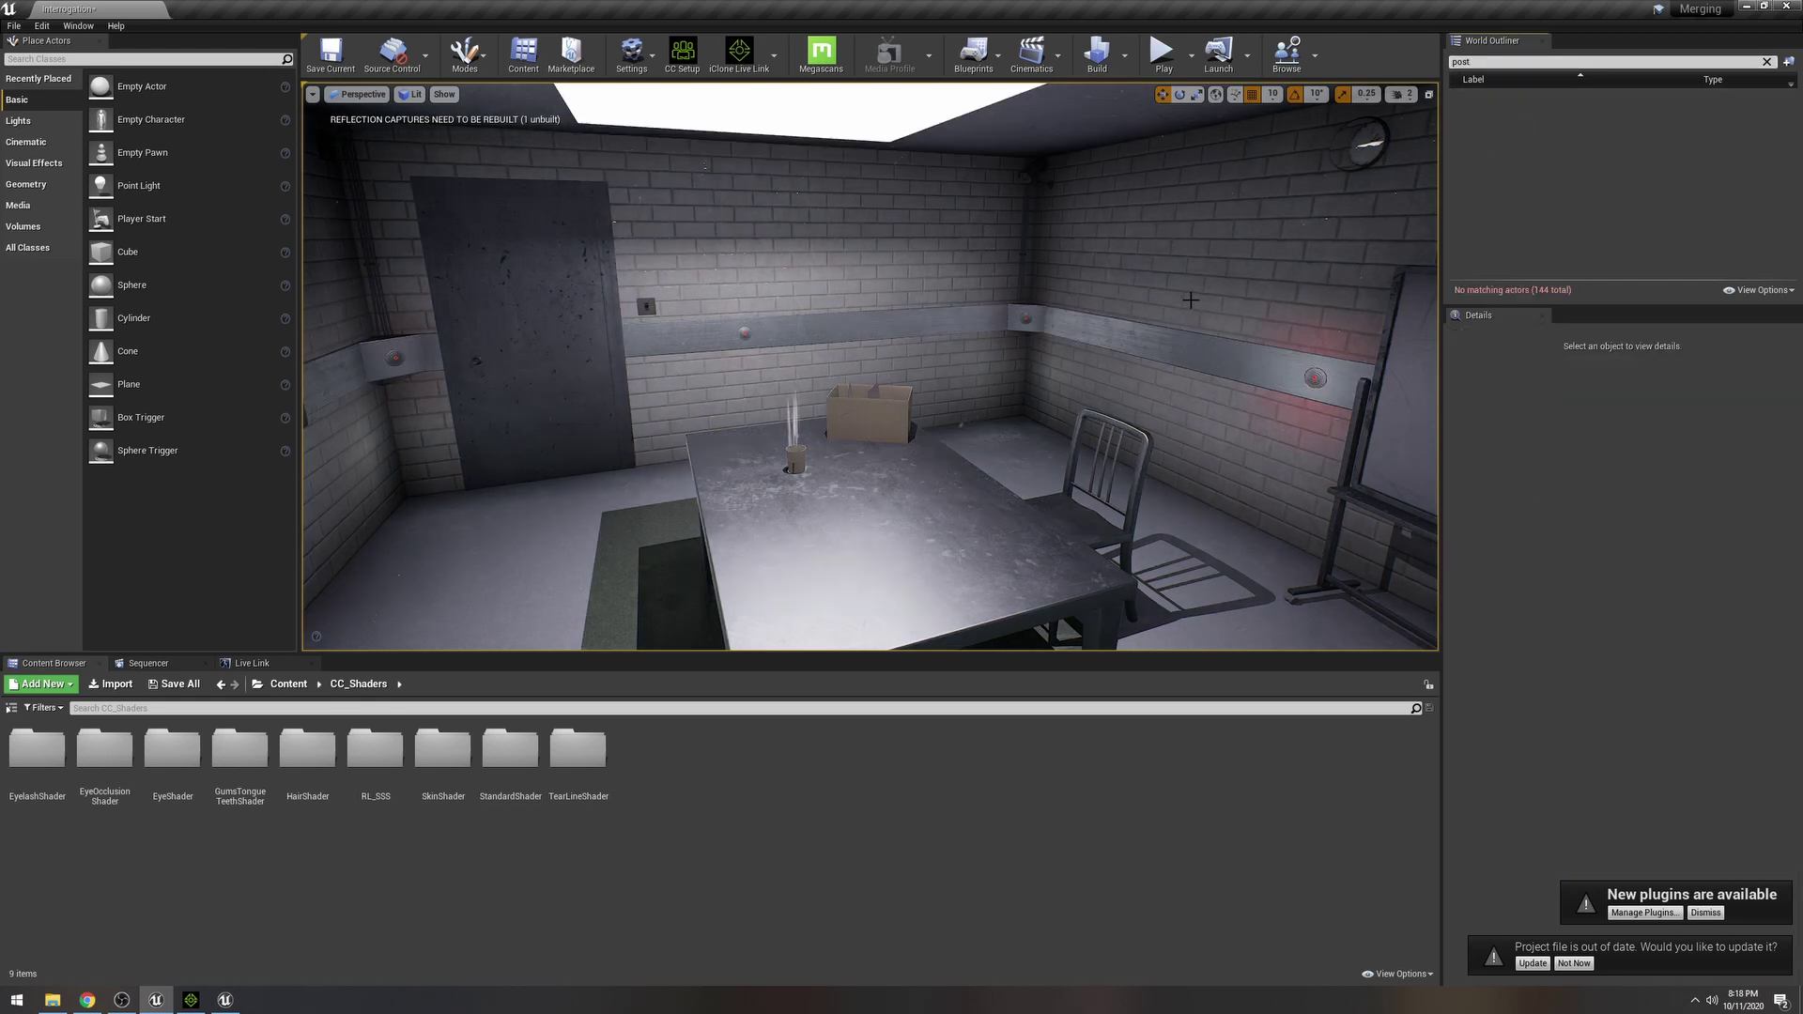
right_click_drag(1191, 300, 1157, 273)
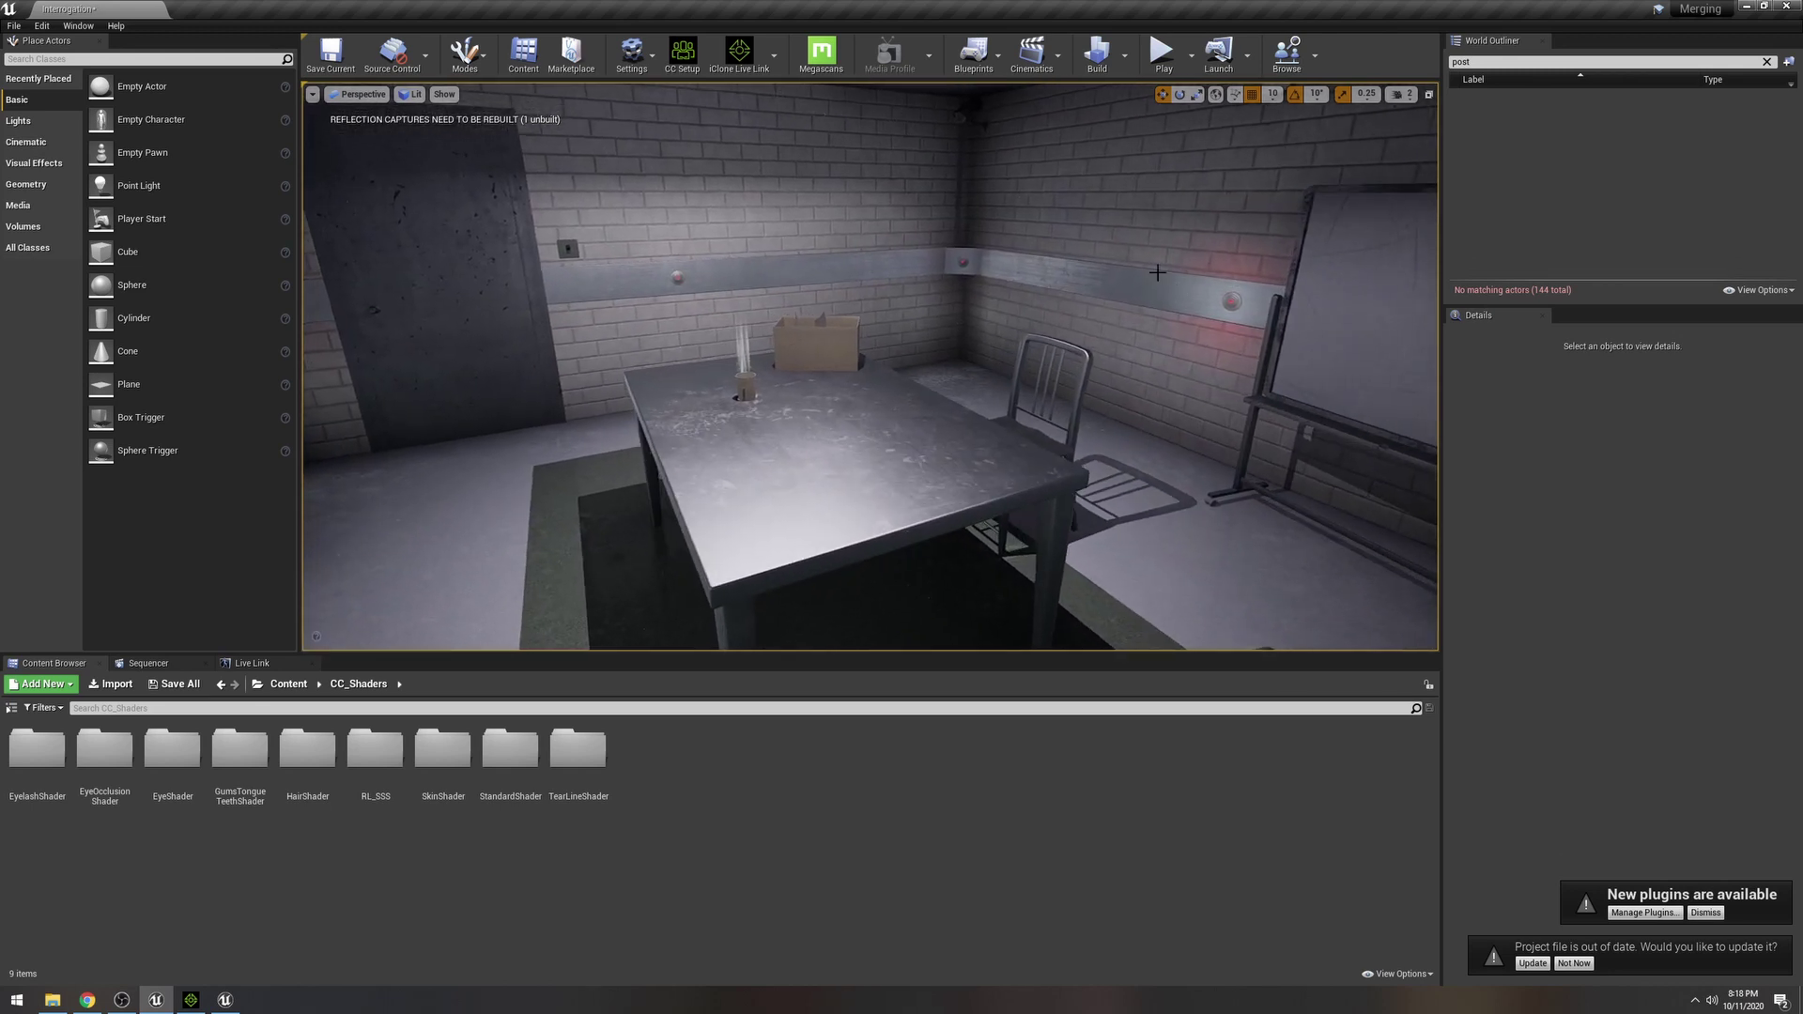
Open the level editor's Settings options.
left_click(631, 53)
mouse_move(733, 262)
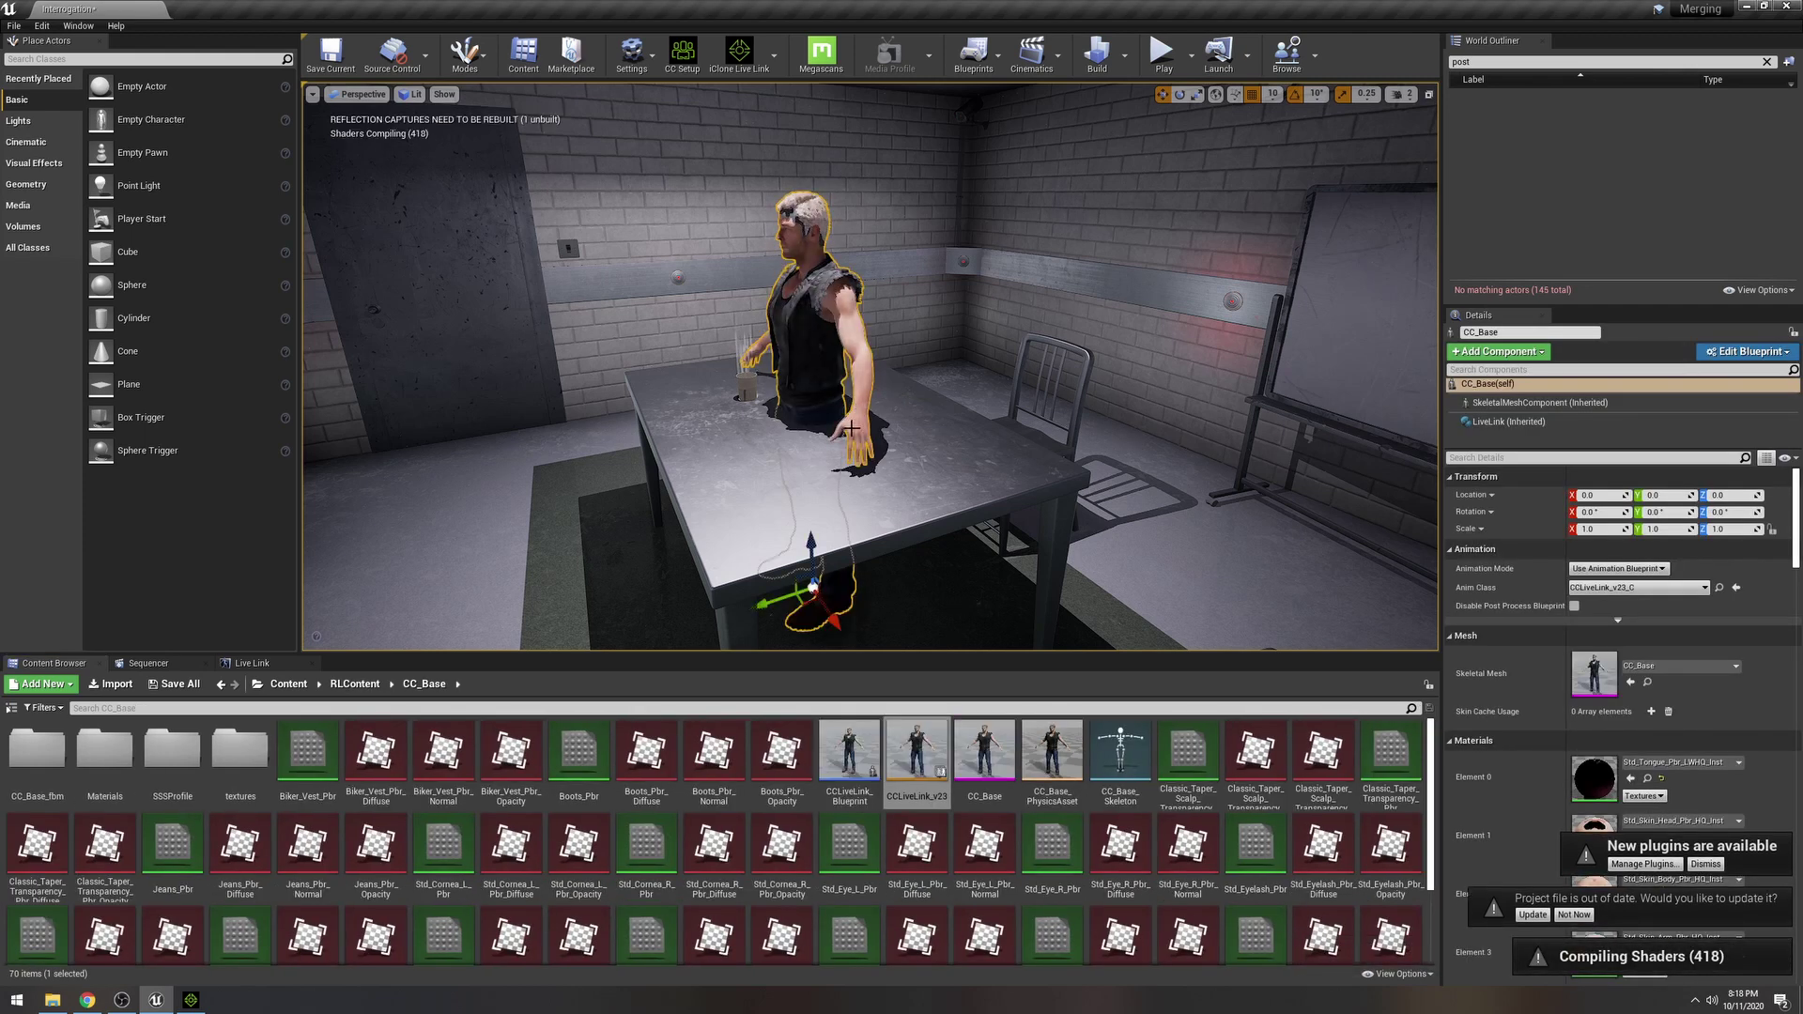
Examine the placed CC_Base character from the front across the interrogation table.
key("a")
right_click_drag(851, 428, 1067, 397)
key("d")
key("a")
key("d")
key("a")
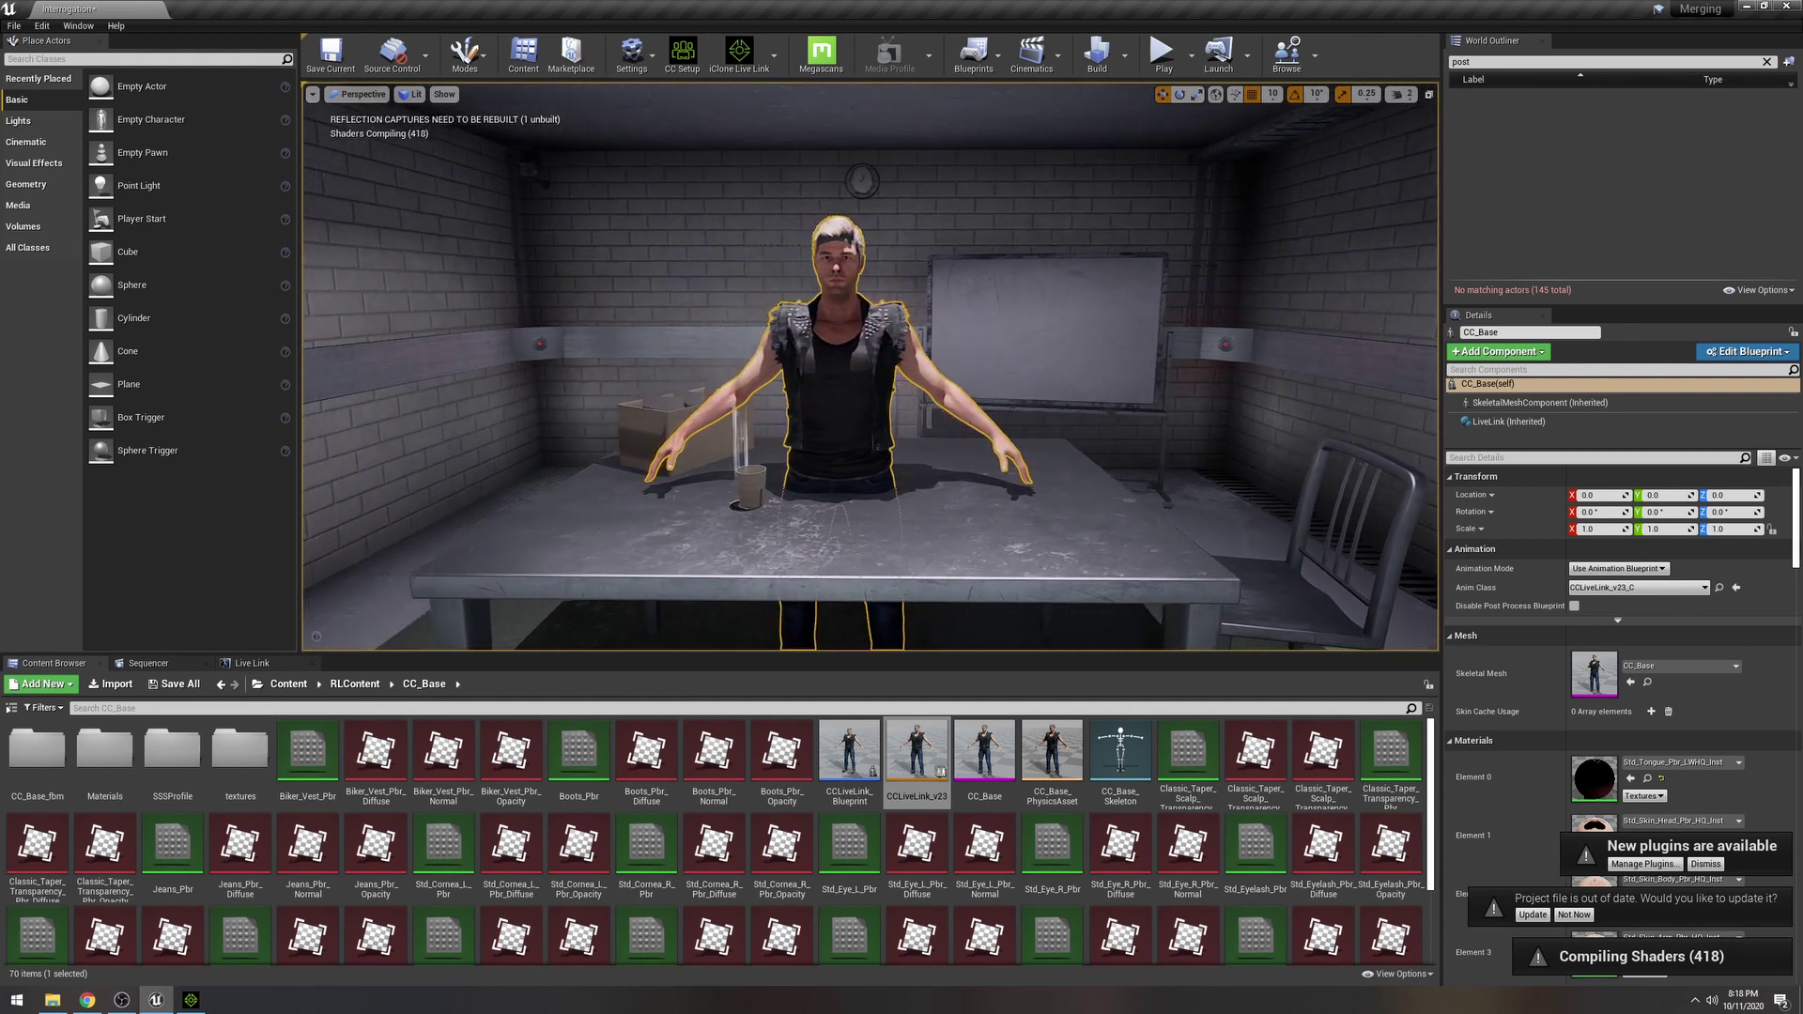
left_click_drag(572, 413, 554, 412, "alt")
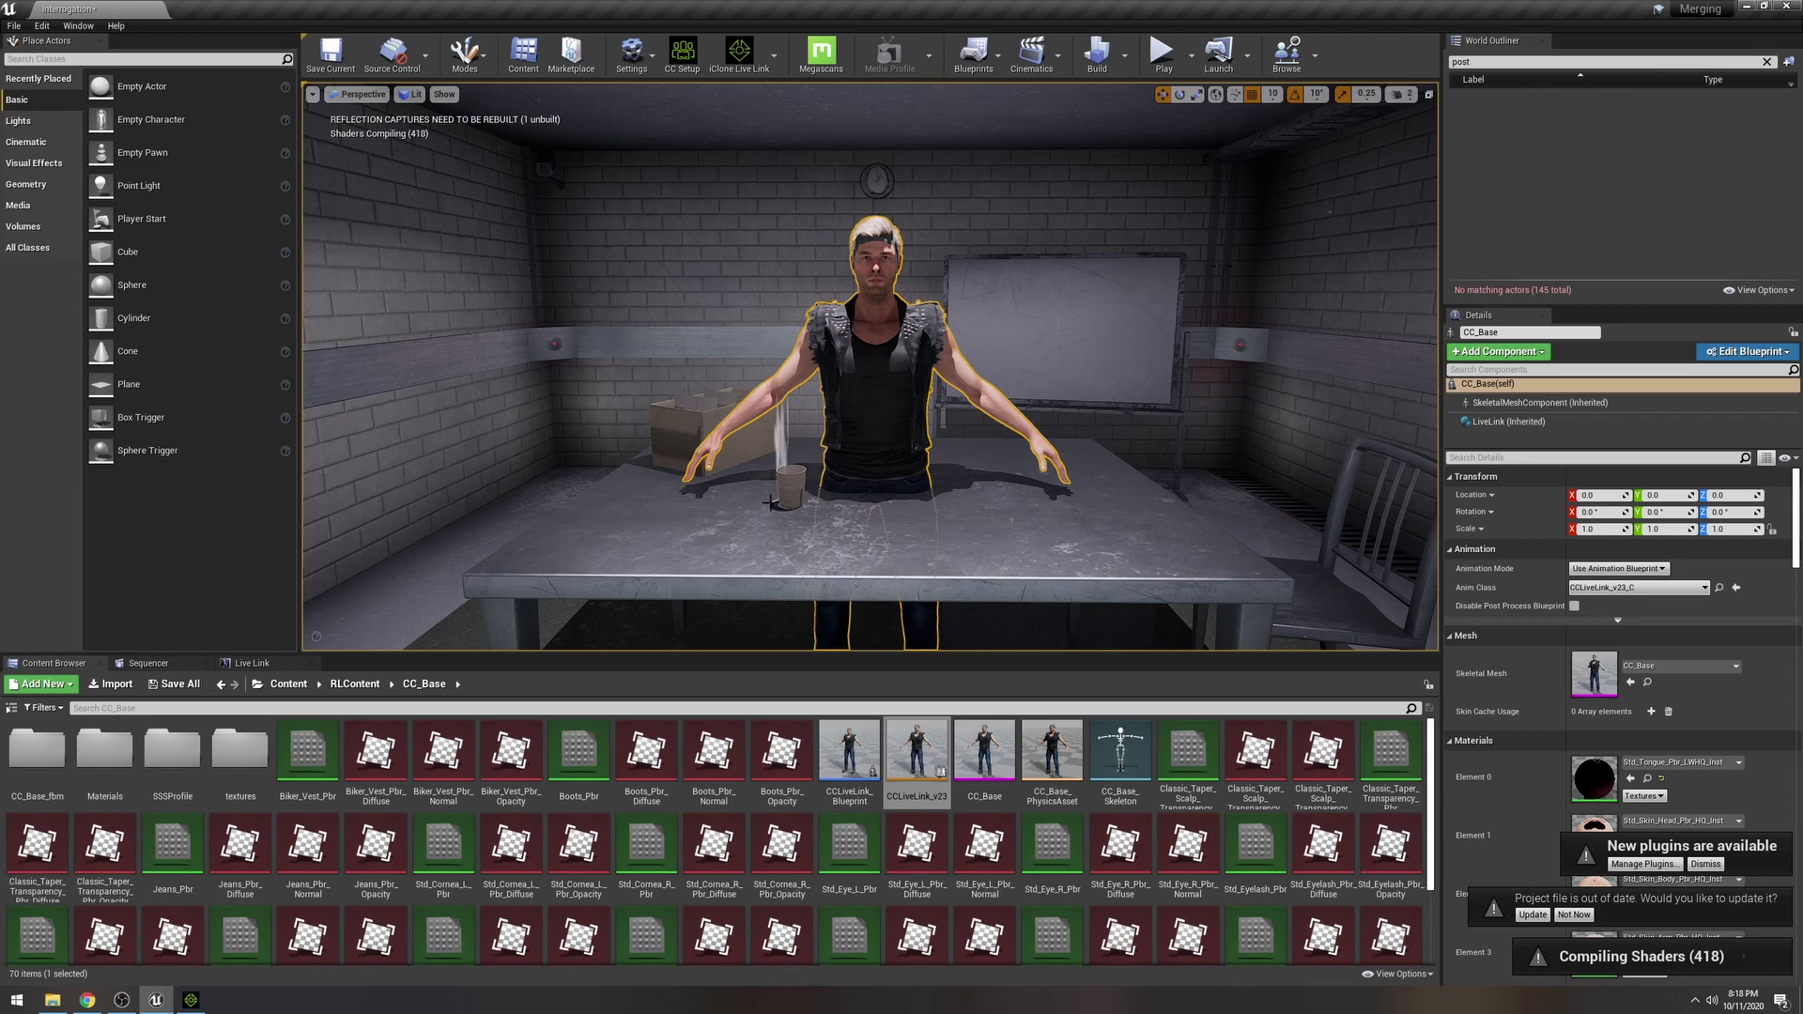
Check the avatar in iClone, return to Unreal, and examine the CC_Base character's feet, face and hair up close.
left_click(191, 1001)
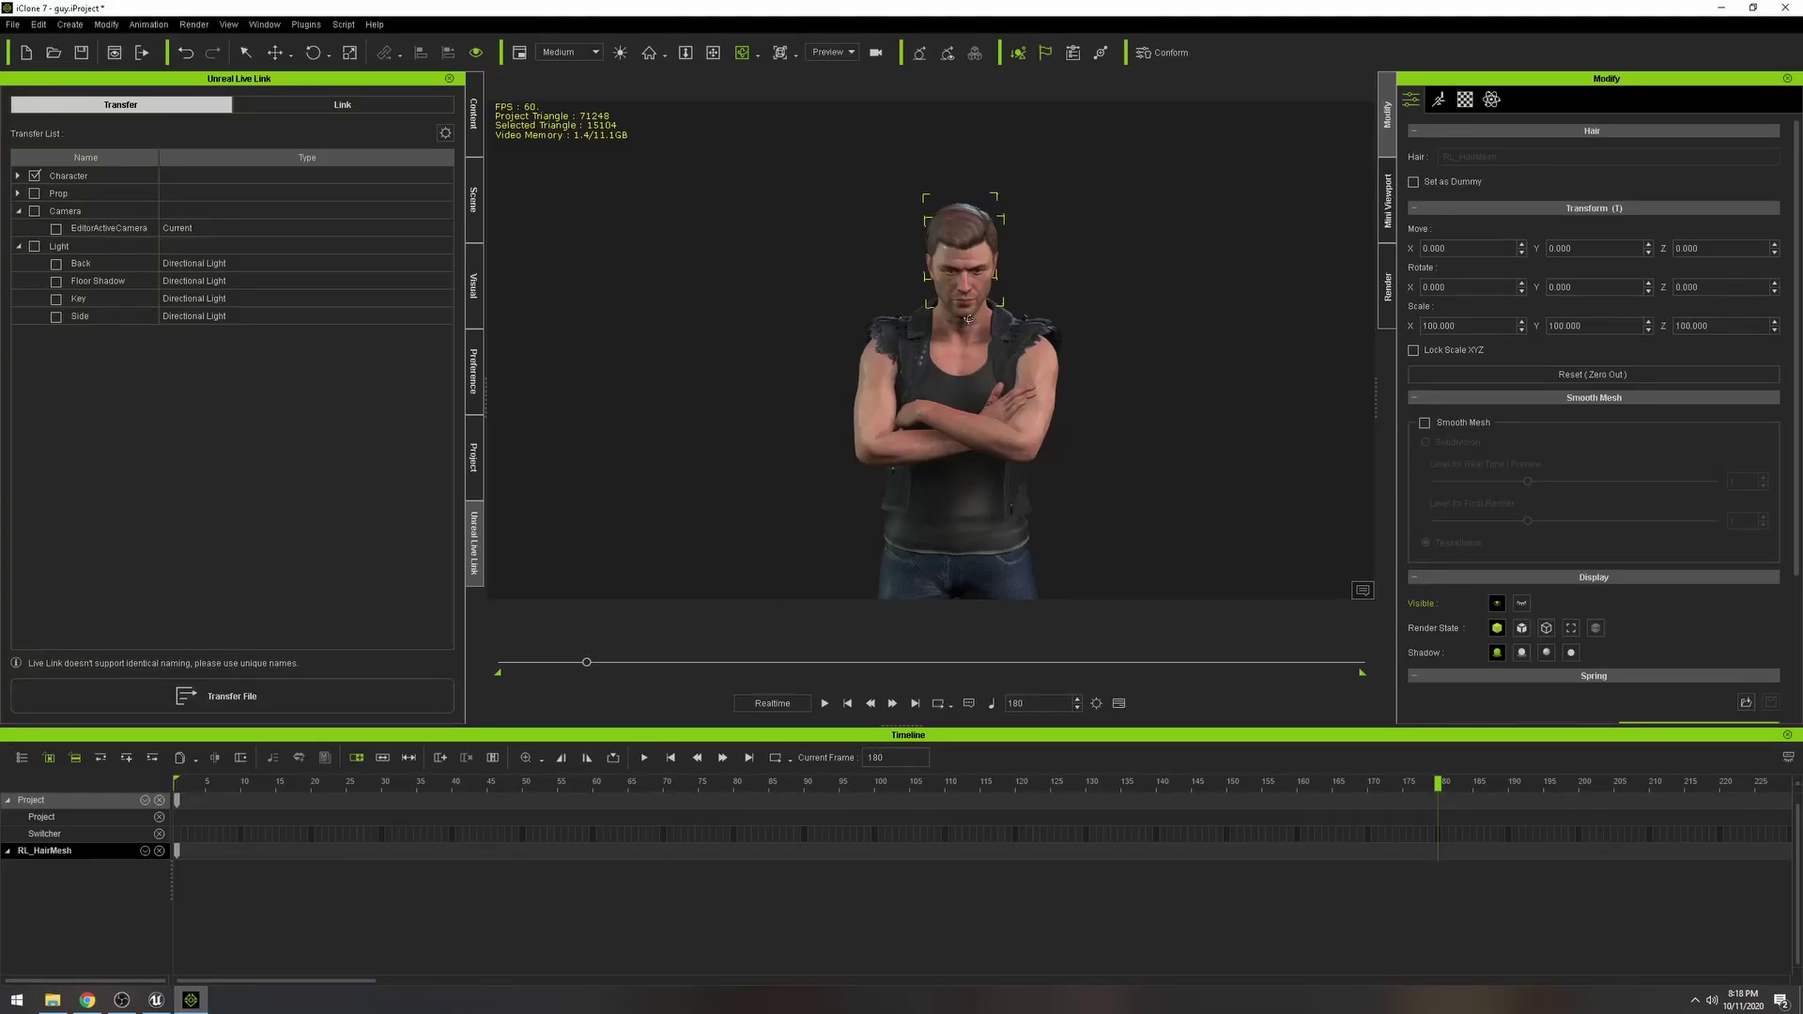
left_click(158, 1001)
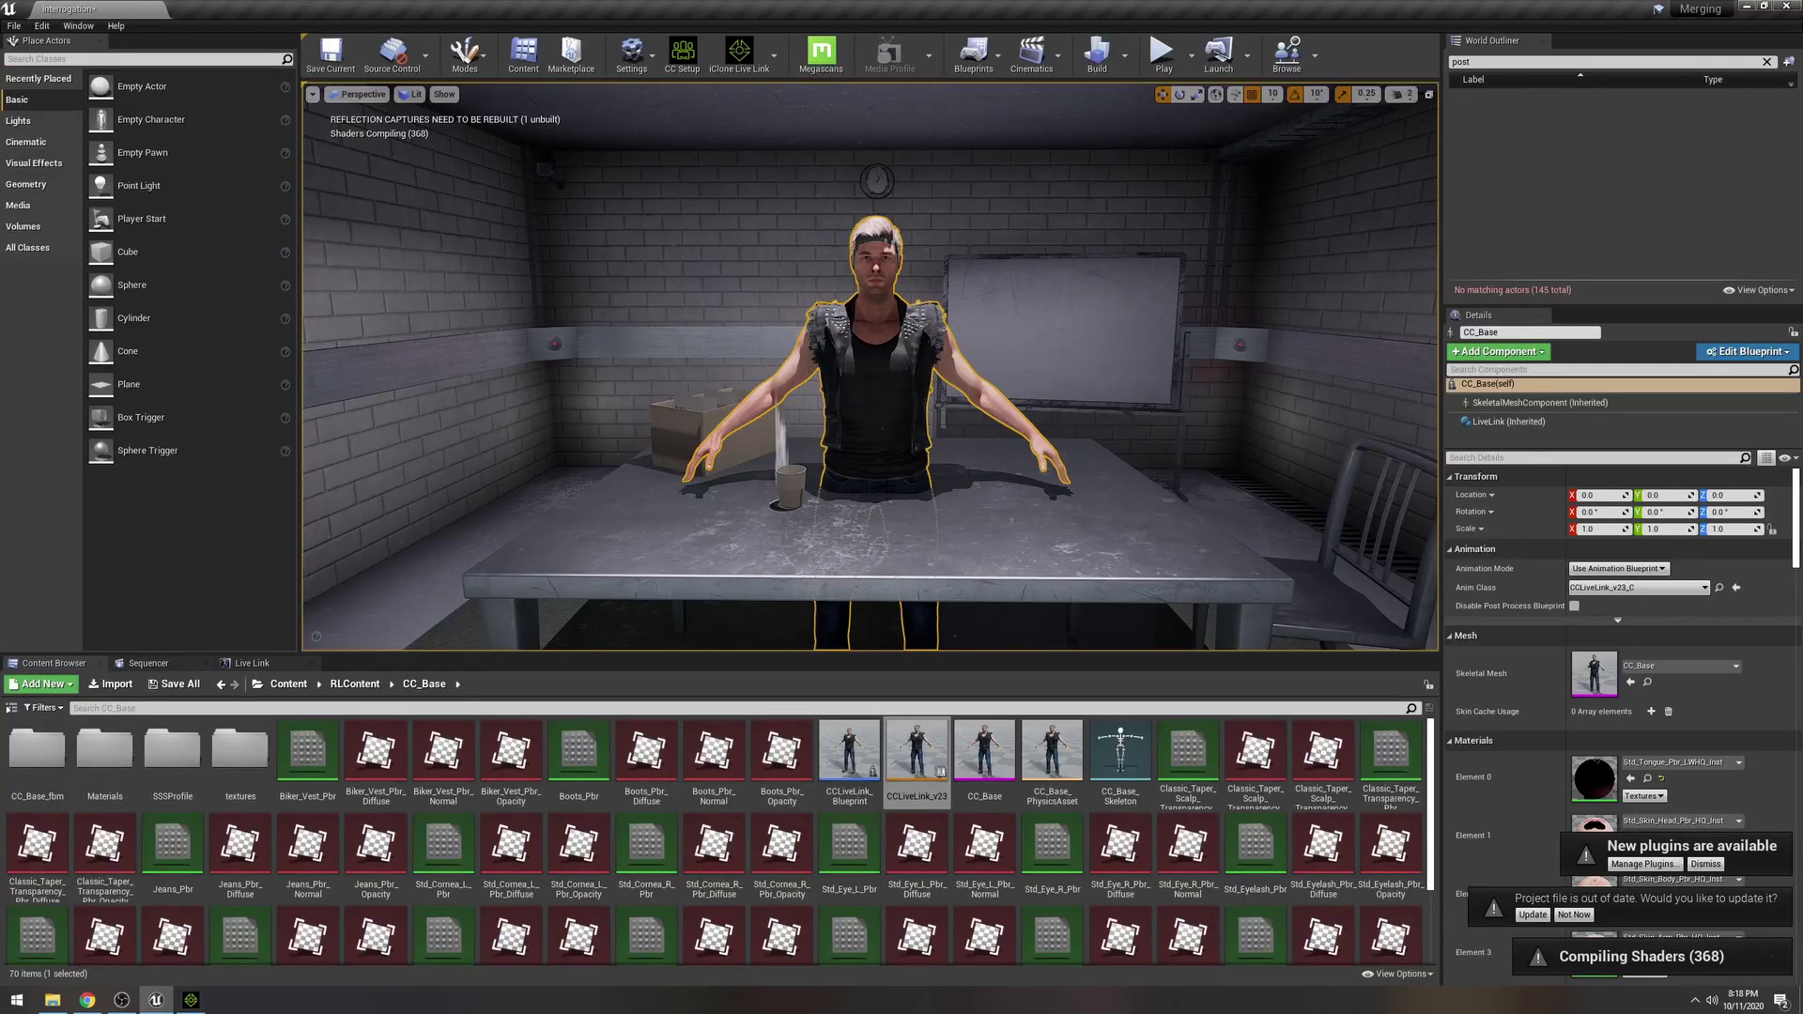
right_click_drag(917, 501, 918, 571)
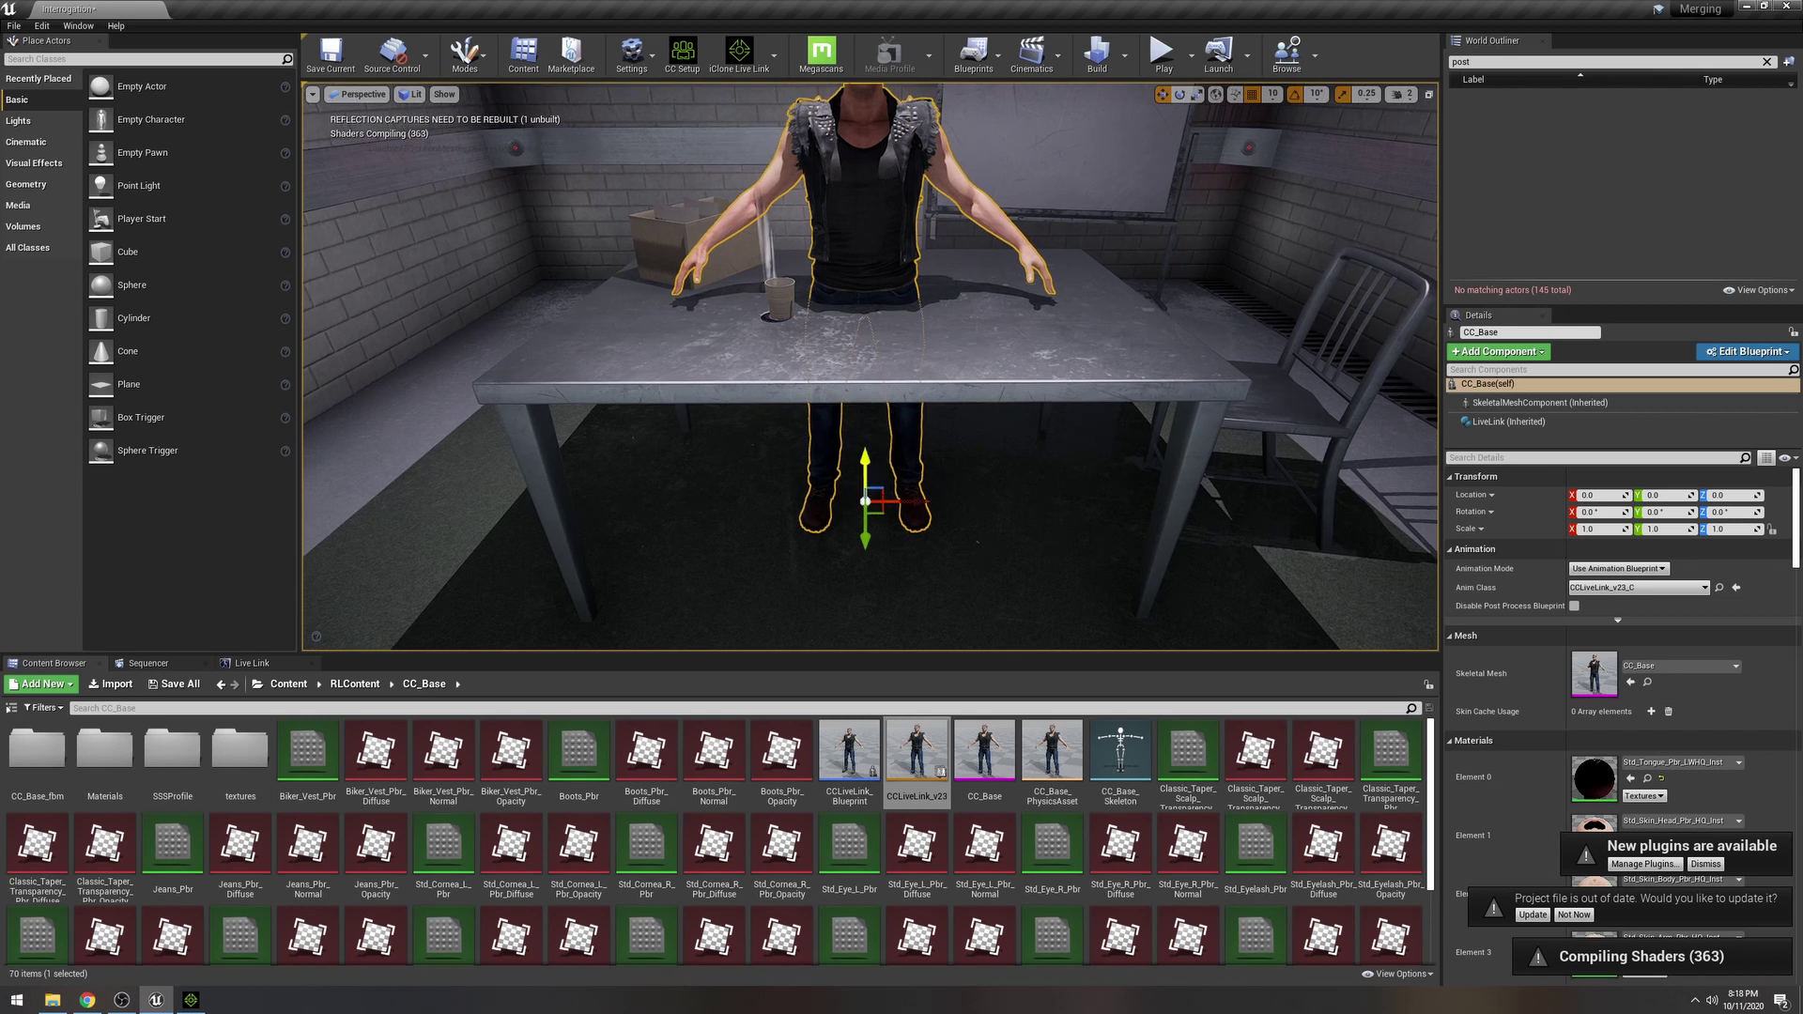
right_click_drag(865, 462, 950, 342)
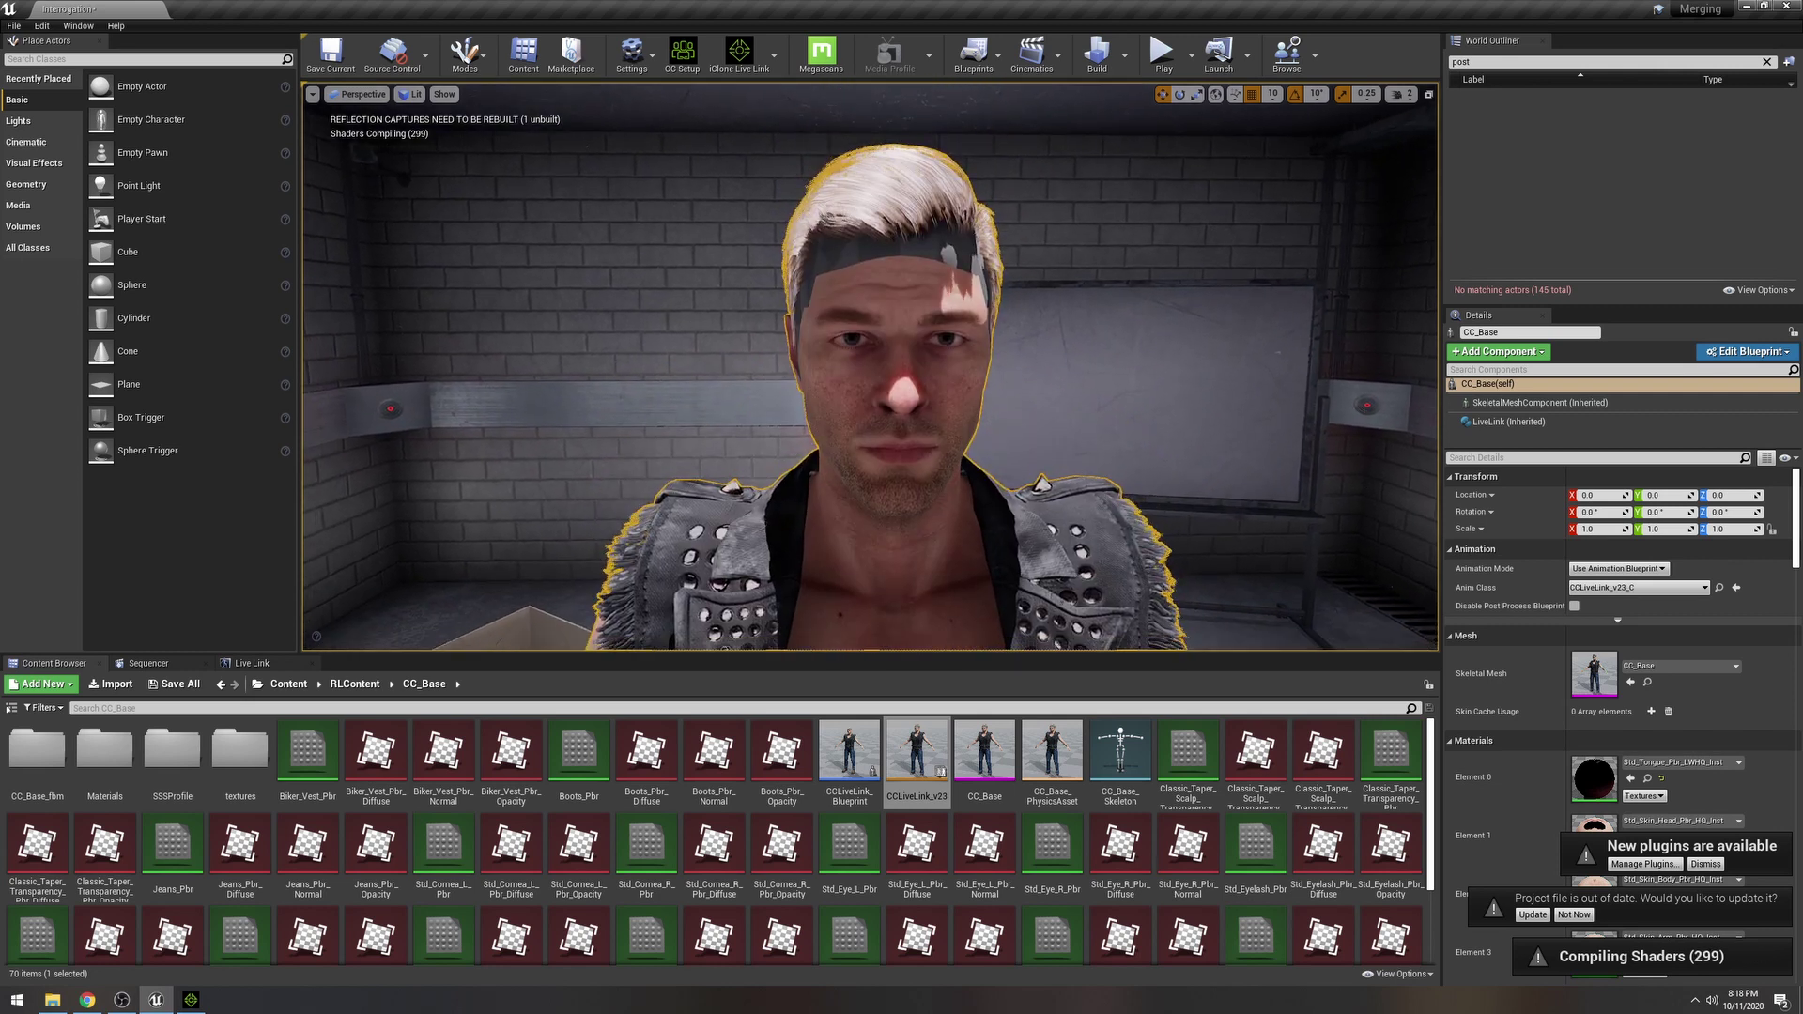
scroll(865, 484, "up", 5)
scroll(866, 484, "down", 2)
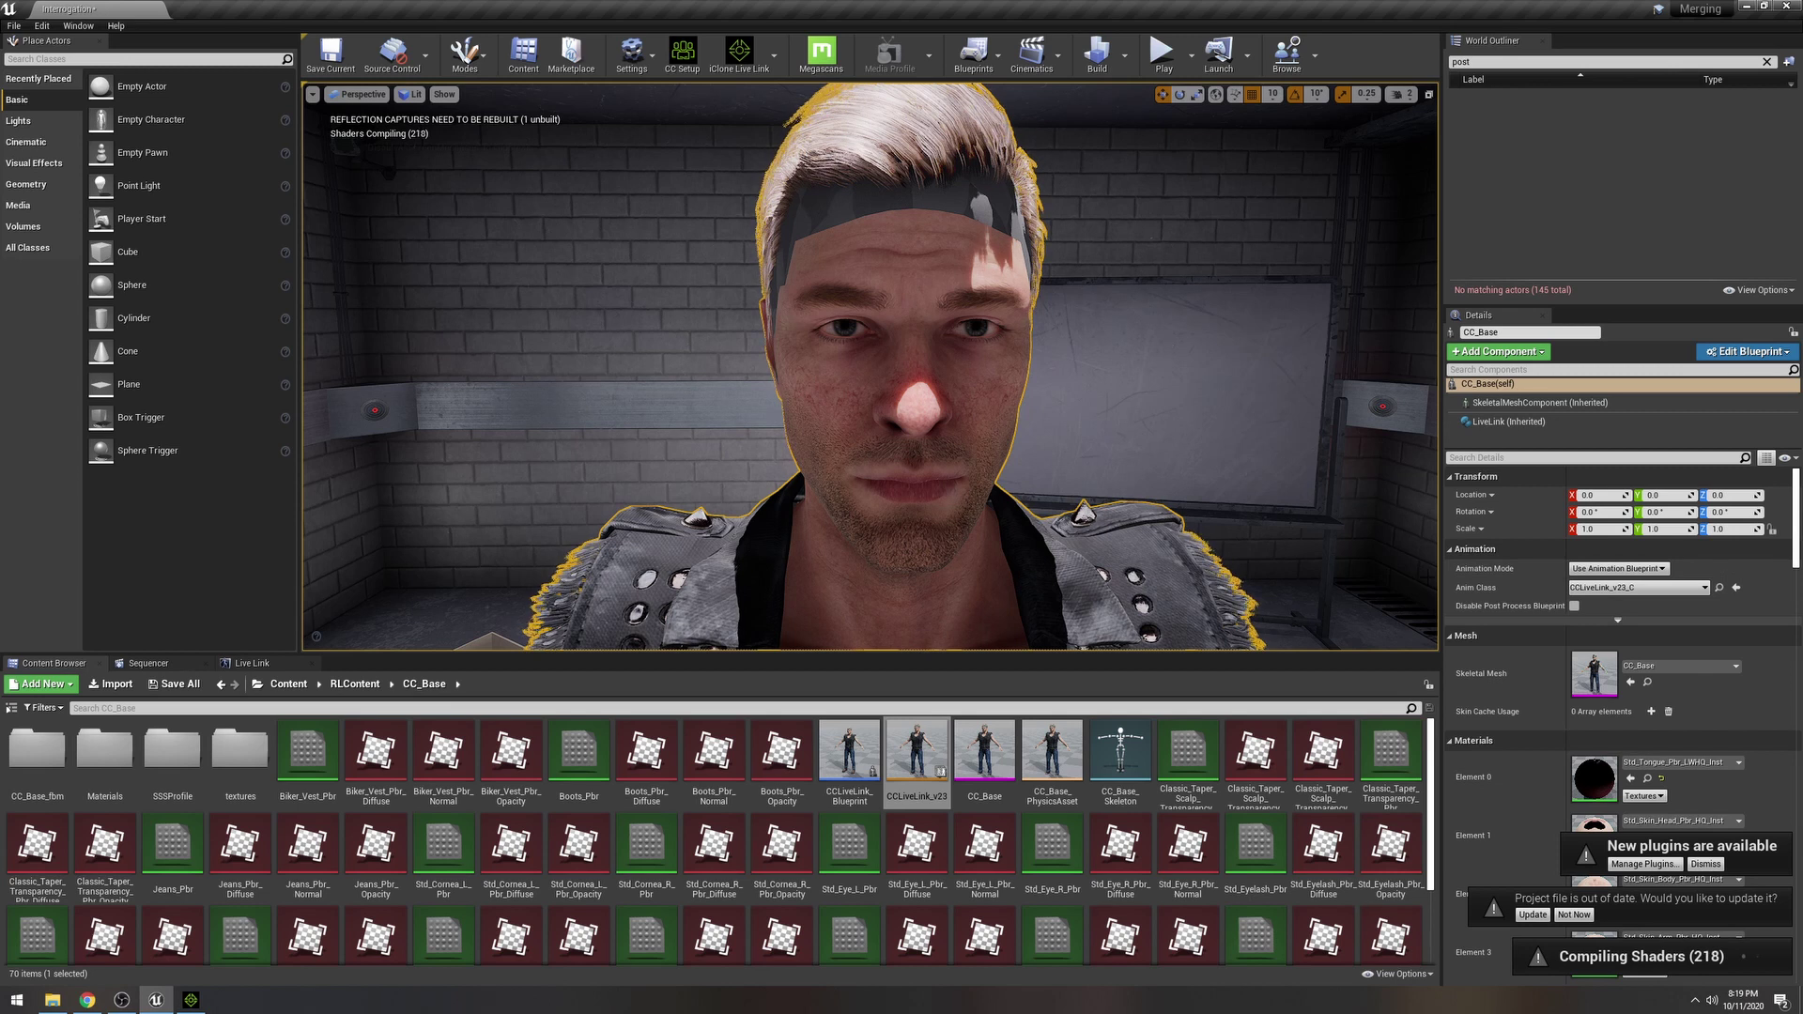
Look over the CC_Base materials and move the character back across the table toward the chair behind it.
scroll(1719, 789, "down", 1)
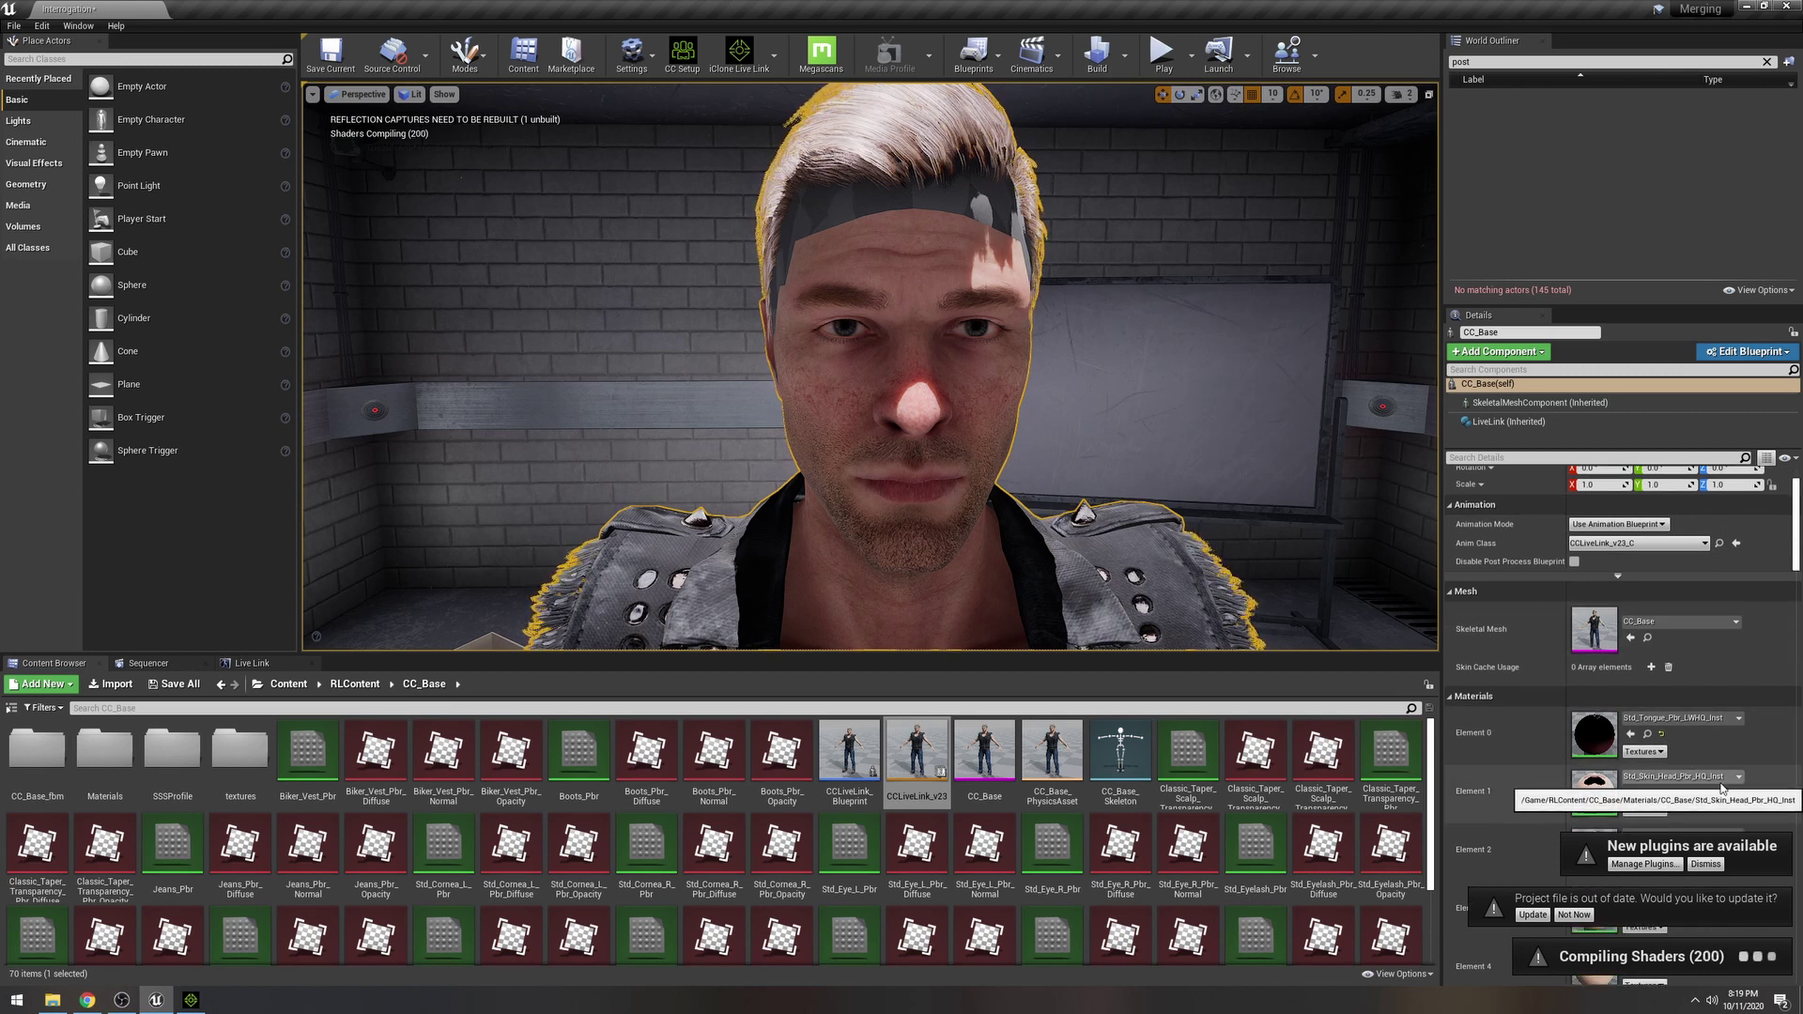
scroll(1721, 787, "down", 1)
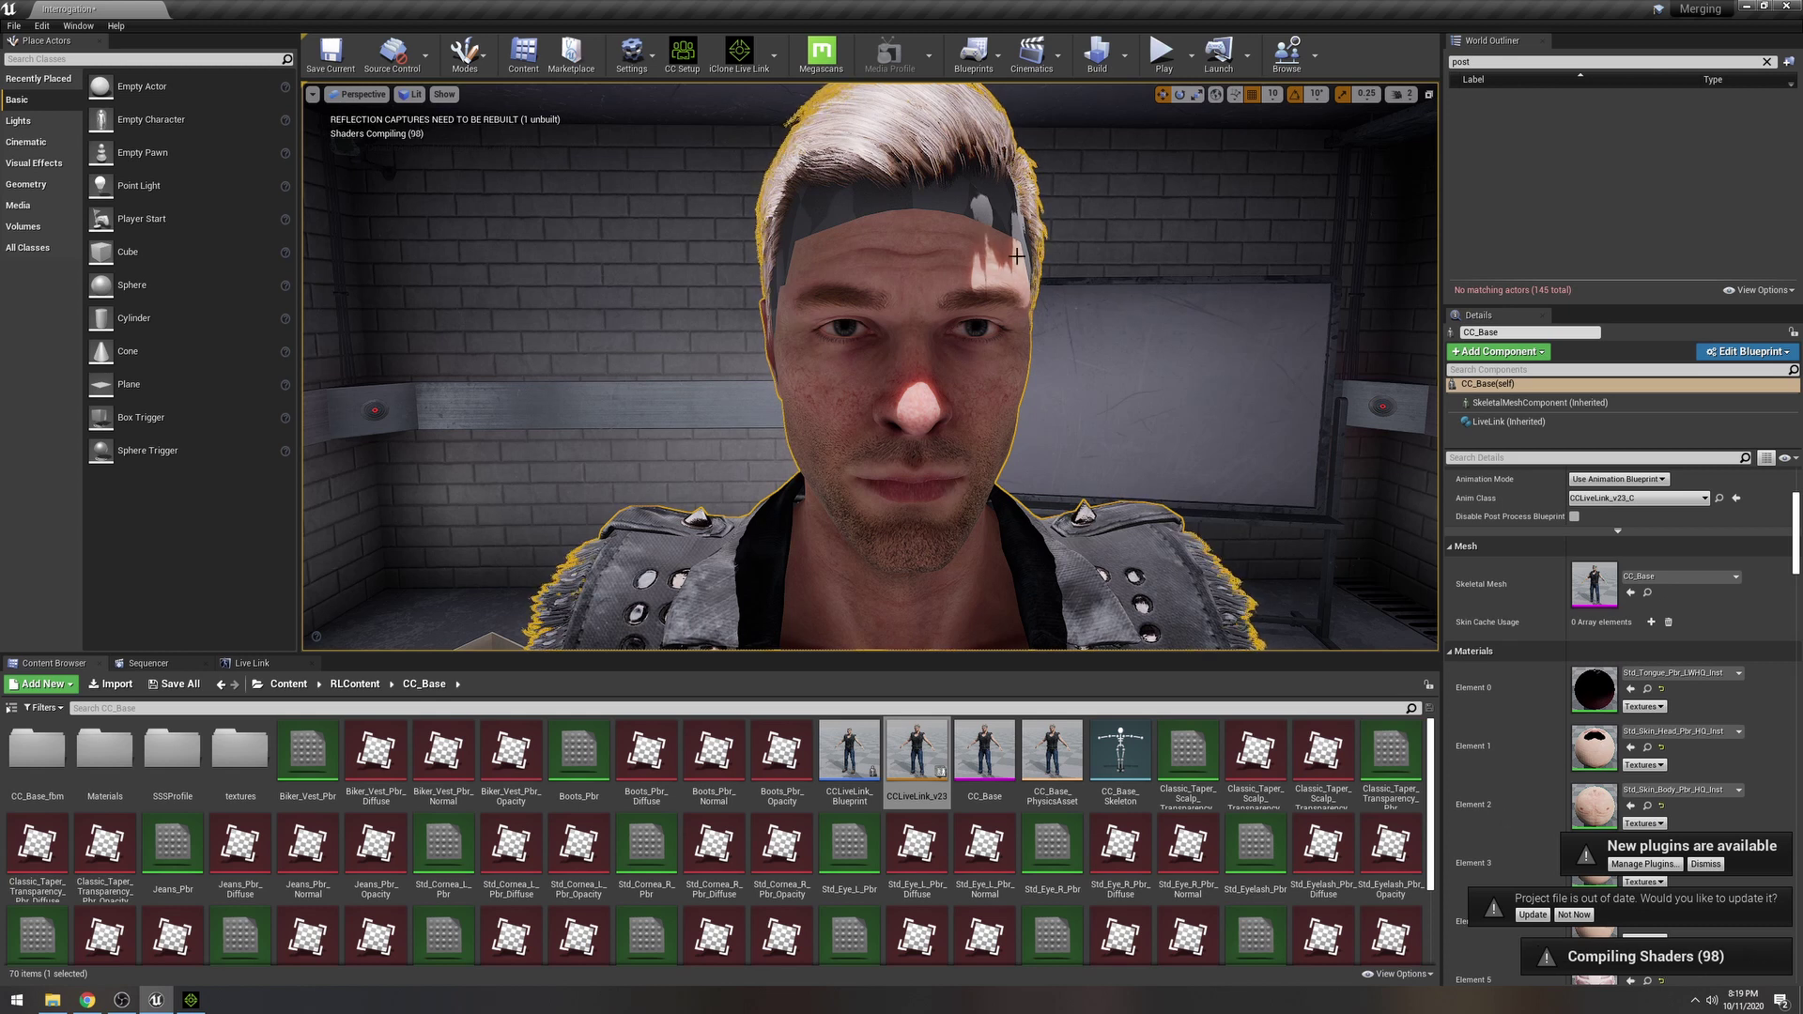
left_click_drag(1024, 262, 873, 241, "alt")
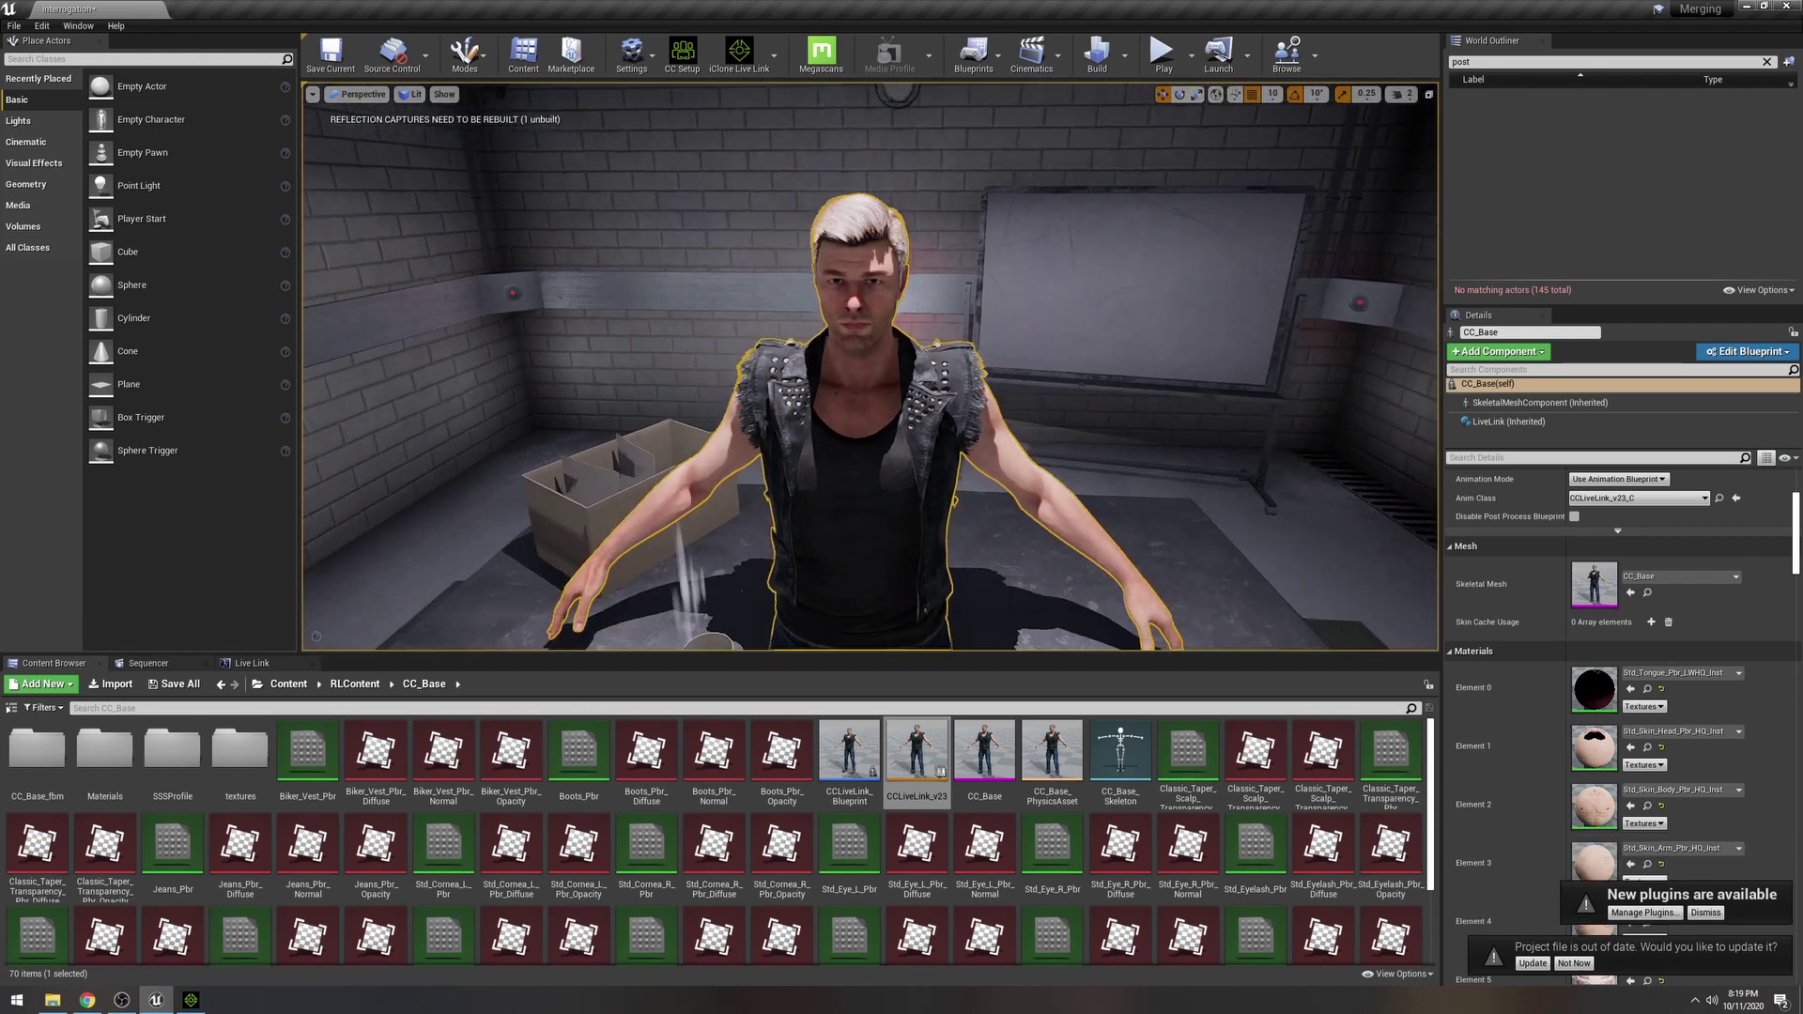
right_click_drag(924, 526, 1047, 554)
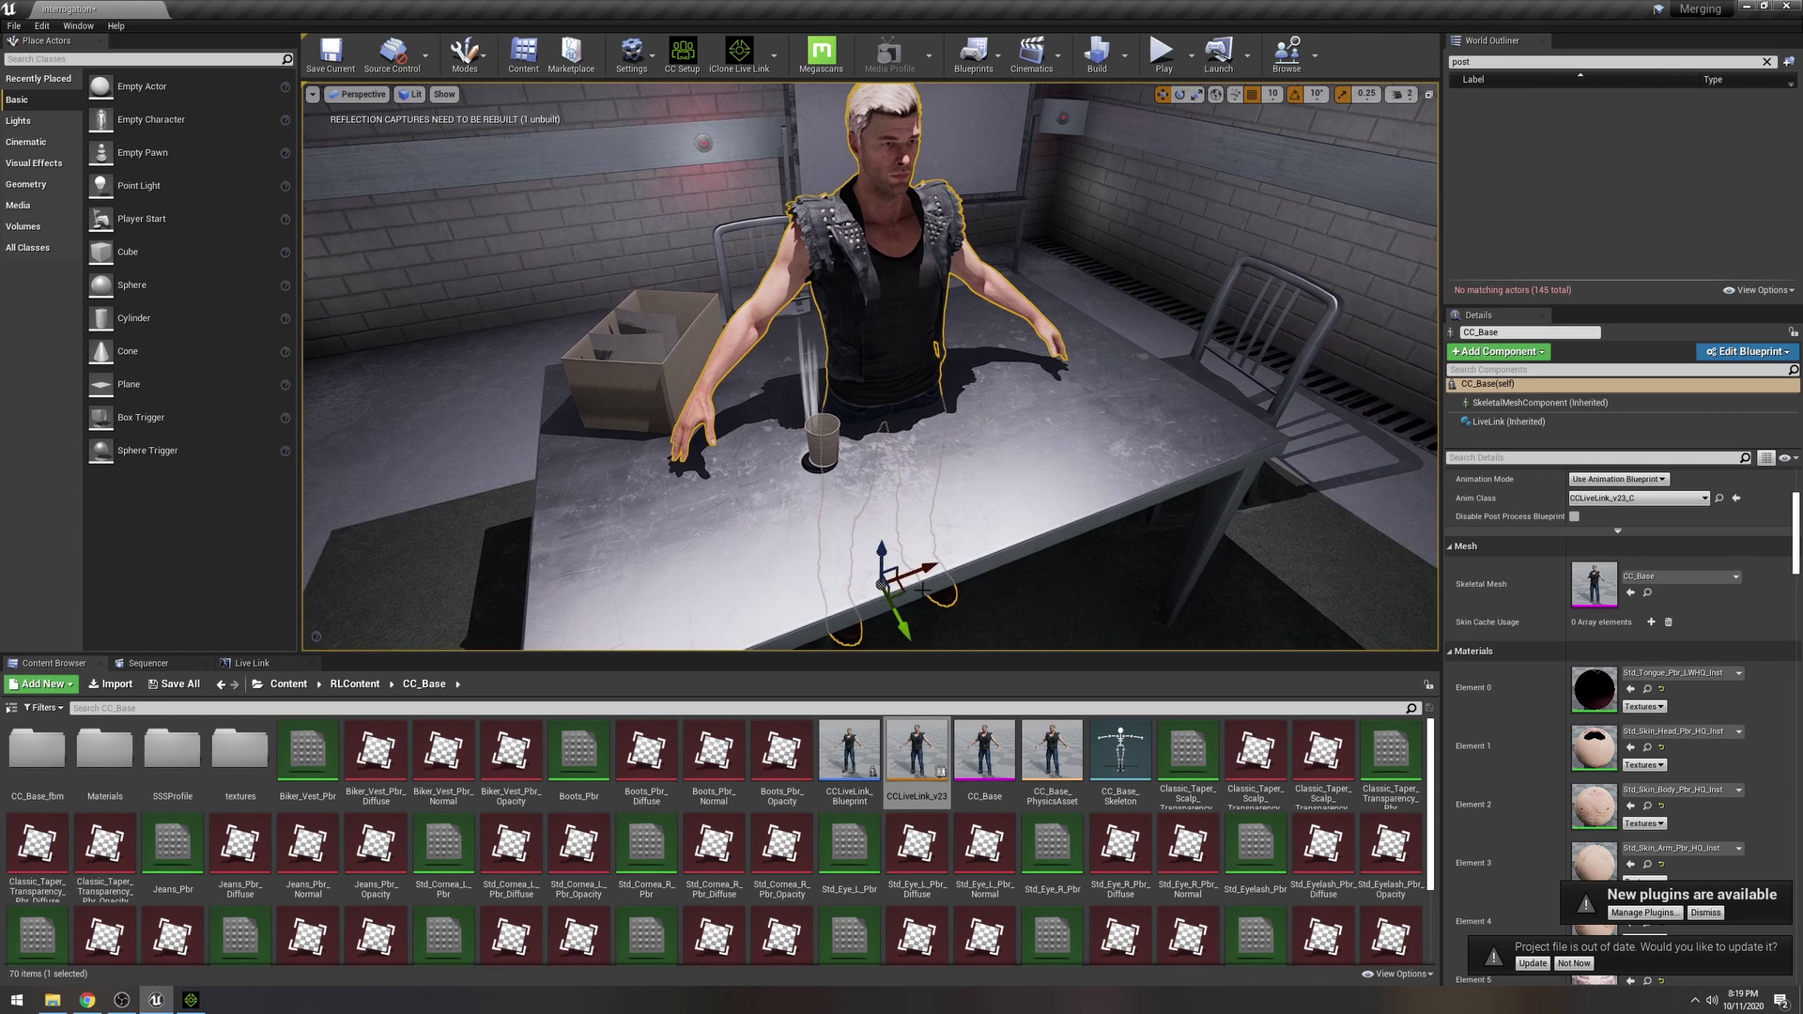
left_click_drag(904, 633, 773, 441)
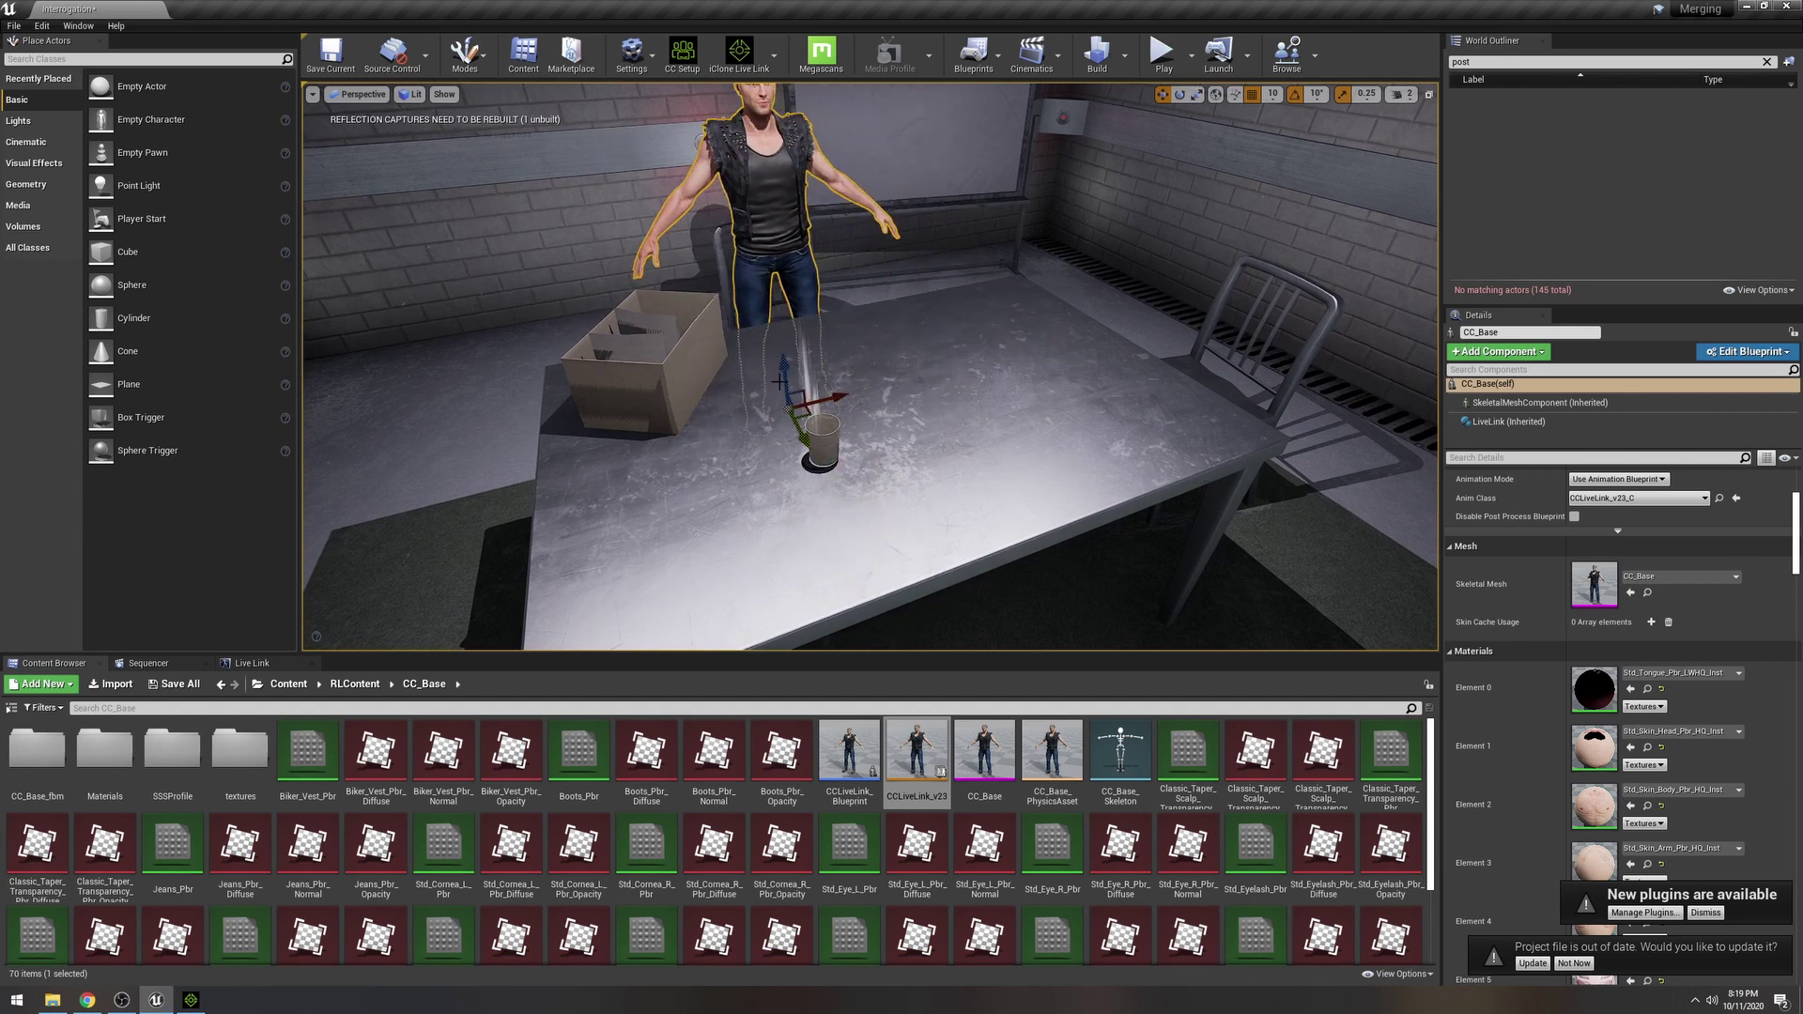
Move the chair standing at the character's legs out of his way, and reselect the CC_Base character.
right_click_drag(762, 449, 995, 462)
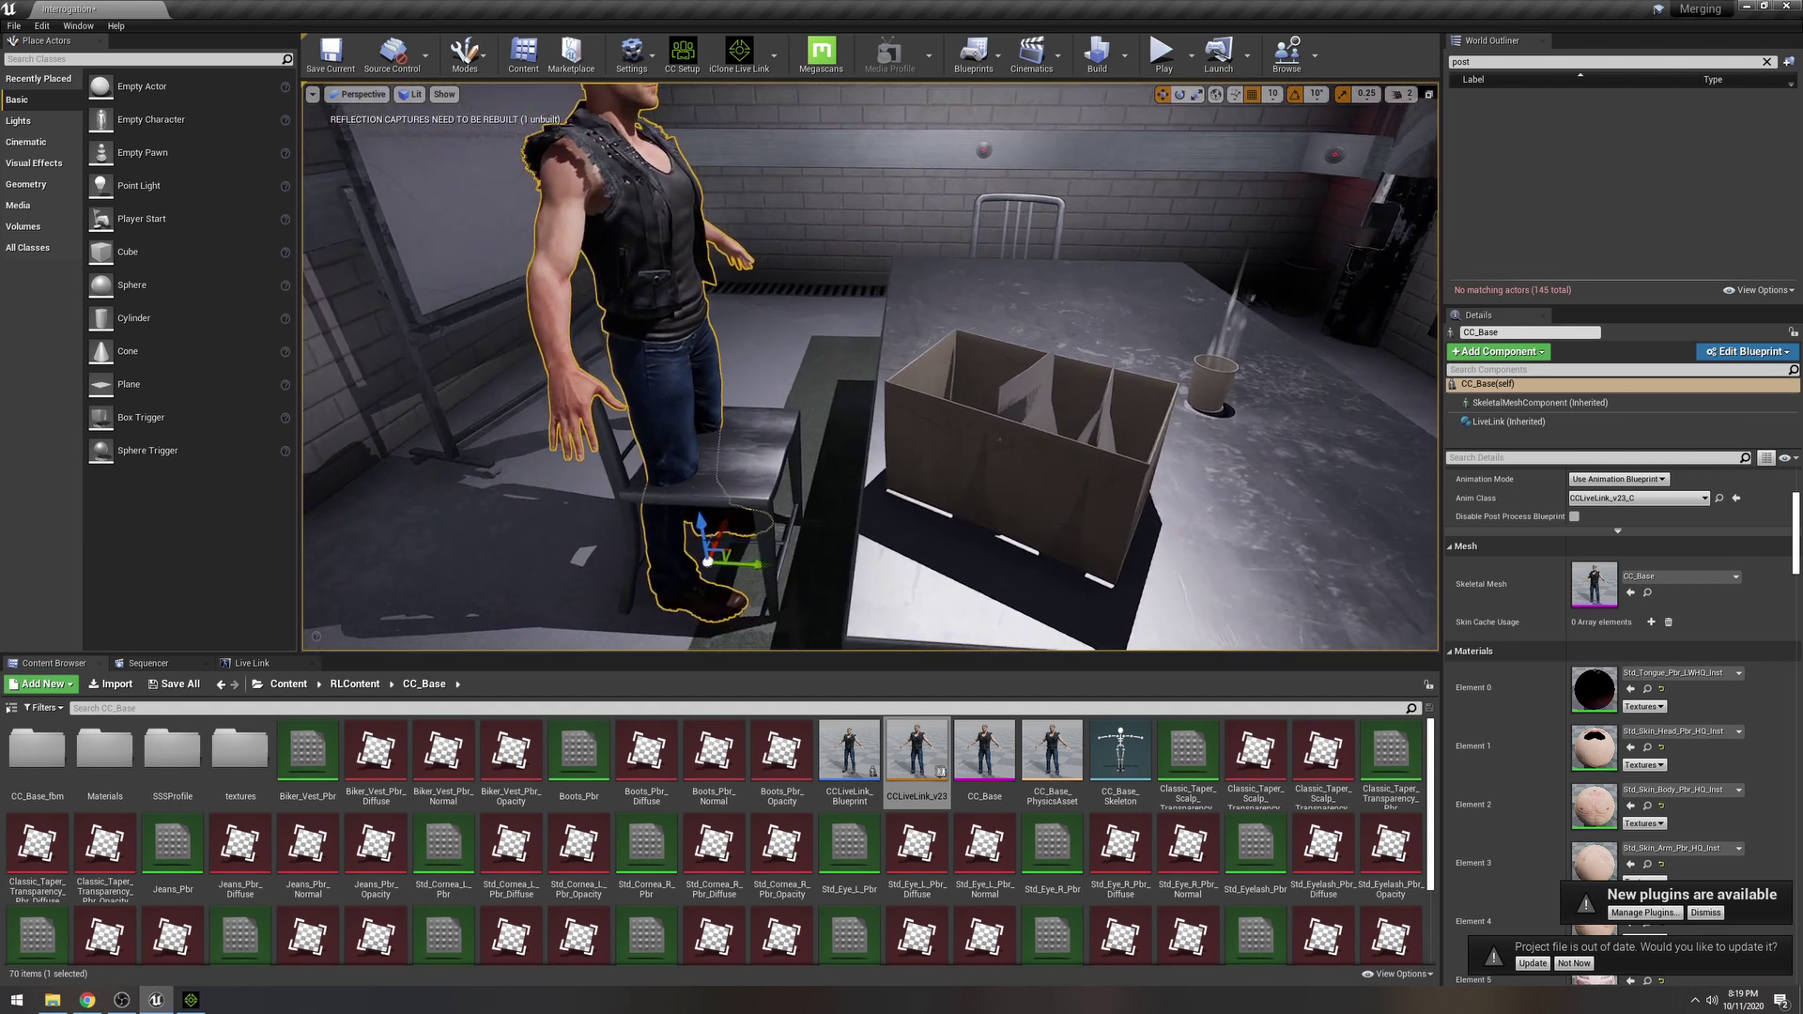
left_click(759, 457)
left_click_drag(791, 563, 848, 286)
right_click_drag(848, 287, 639, 240)
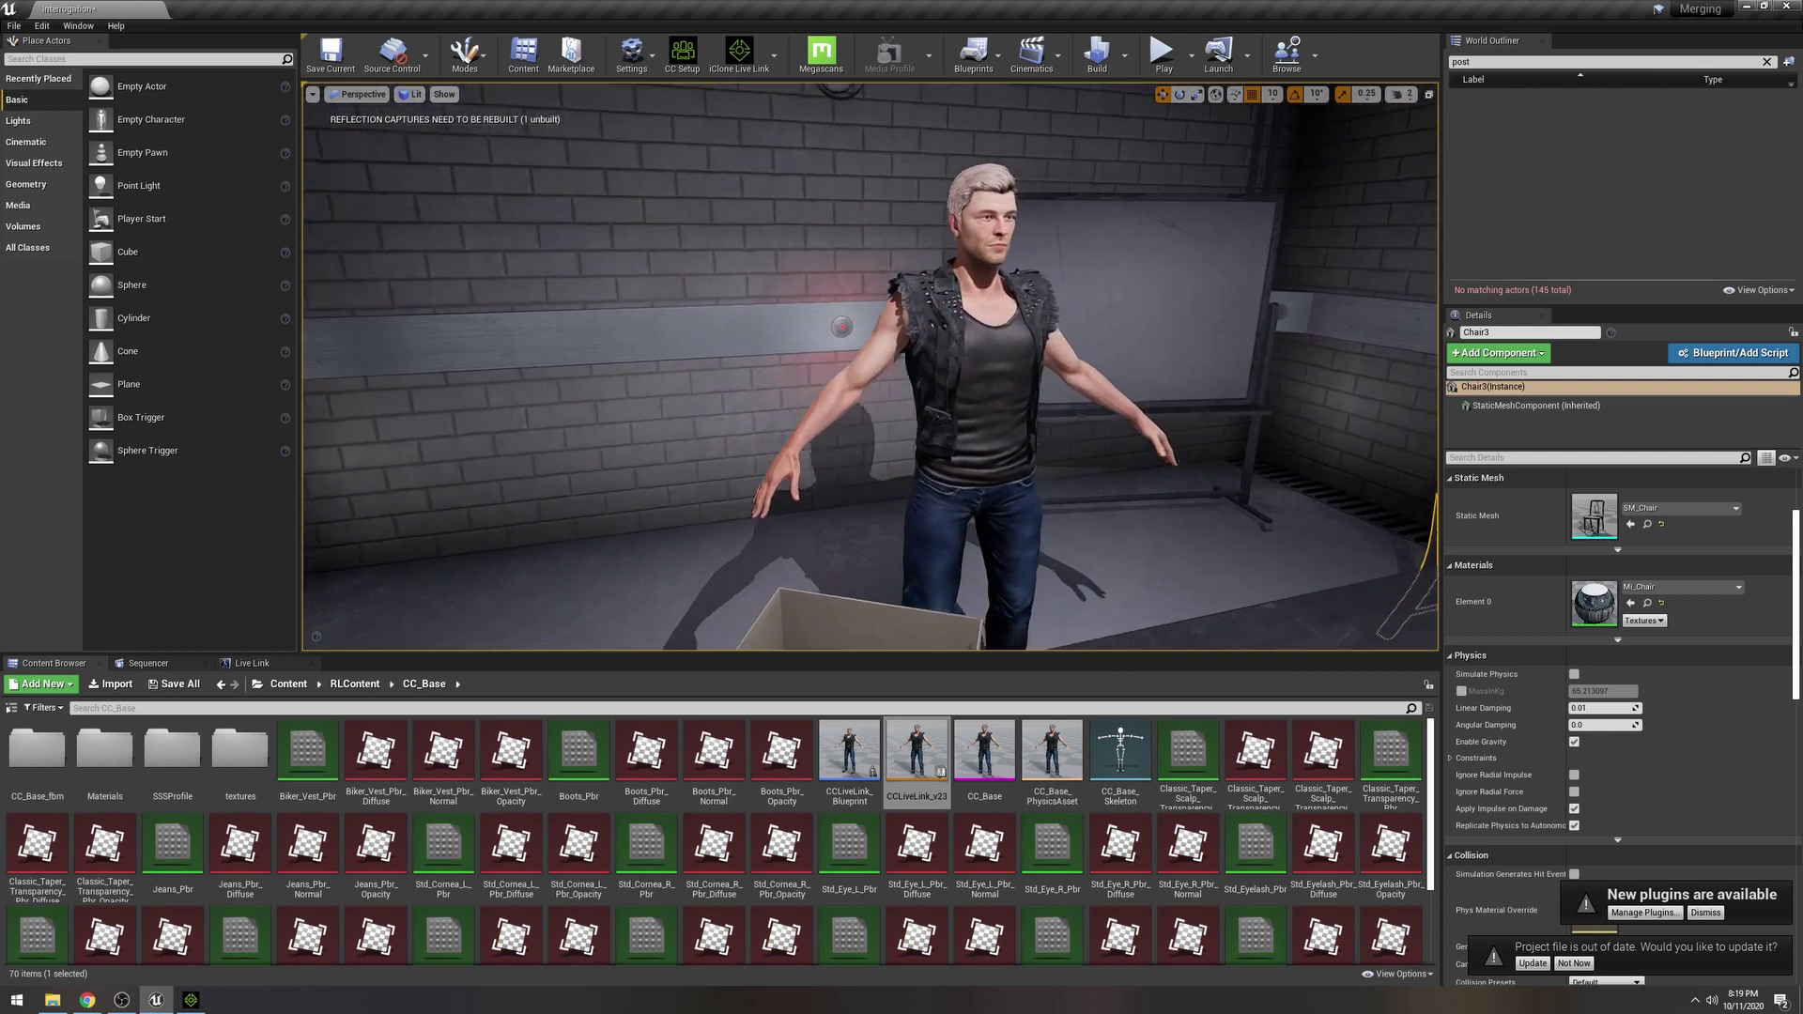
right_click_drag(860, 335, 772, 338)
left_click(860, 337)
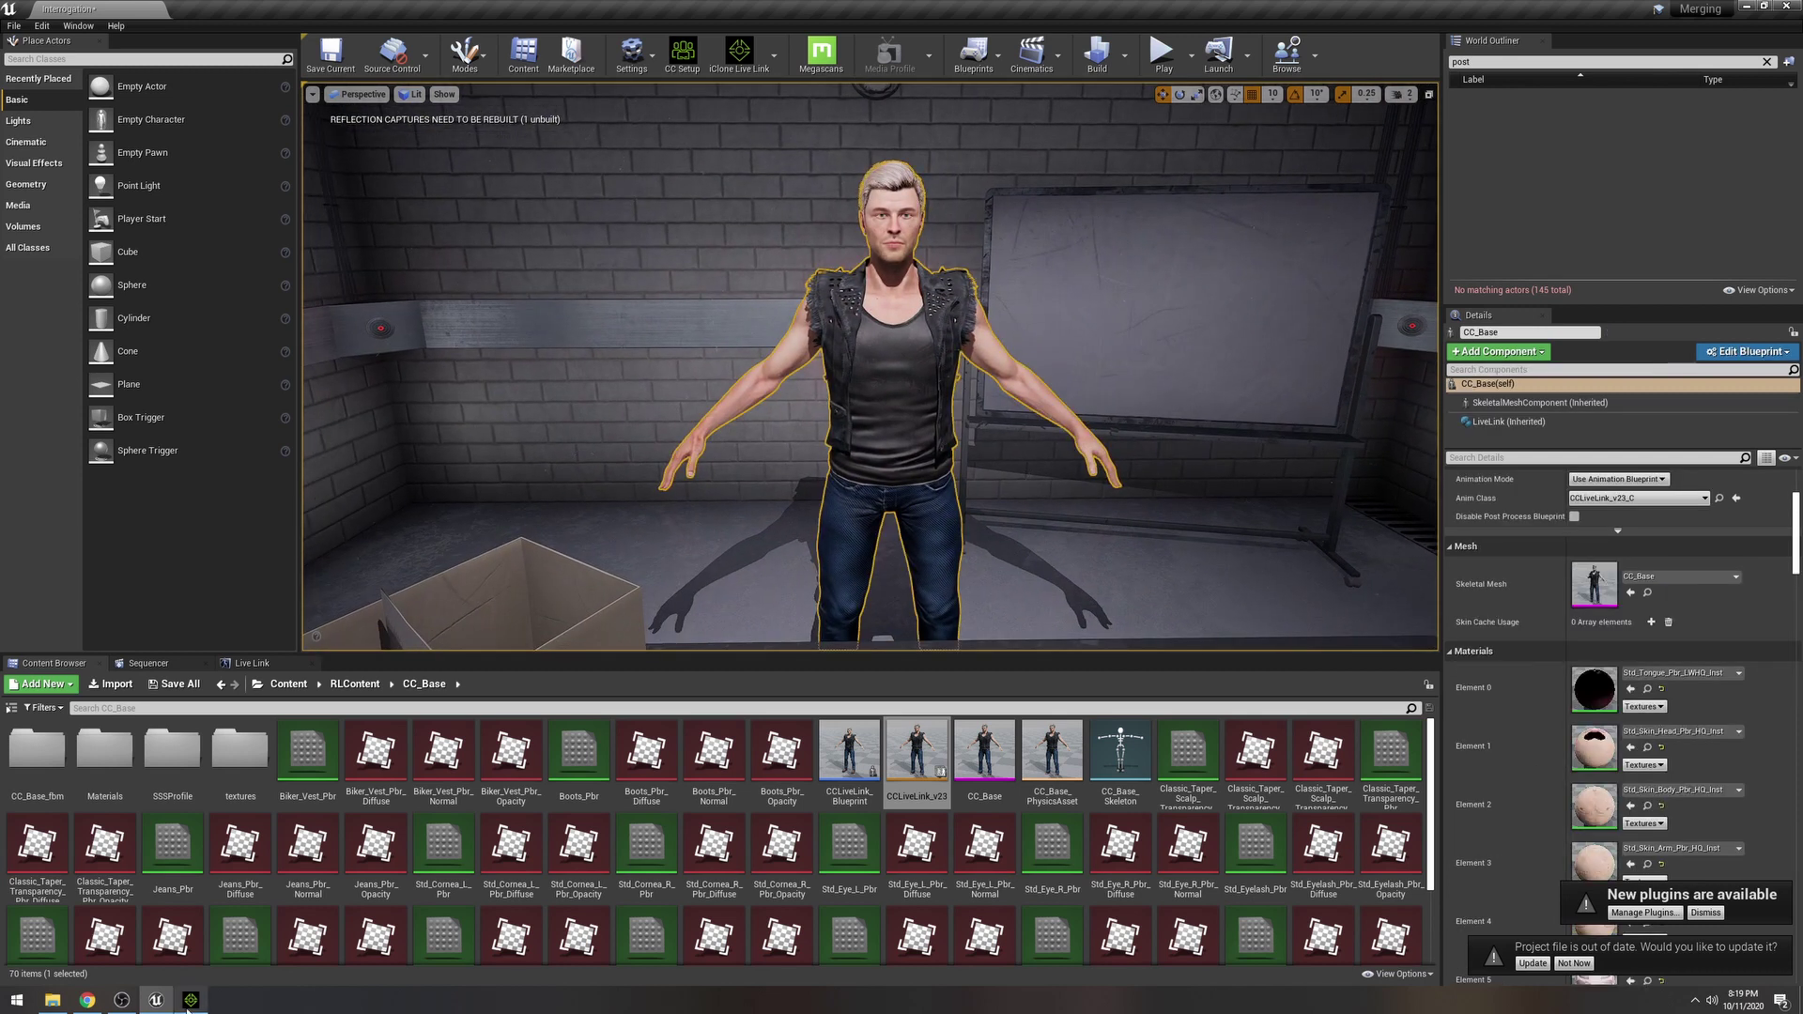
Switch to iClone and turn off Unreal linking for EditorActiveCamera and the Back, Floor Shadow, Key and Side lights.
left_click(191, 1001)
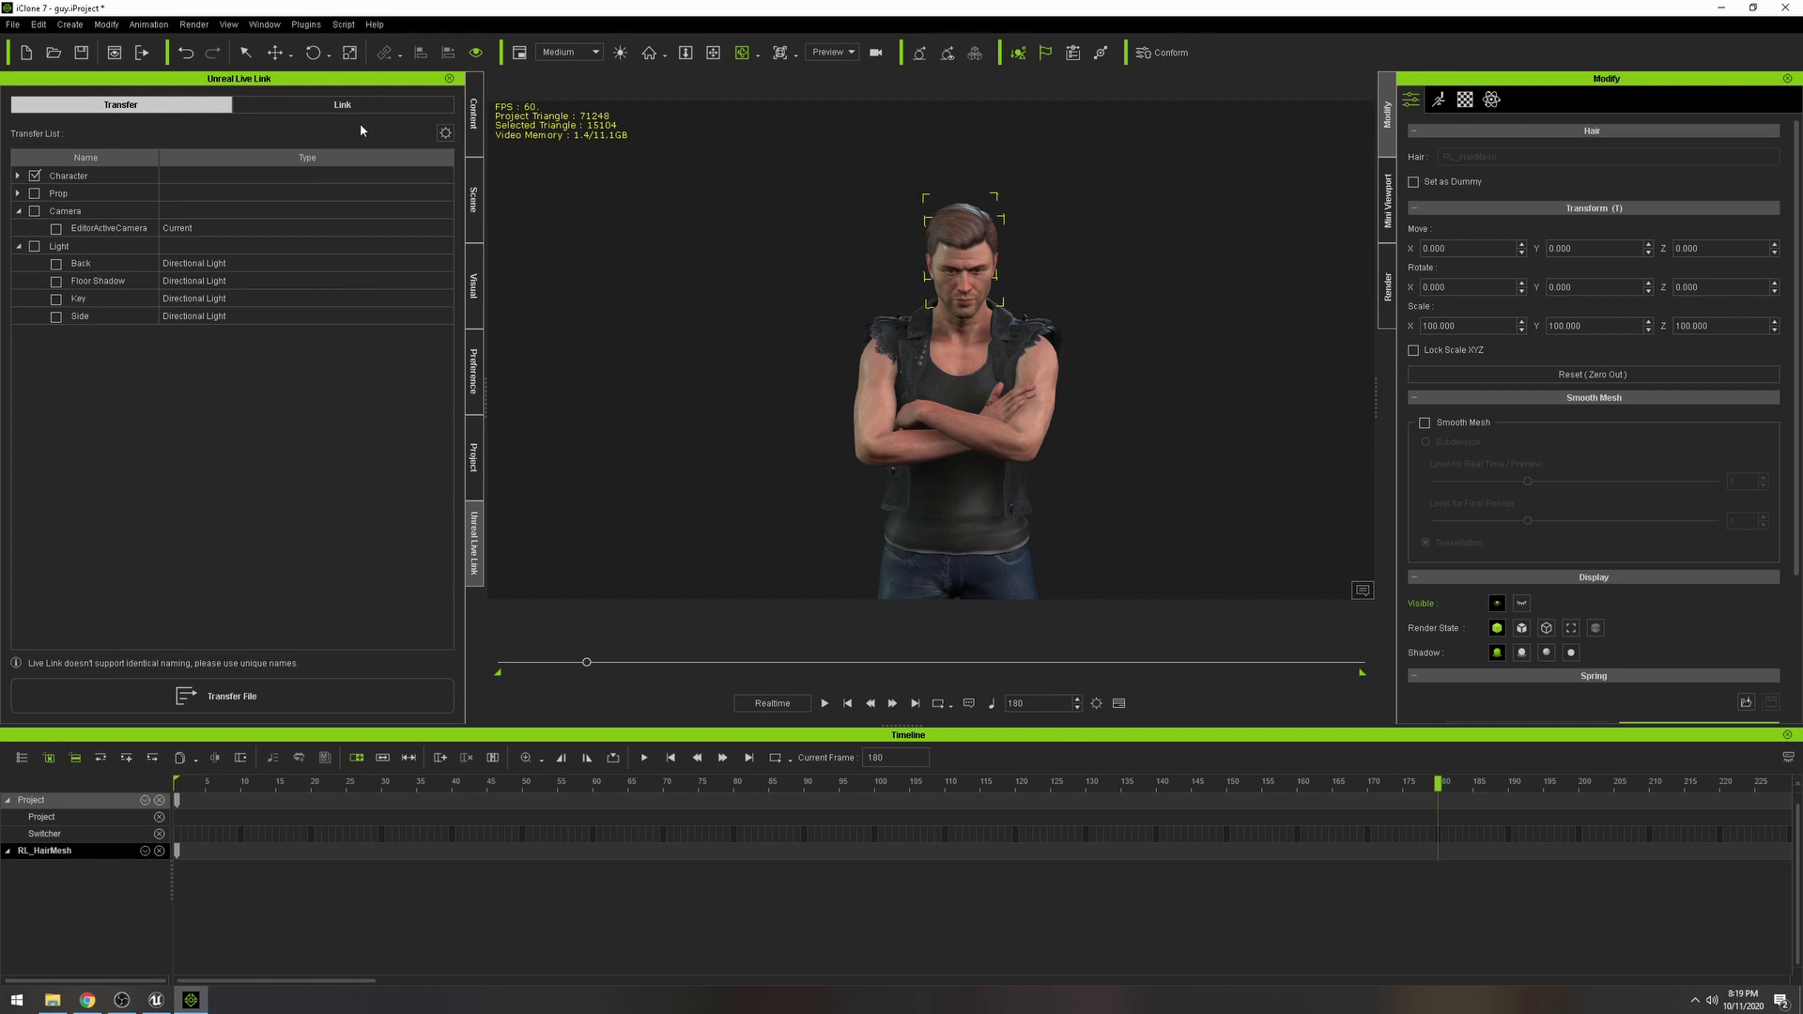
left_click(443, 110)
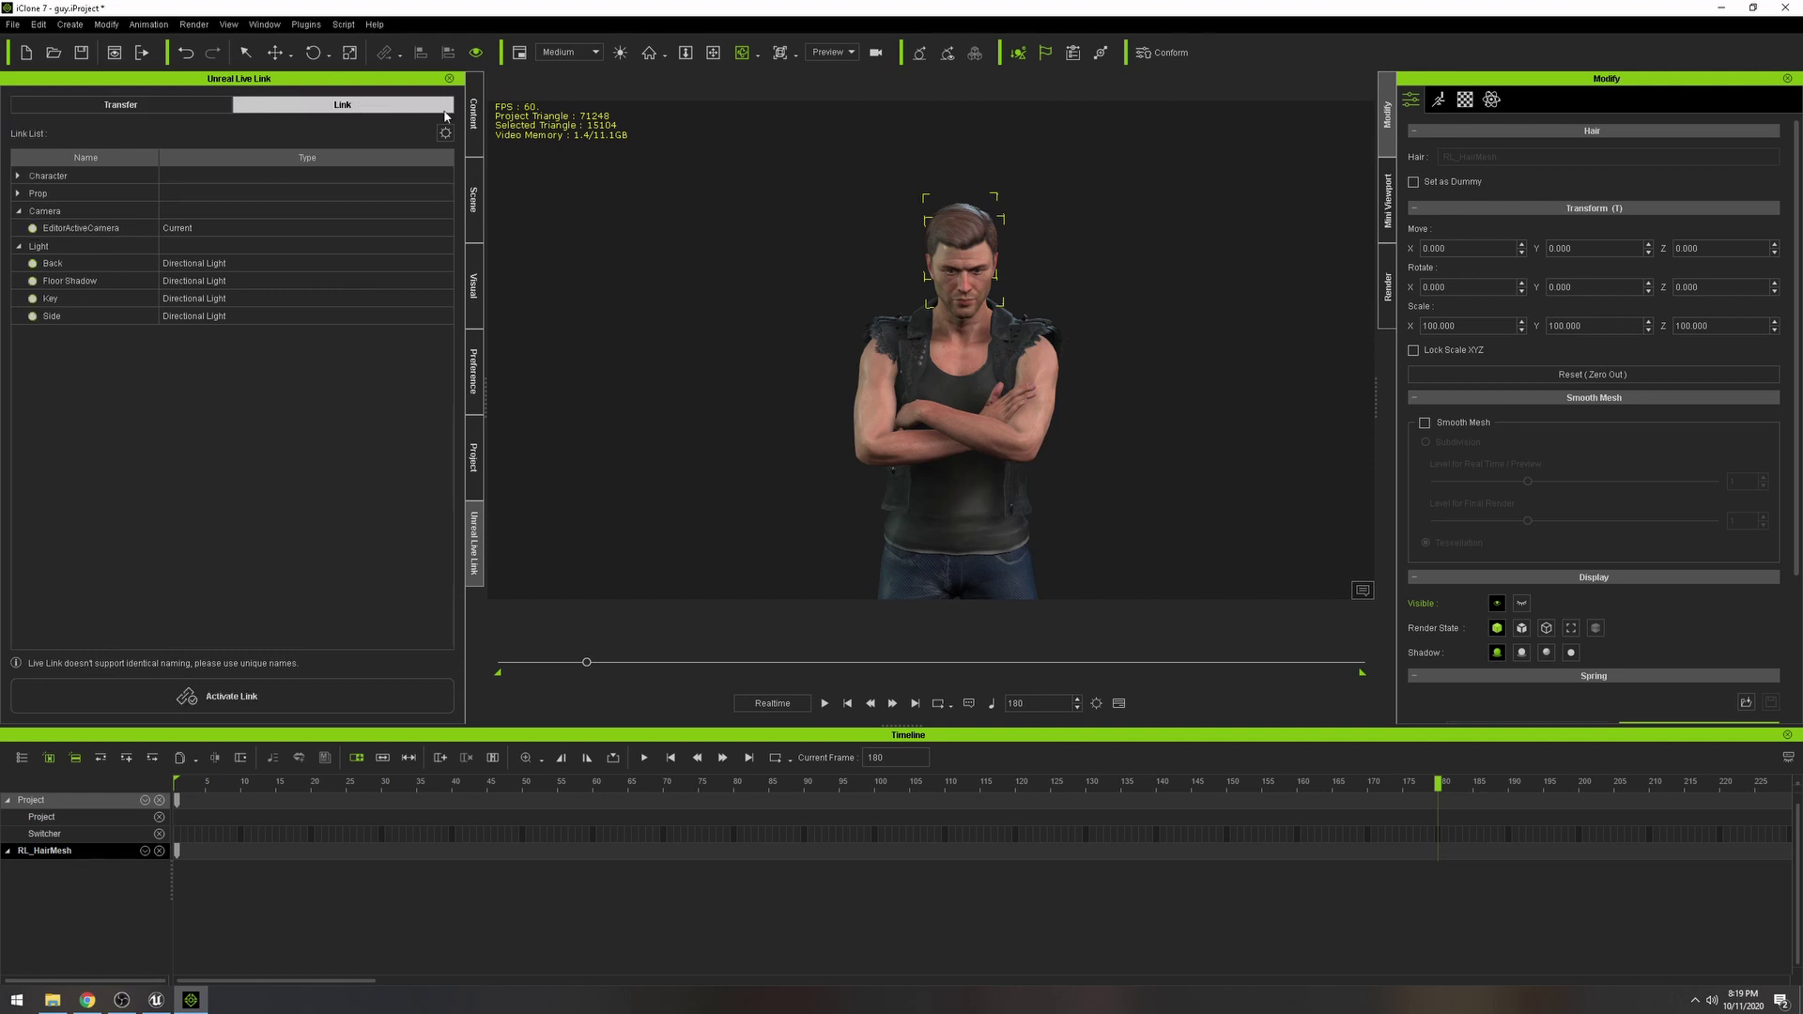
left_click(34, 229)
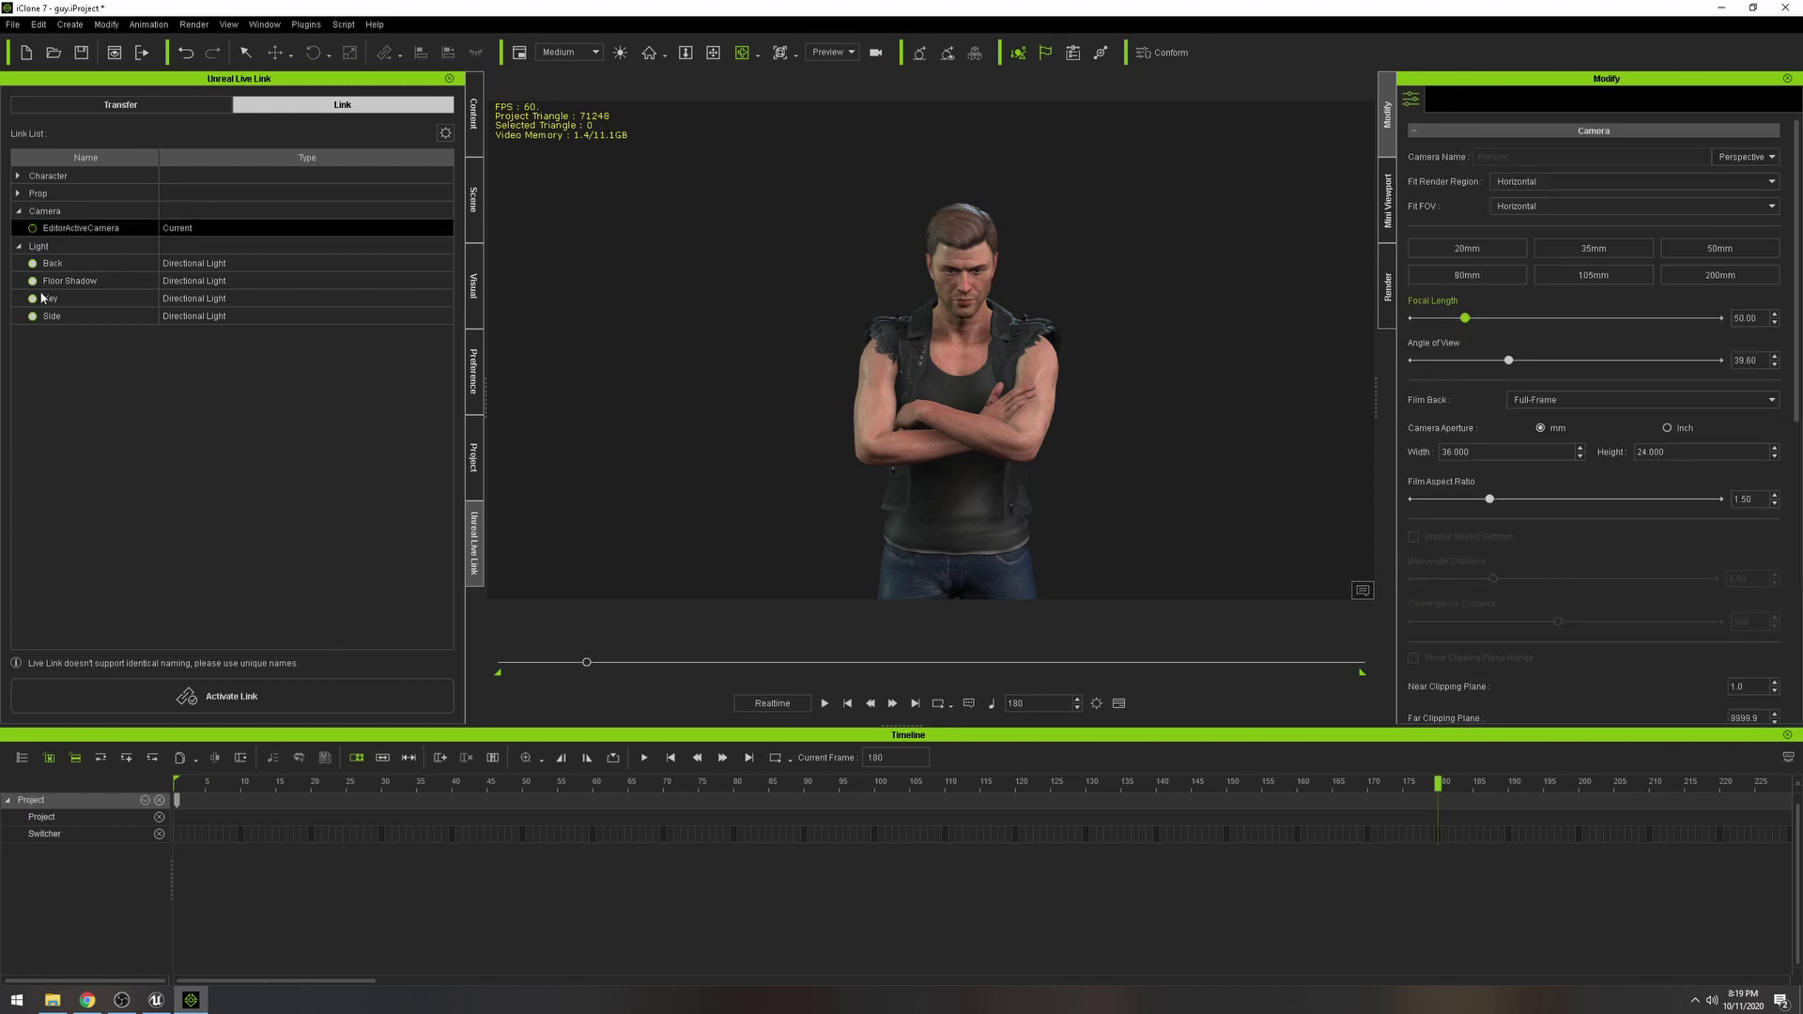
left_click(34, 266)
left_click(34, 282)
left_click(32, 298)
left_click(33, 317)
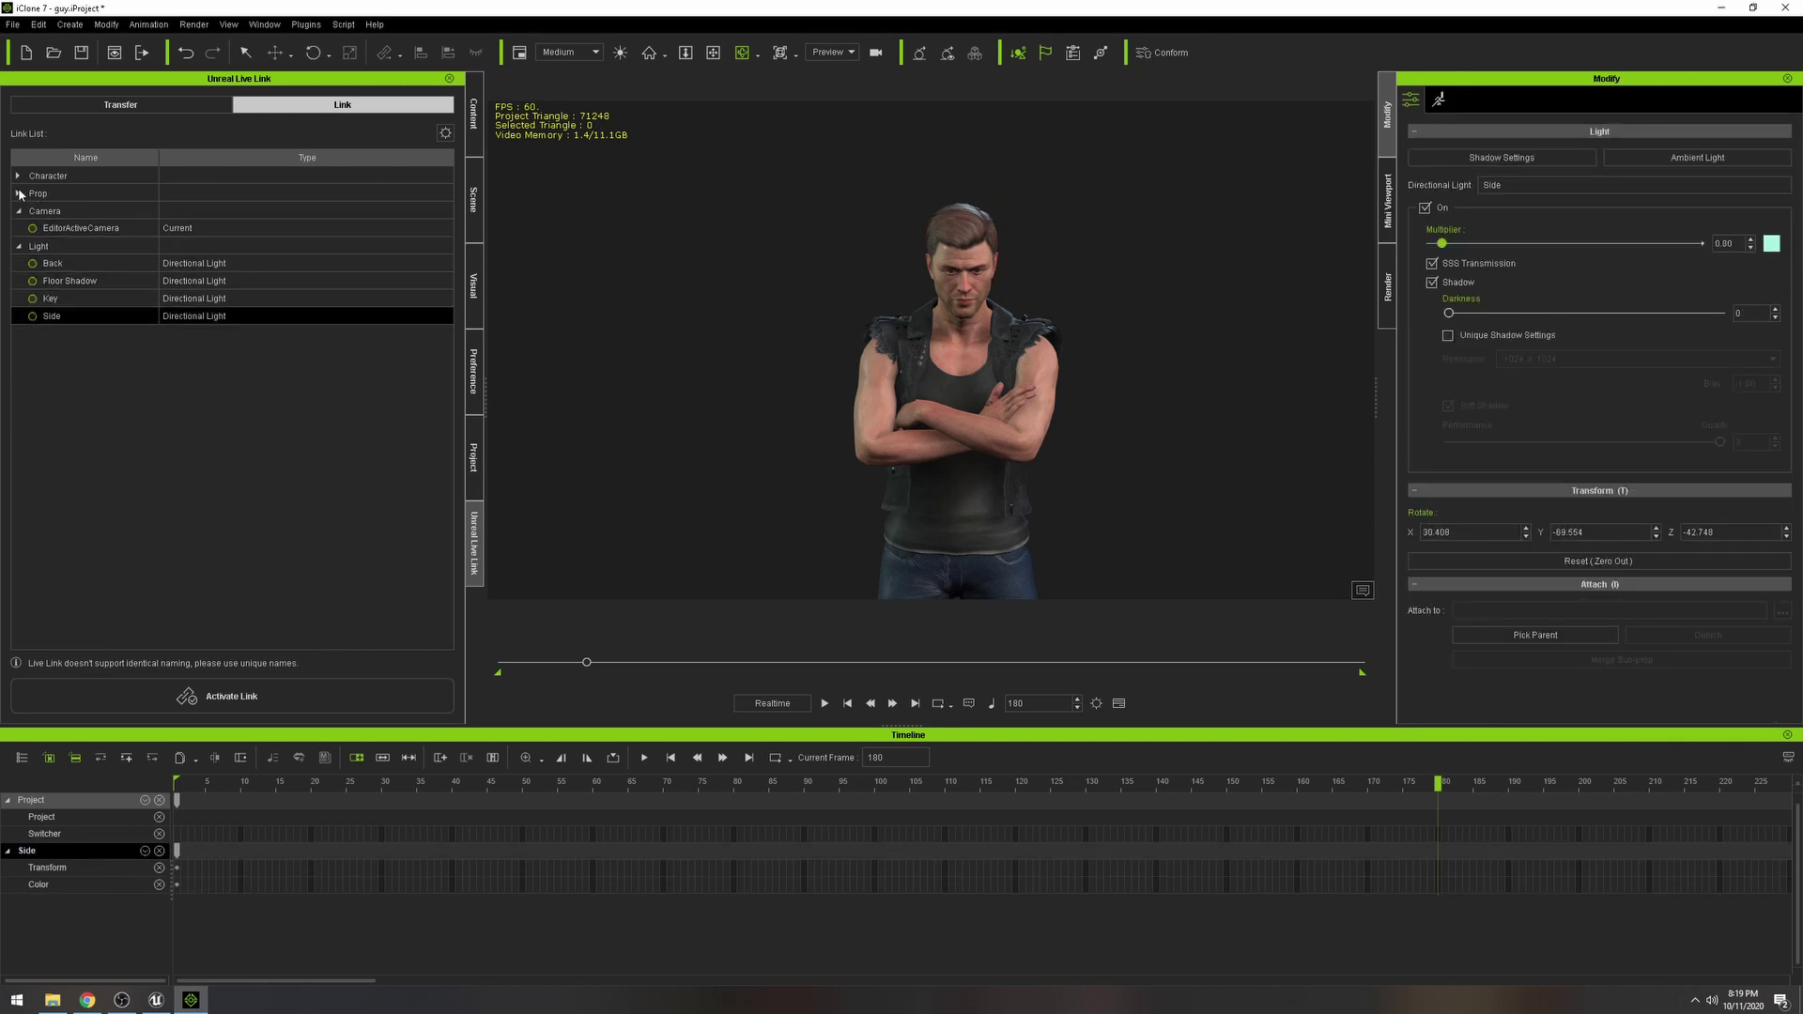
Activate the link with the CC_Base character enabled, and check his pose in the Unreal level.
left_click(18, 176)
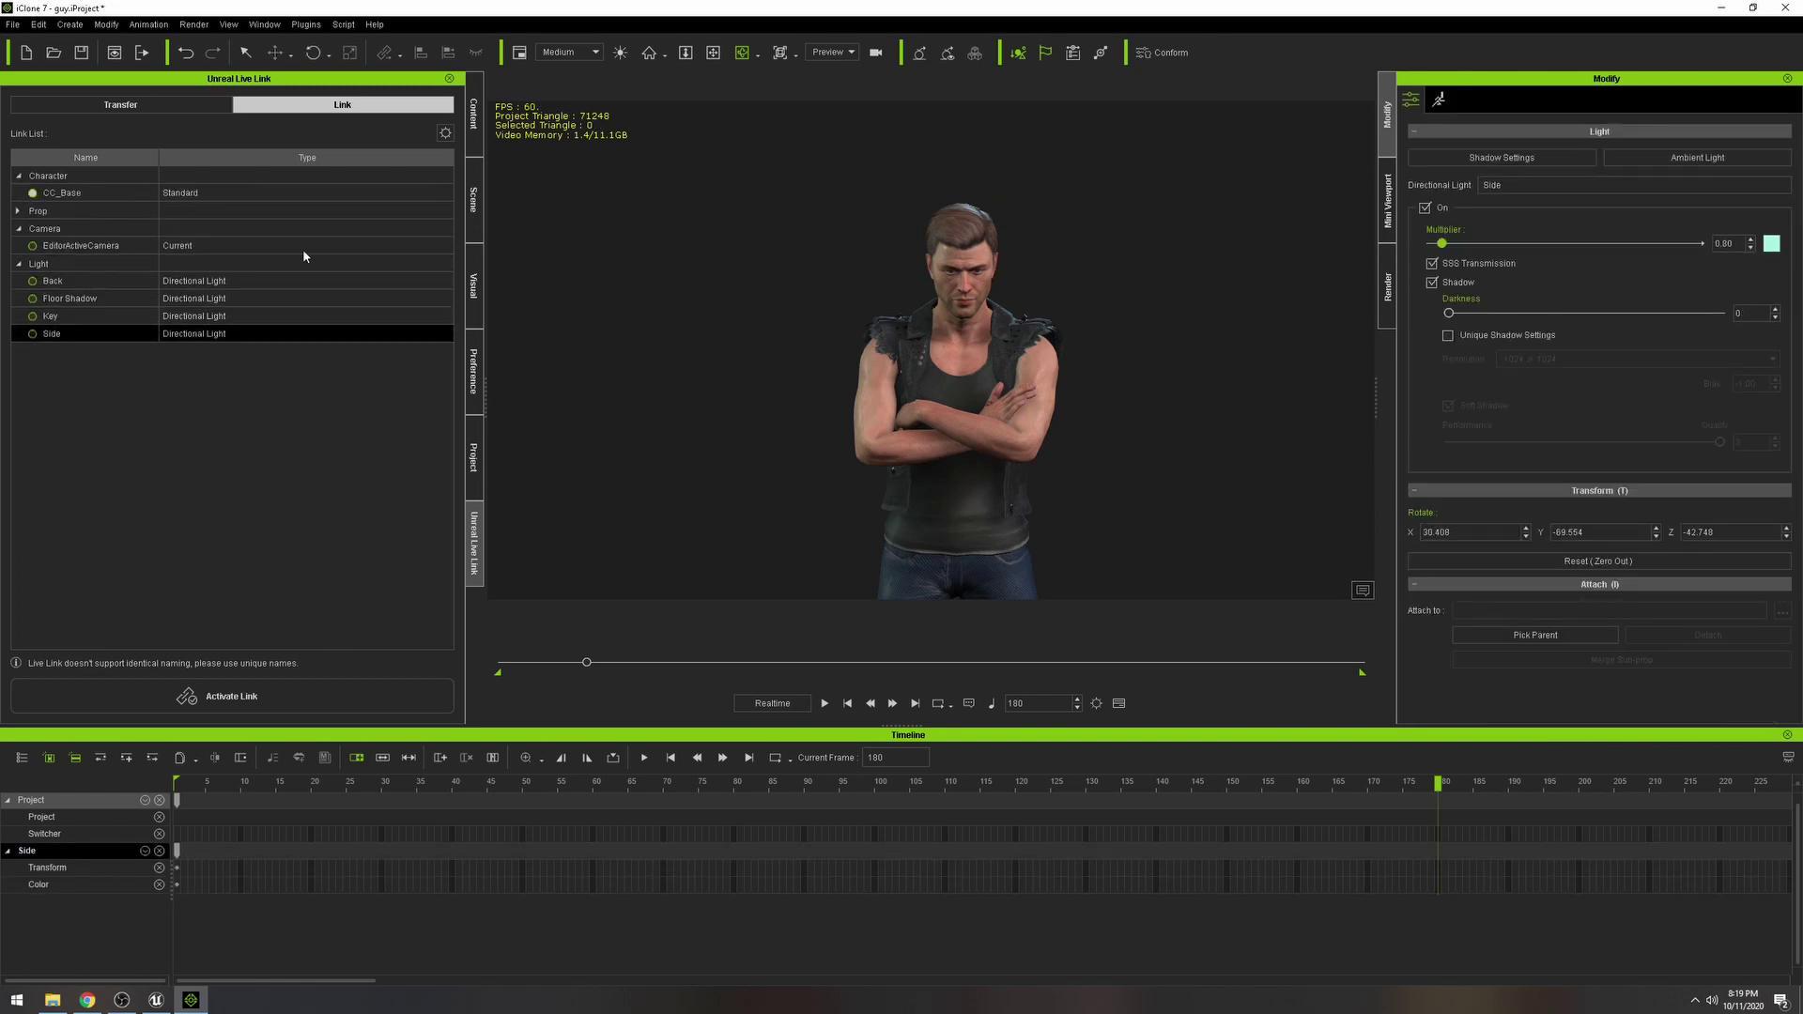
left_click(291, 690)
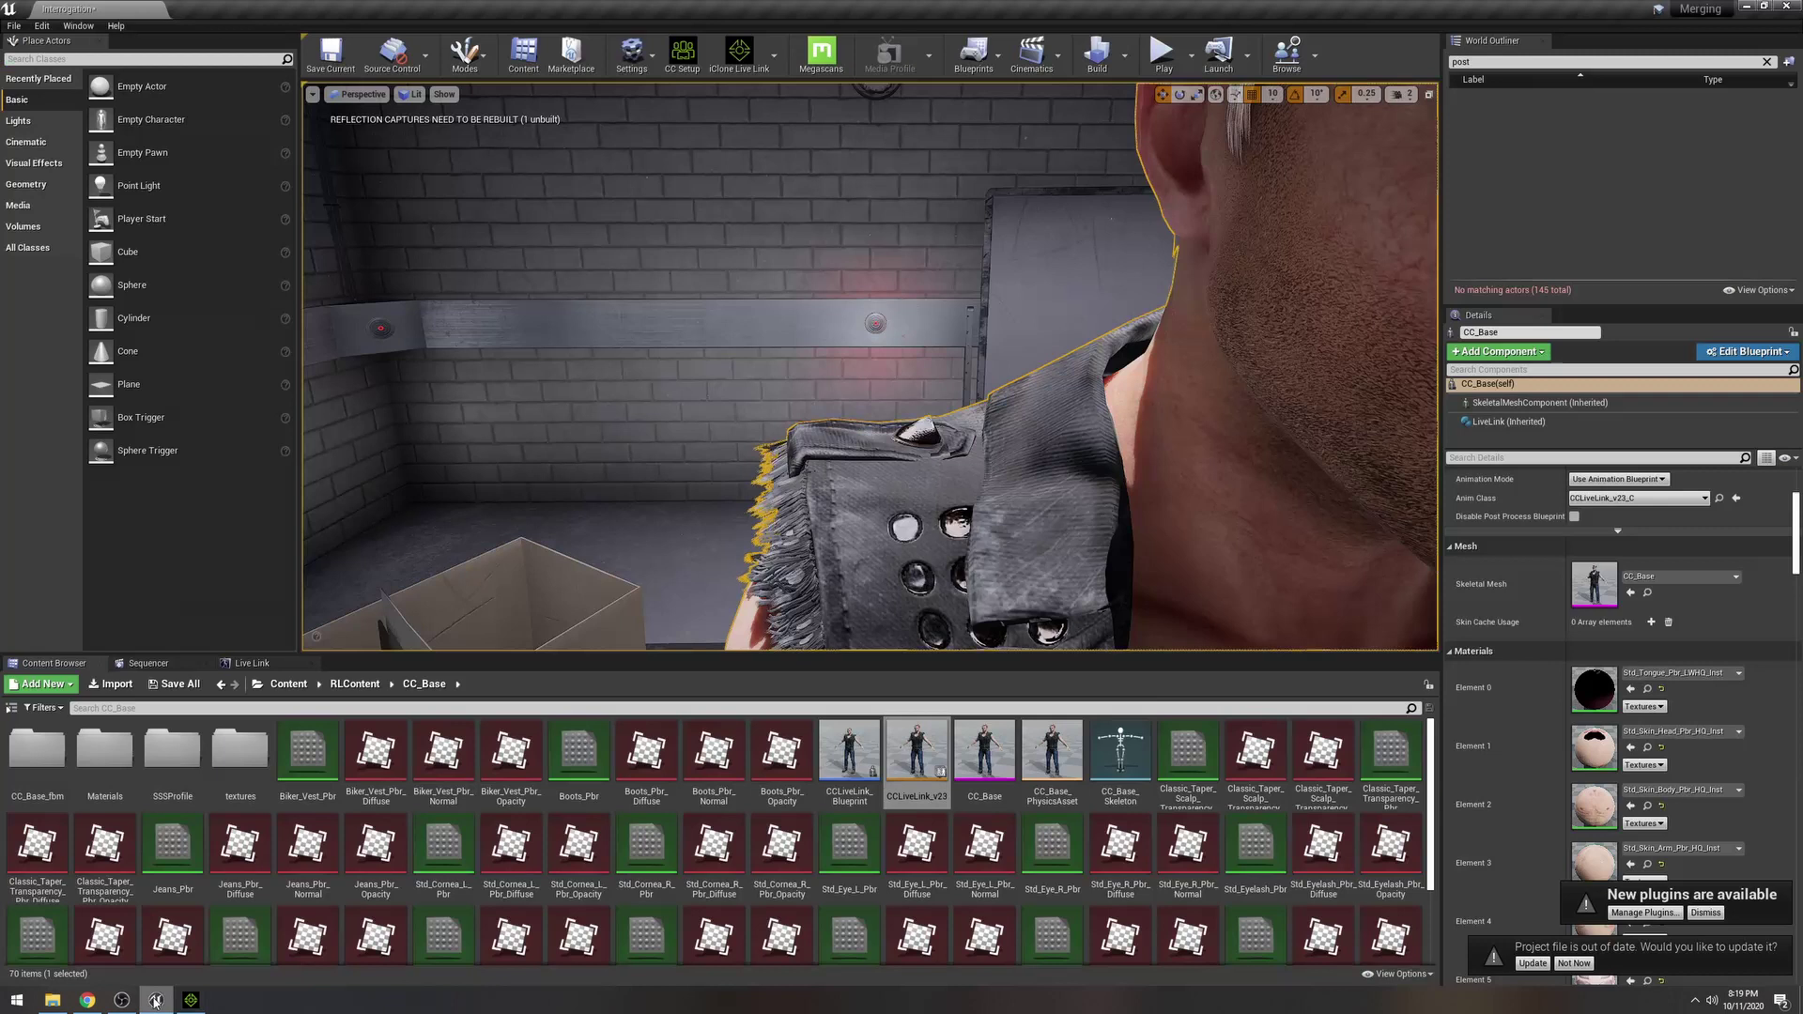
left_click(156, 1000)
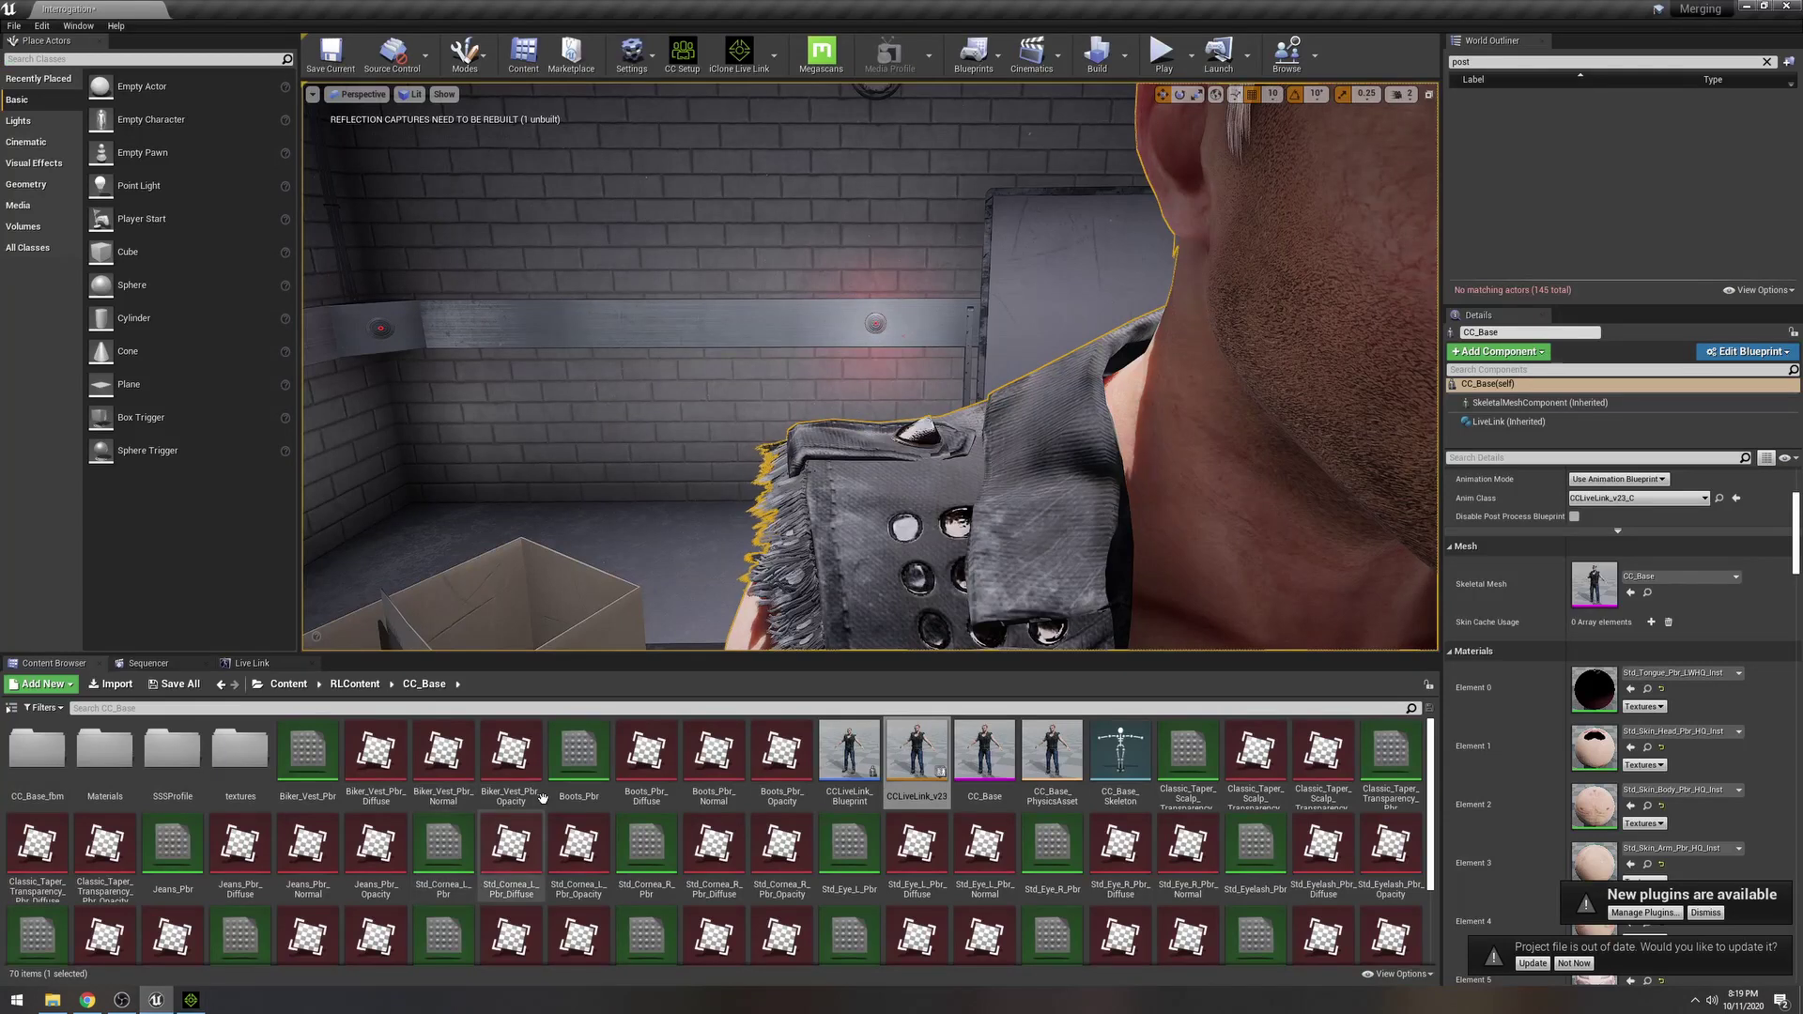
right_click_drag(869, 366, 892, 437)
right_click_drag(952, 490, 943, 490)
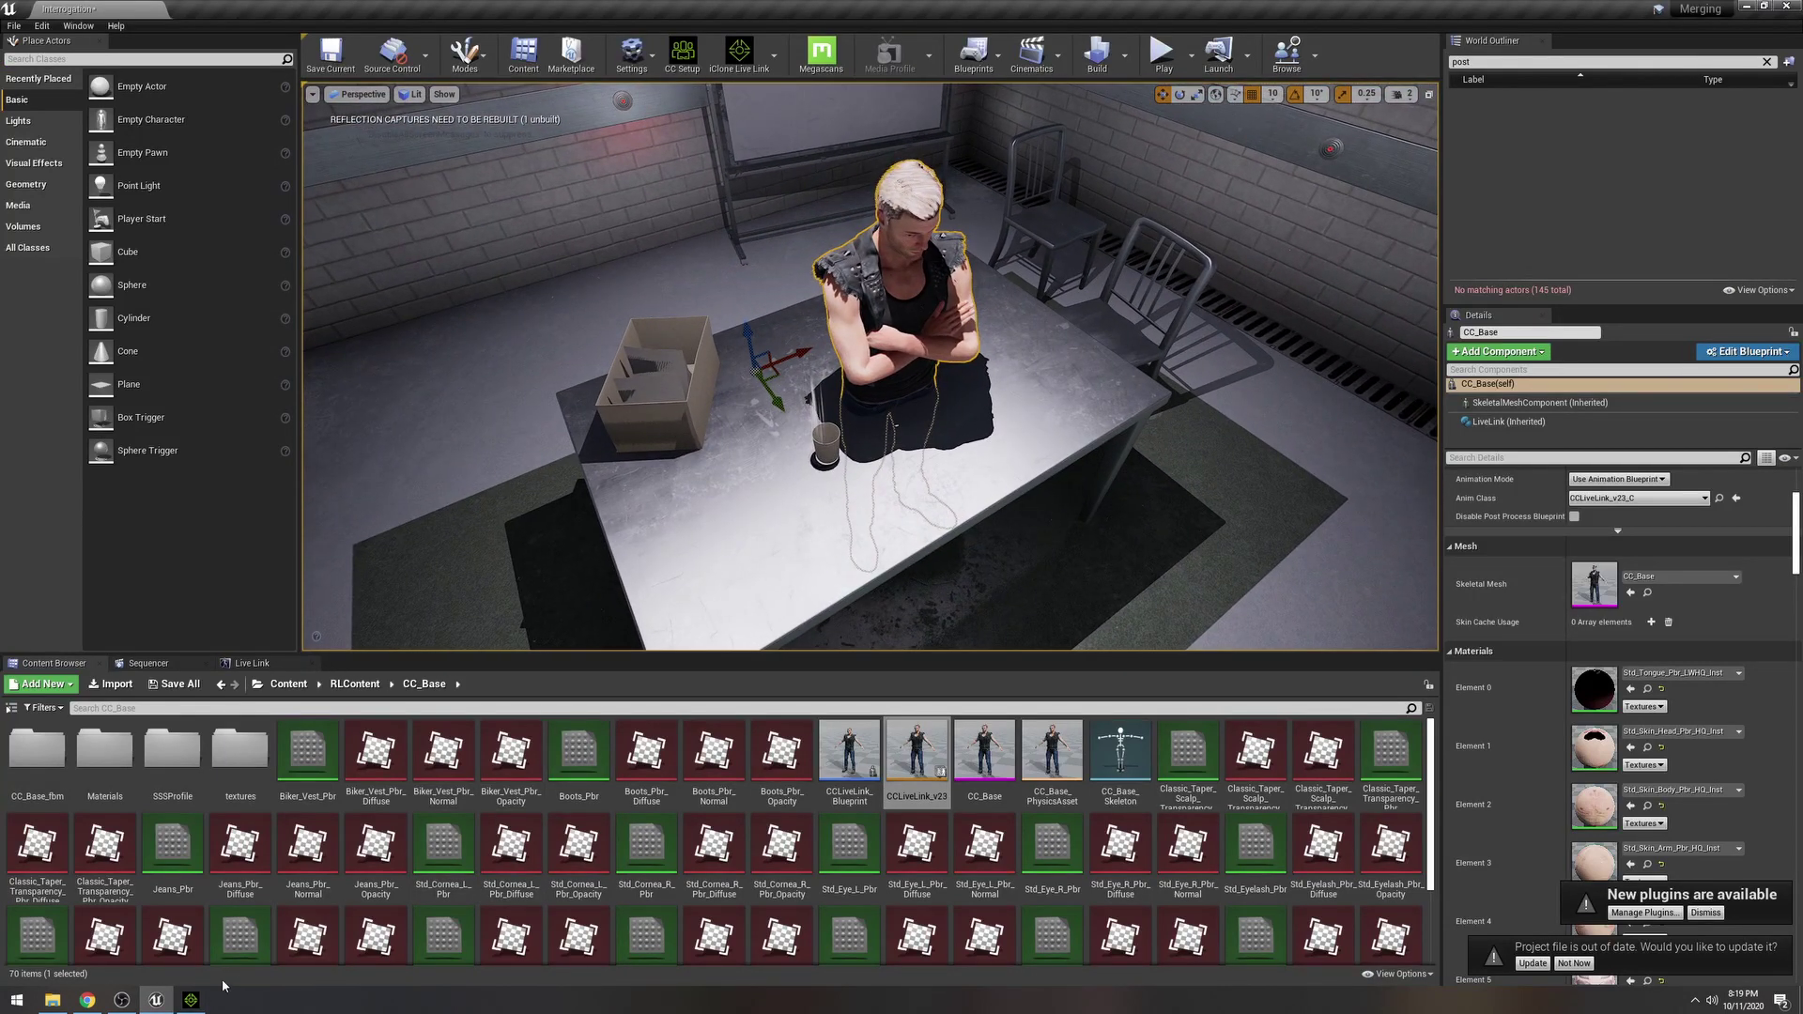
Arrange the iClone and Unreal windows side by side, each filling half of the screen.
key("alt+Tab")
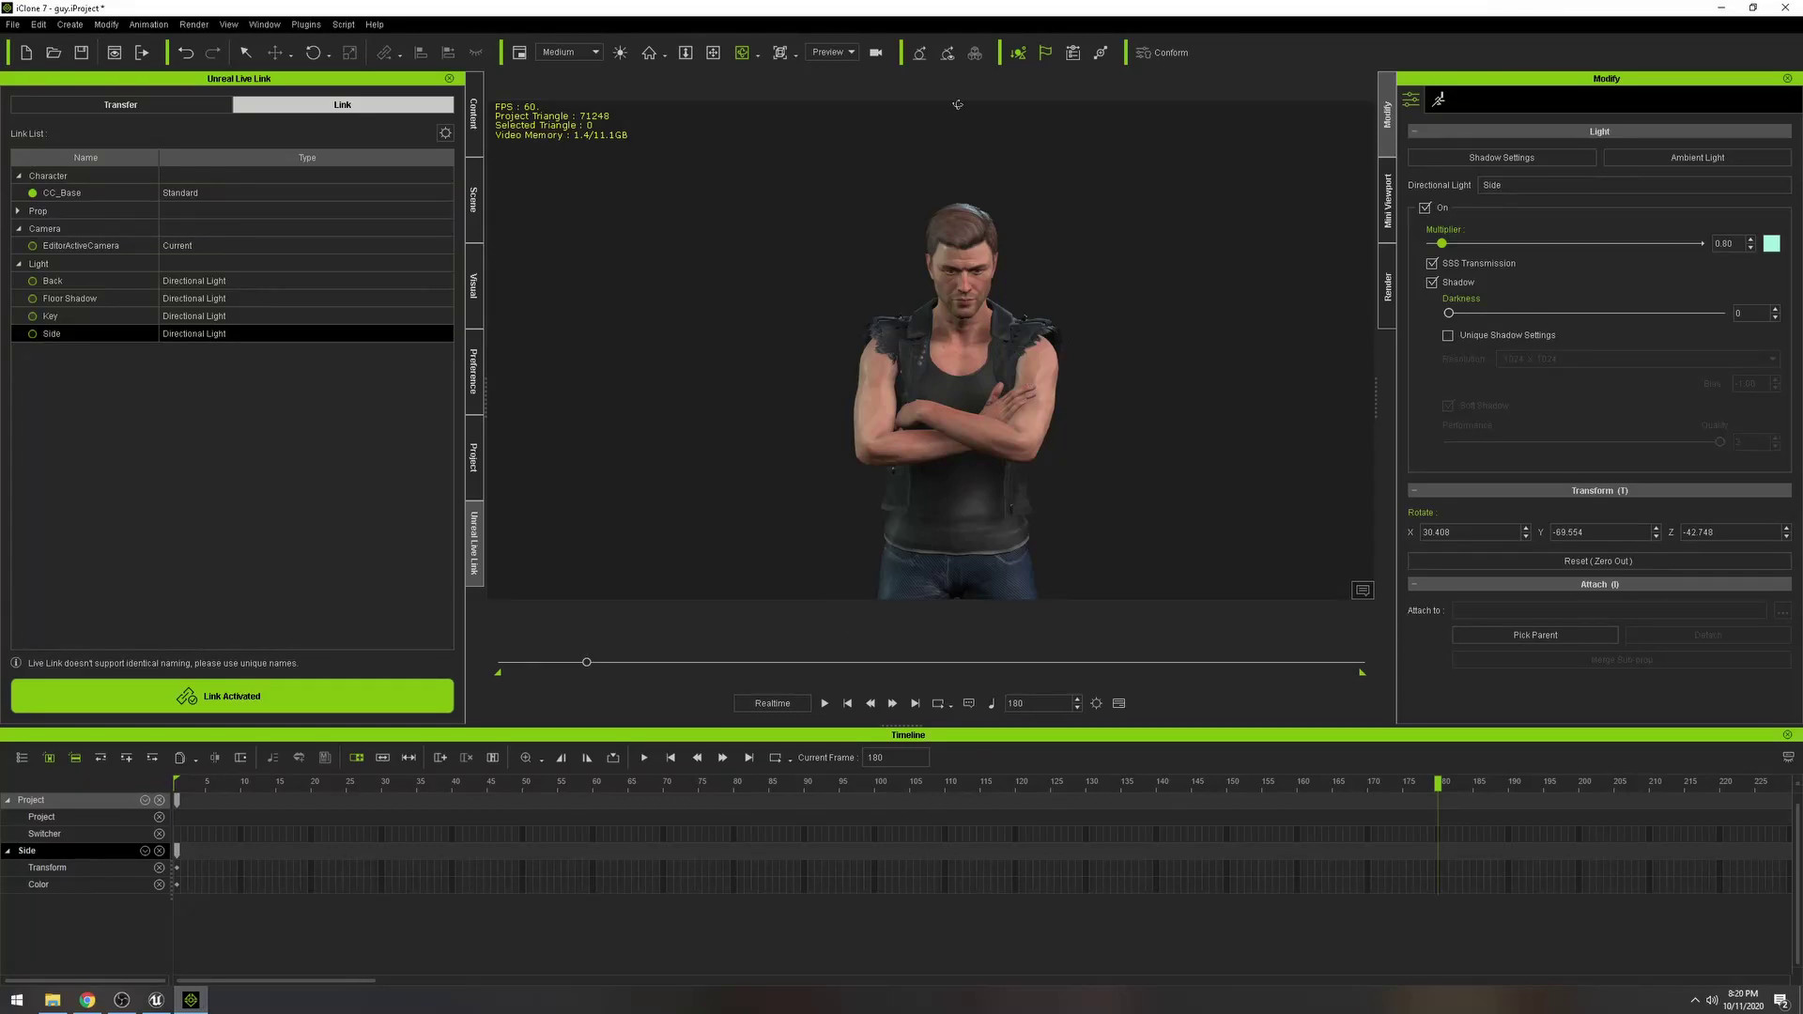
left_click_drag(884, 8, 1, 57)
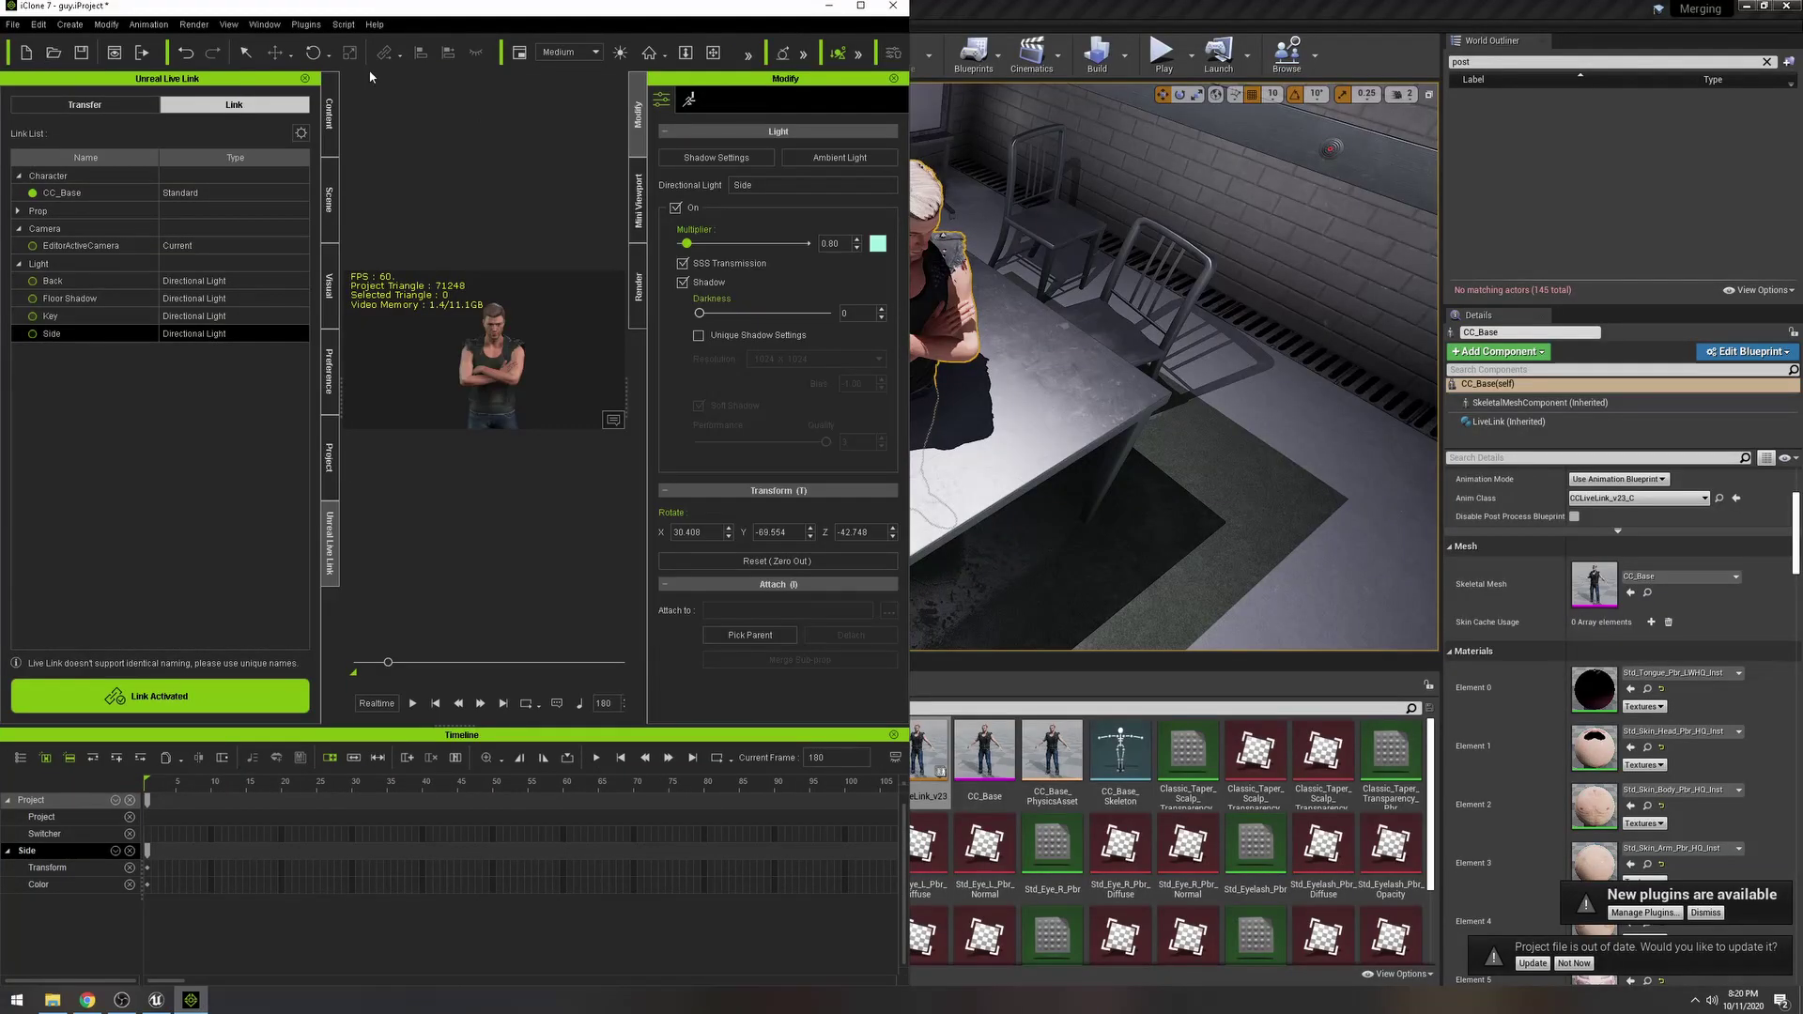
double_click(1012, 19)
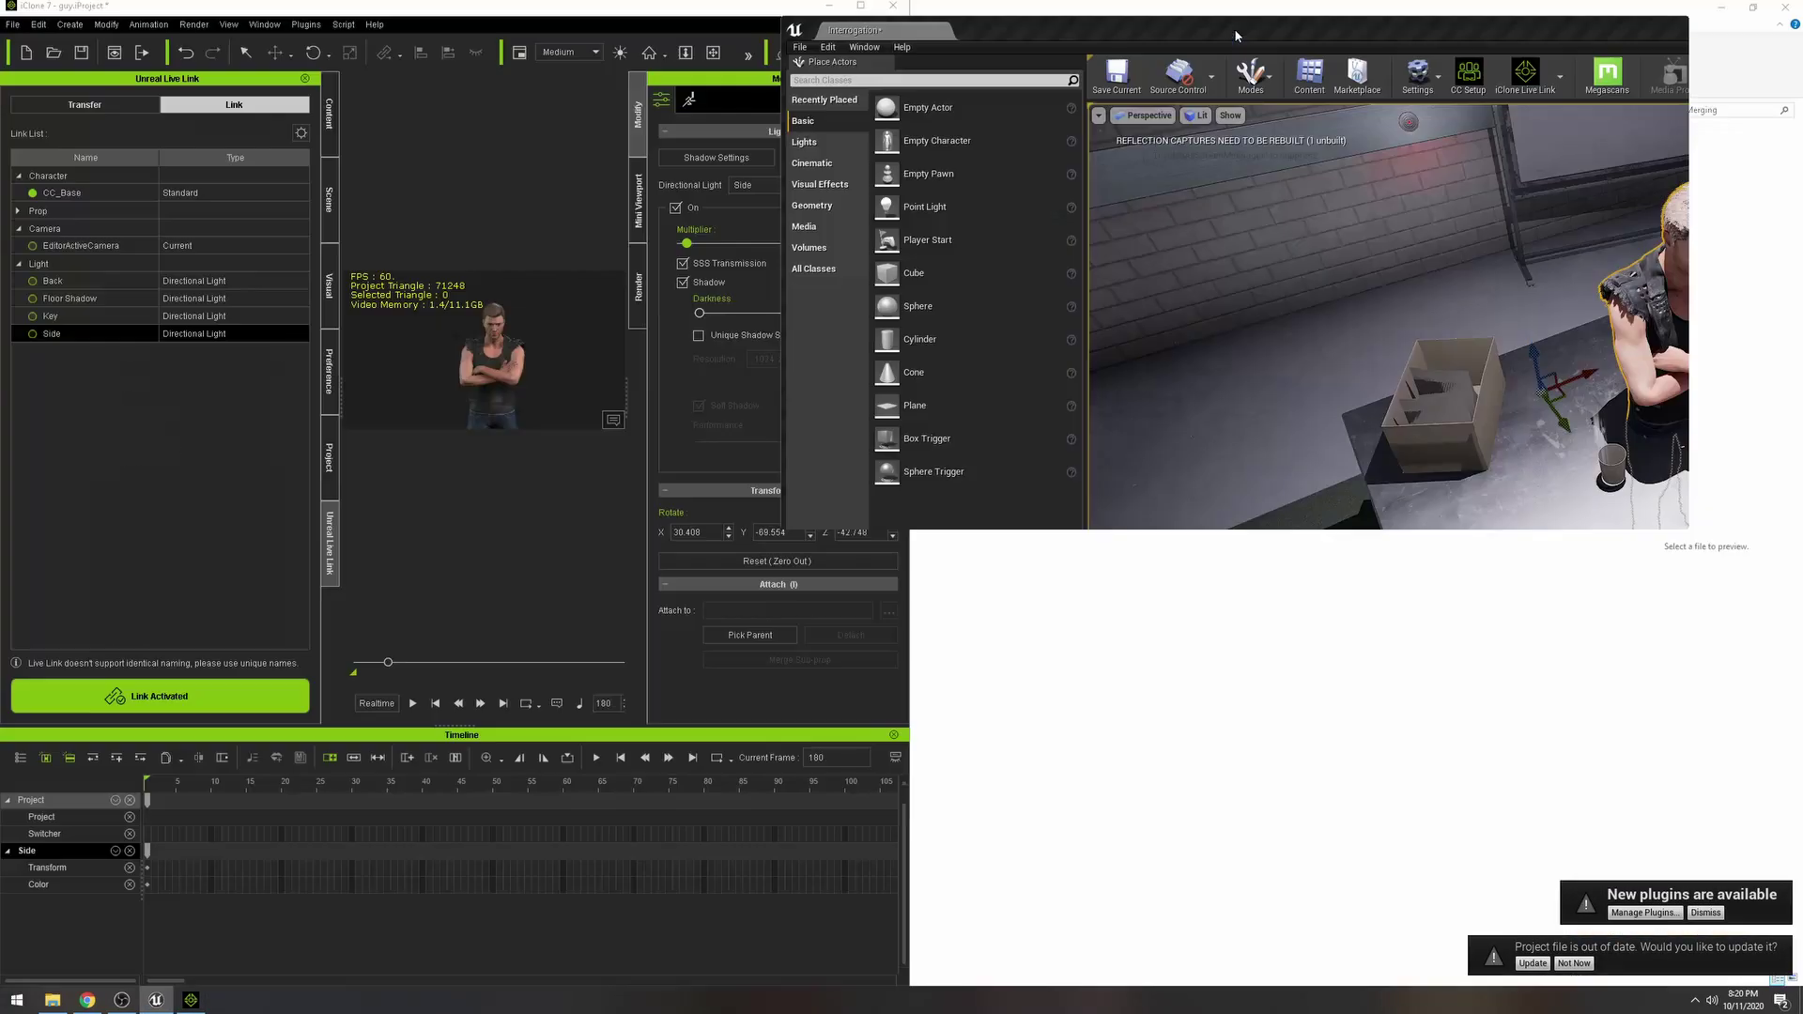
left_click_drag(1241, 32, 1360, 18)
left_click_drag(1346, 515, 1335, 952)
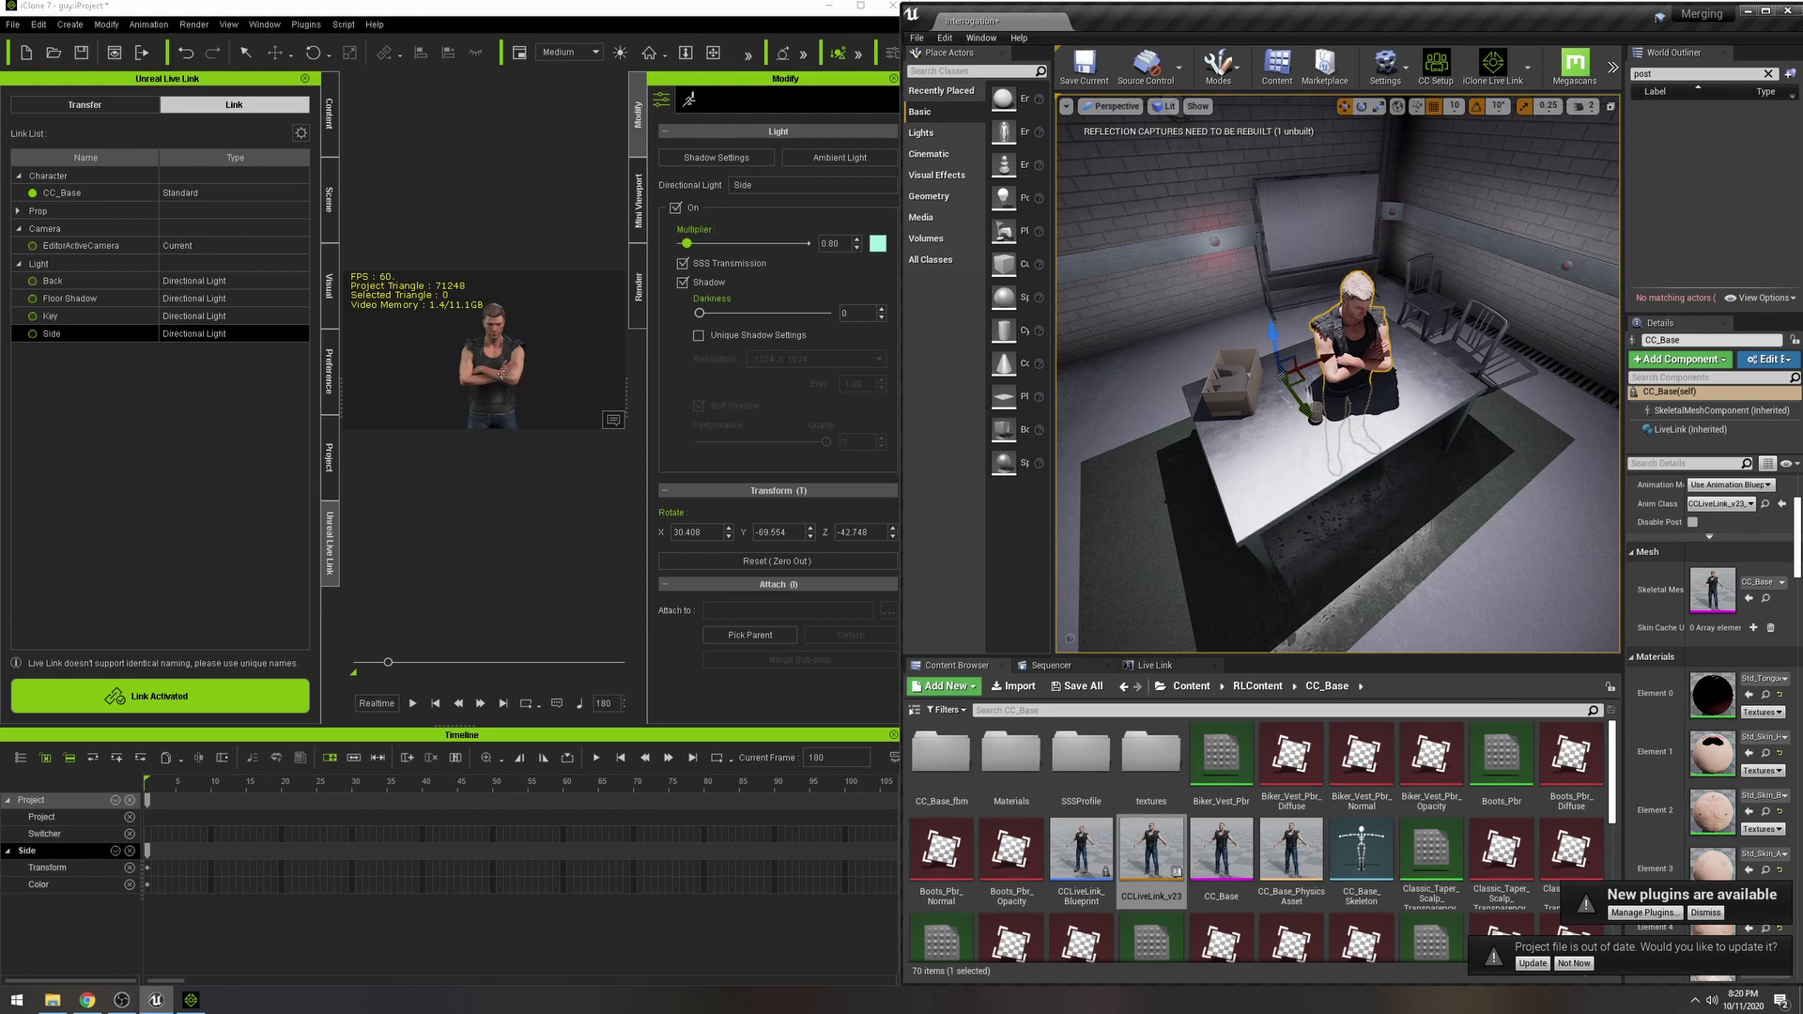
Select the CC_Base avatar in iClone and move it to about X 38, Y 165.
left_click(246, 53)
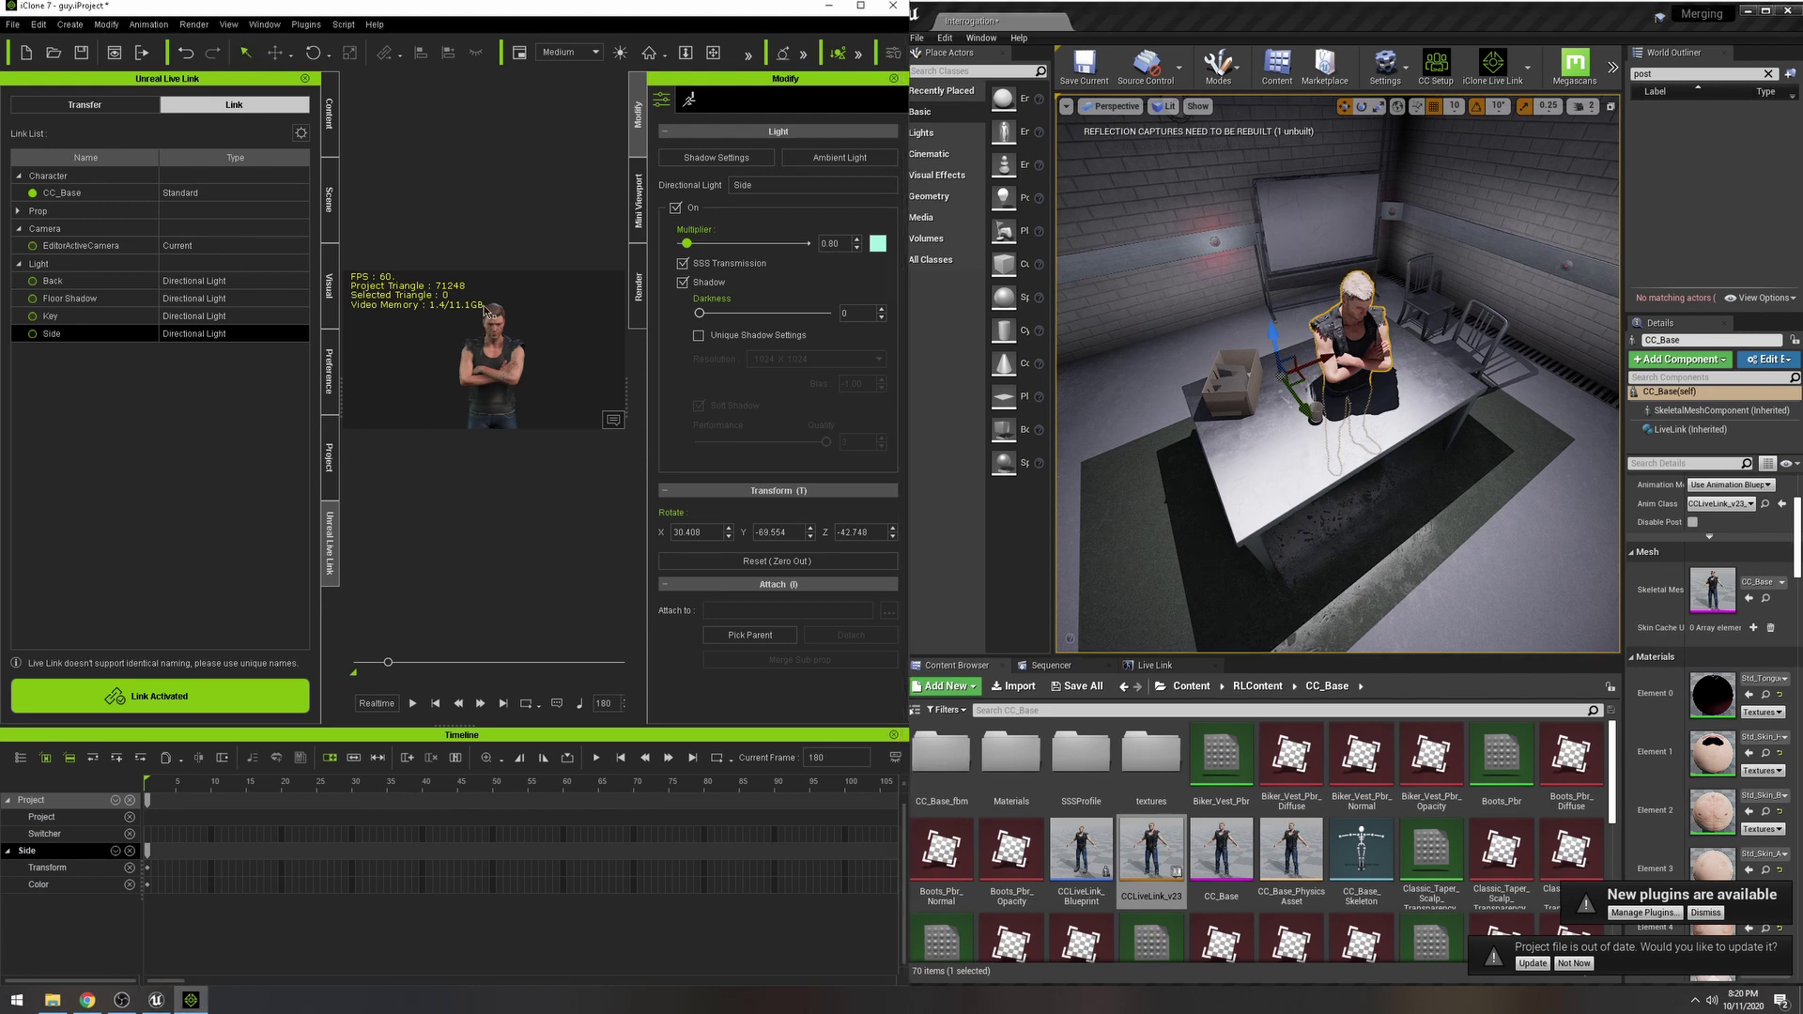
left_click(490, 373)
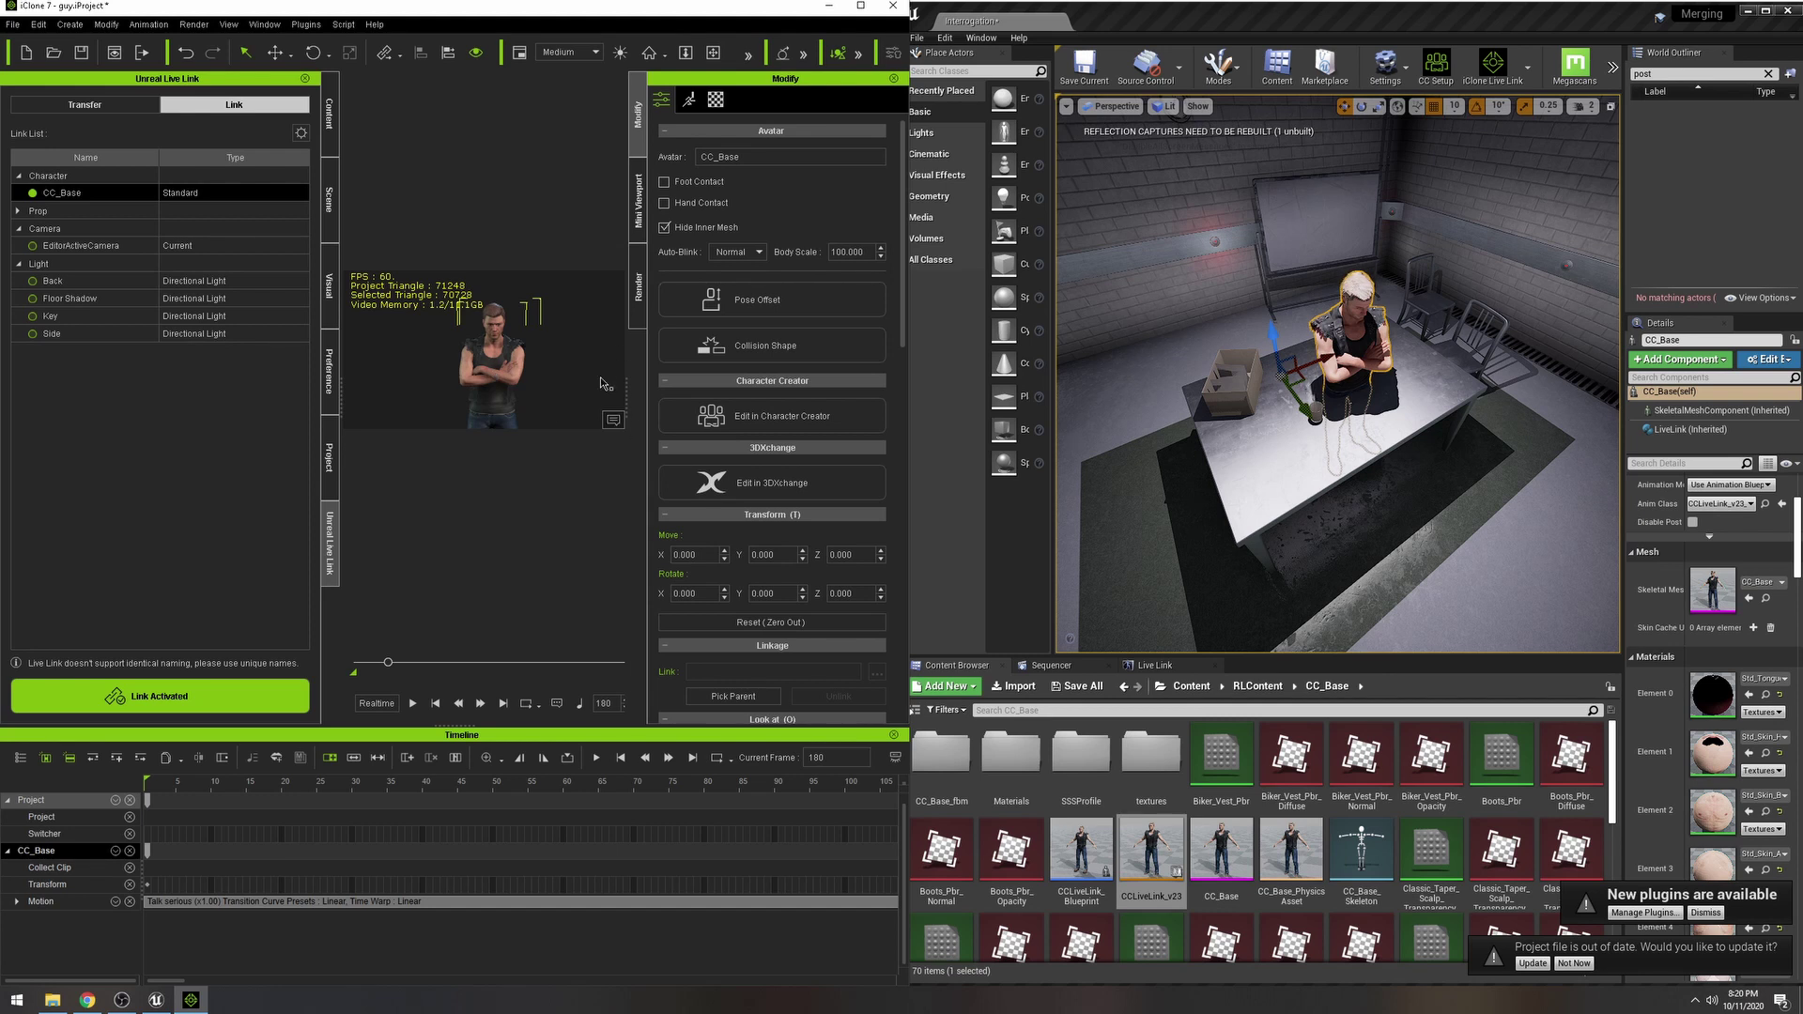
scroll(498, 399, "down", 5)
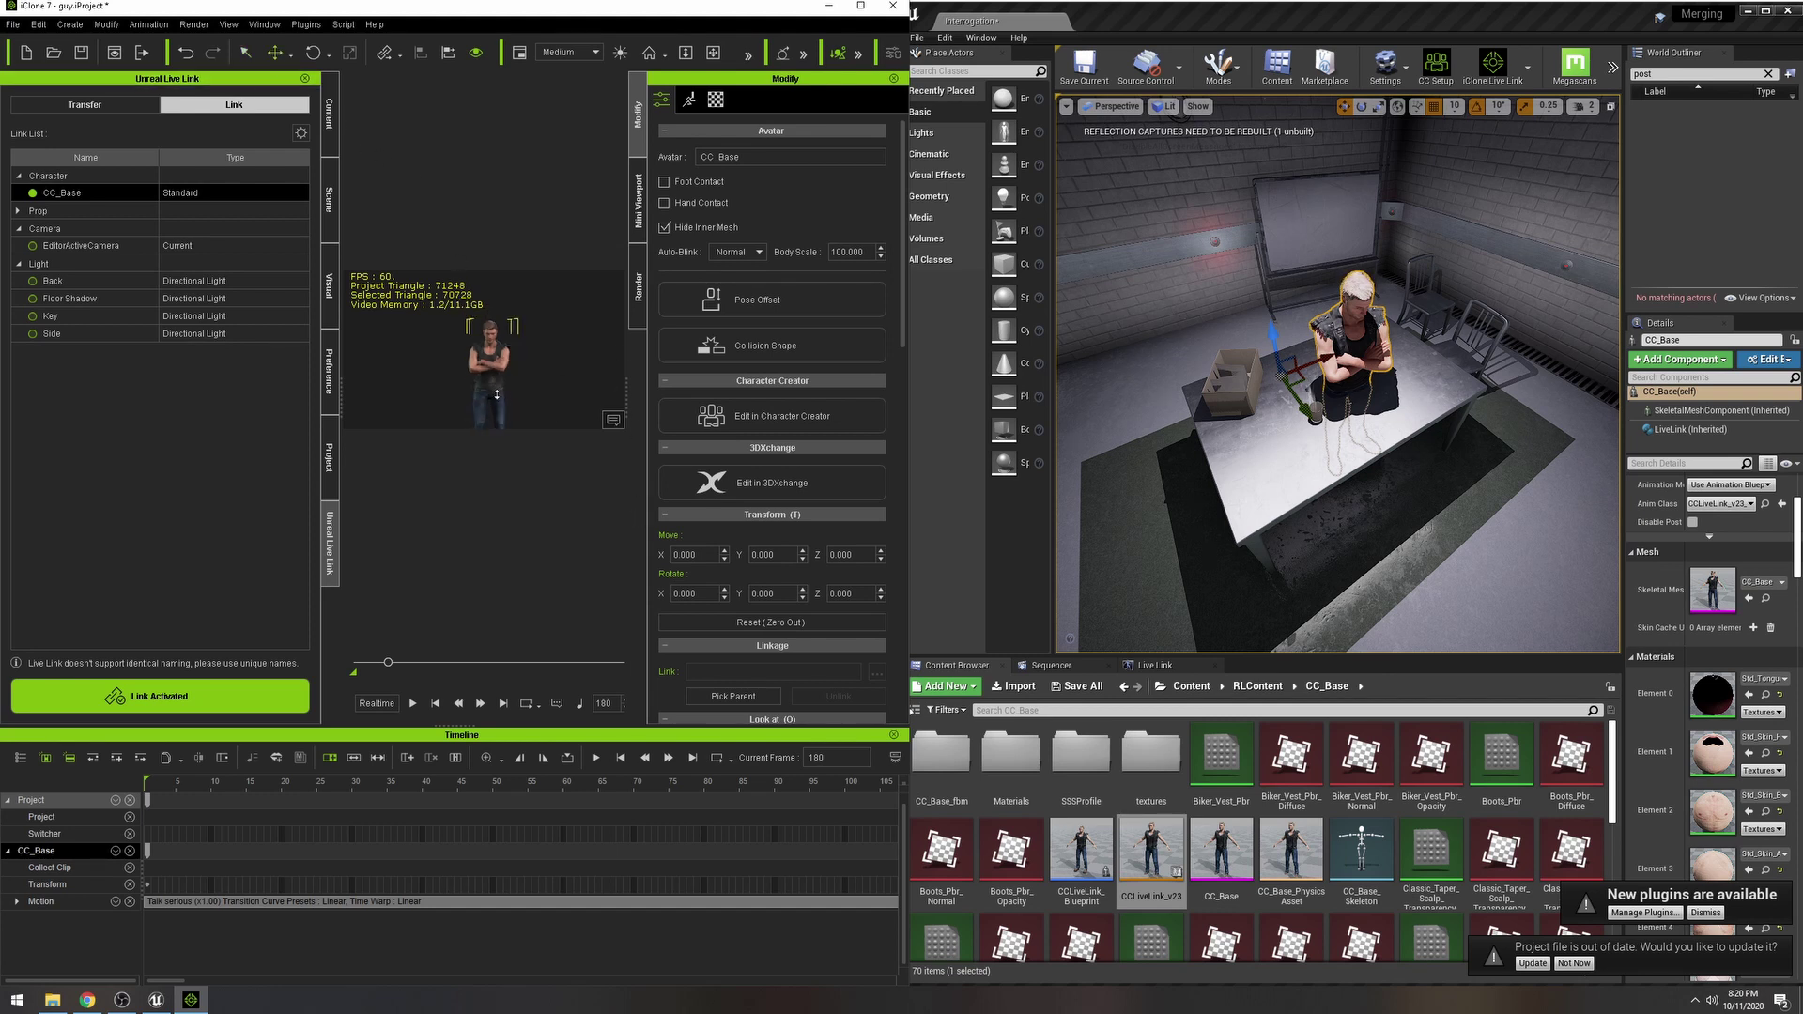
scroll(490, 425, "up", 2)
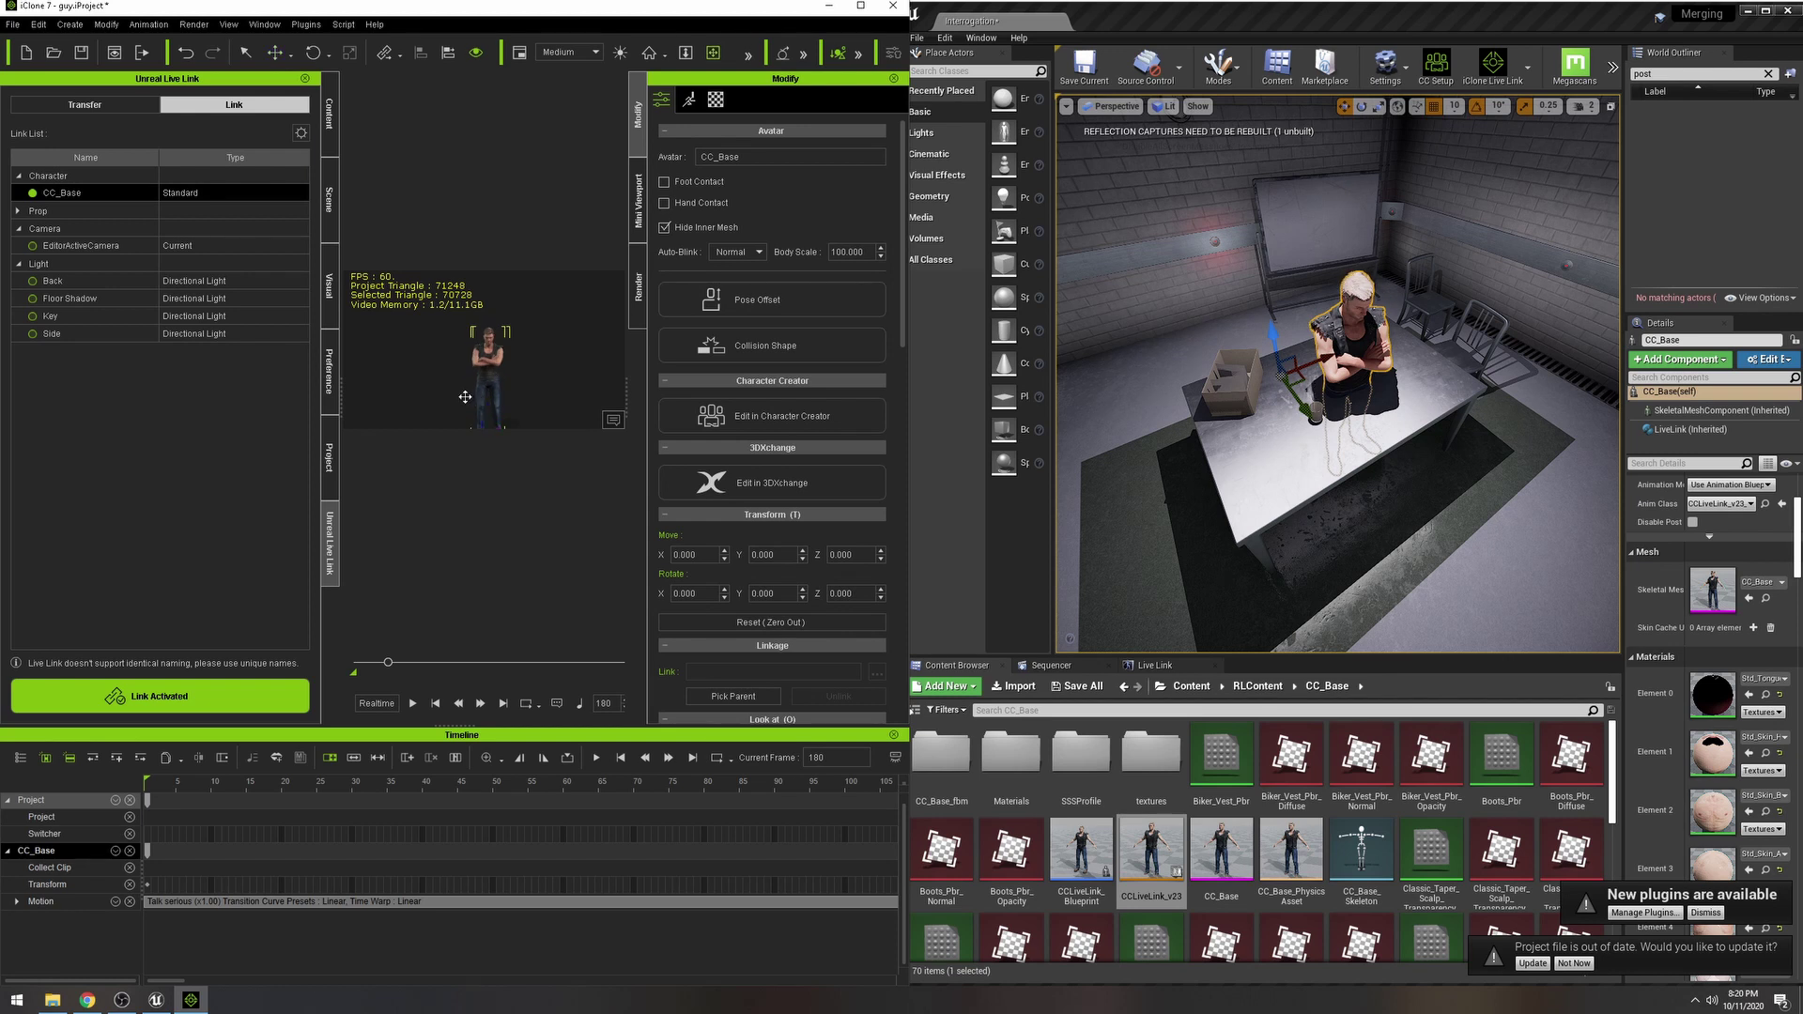
scroll(465, 397, "up", 8)
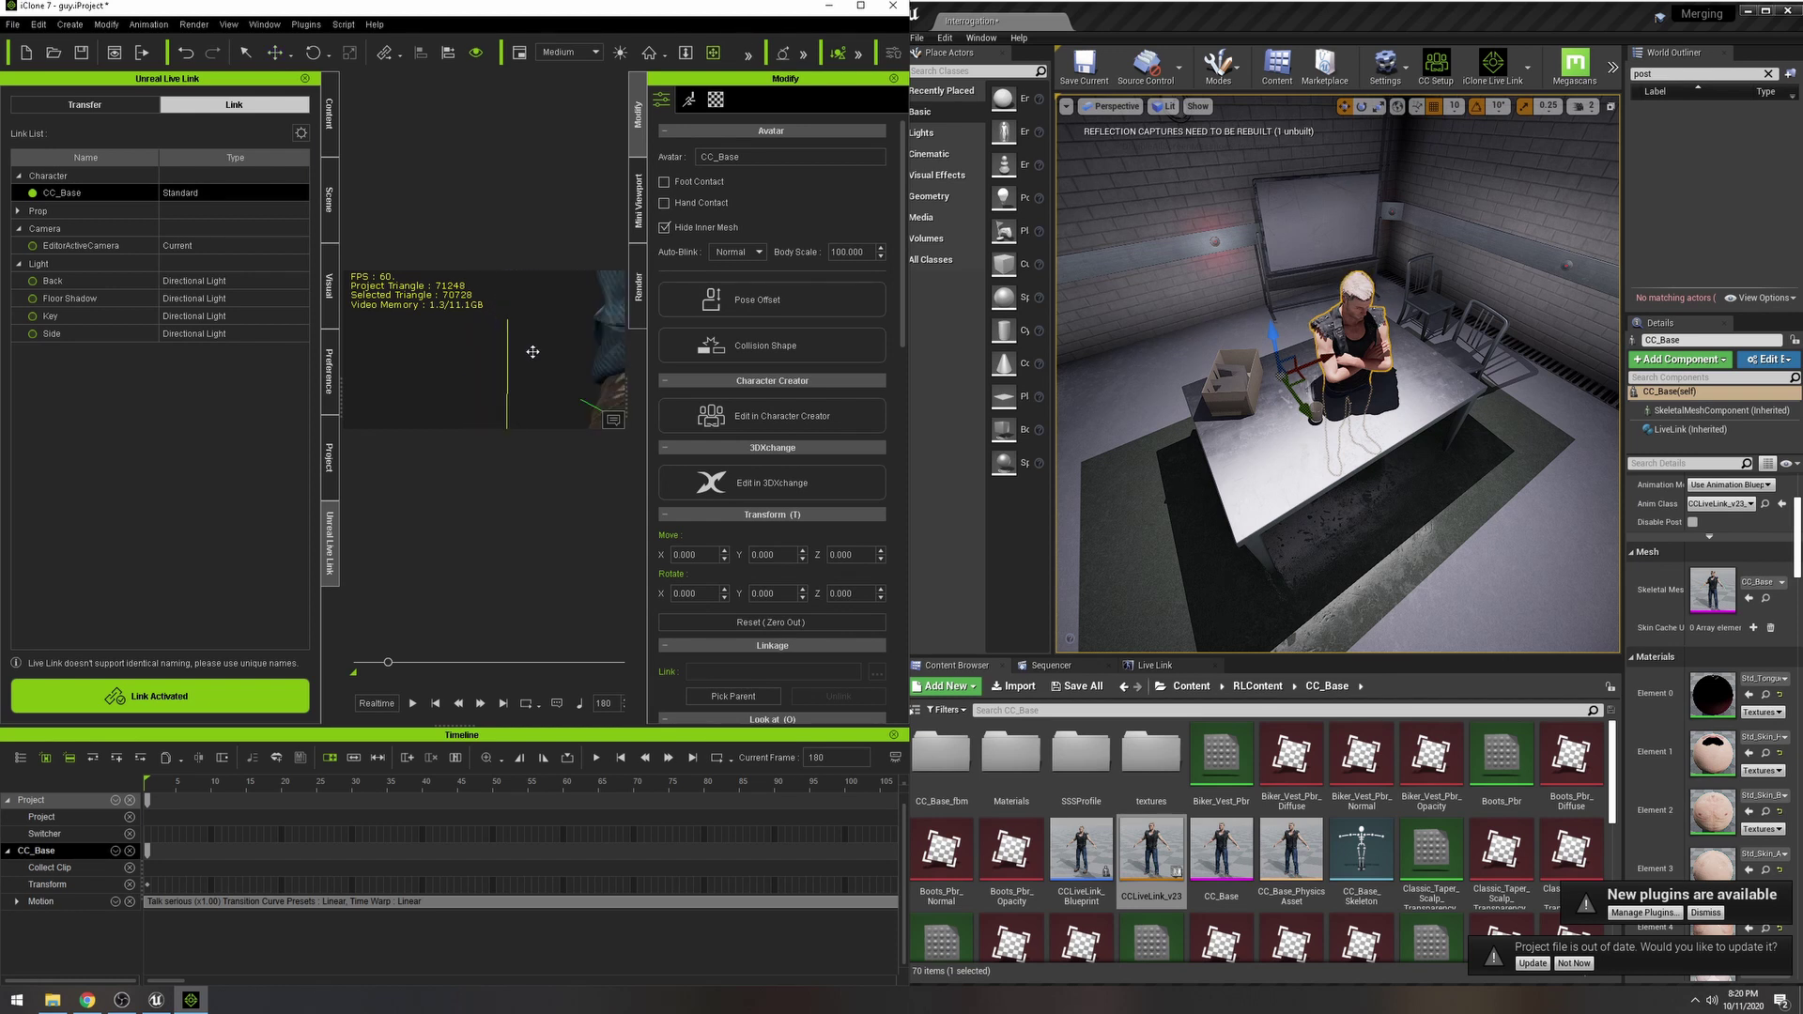
scroll(534, 350, "down", 2)
scroll(537, 357, "down", 3)
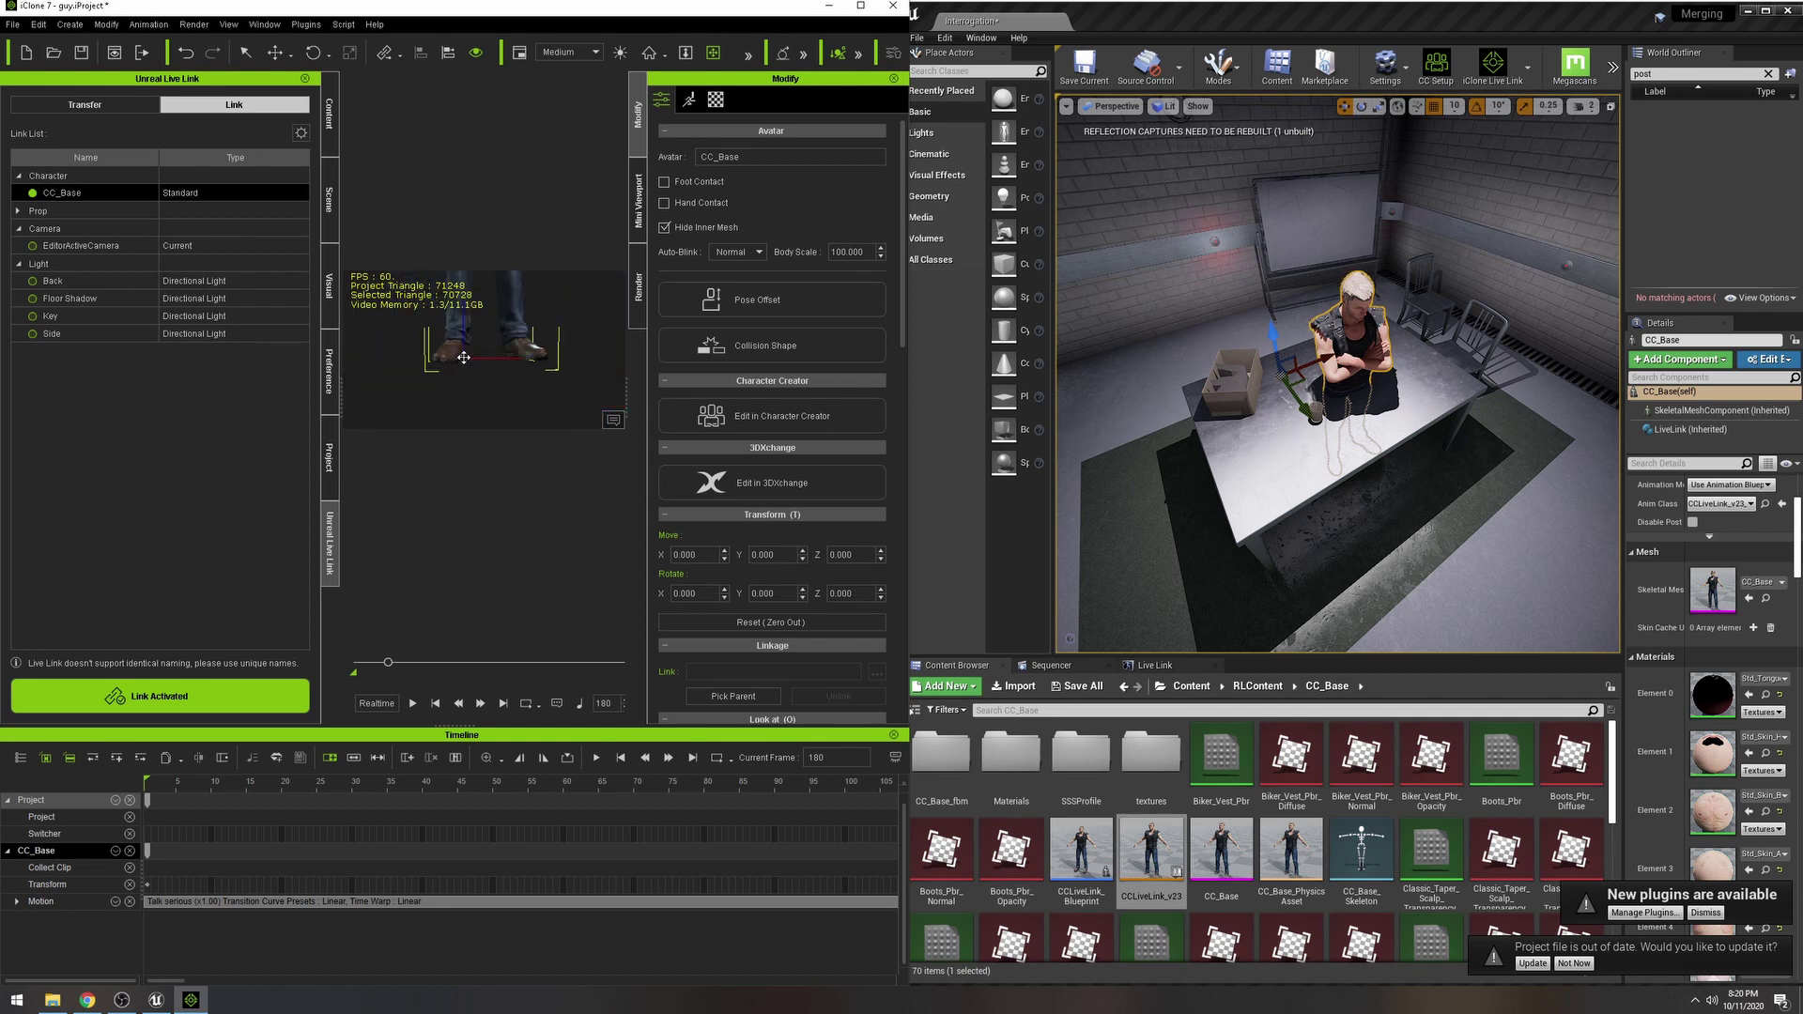
scroll(464, 357, "down", 5)
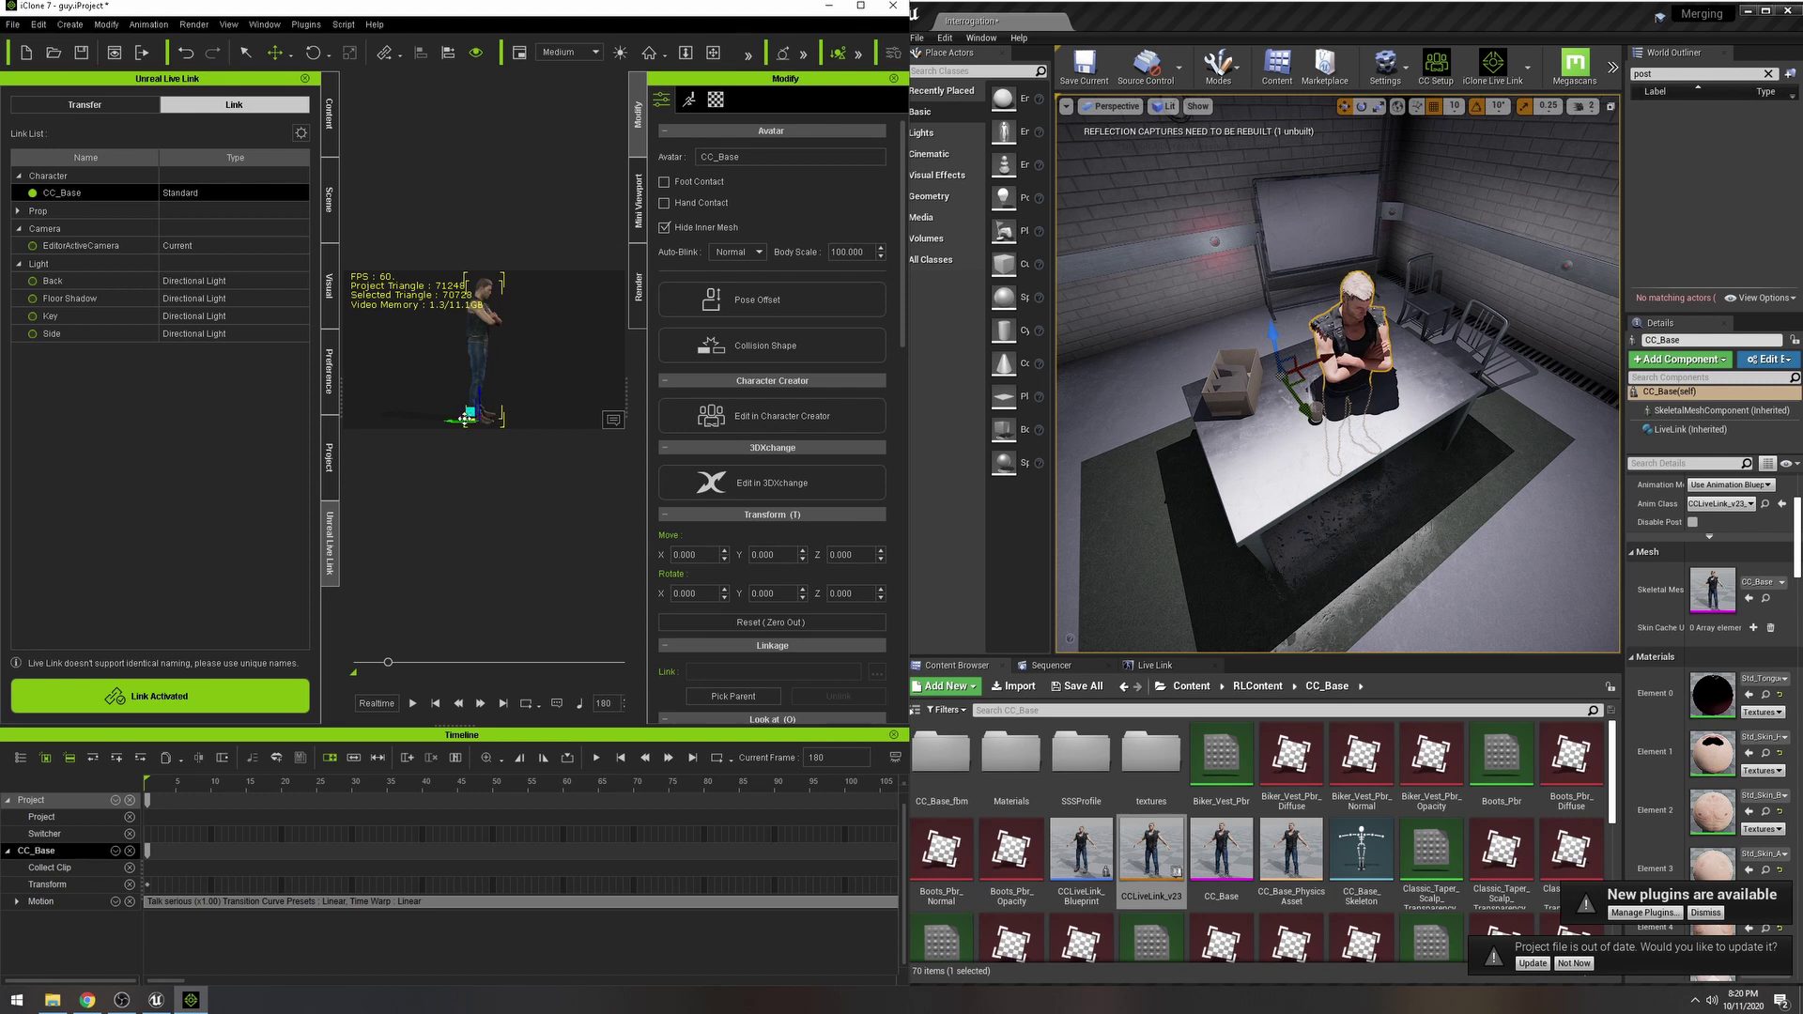
left_click_drag(467, 414, 405, 418)
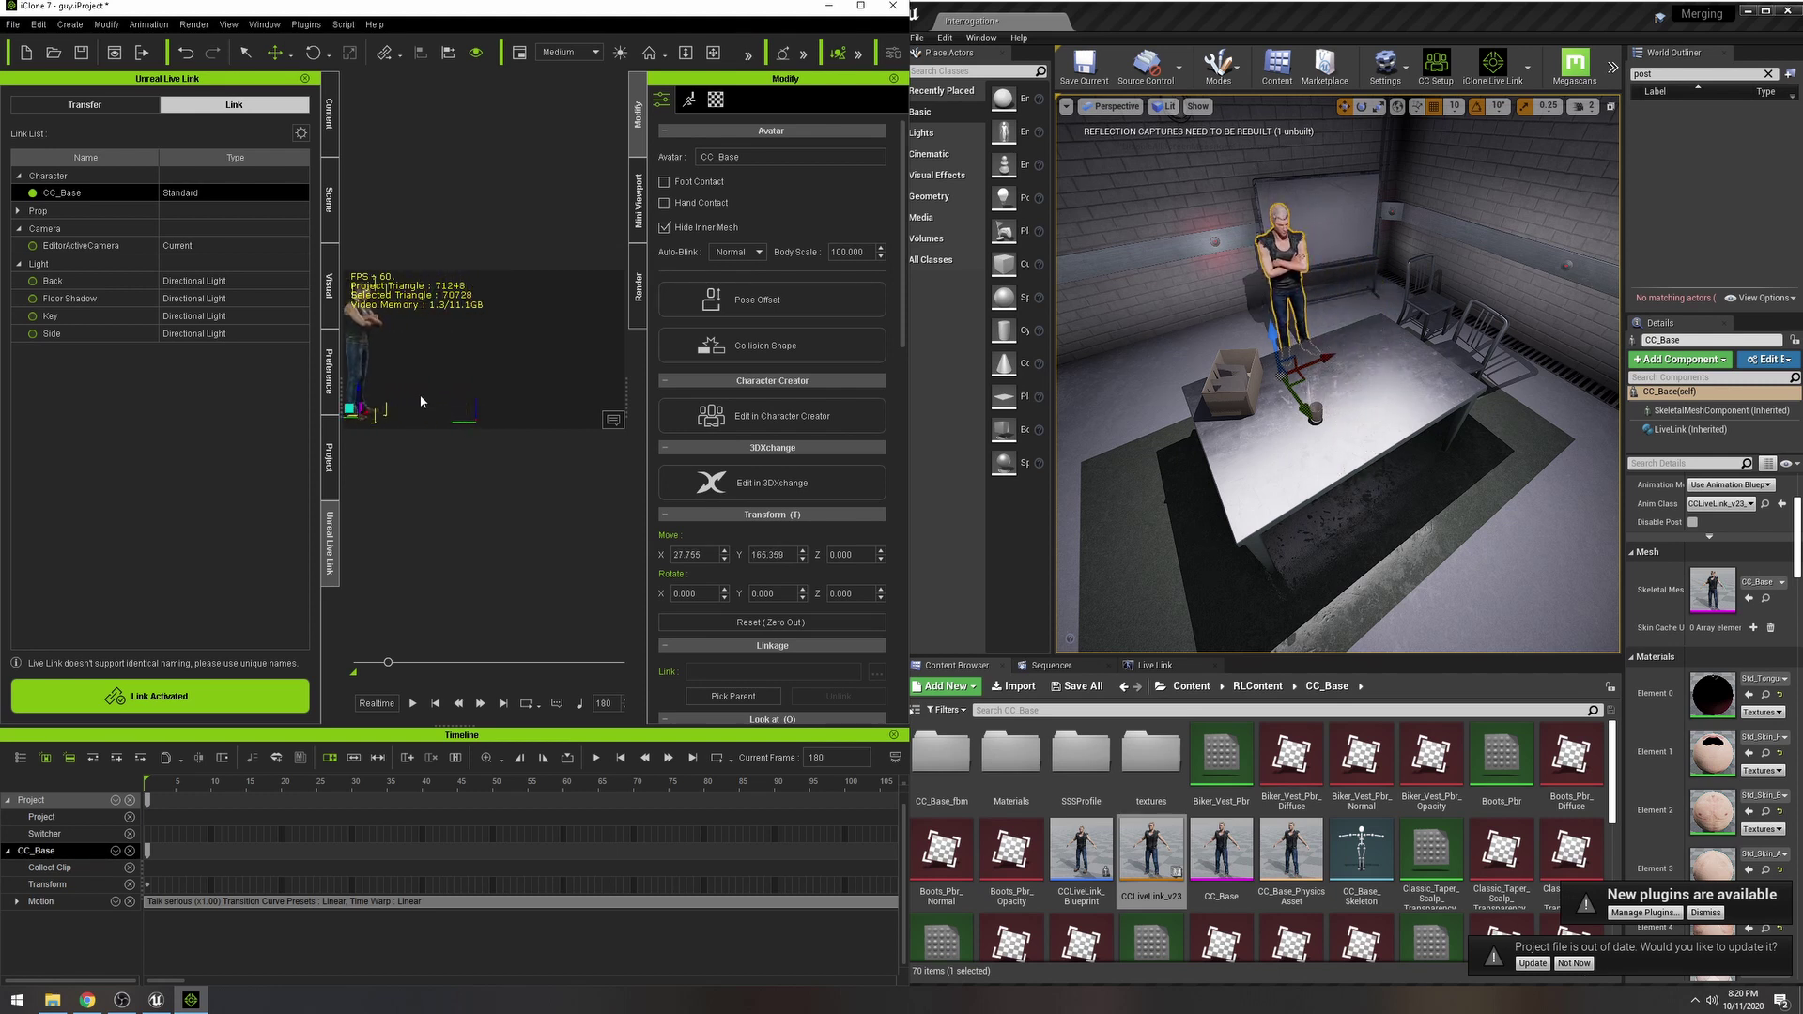
Shift the linked CC_Base avatar further back and sideways to about X -18, Y 186.
mouse_move(421, 402)
middle_mouse_down()
mouse_move(556, 394)
mouse_move(450, 405)
middle_mouse_up()
left_click(276, 54)
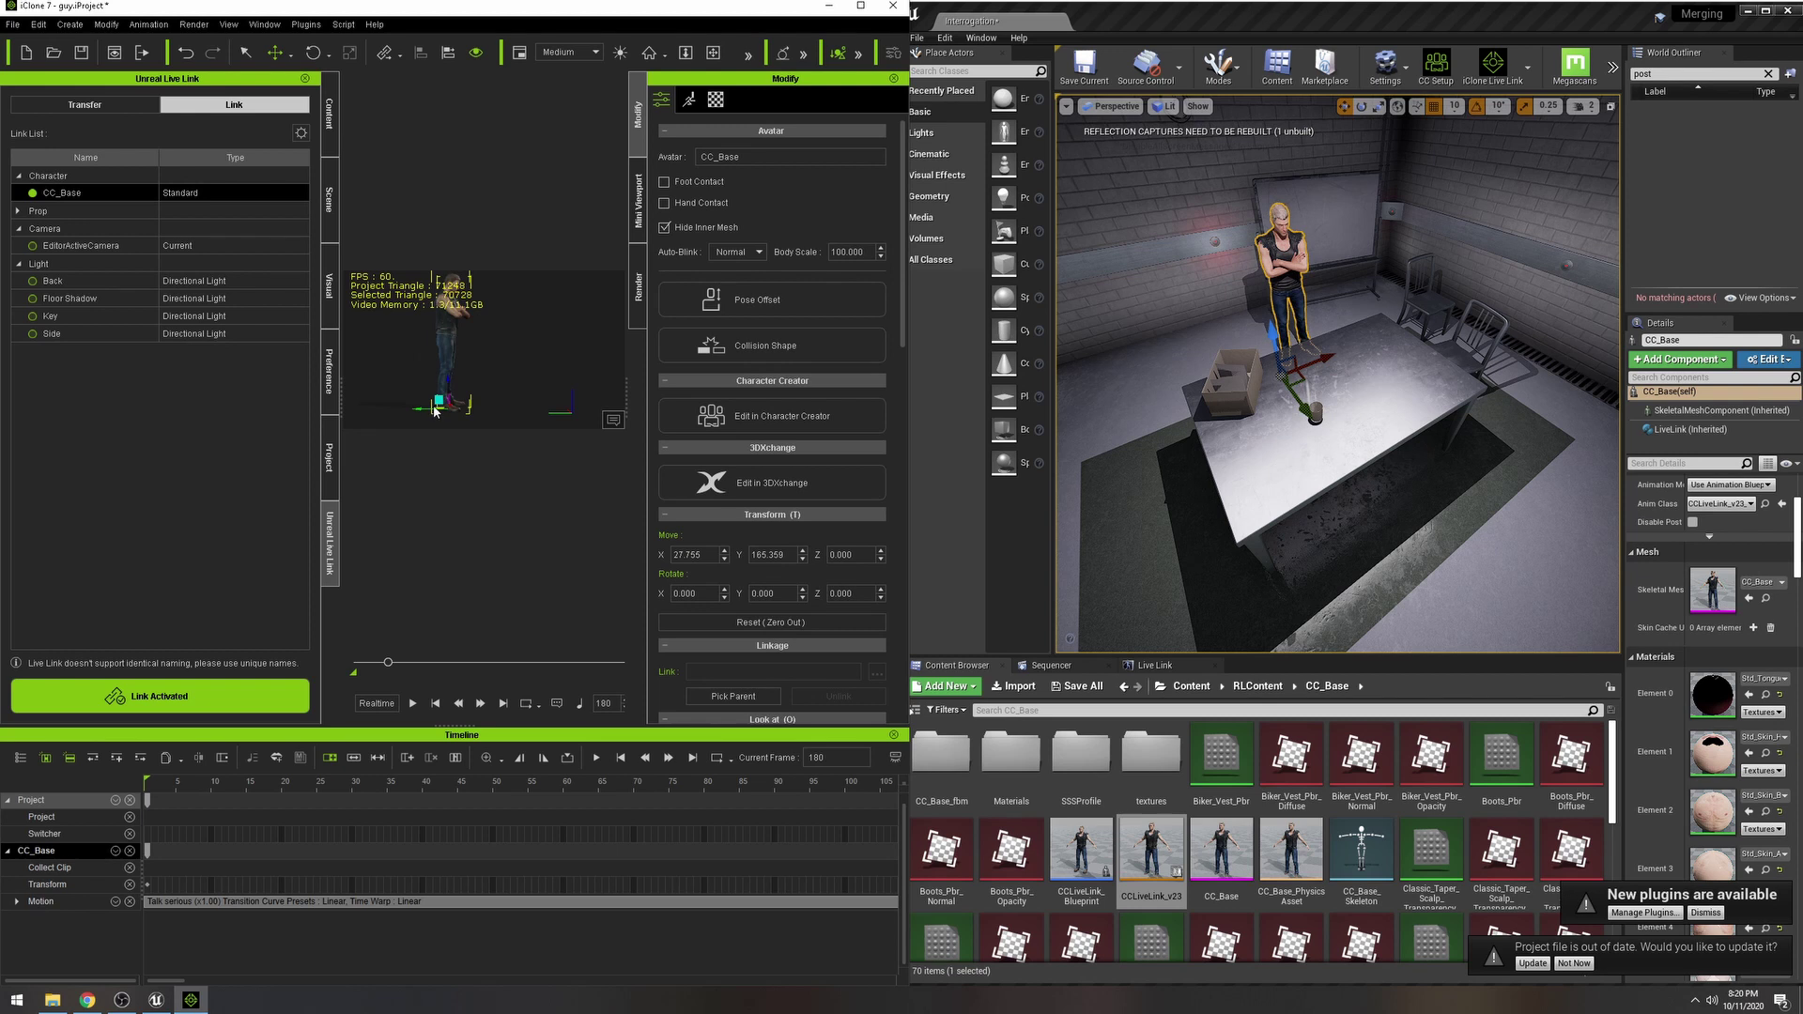
left_click_drag(420, 410, 404, 408)
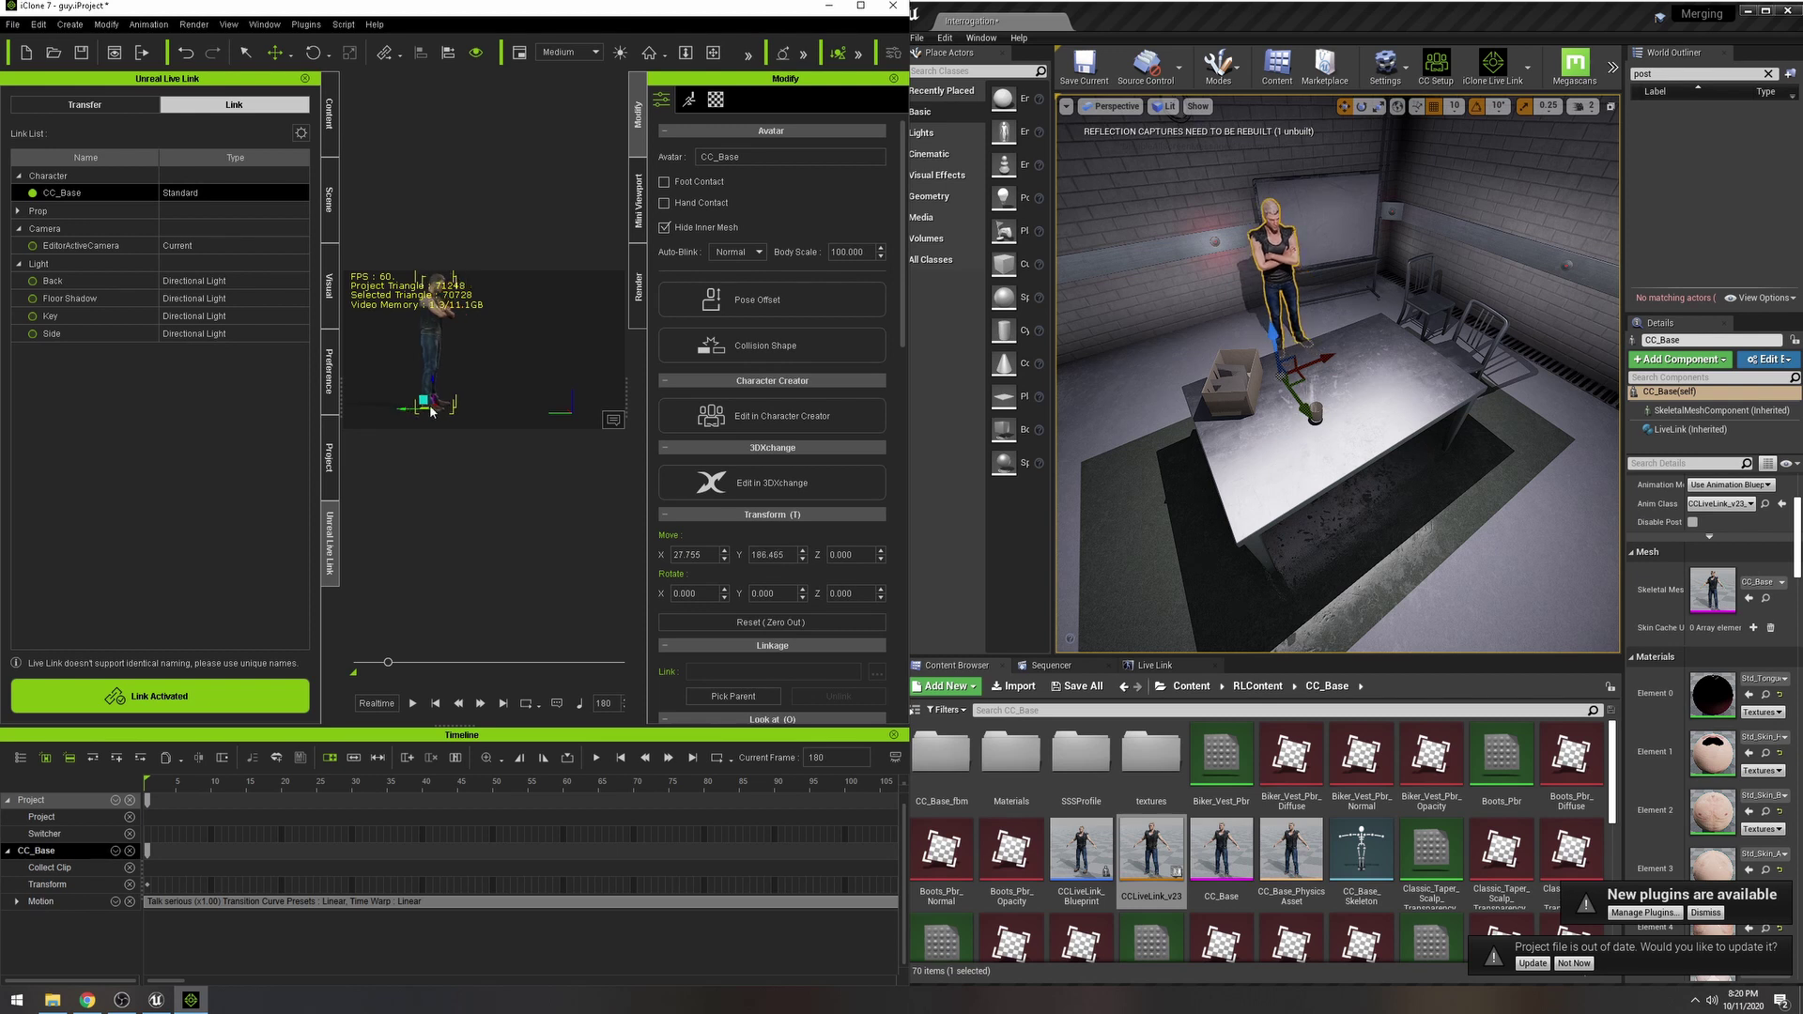
key("s")
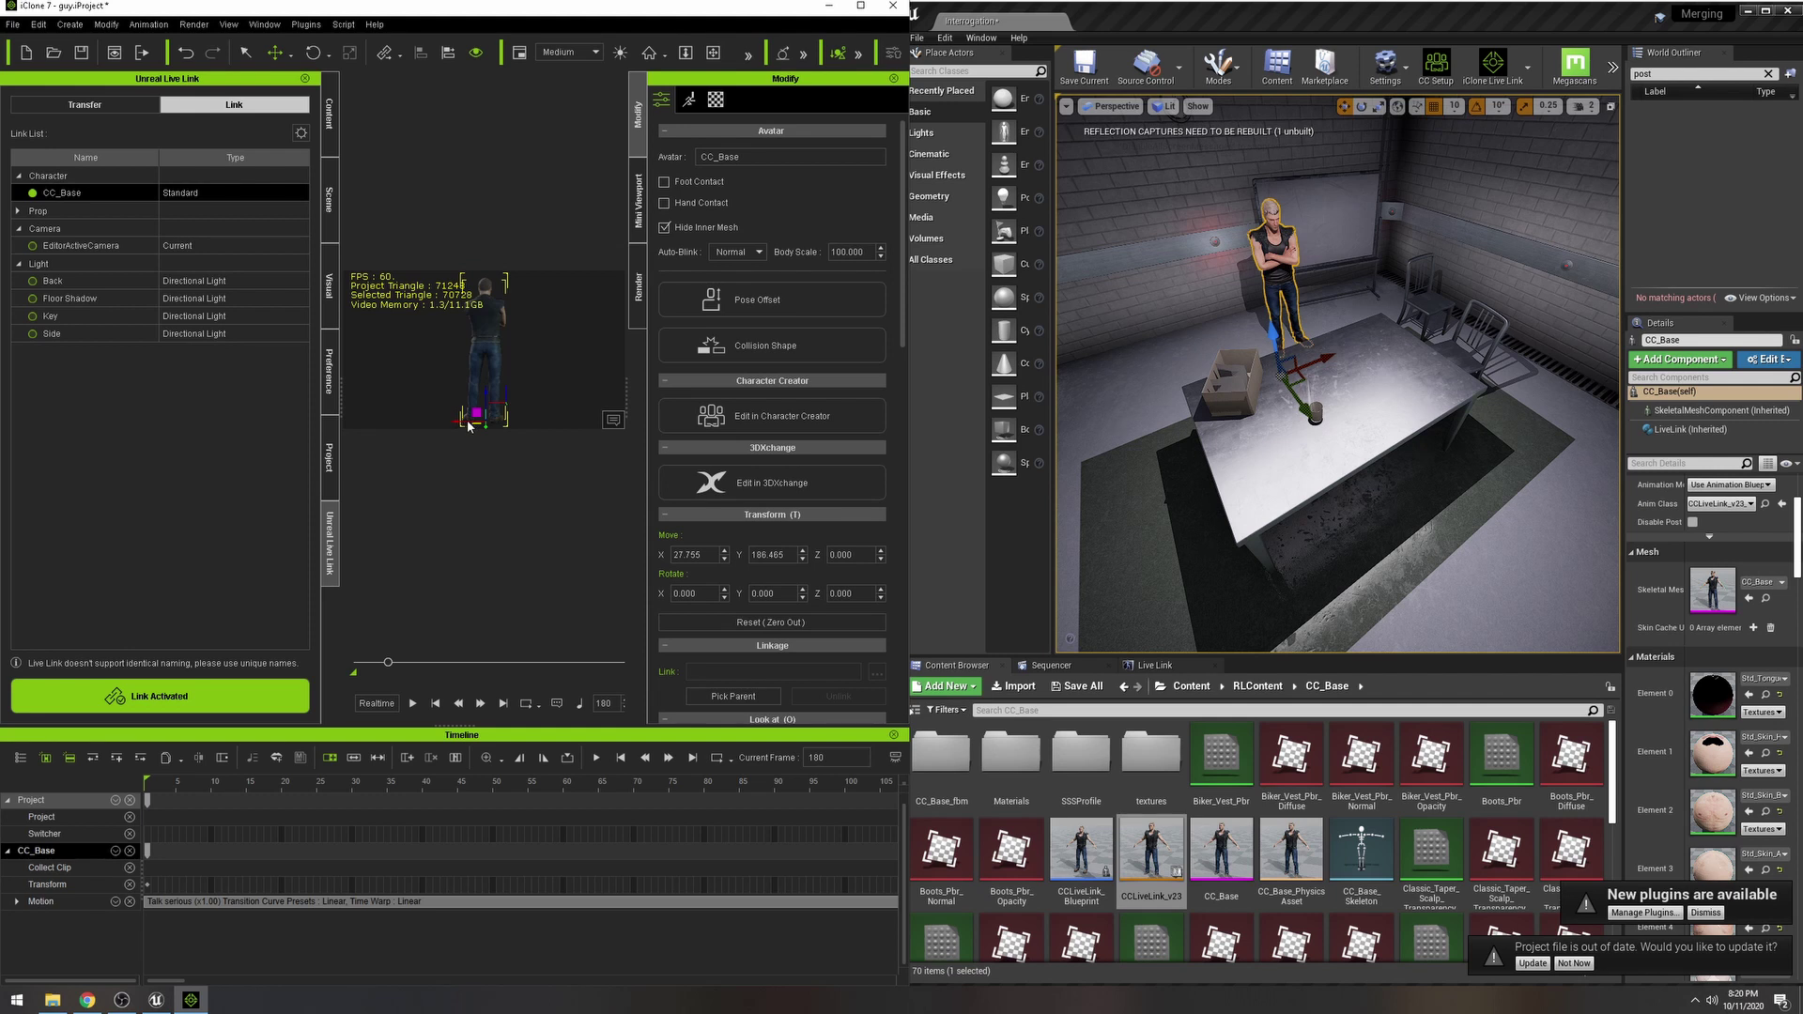
left_click_drag(469, 422, 507, 429)
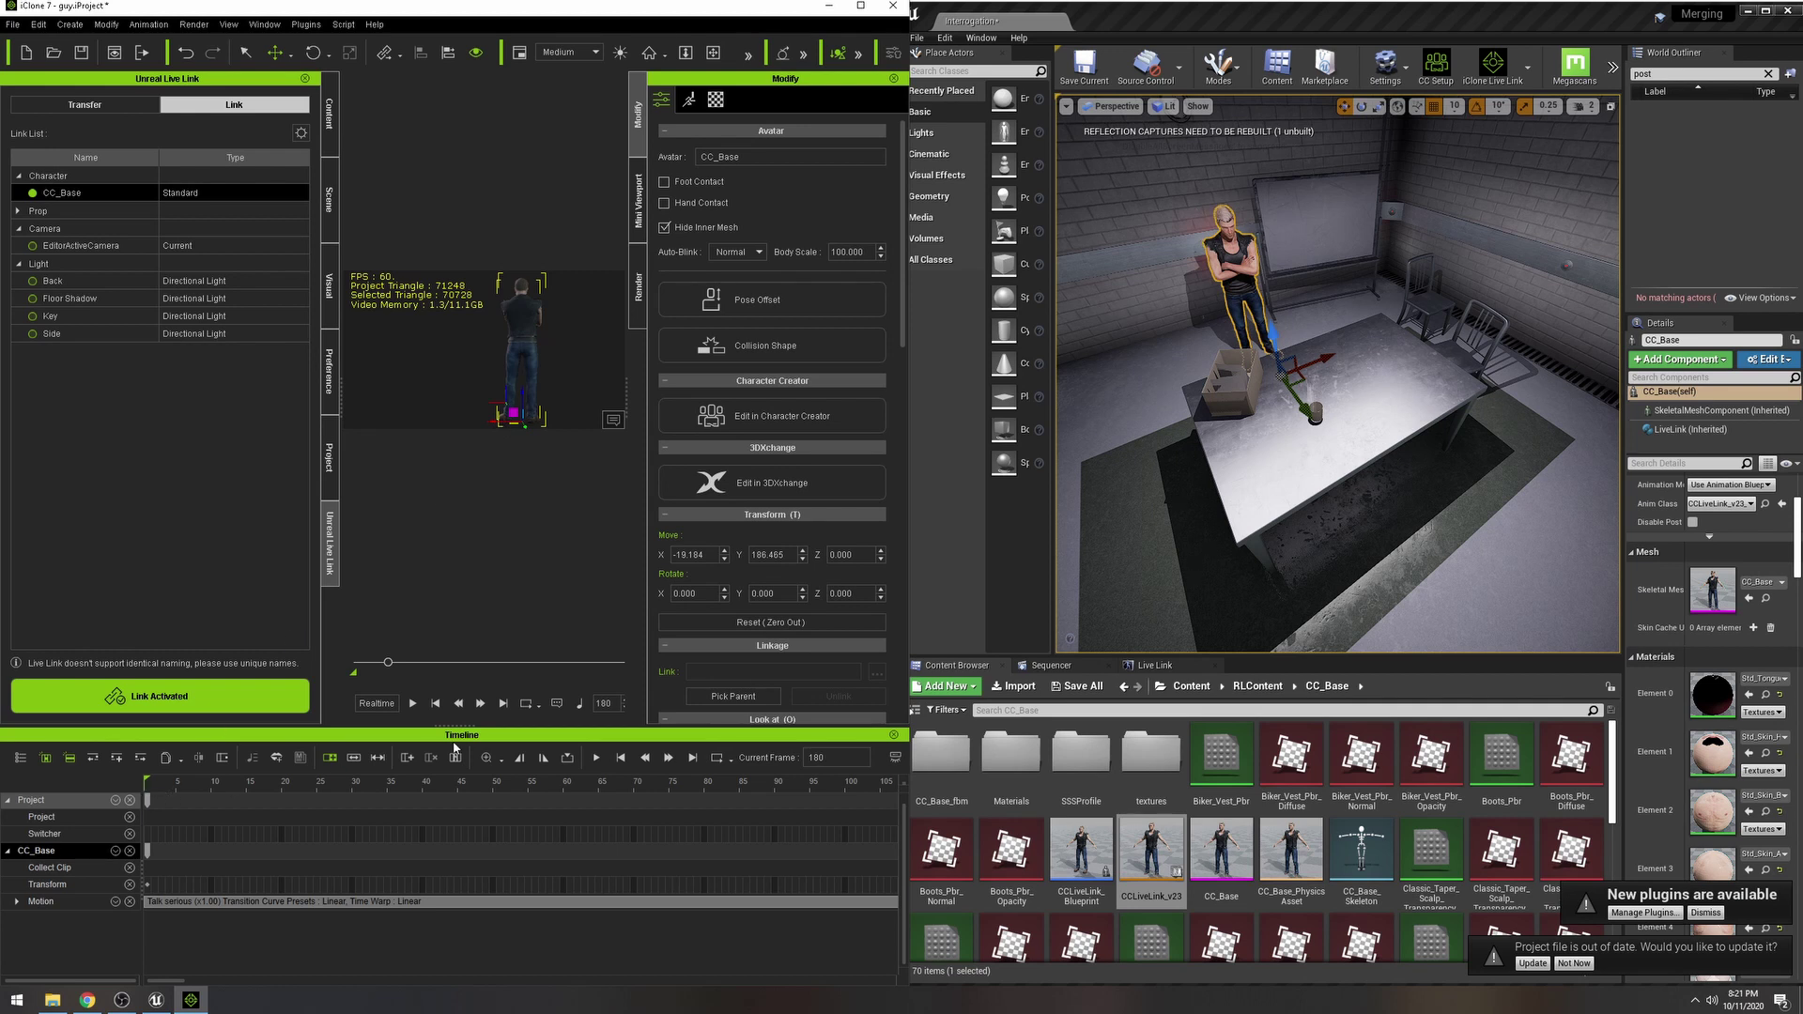
Return the iClone timeline to its first frame and play the animation through the active link.
left_click(153, 803)
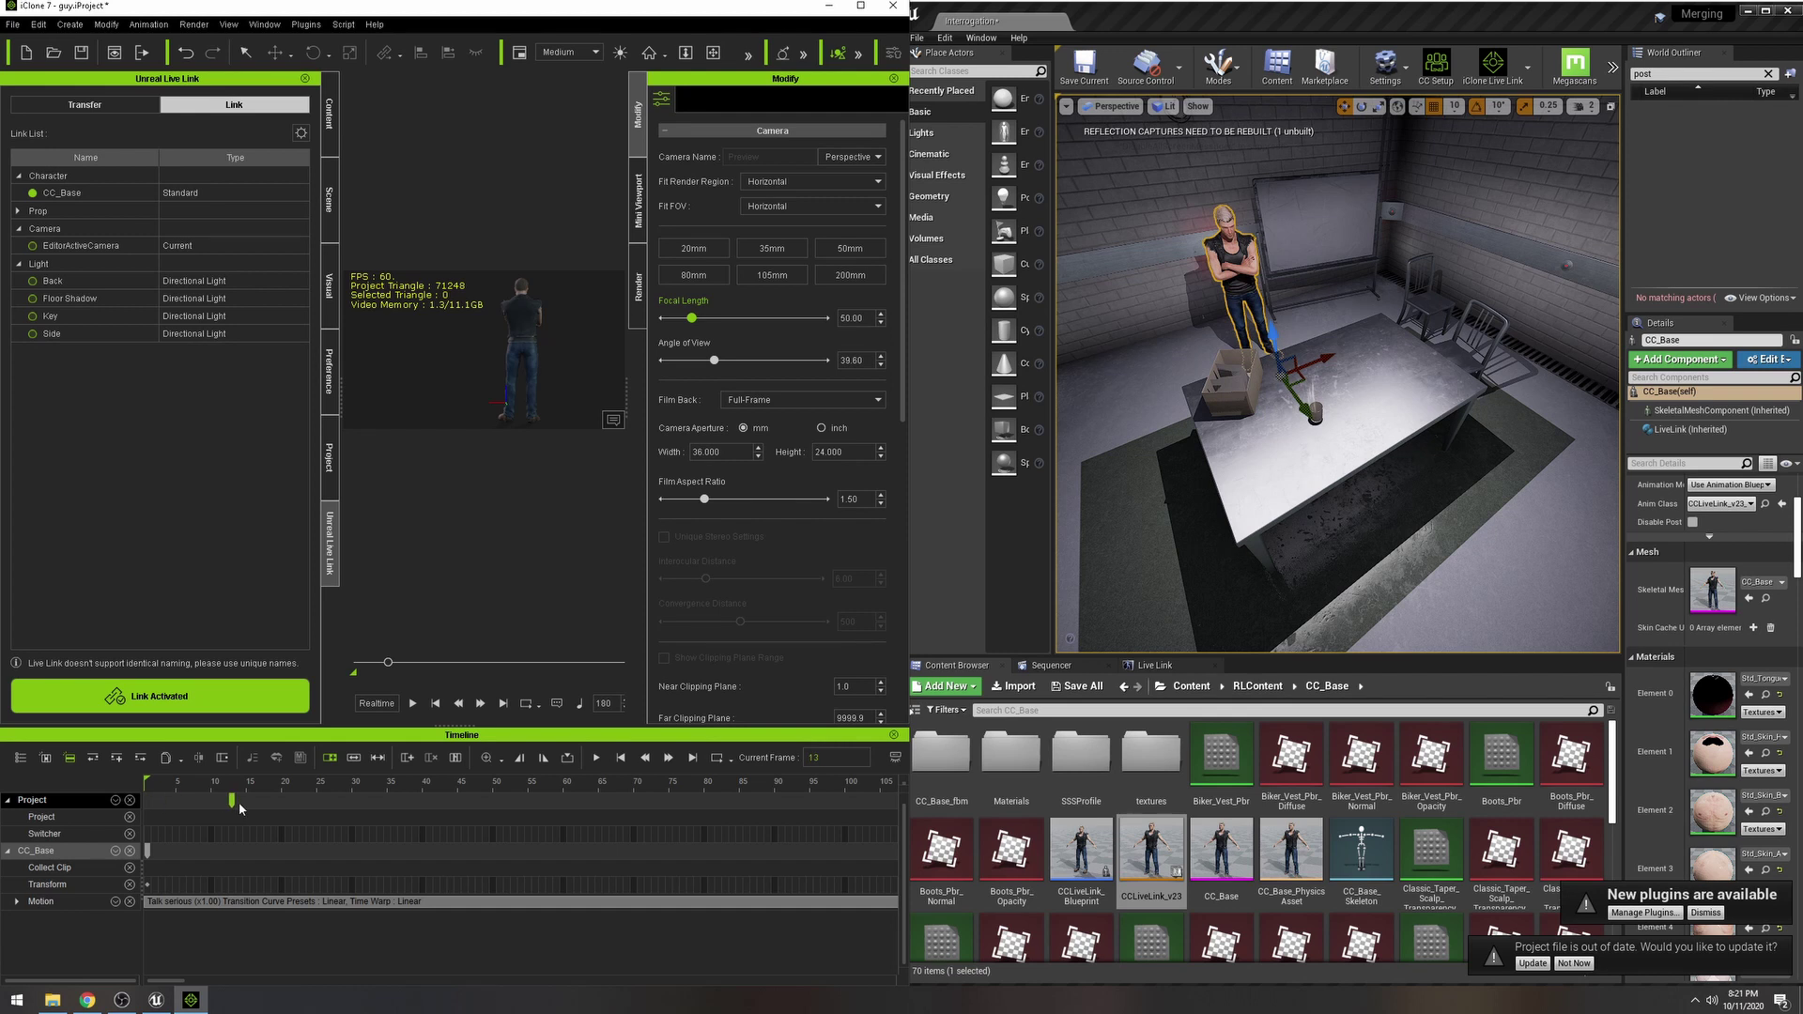
left_click_drag(246, 798, 147, 798)
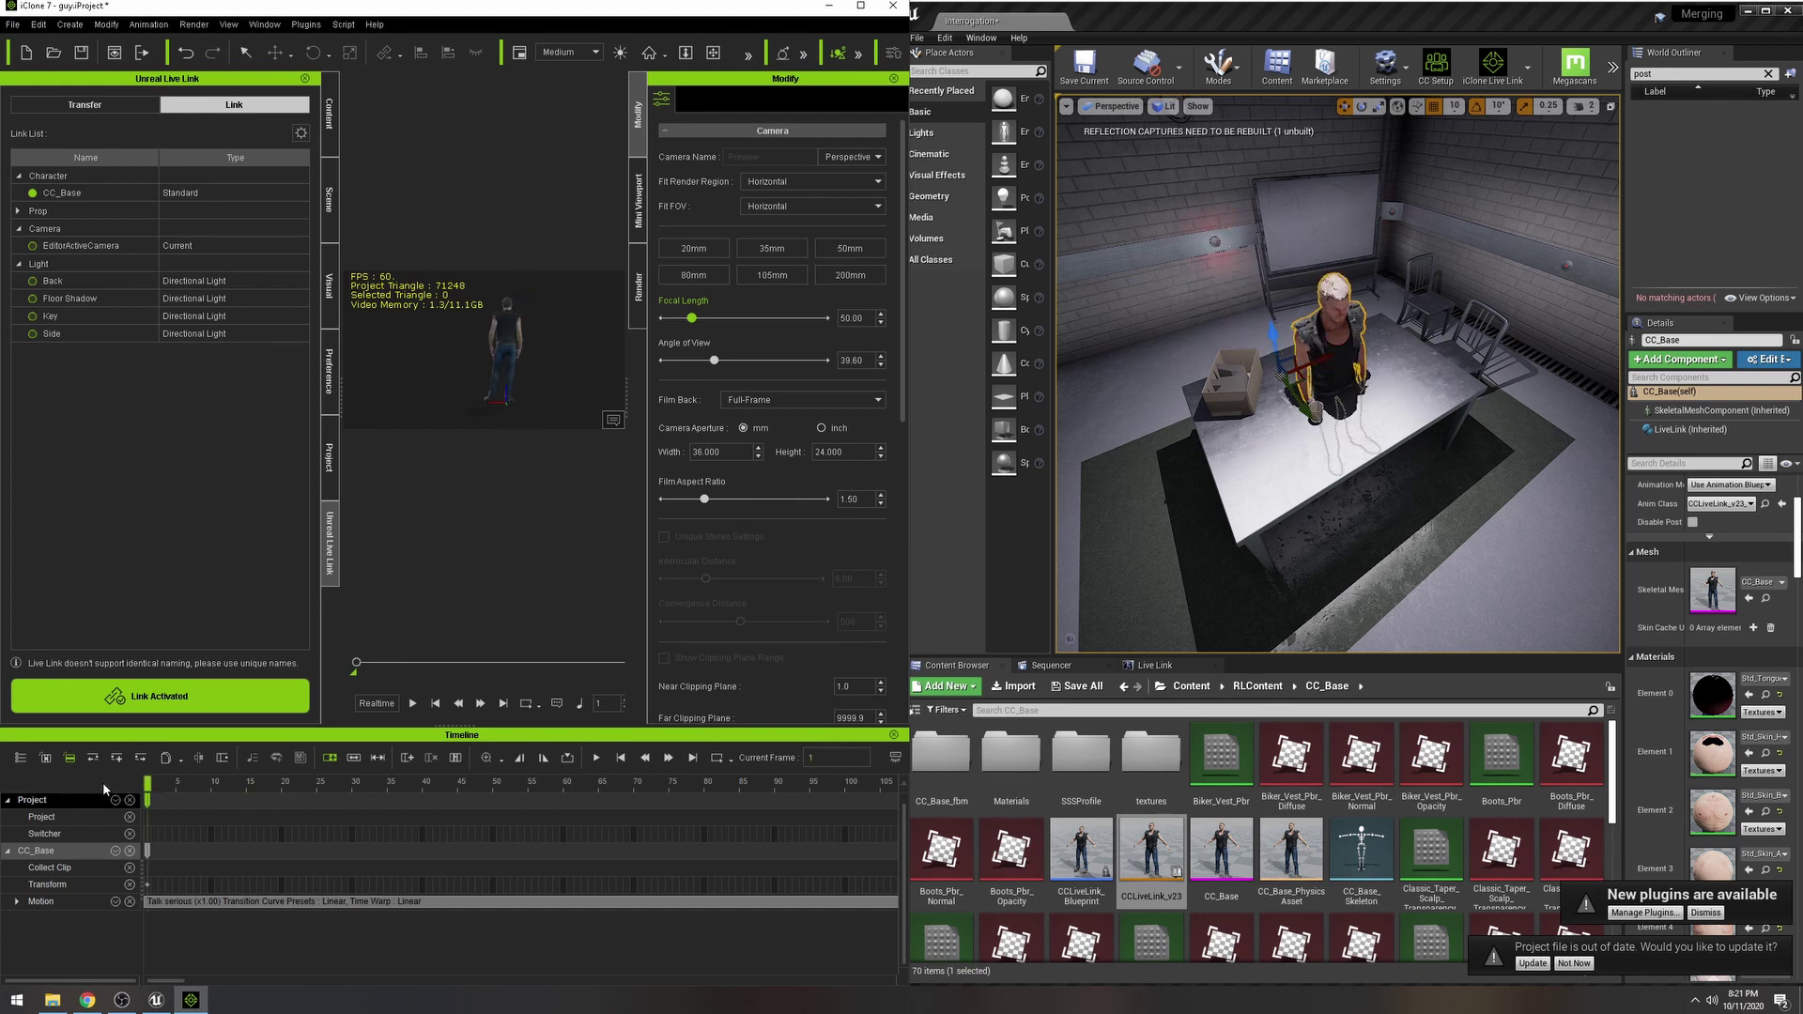
left_click(413, 703)
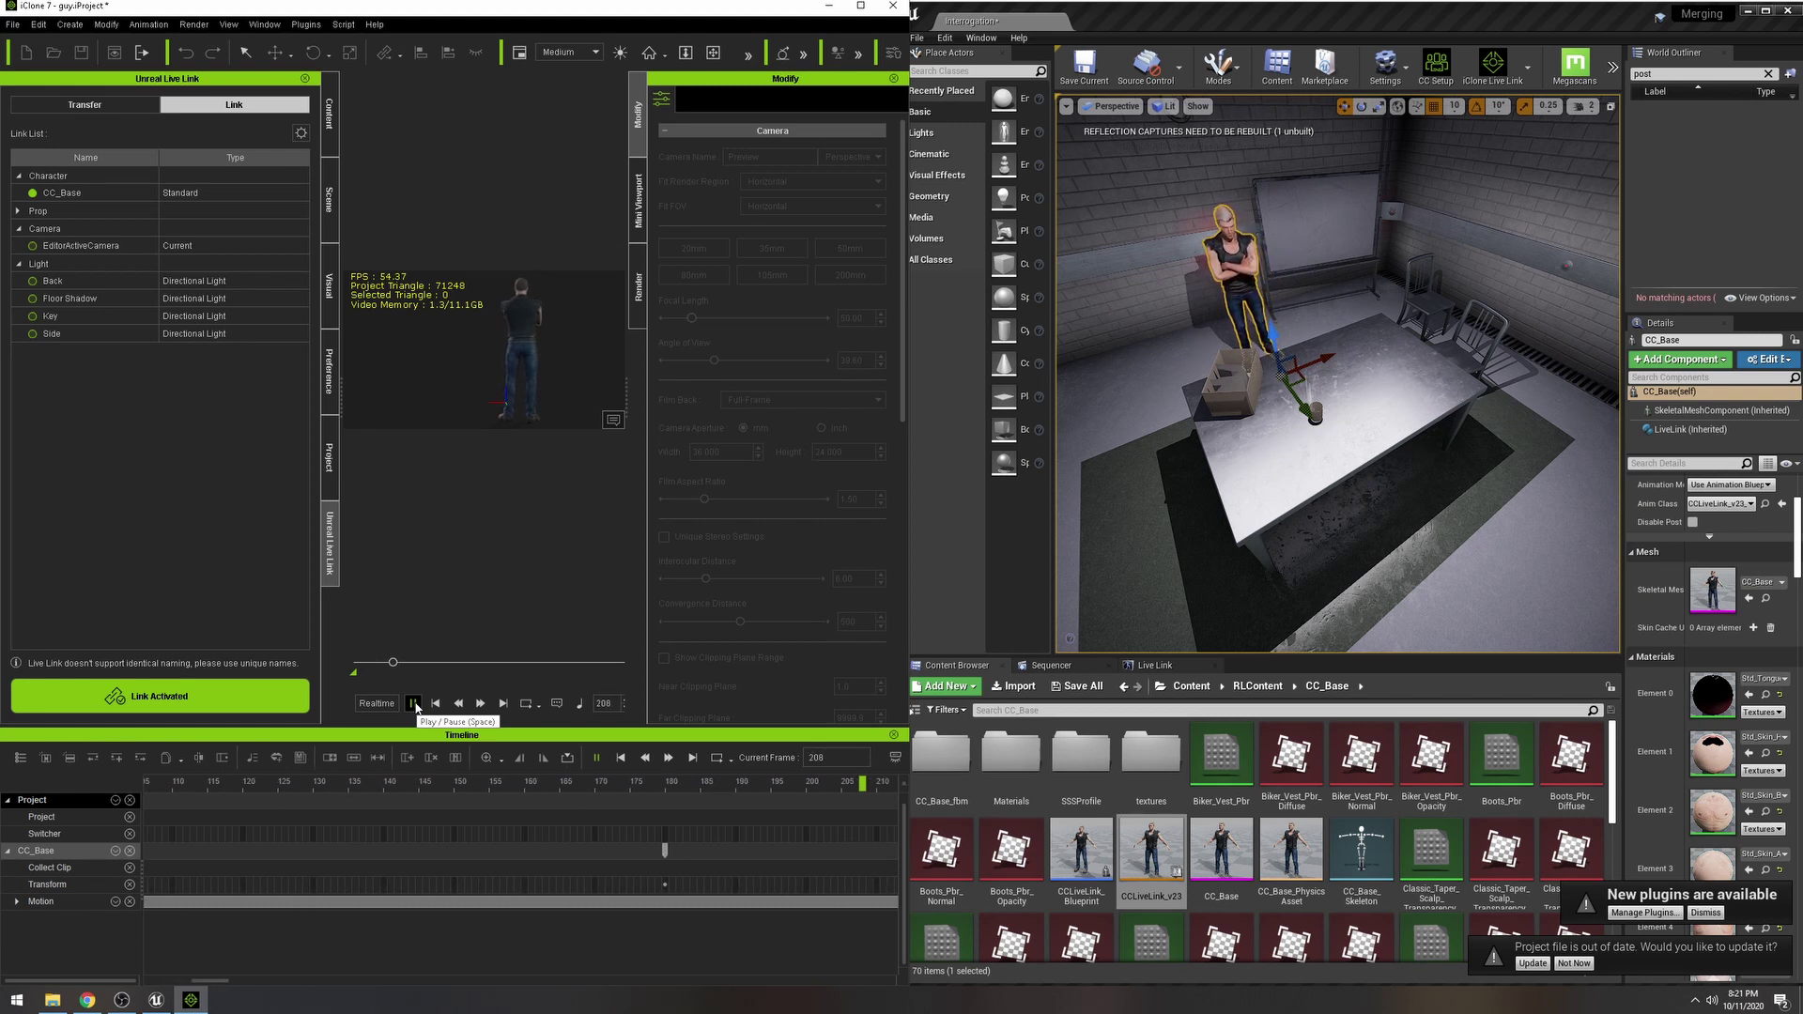
Delete CC_Base's transform key near frame 180 on the iClone timeline and return the playhead to the first frame.
scroll(409, 815, "down", 5)
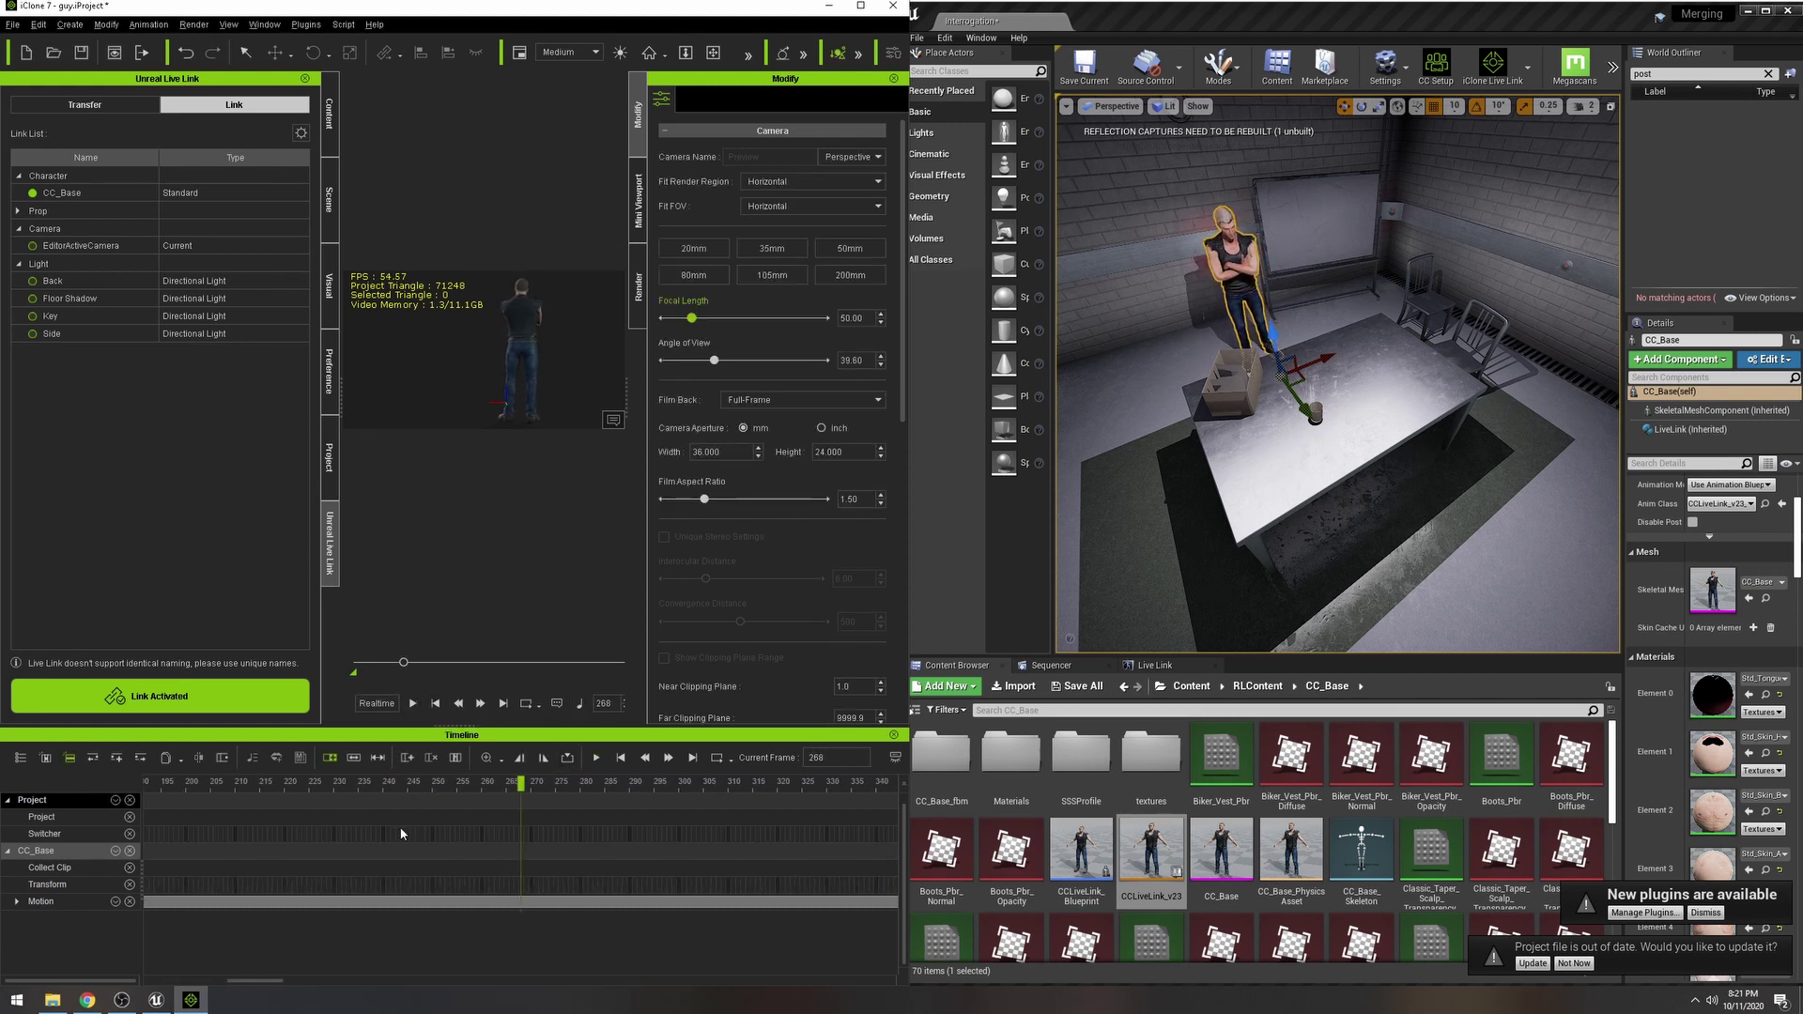
mouse_move(291, 833)
left_mouse_down()
mouse_move(275, 892)
mouse_move(242, 897)
left_mouse_up()
left_click(258, 850)
left_click(258, 840)
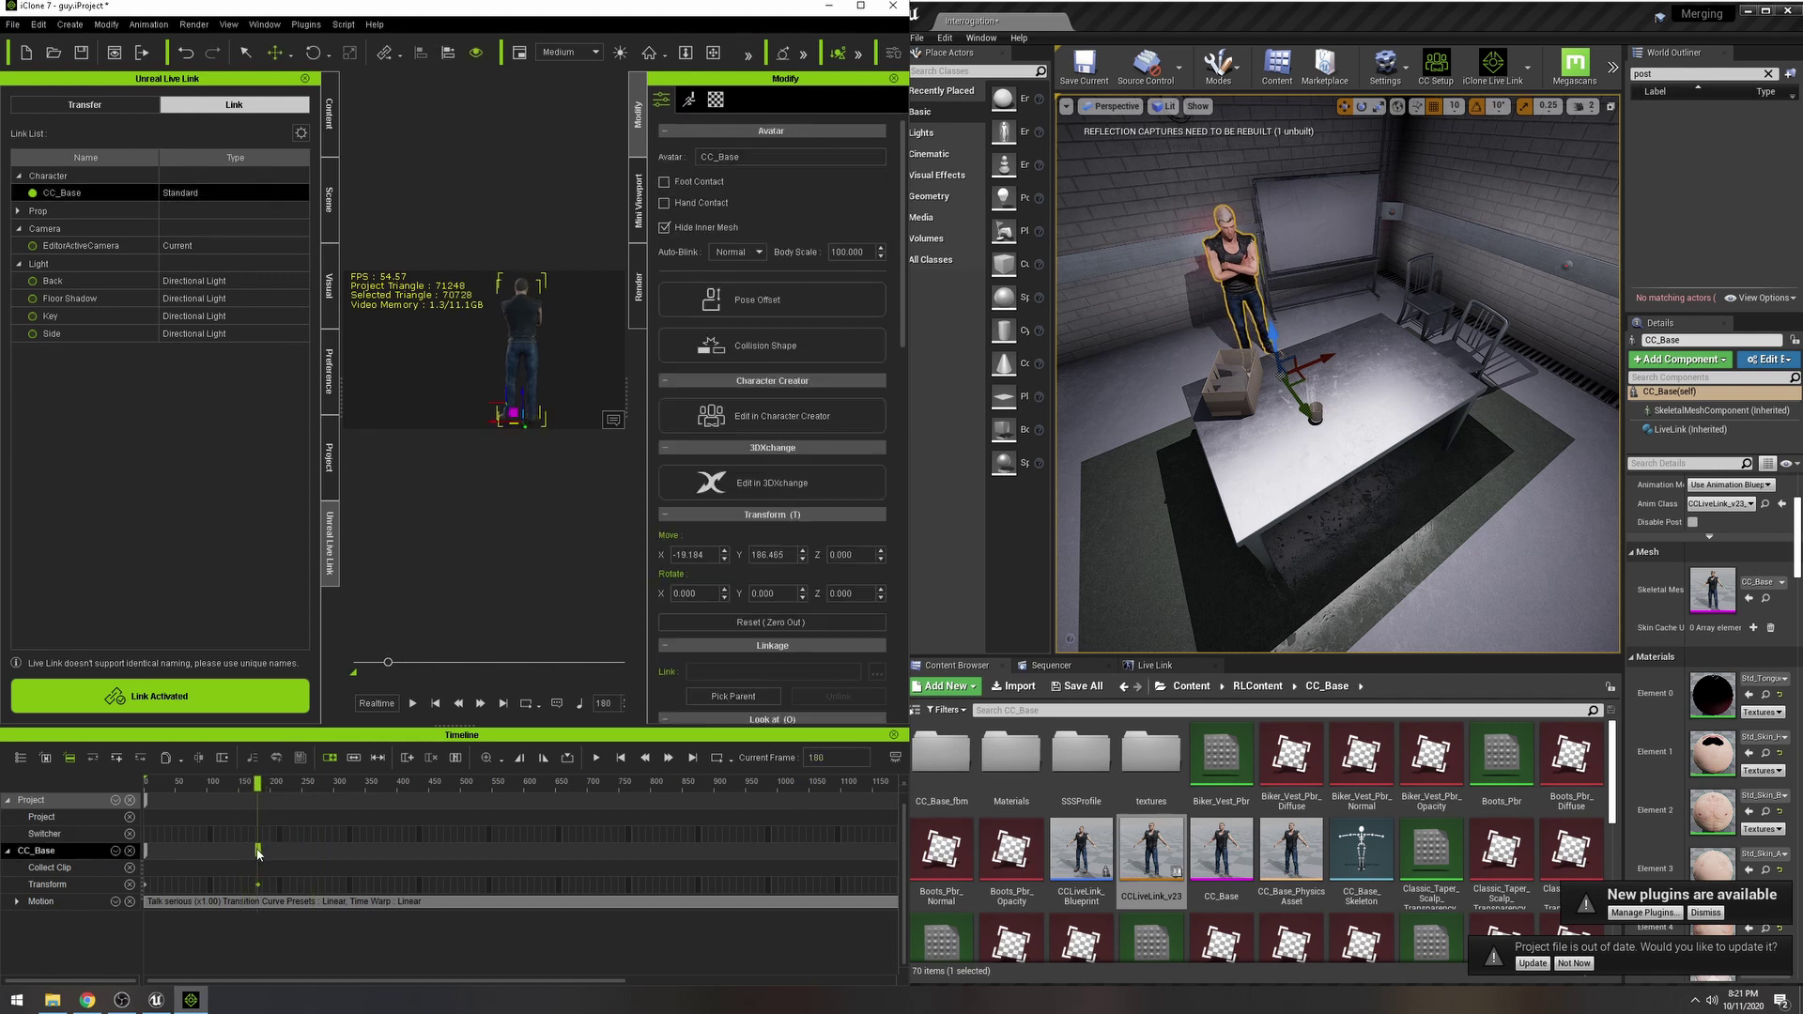
left_click_drag(256, 785, 146, 785)
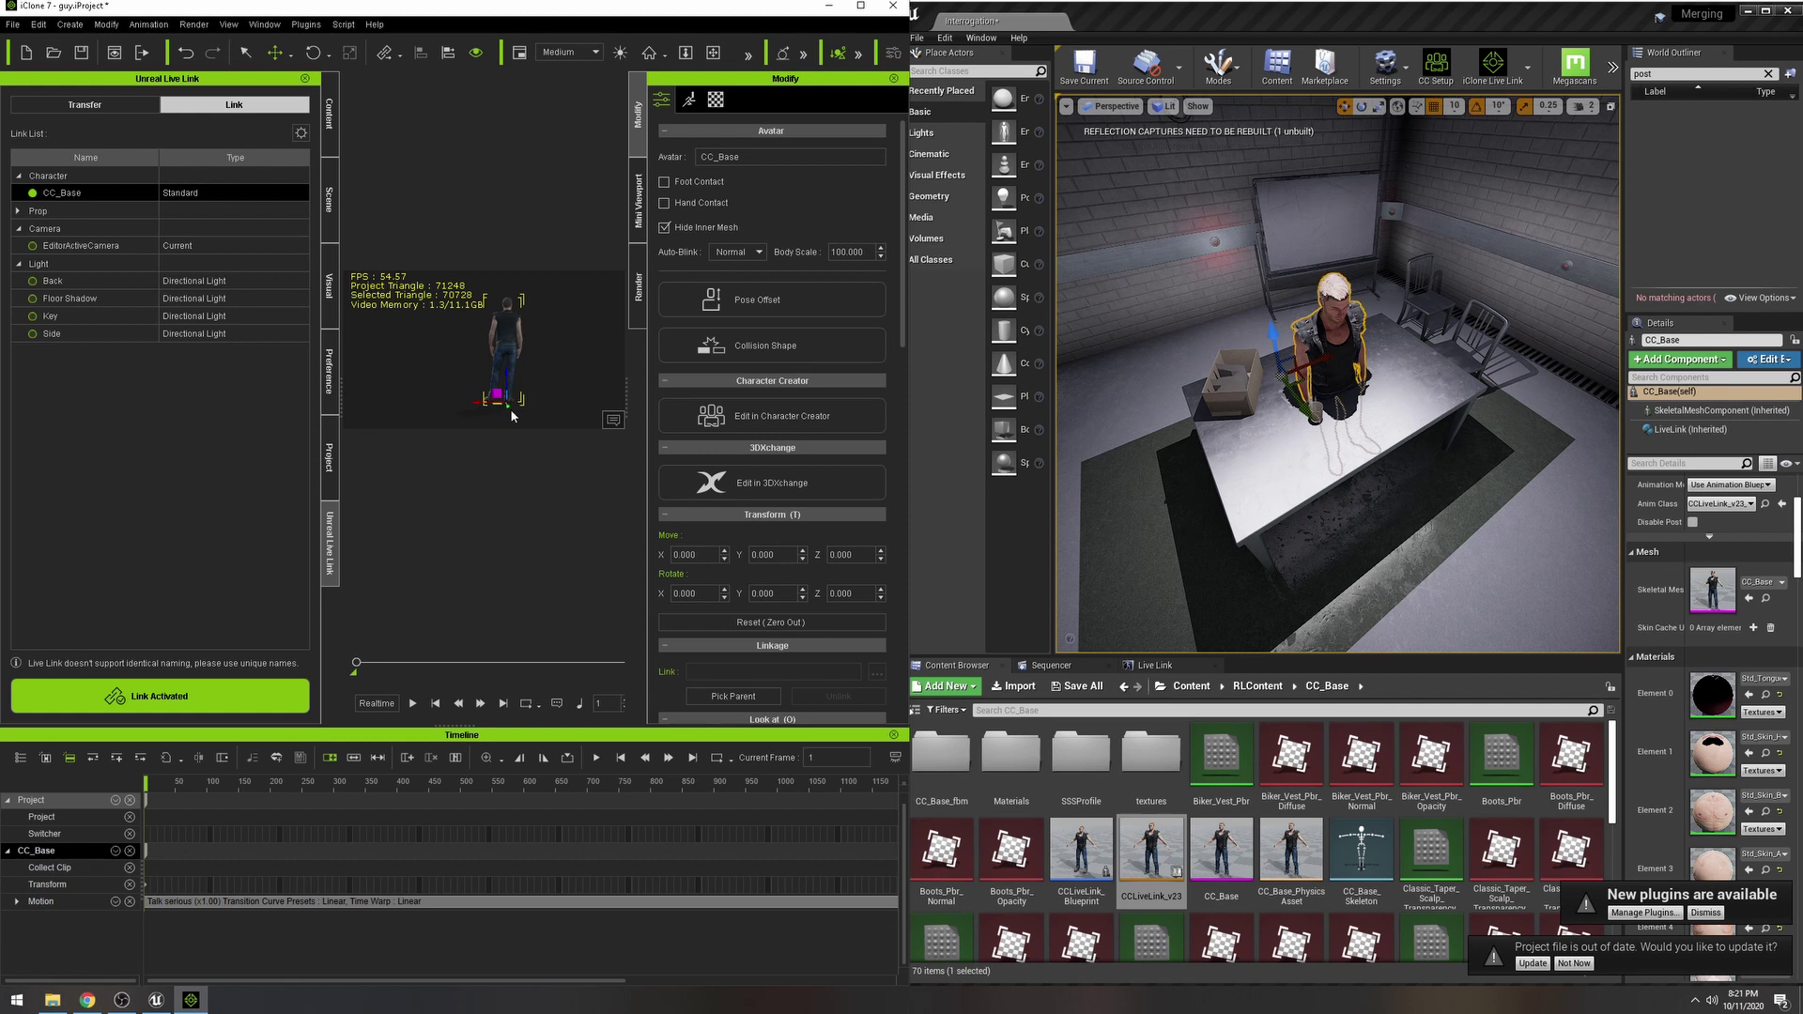
Remove the table, the box and the evidence bag around the character in the Unreal level and frame him from the front.
scroll(511, 415, "up", 2)
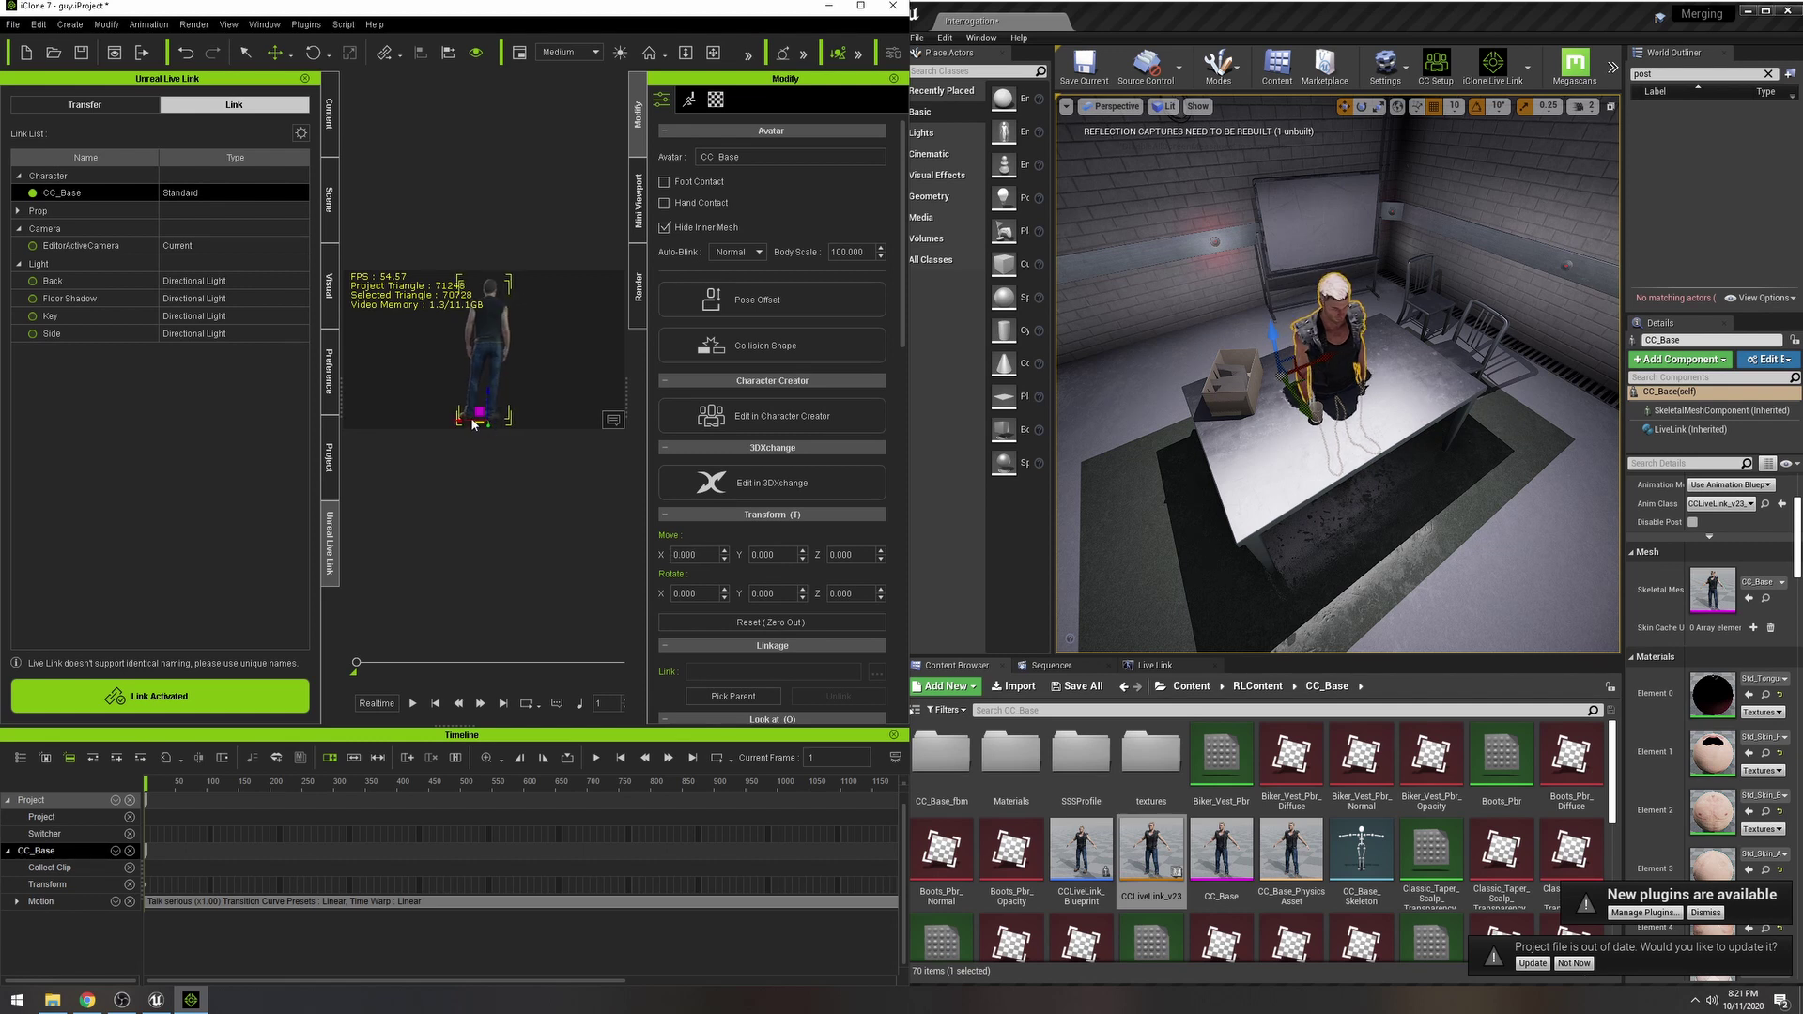
left_click(1252, 491)
key("Delete")
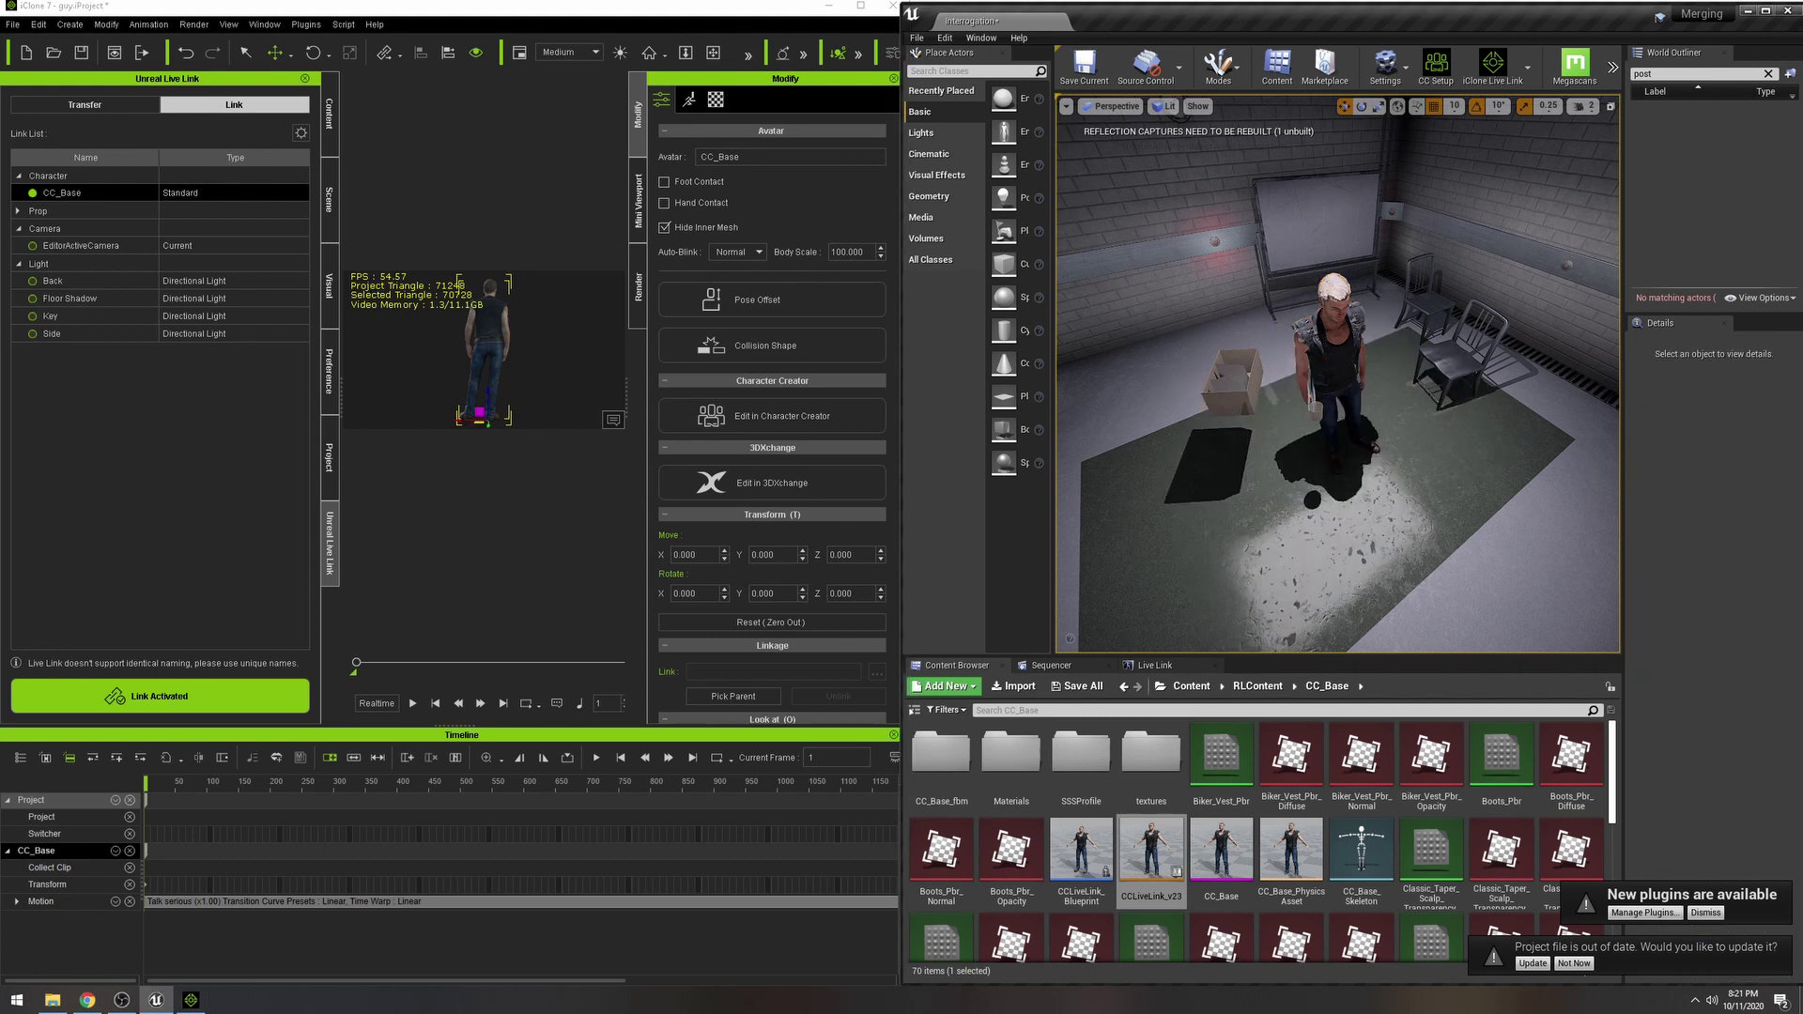
left_click(1279, 413)
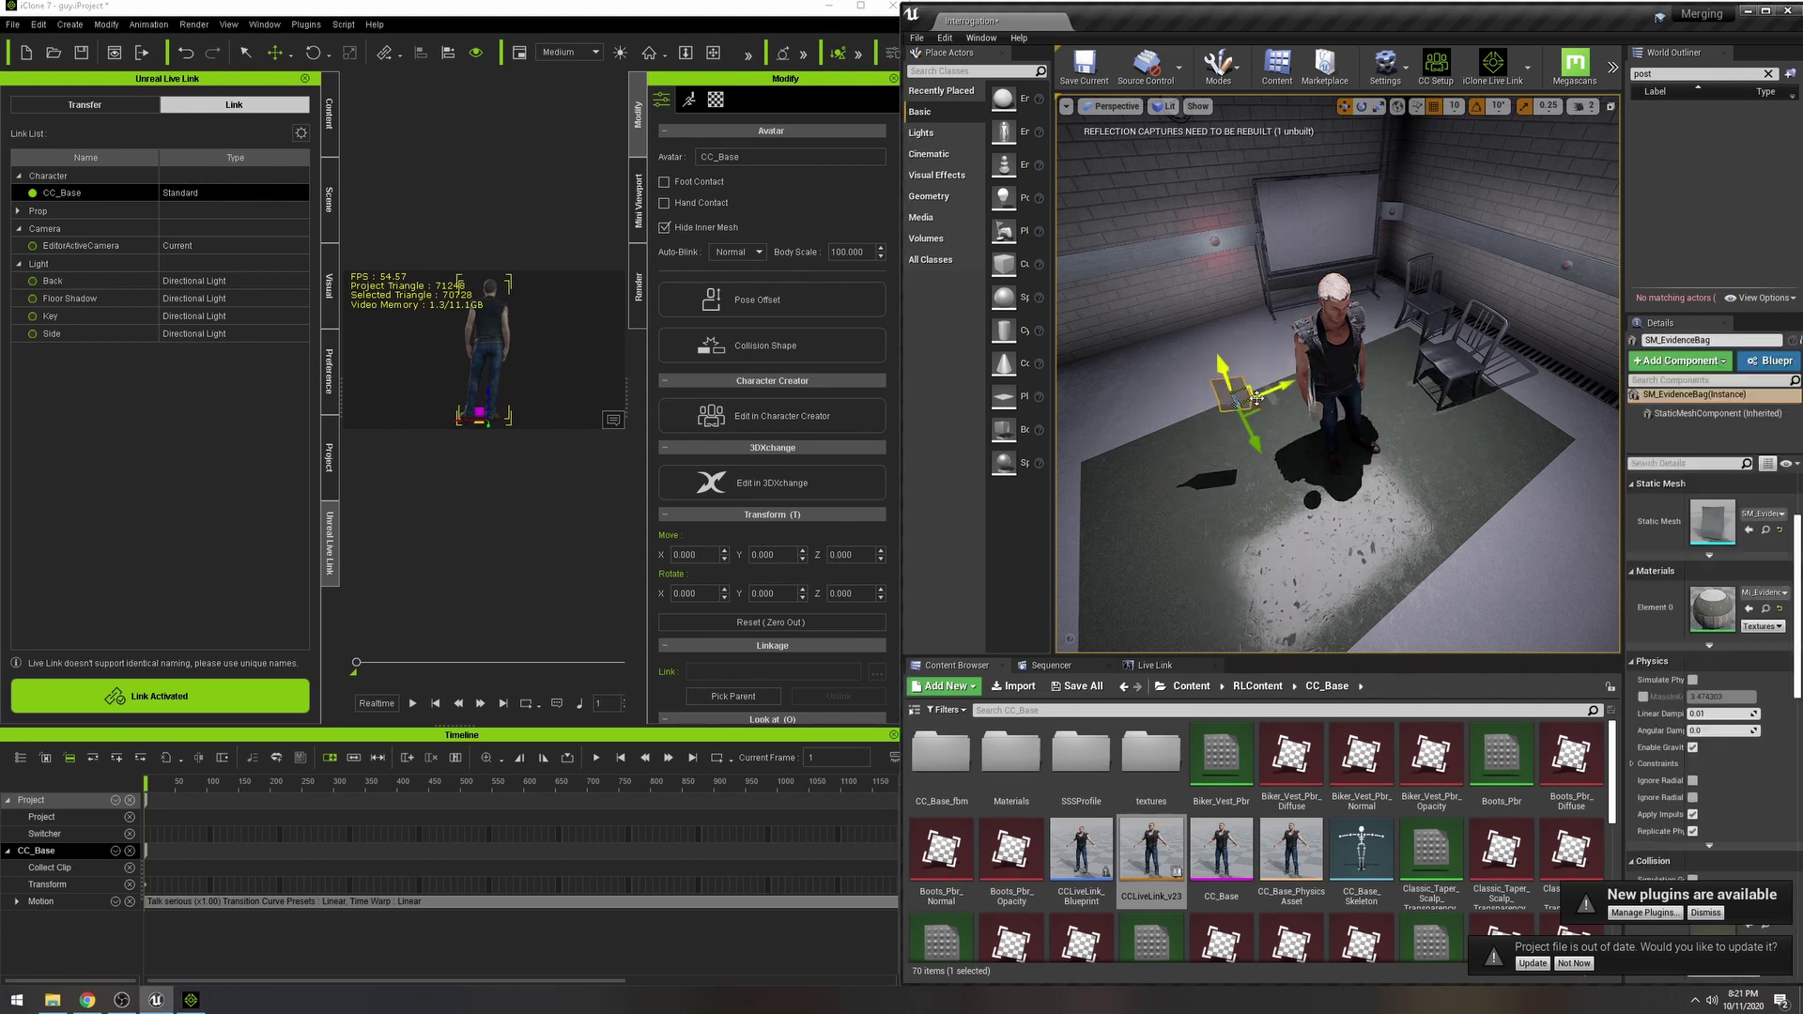
right_click_drag(1311, 509, 1239, 350)
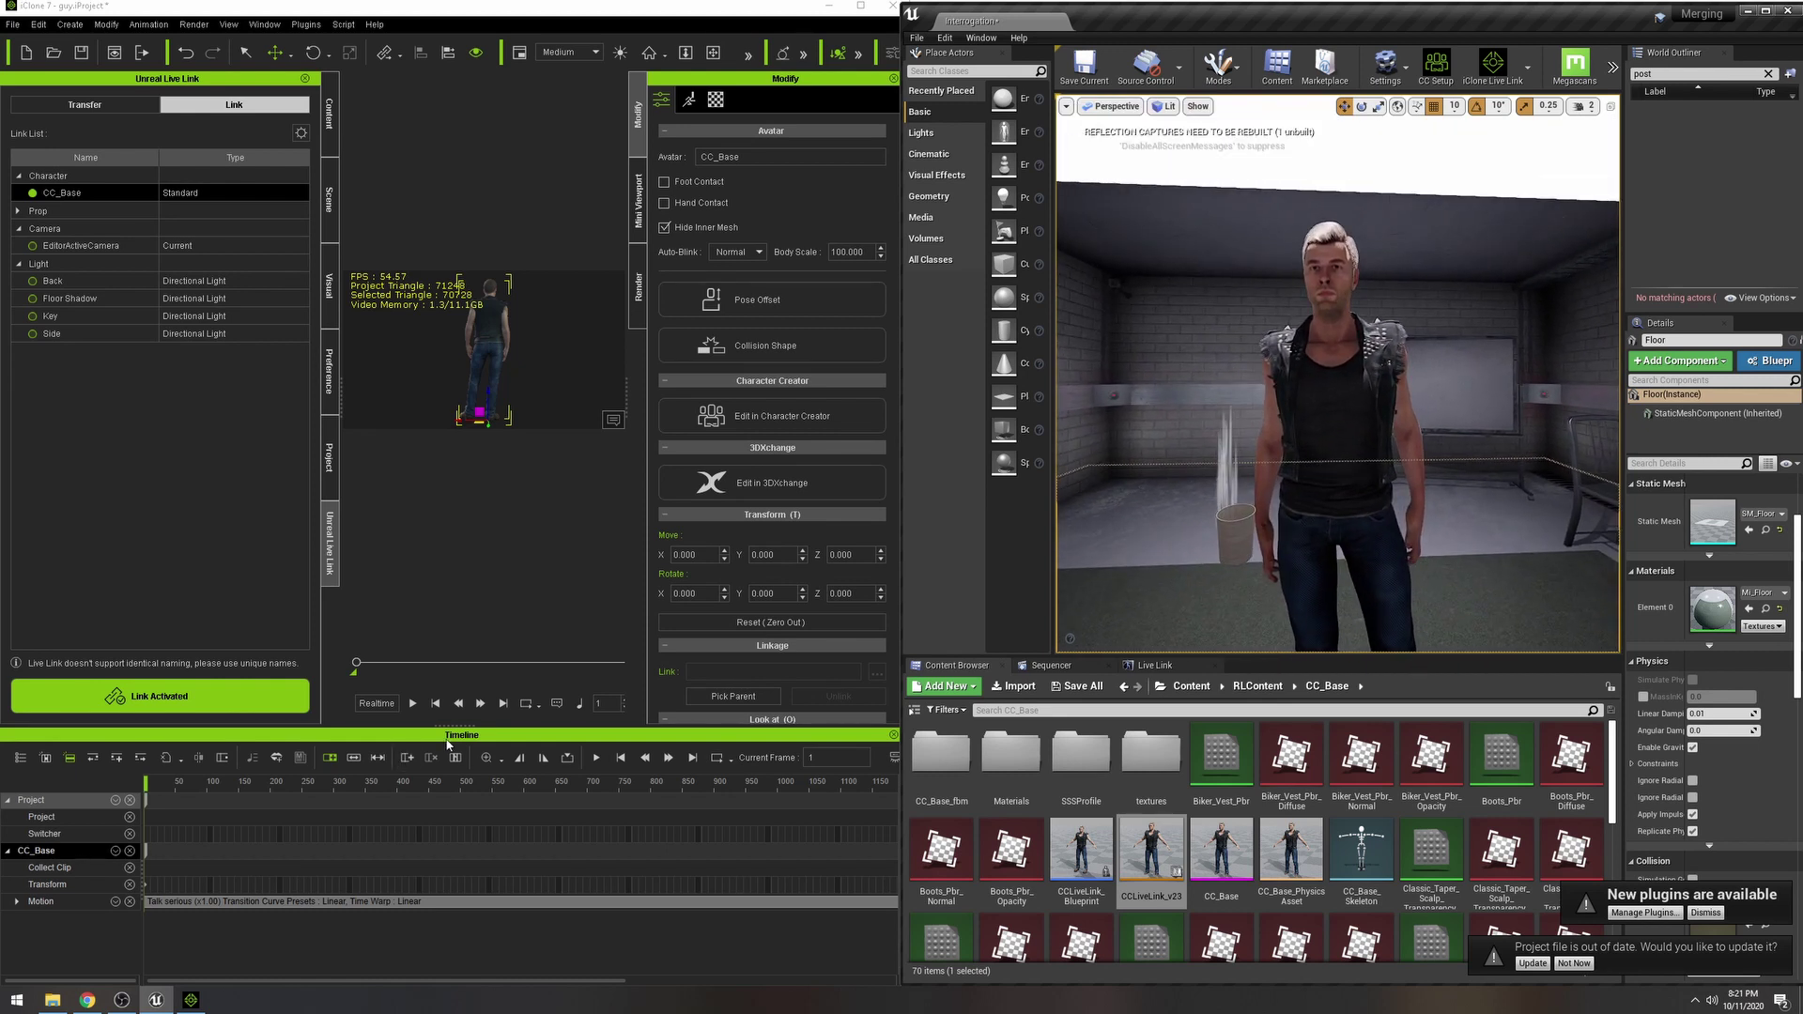
Play and pause the linked iClone animation, scrub it to about frame 157, and return to the first frame.
left_click(412, 704)
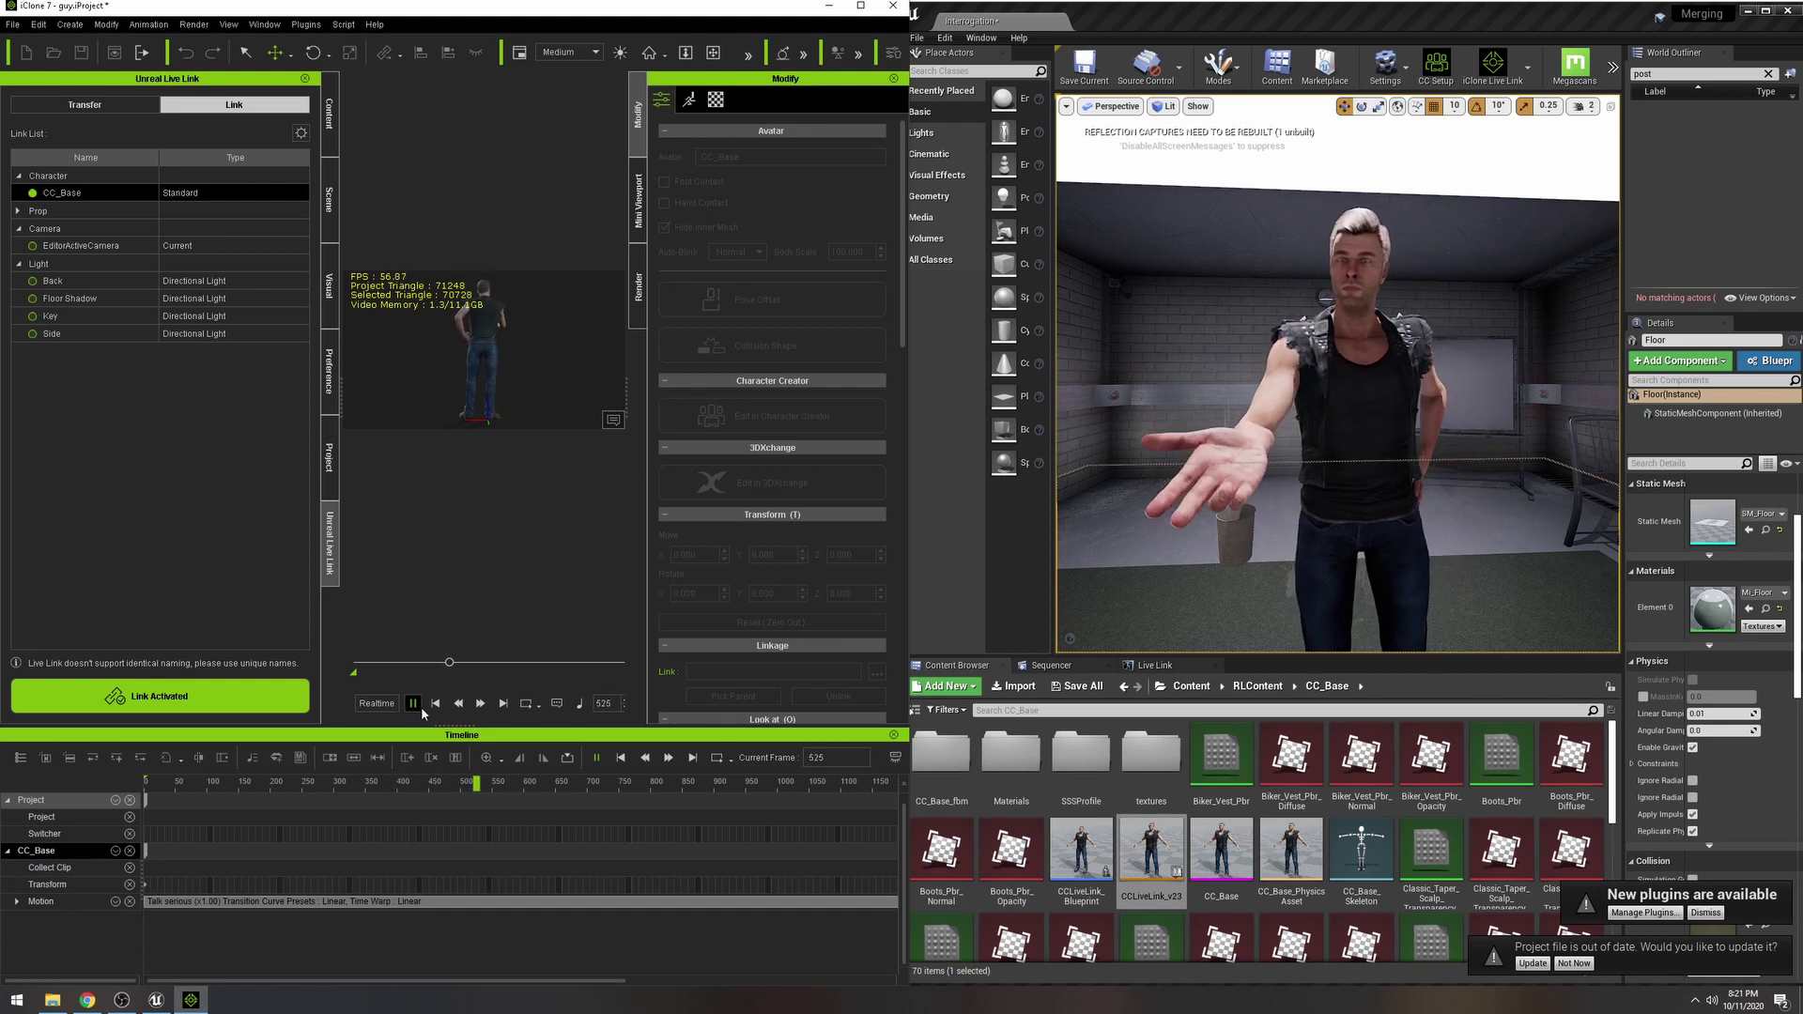
left_click(413, 704)
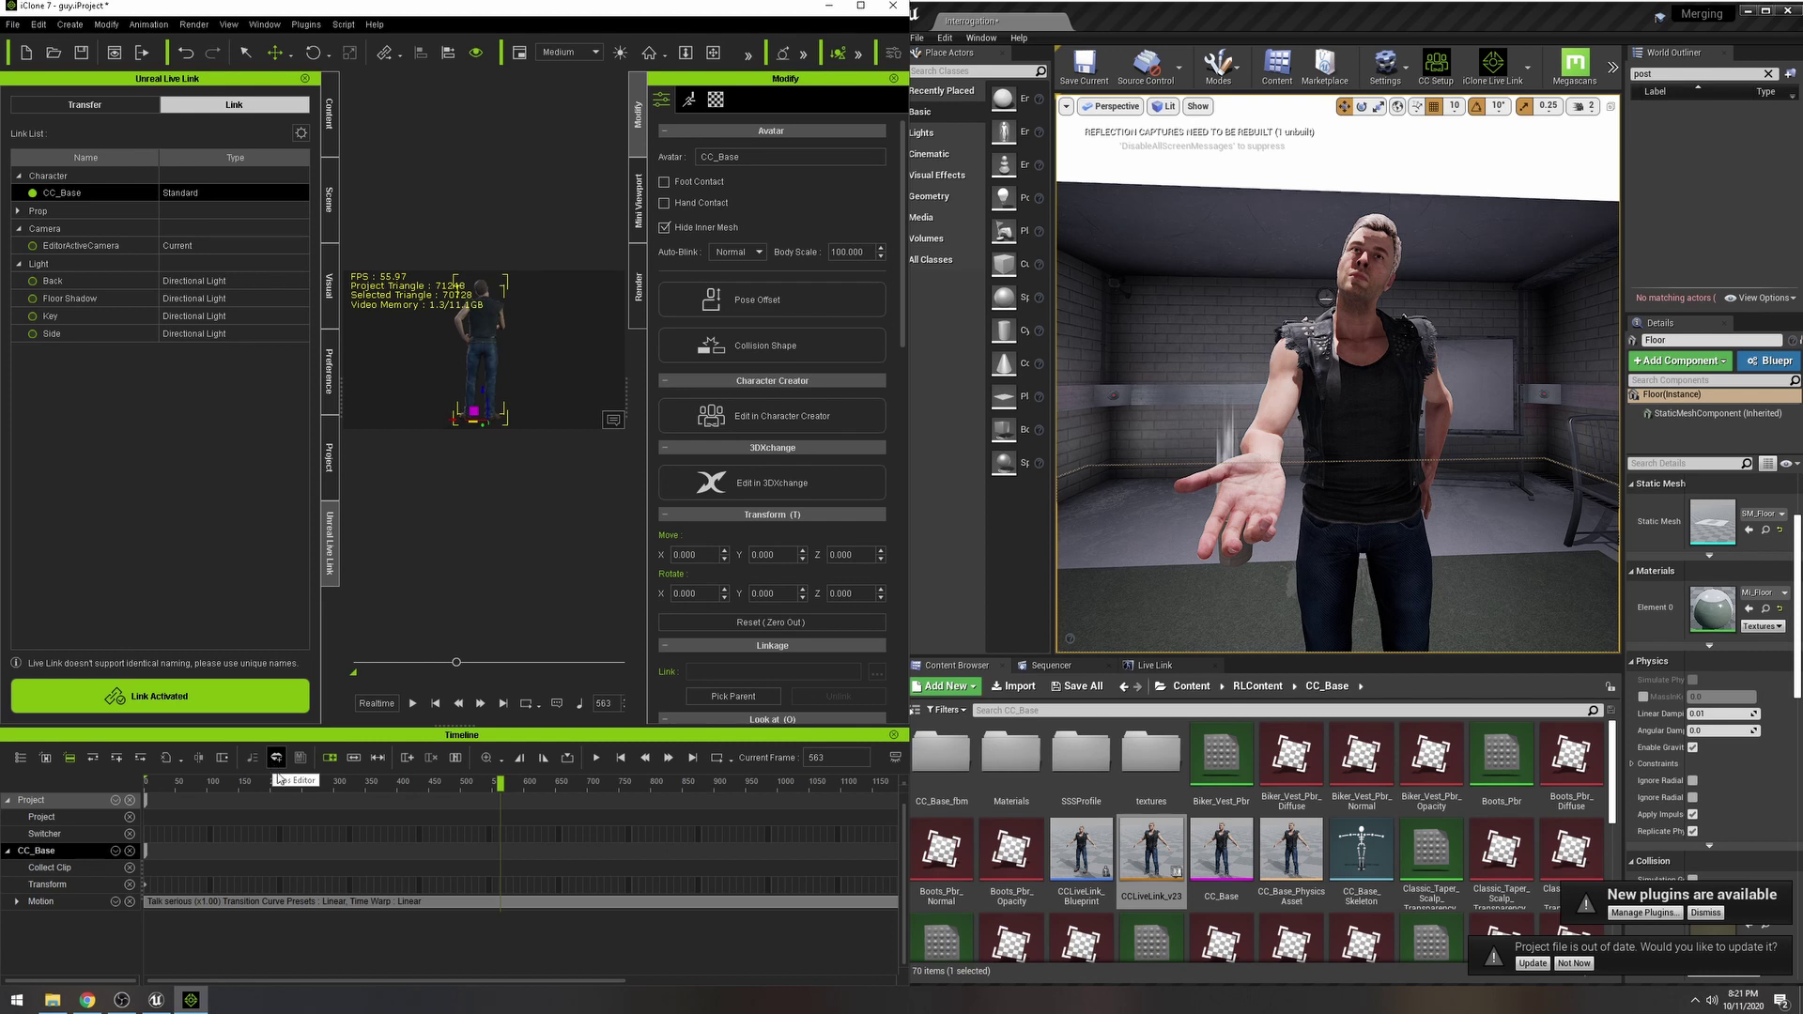
left_click(158, 787)
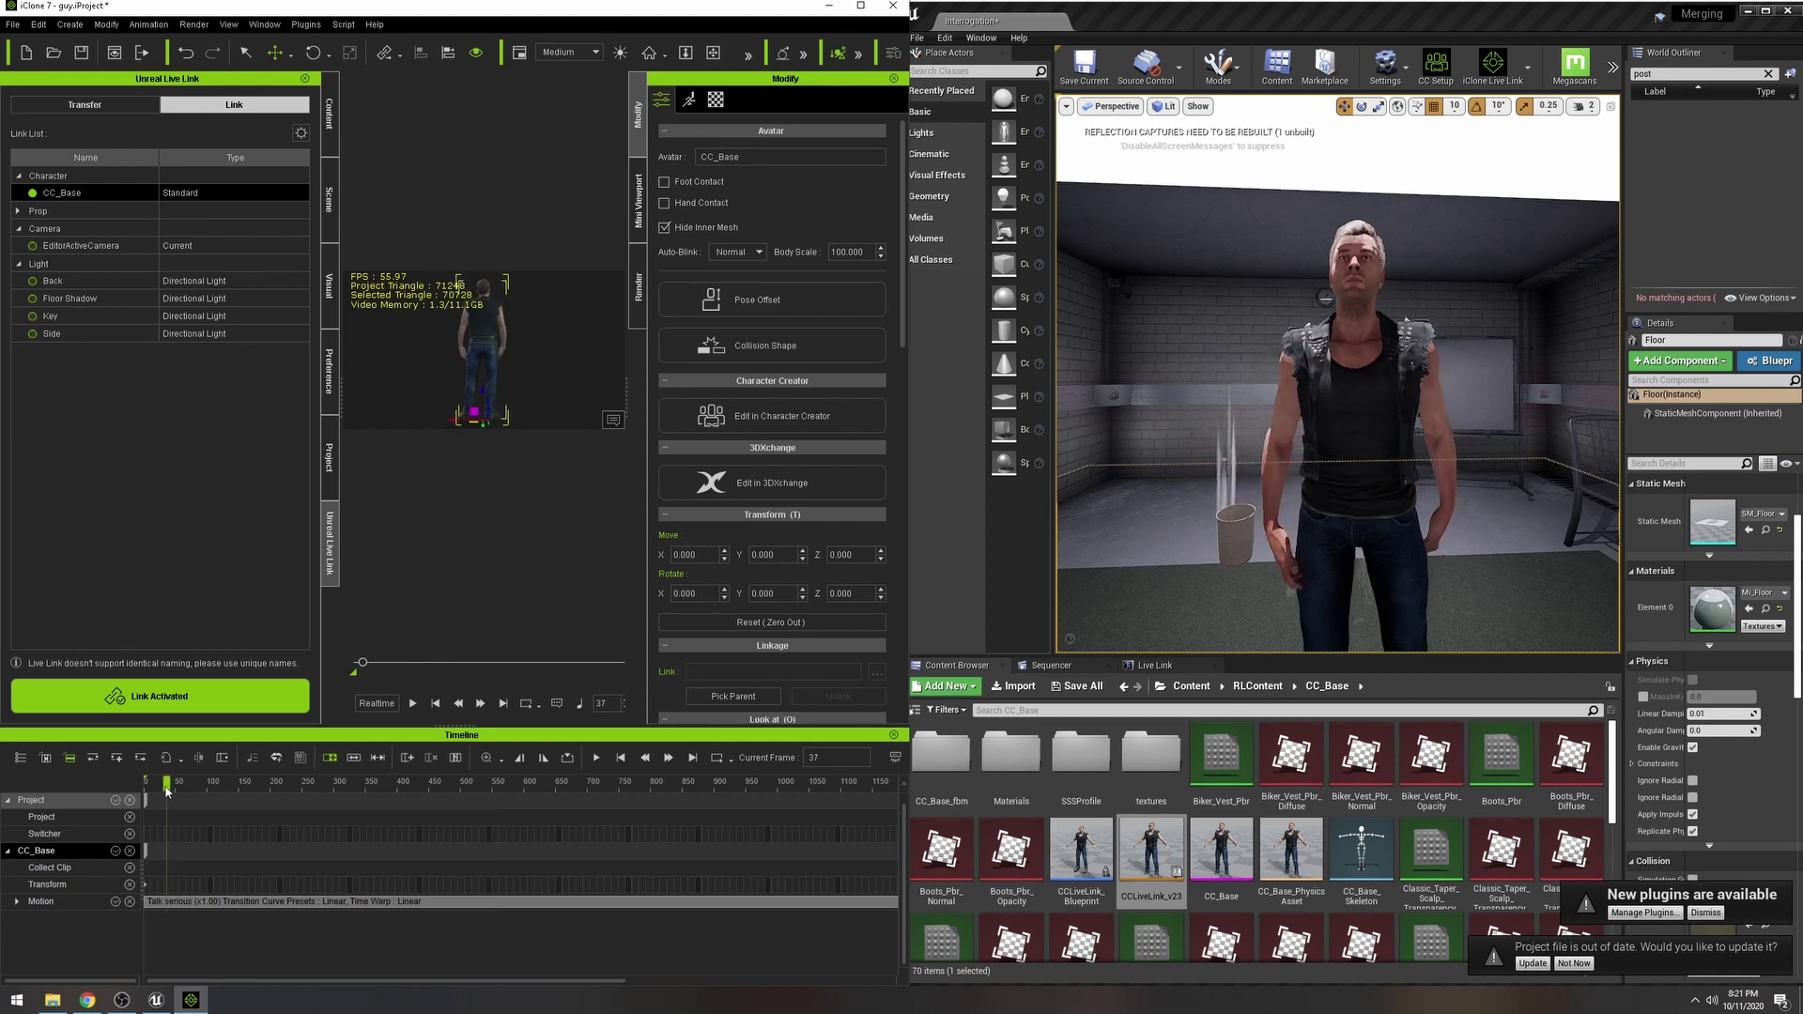
left_click_drag(158, 789, 149, 792)
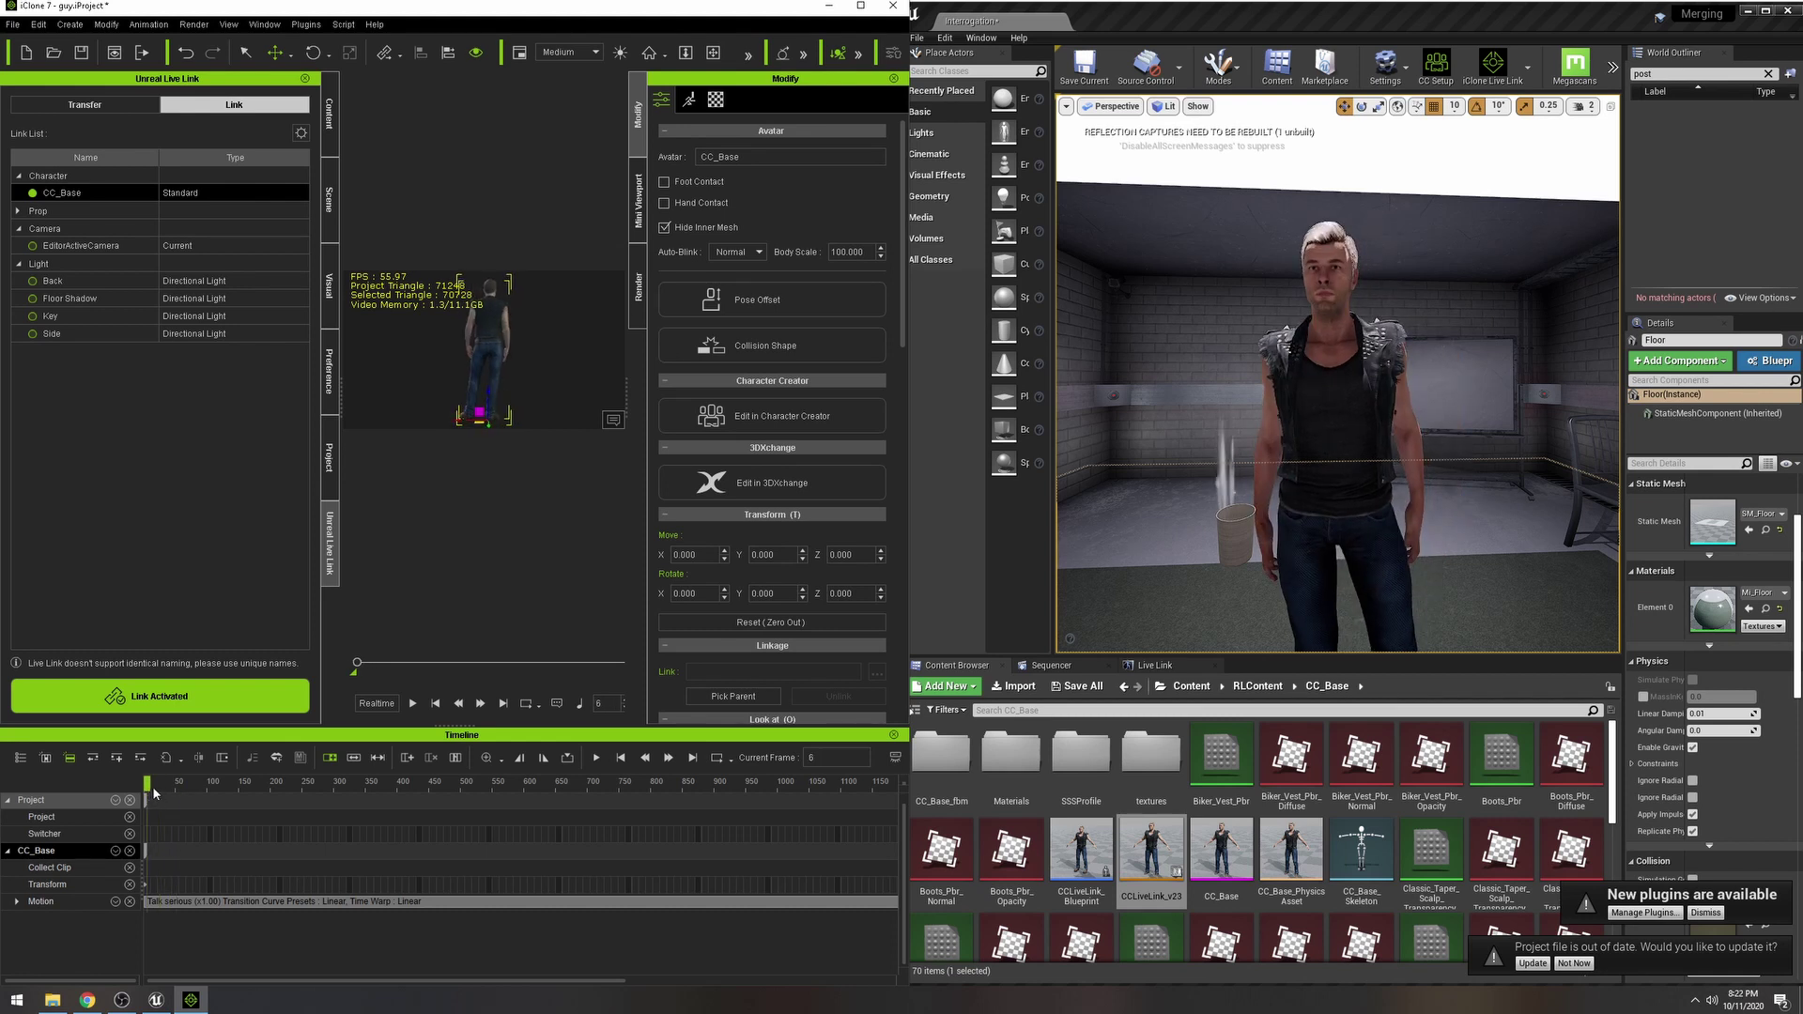
left_click_drag(148, 783, 243, 789)
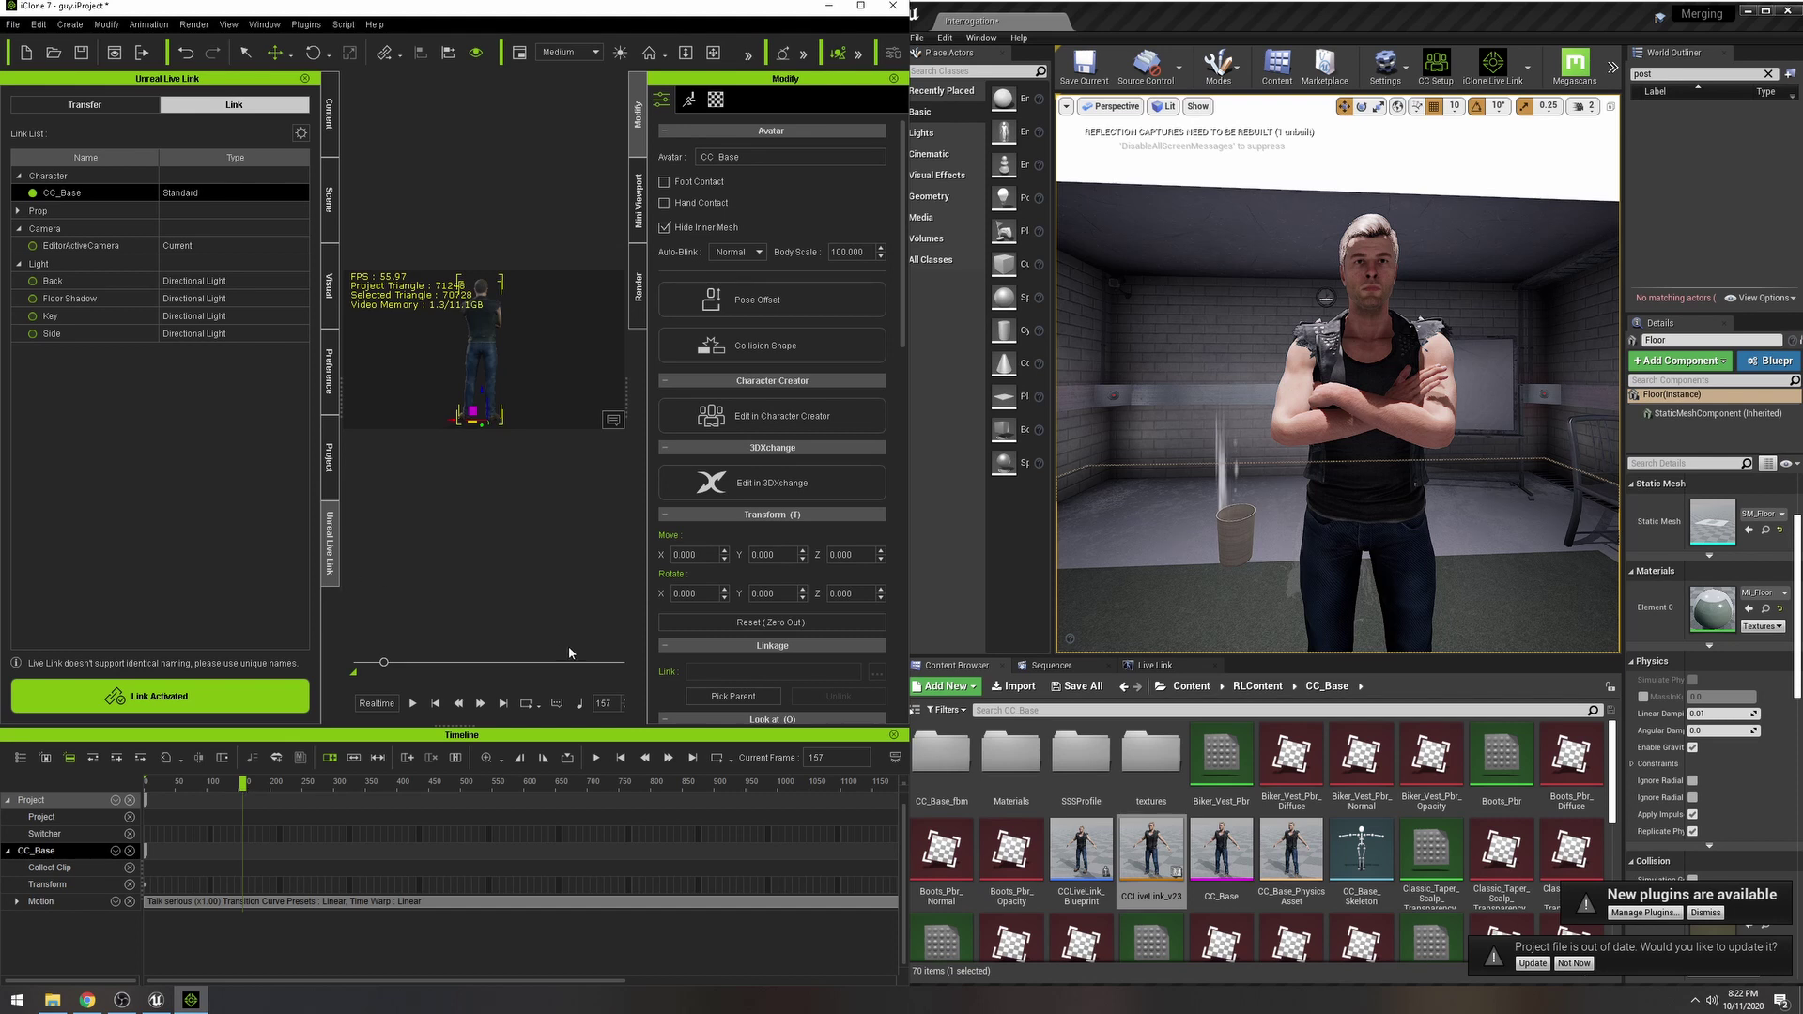
left_click_drag(246, 783, 140, 790)
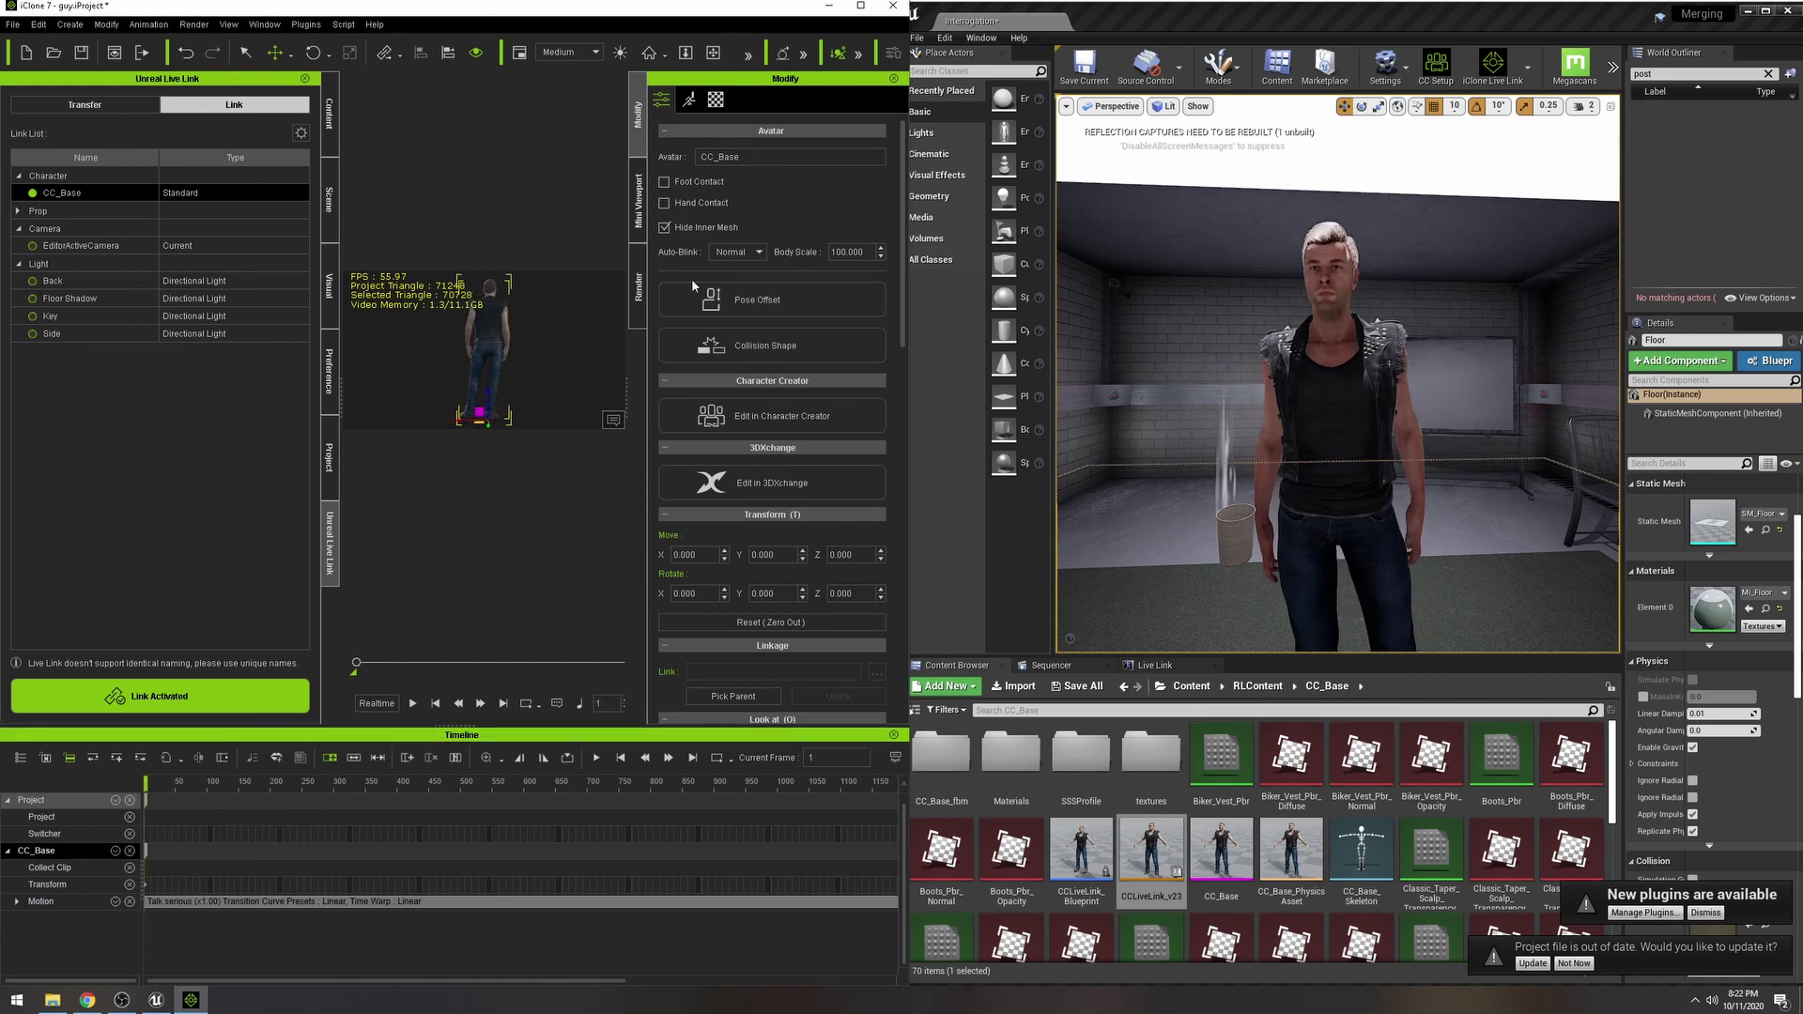
Set iClone's viewport render quality to Minimal.
left_click(564, 53)
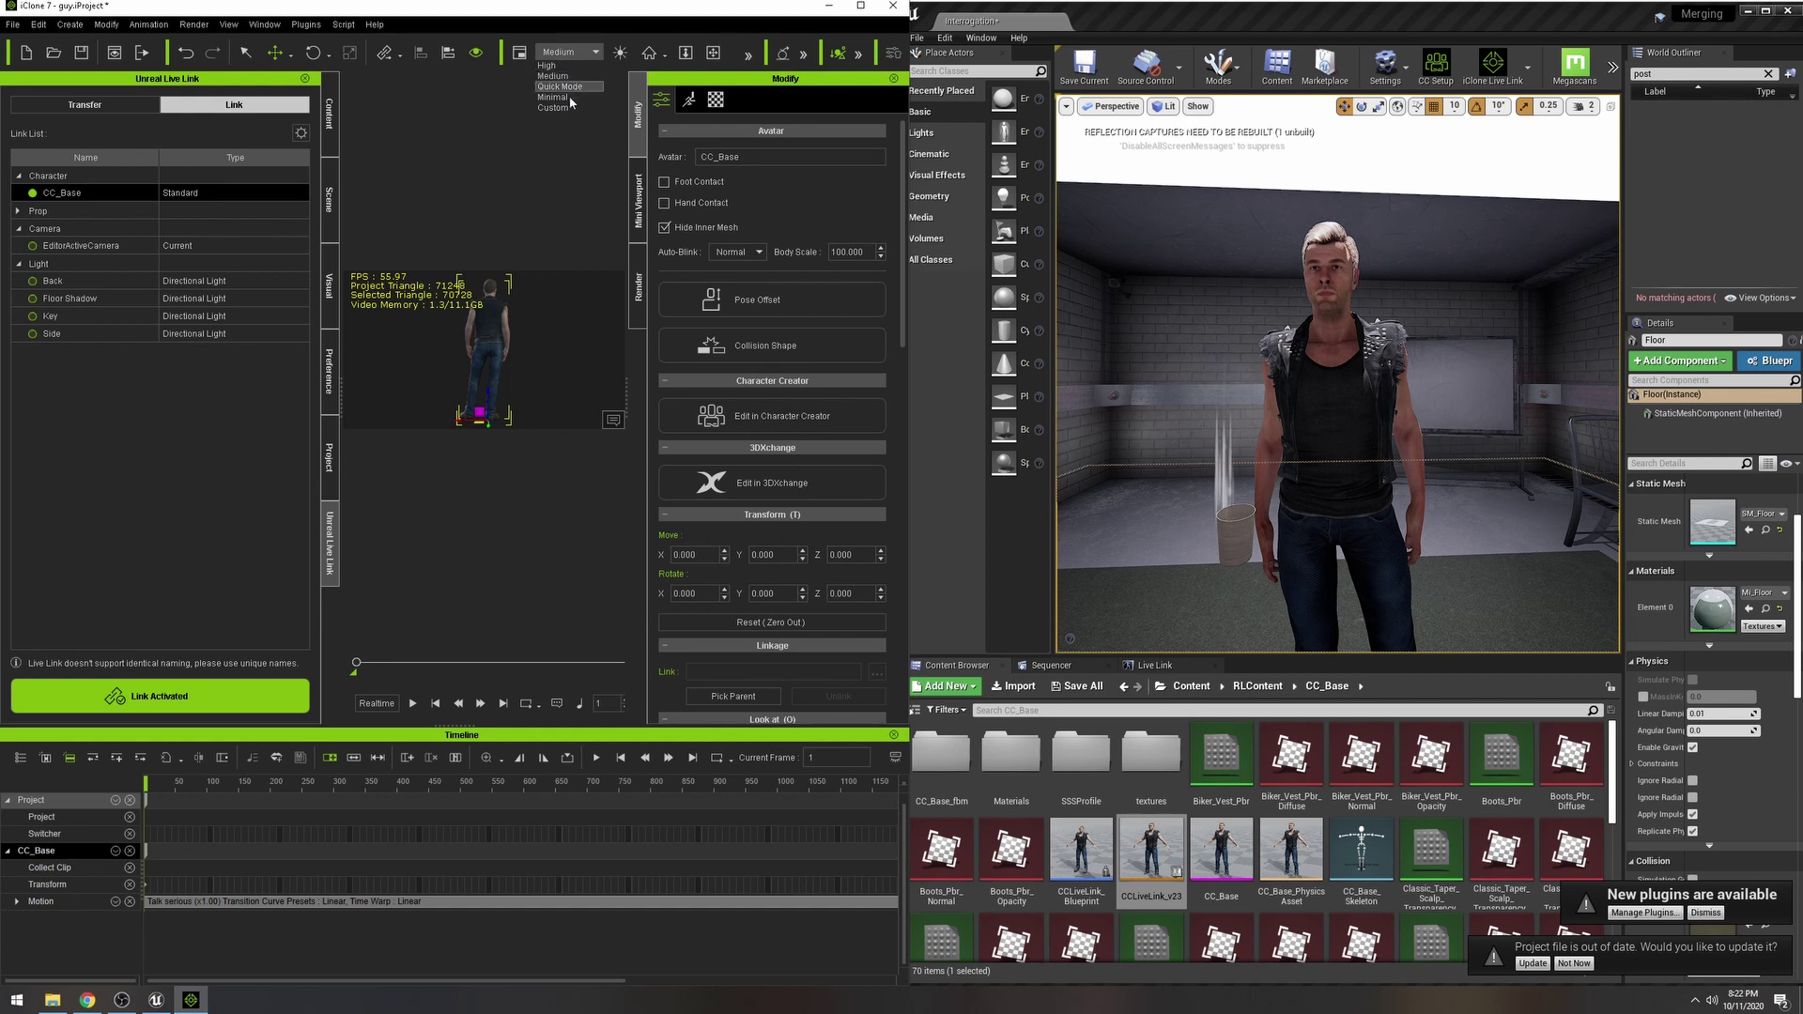
left_click(561, 104)
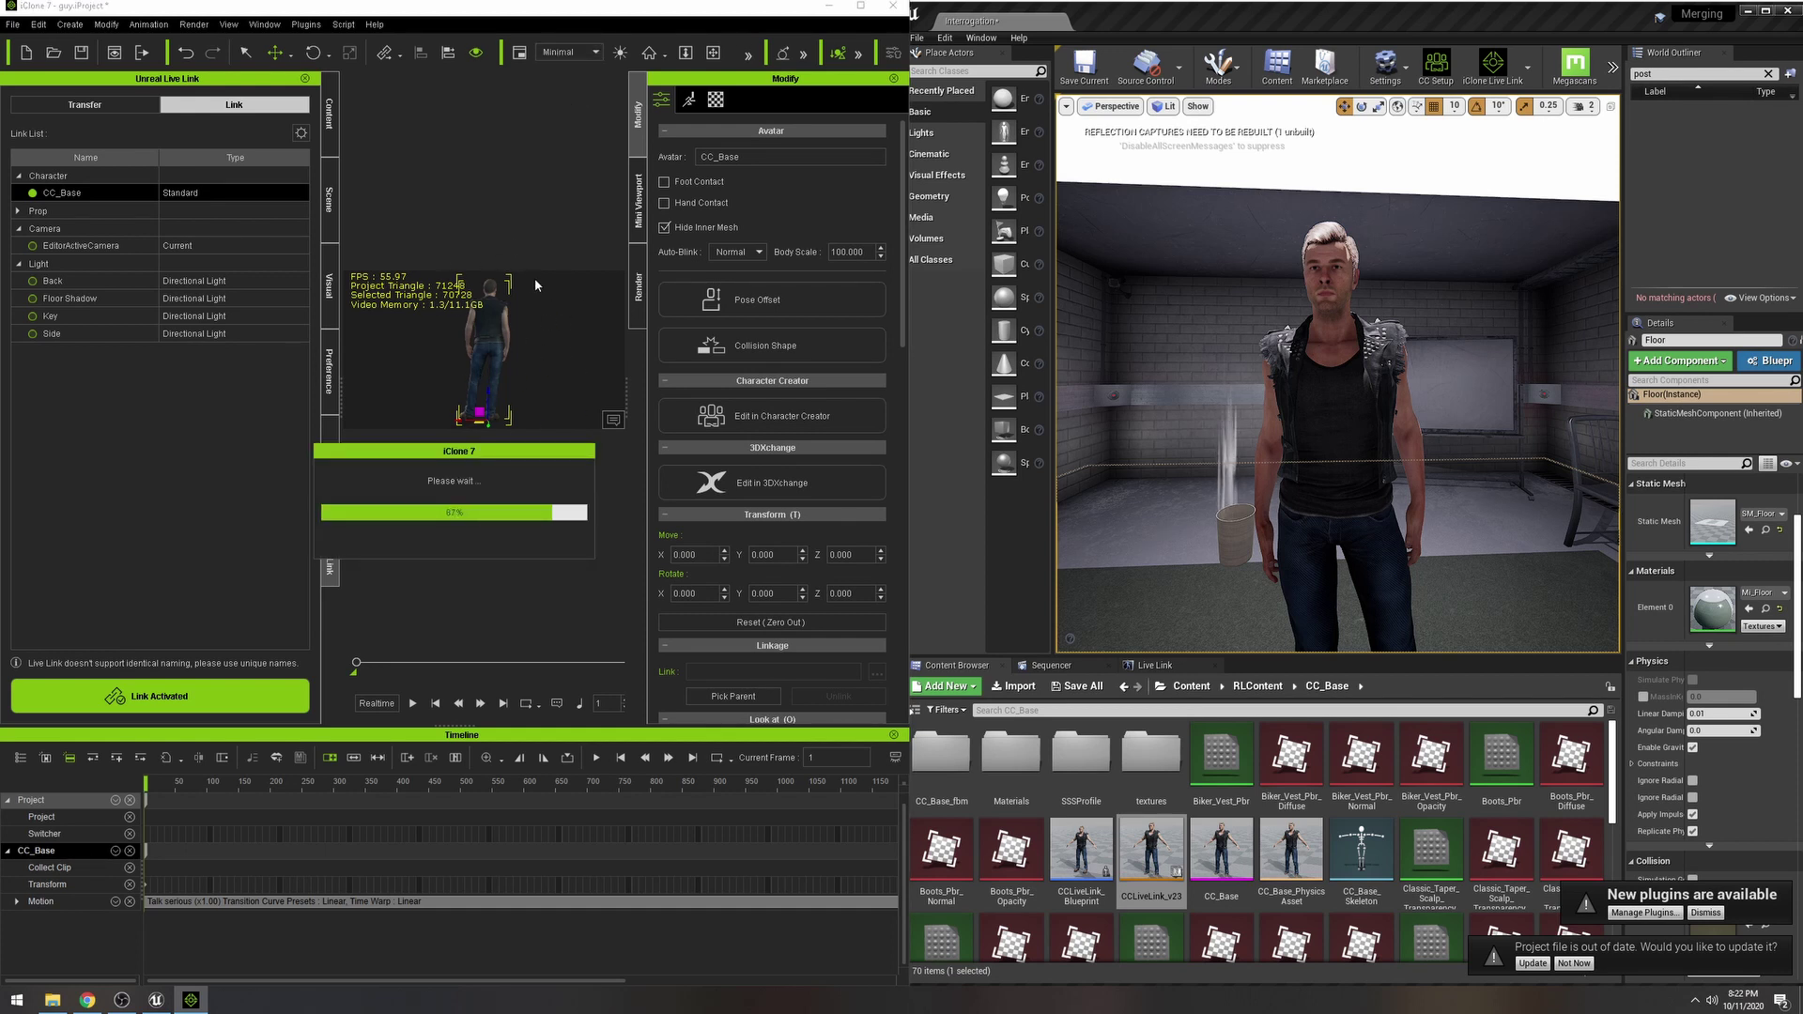
Switch to Unreal, frame the character's face up close, and turn on the viewport's FPS display.
left_click(1260, 369)
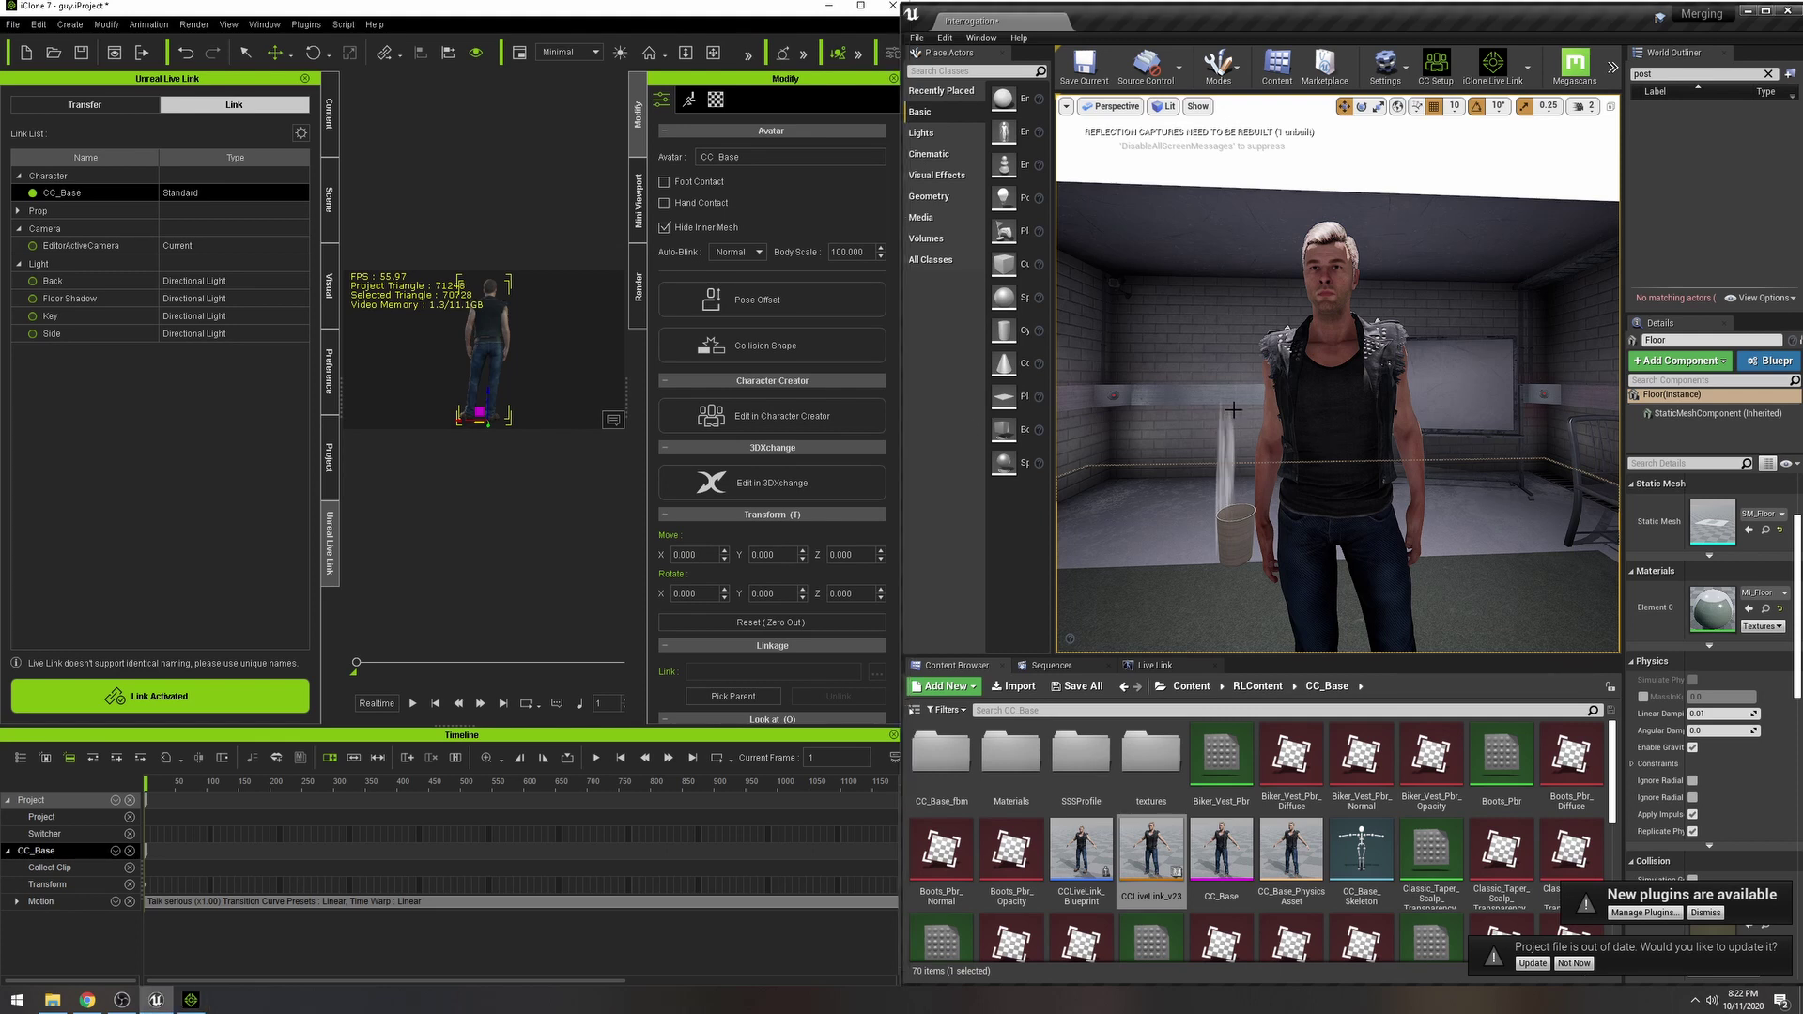
key("w")
right_click_drag(1355, 280, 1366, 302)
left_click_drag(1353, 214, 1353, 207)
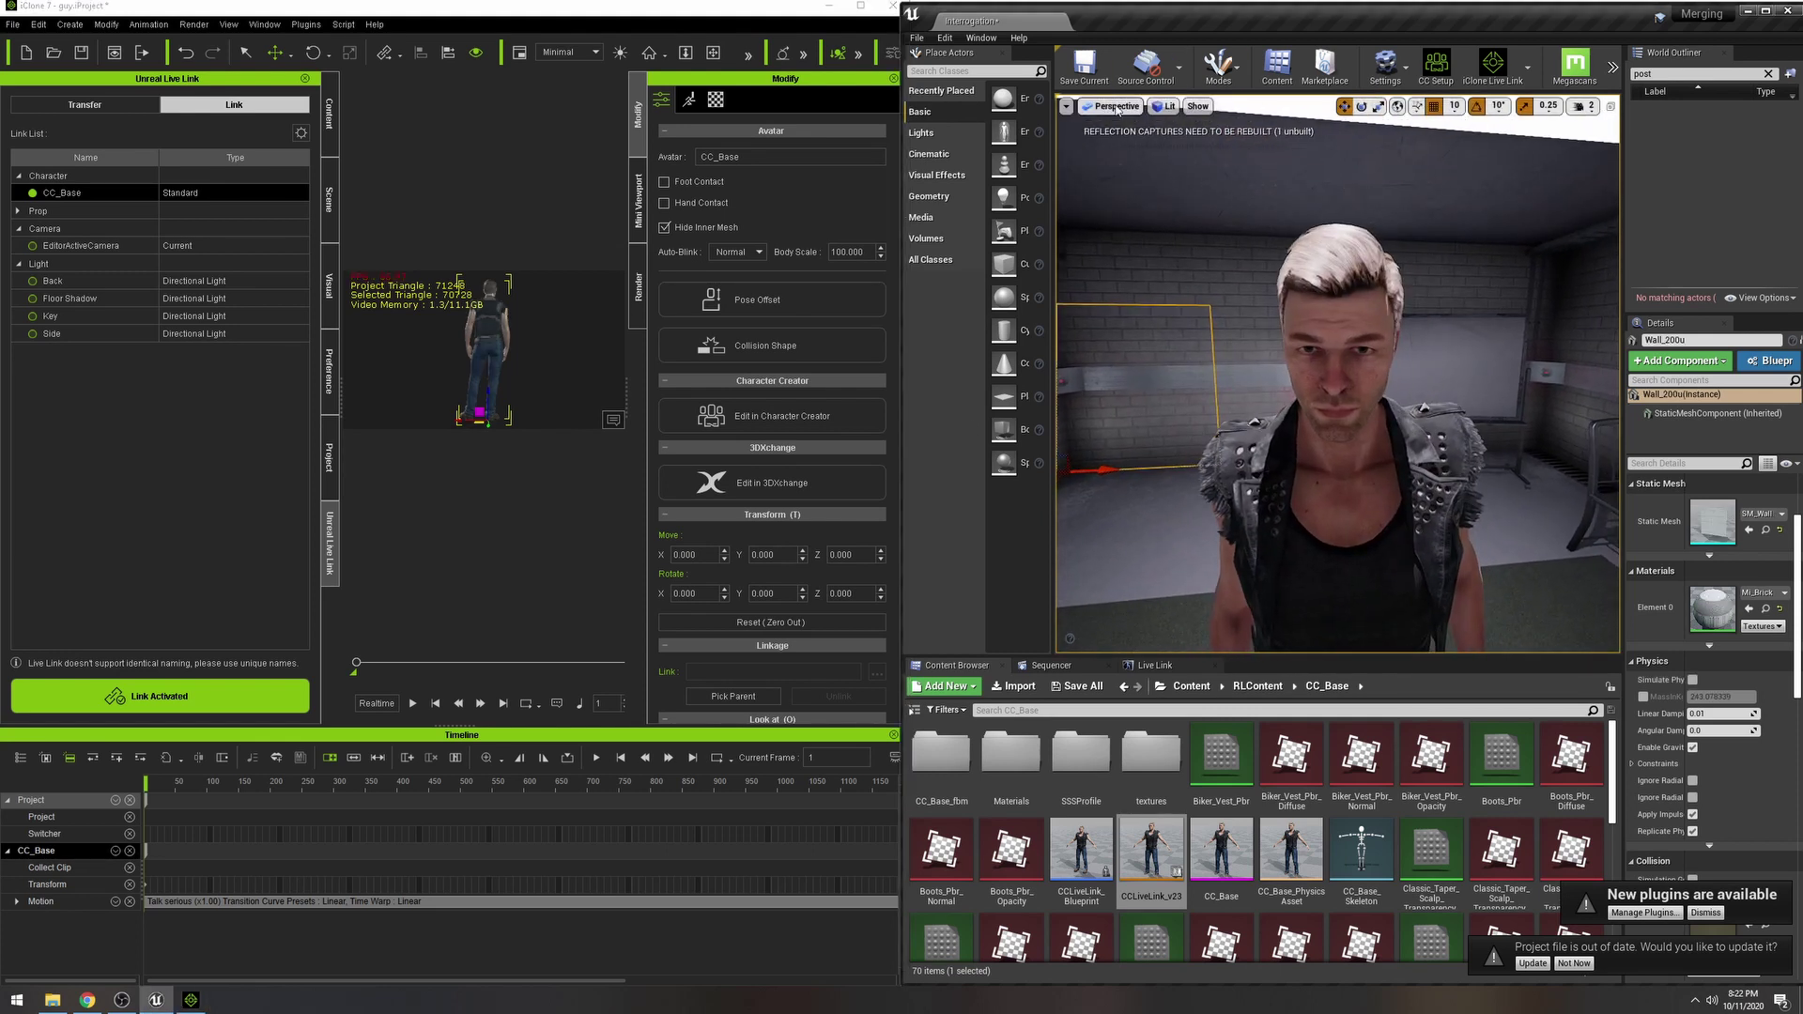
left_click(1066, 106)
left_click(1127, 172)
Examine the character and the room's lighting in the Unreal viewport from the front and the side.
right_click_drag(1352, 282, 1342, 279)
key("q")
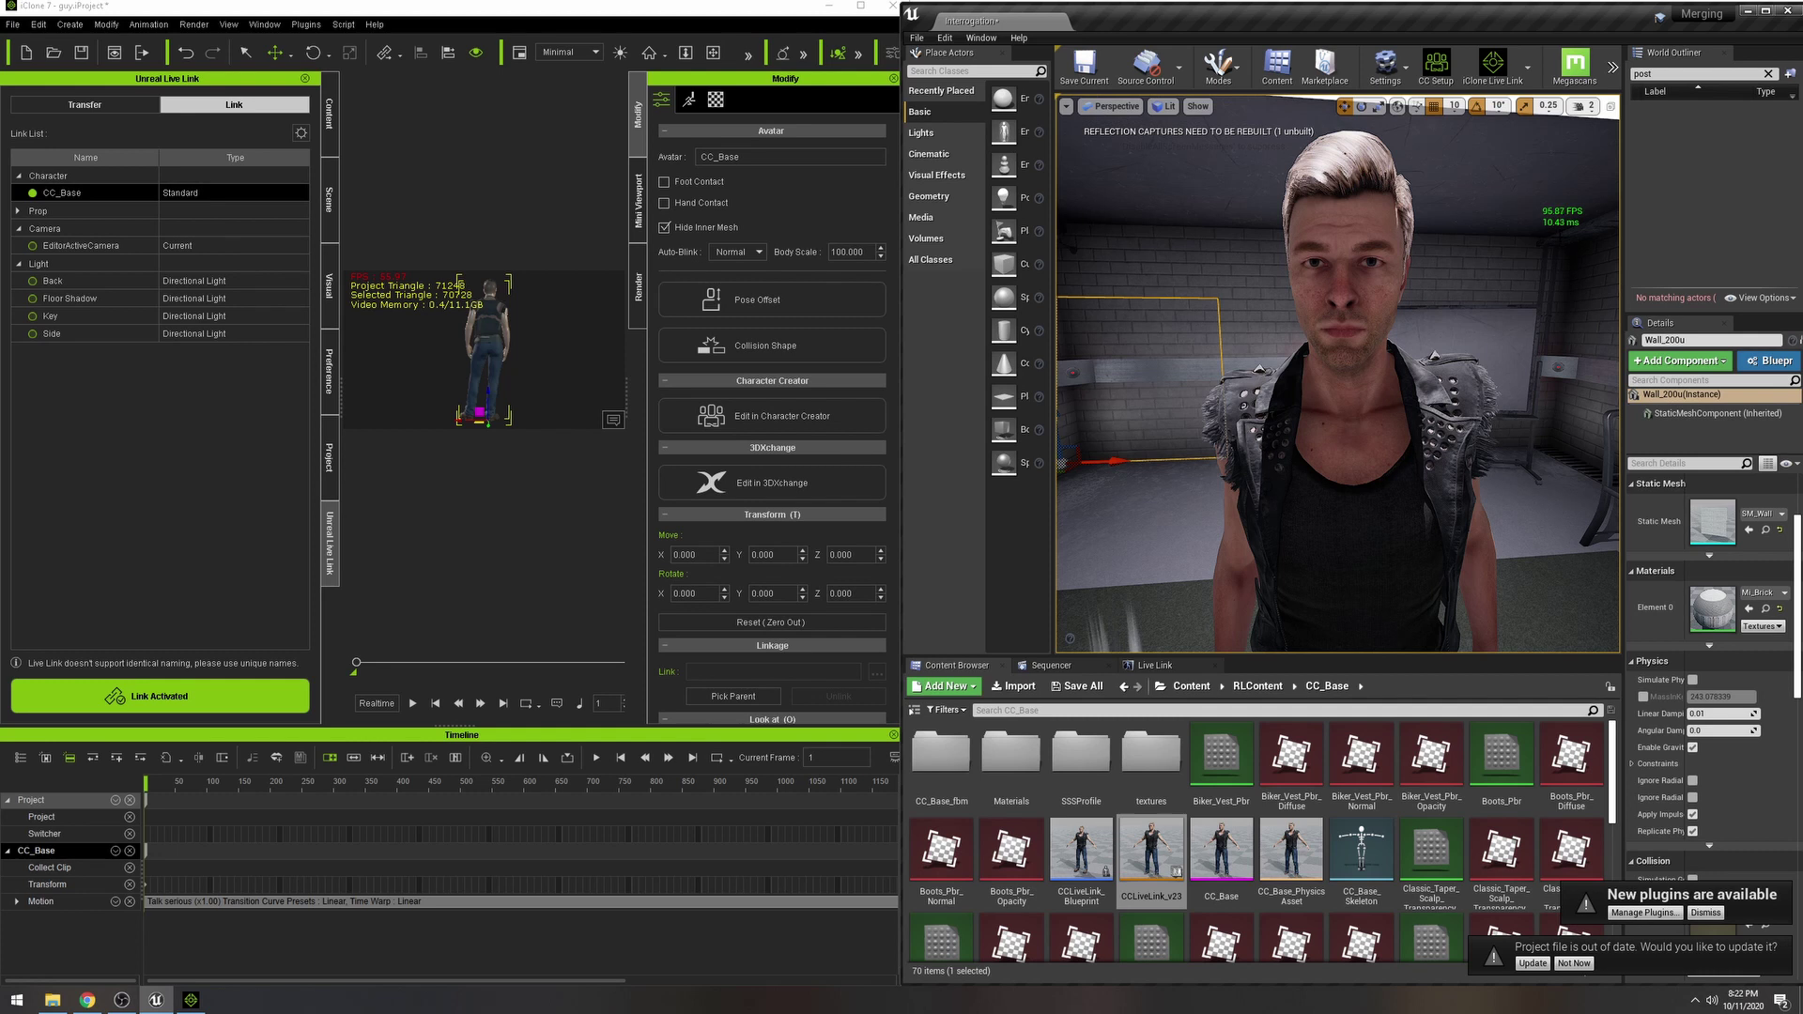
key("s")
mouse_move(1526, 251)
right_mouse_down()
mouse_move(1596, 268)
mouse_move(1399, 244)
mouse_move(1519, 249)
right_mouse_up()
key("s")
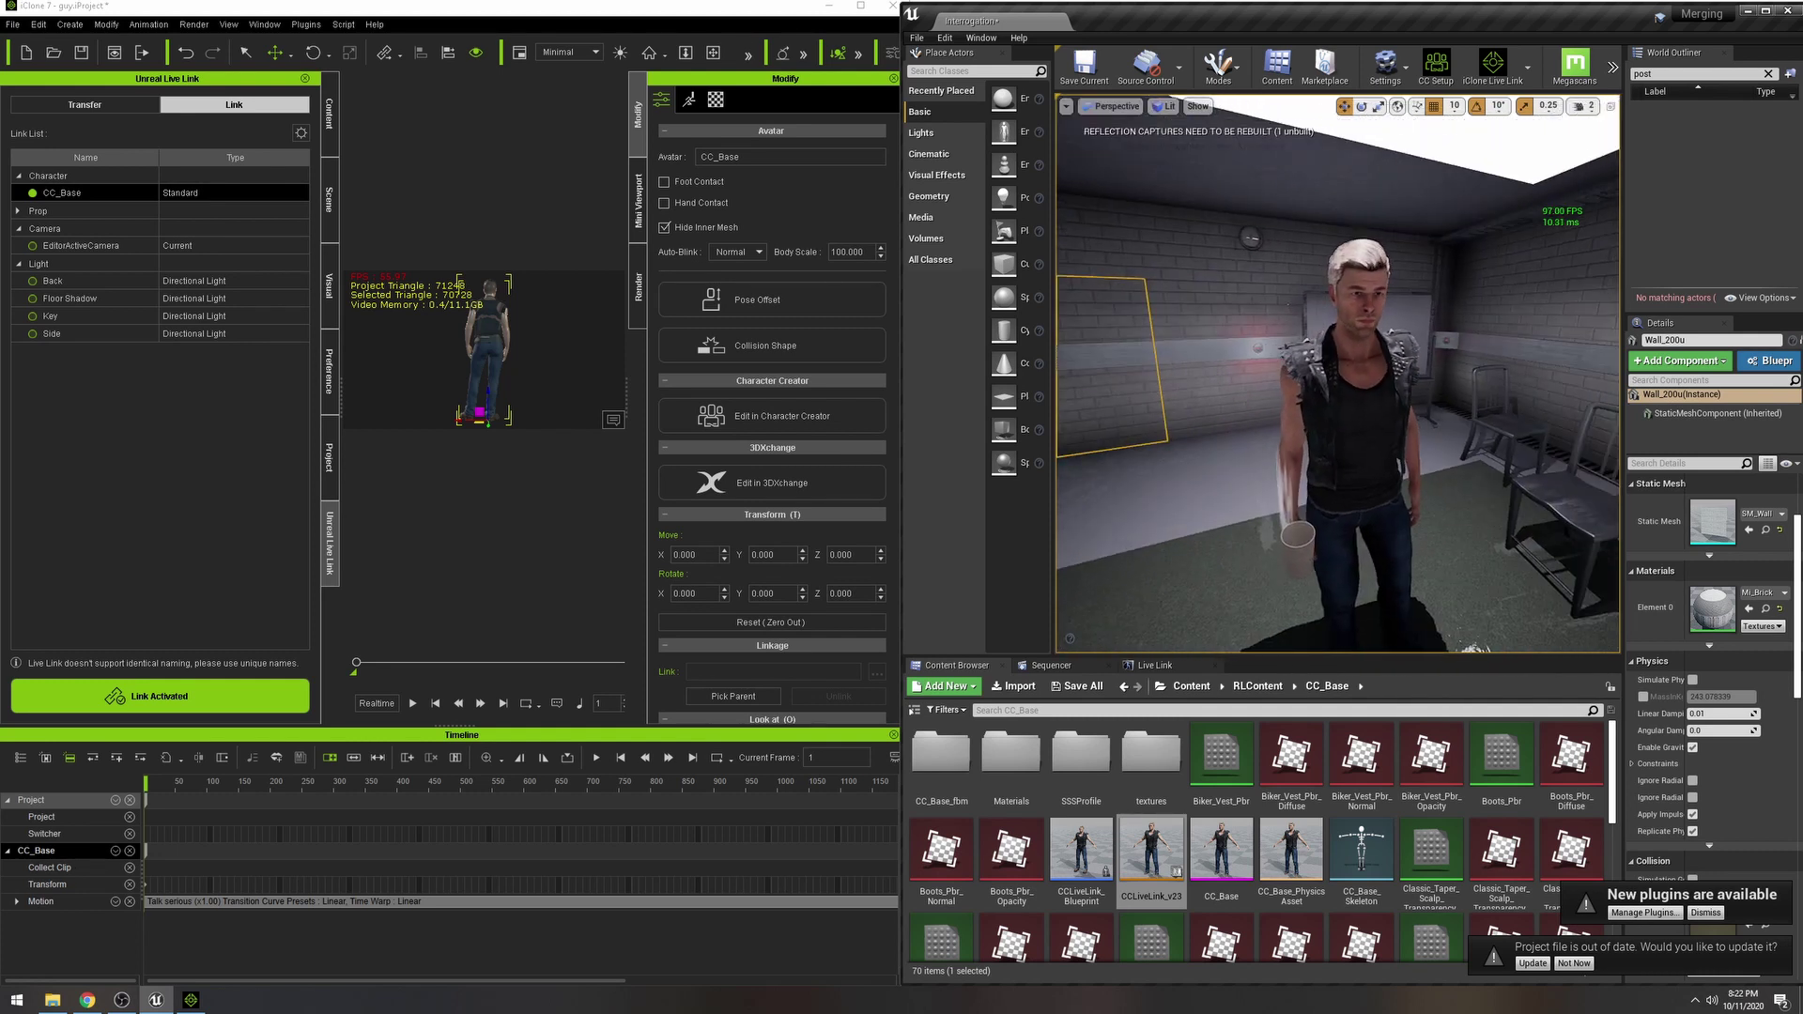
left_click_drag(1367, 464, 1362, 469)
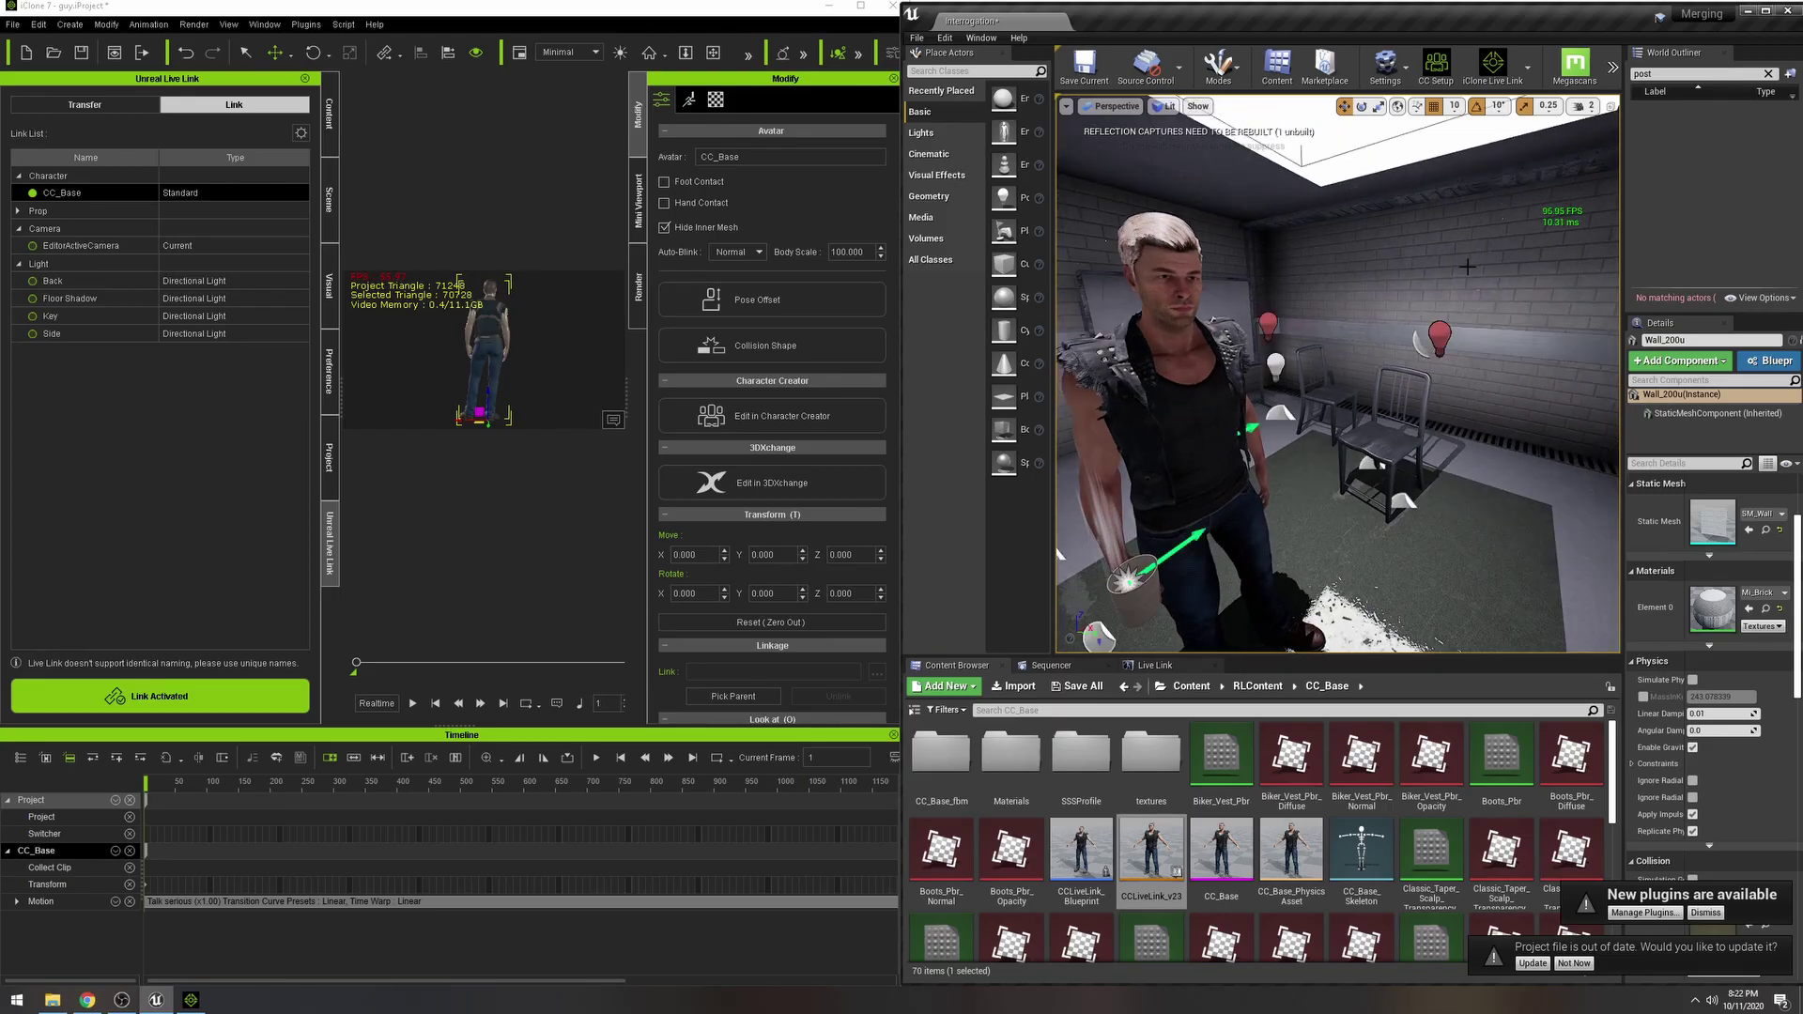